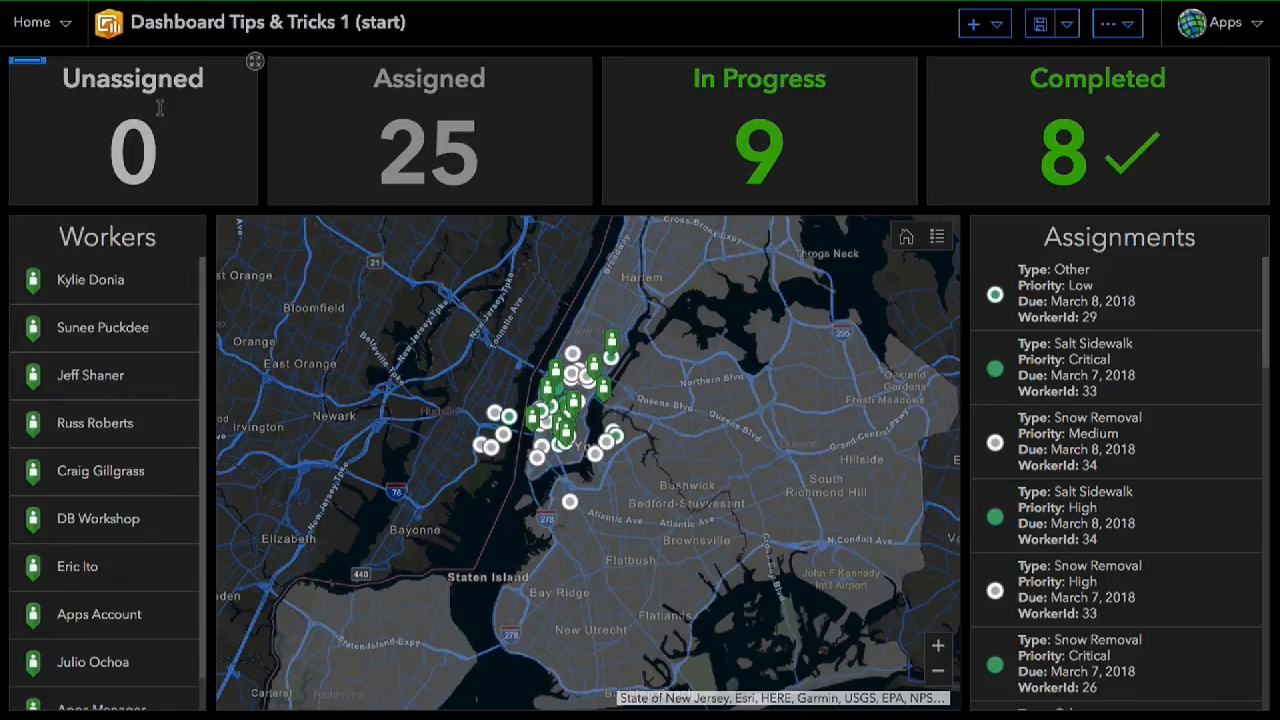
# - Group the Unassigned indicator with the Assigned indicator, and the In Progress indicator with the Completed indicator
pyautogui.moveTo(28, 66)
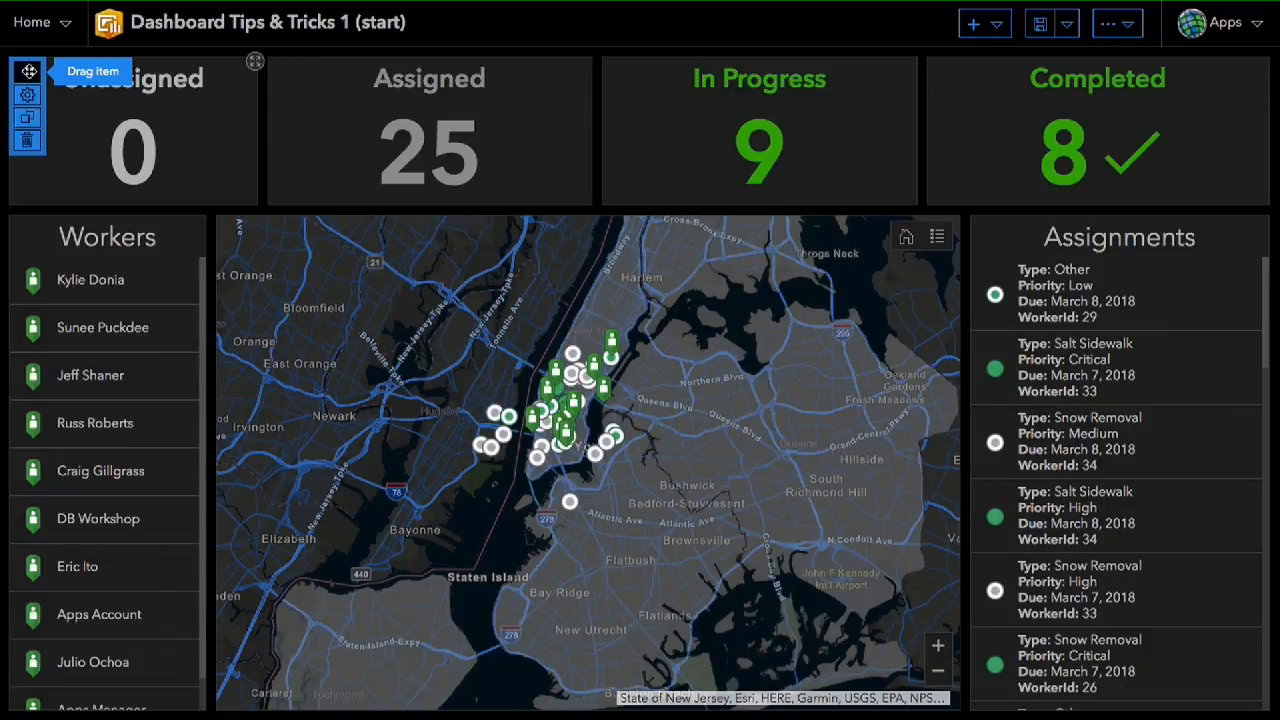
pyautogui.moveTo(29, 71); pyautogui.dragTo(344, 99)
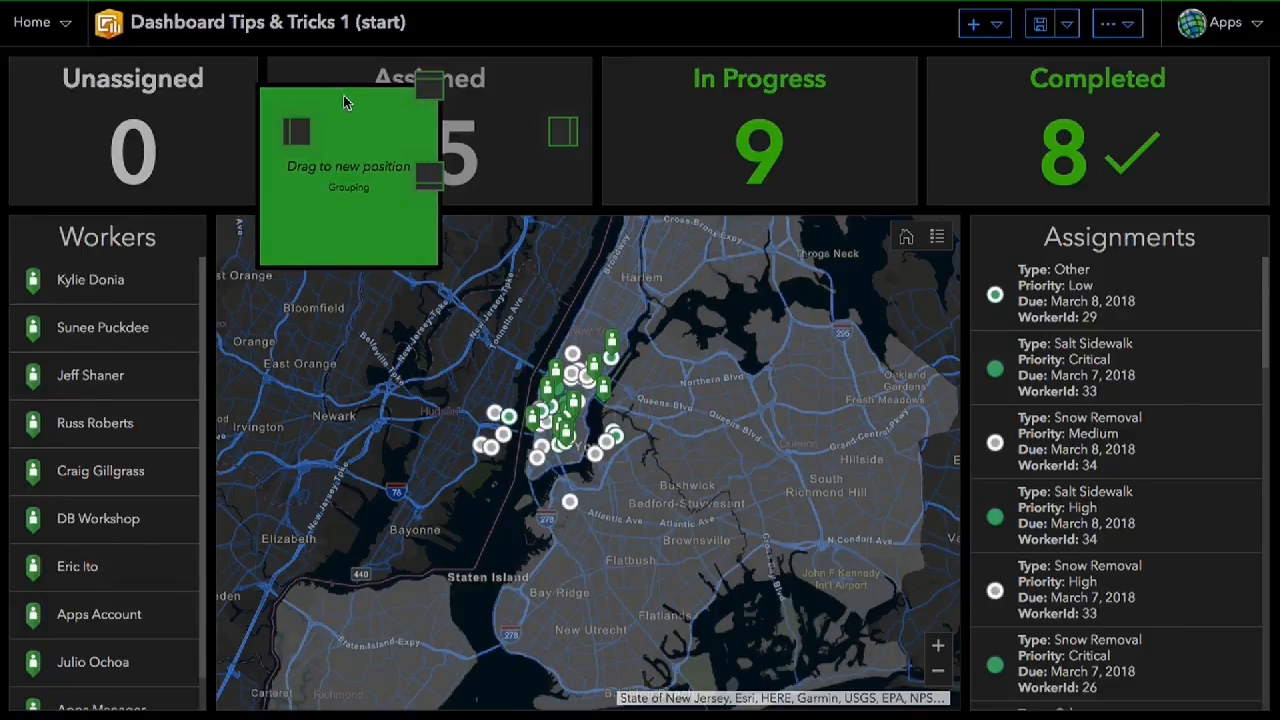
pyautogui.moveTo(343, 95); pyautogui.dragTo(305, 130)
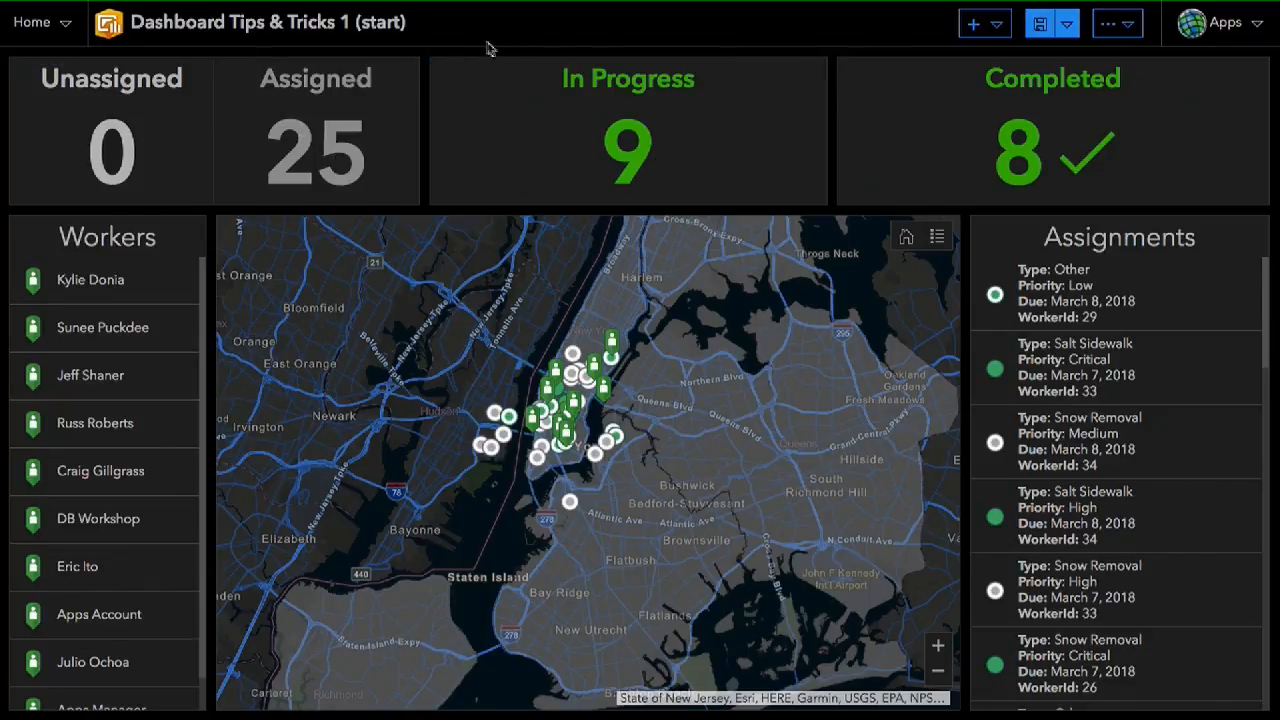
pyautogui.moveTo(448, 60); pyautogui.dragTo(873, 133)
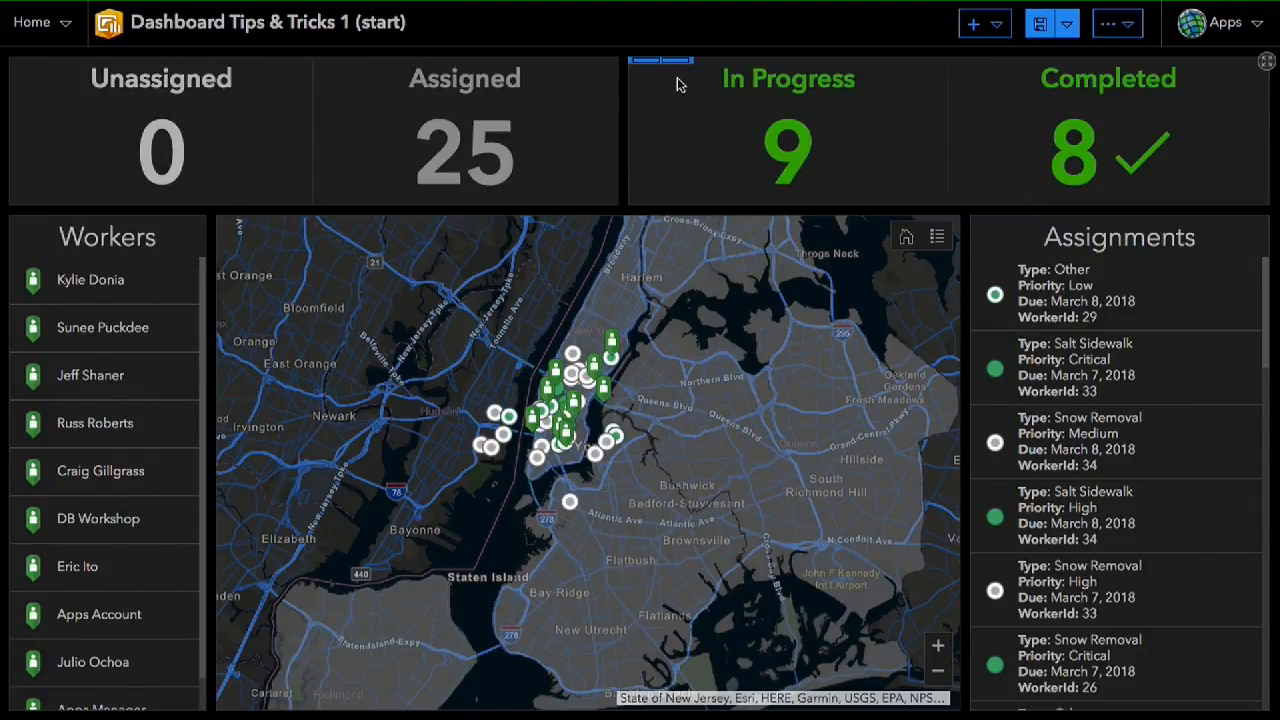
# - Merge the two indicator pairs into a single row group and adjust the widths of the indicators within it
pyautogui.moveTo(655, 68)
pyautogui.moveTo(648, 75); pyautogui.dragTo(616, 121)
pyautogui.moveTo(422, 116); pyautogui.dragTo(281, 119)
pyautogui.moveTo(846, 118); pyautogui.dragTo(531, 118)
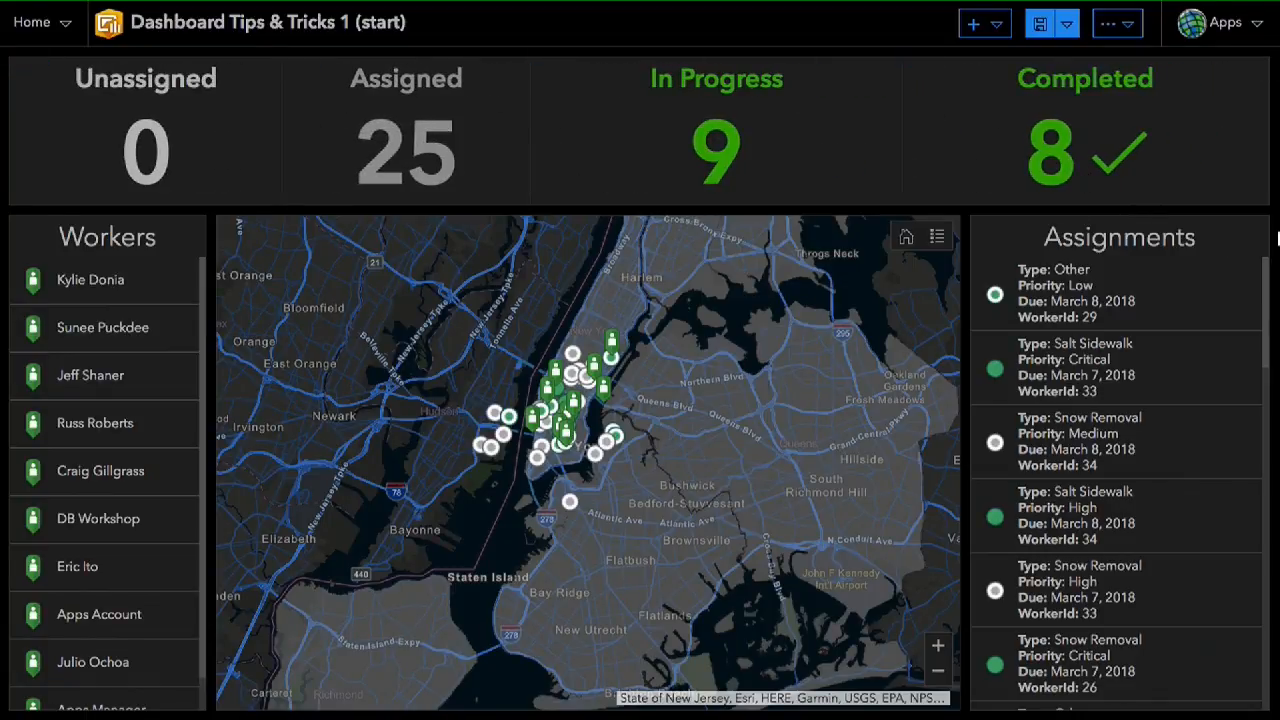
# - Dock the whole indicator group below the map and lists, and reduce its height to give the map more room
pyautogui.moveTo(26, 68)
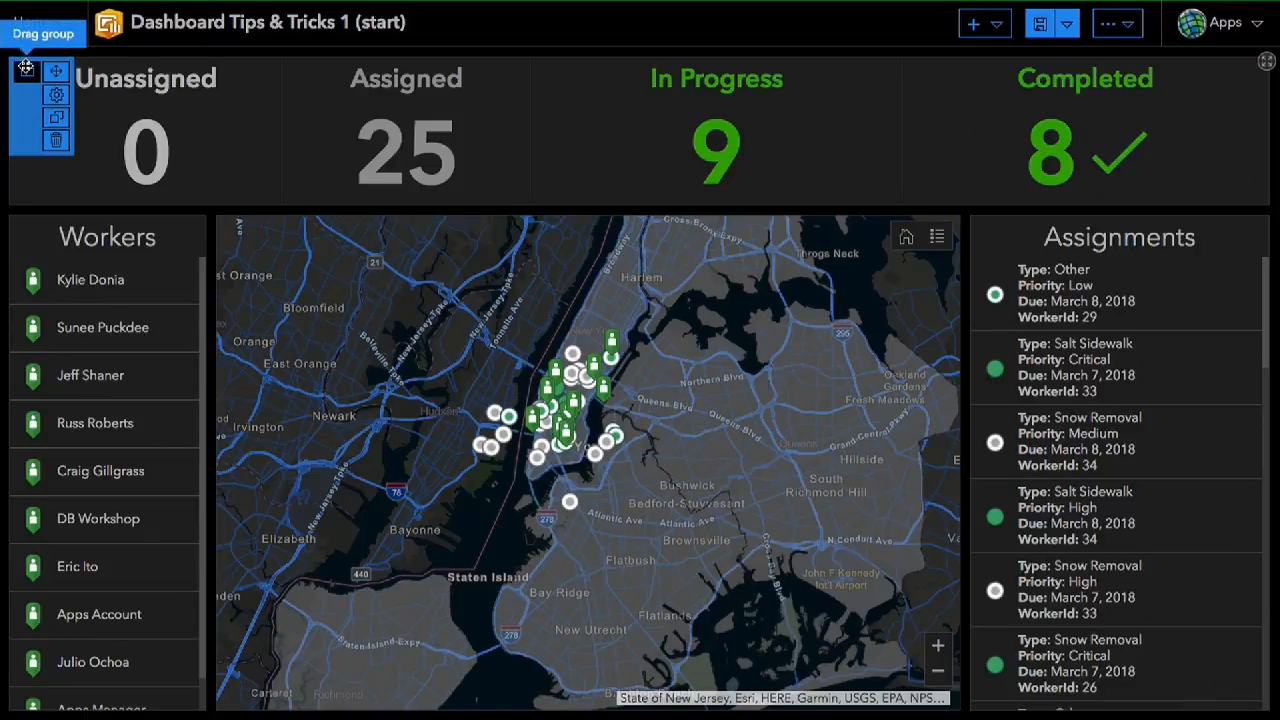
pyautogui.moveTo(26, 68); pyautogui.dragTo(624, 711)
pyautogui.moveTo(597, 383); pyautogui.dragTo(590, 515)
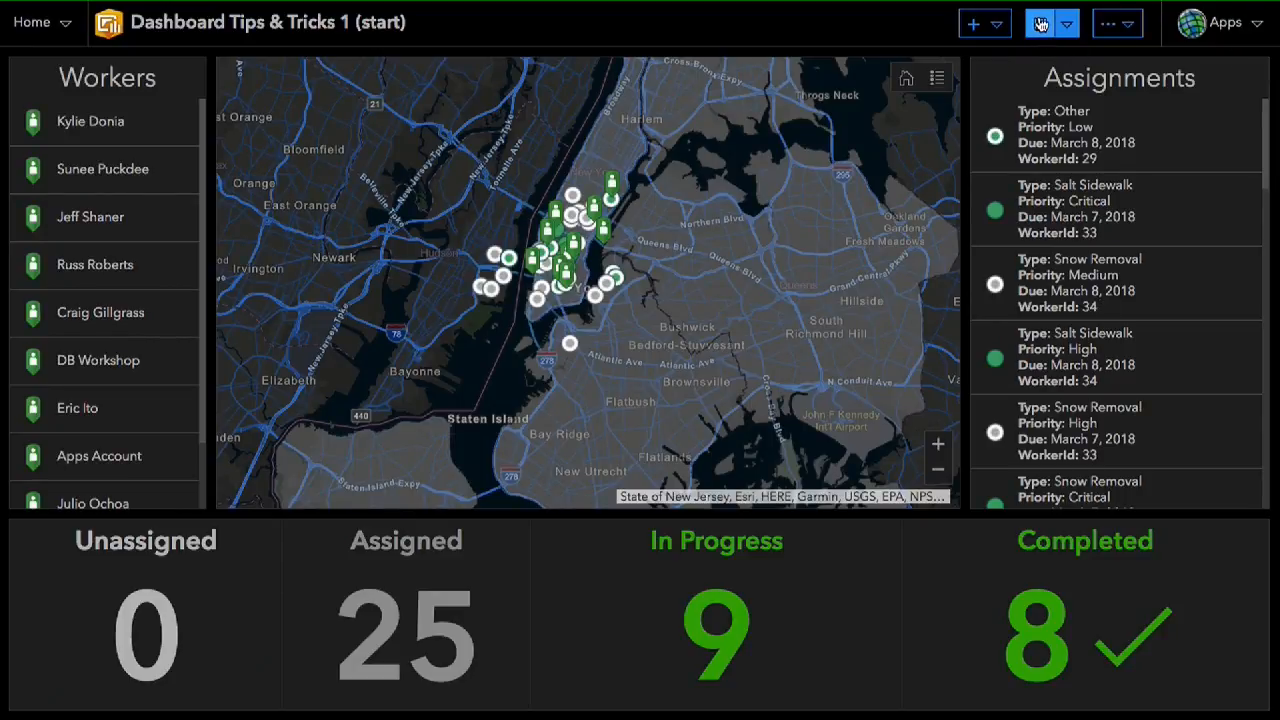
# - Add a Map Legend element to the dashboard with its default appearance
pyautogui.click(984, 23)
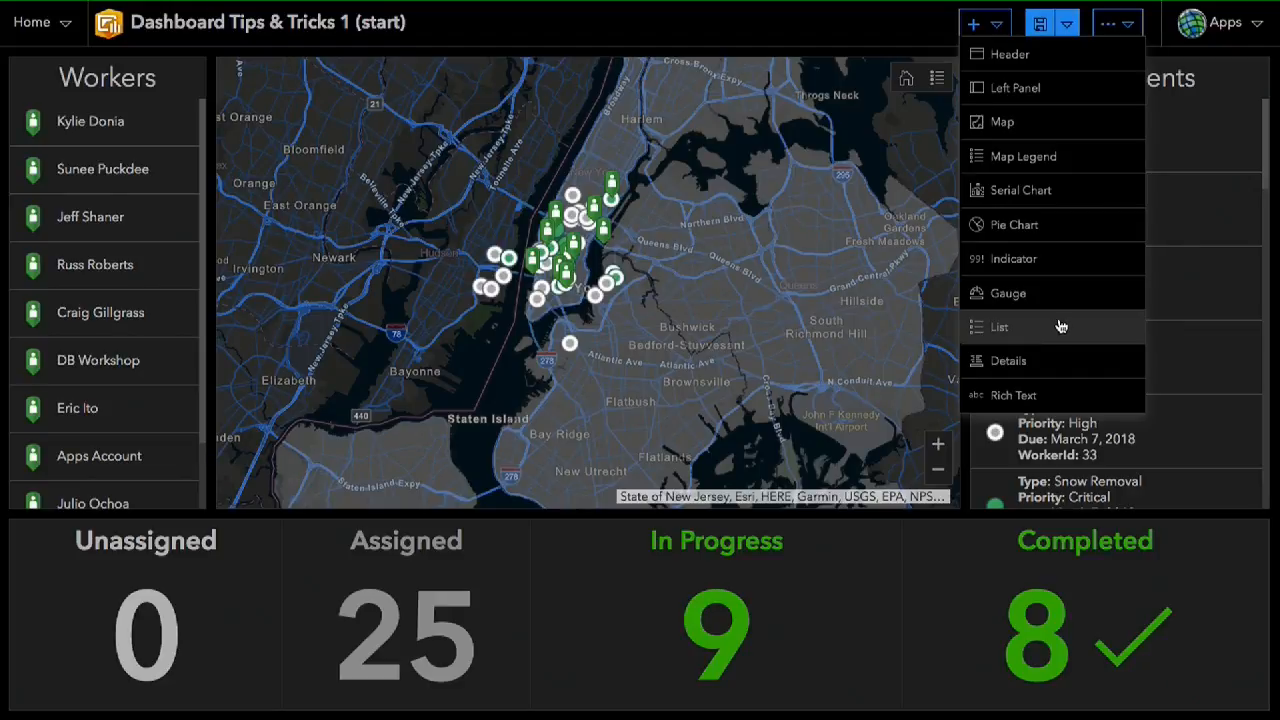
pyautogui.click(1043, 157)
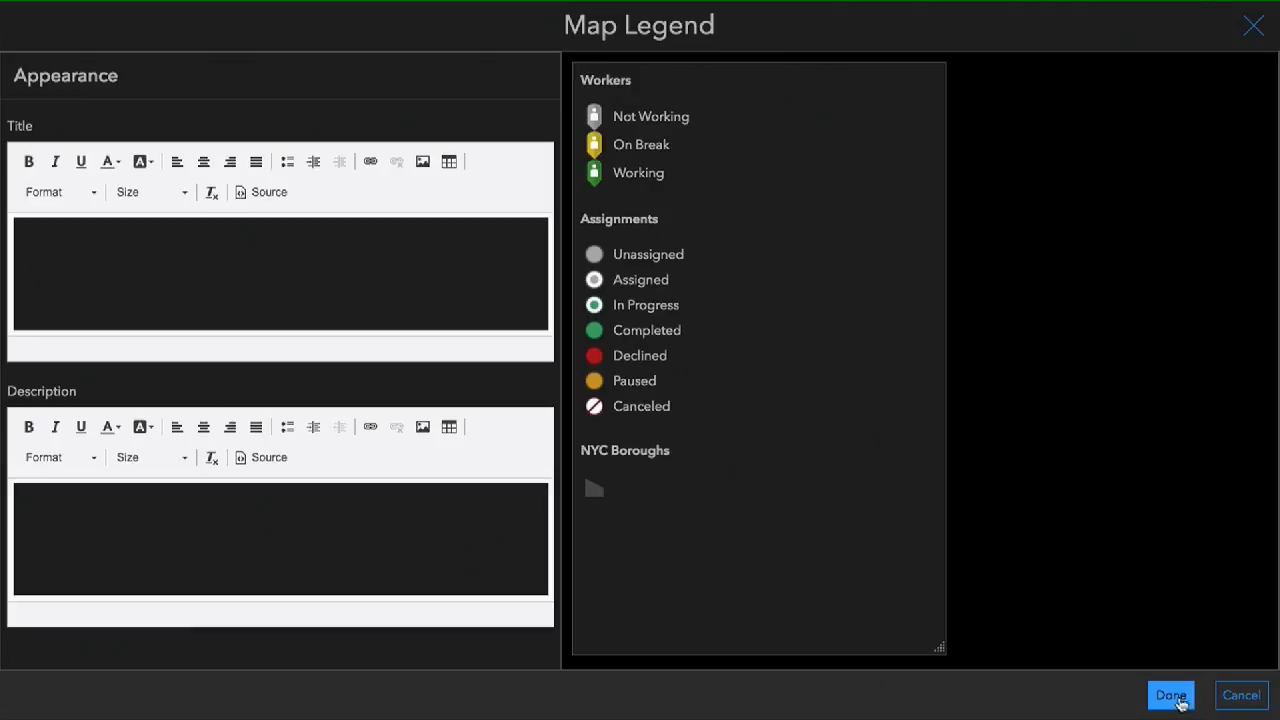
pyautogui.click(1176, 700)
# - Stack the map legend with the Assignments list, and view the legend before returning to the list
pyautogui.moveTo(25, 68)
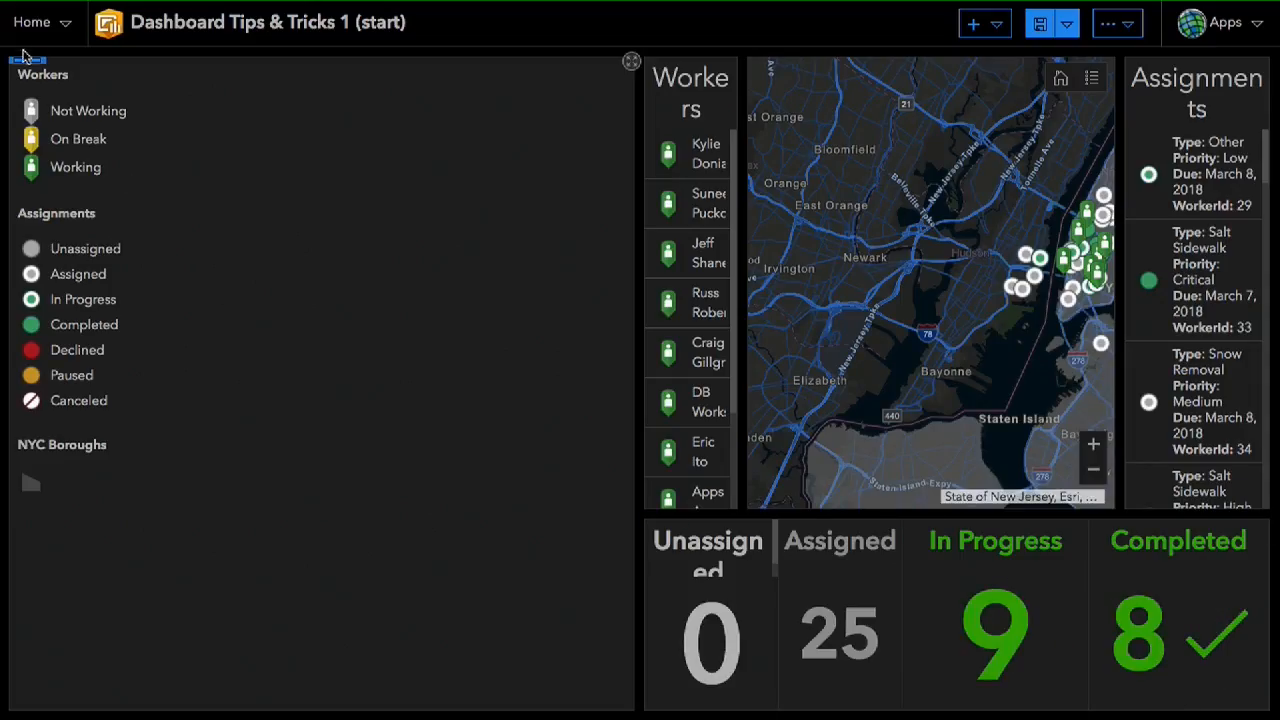
pyautogui.moveTo(25, 68); pyautogui.dragTo(1195, 286)
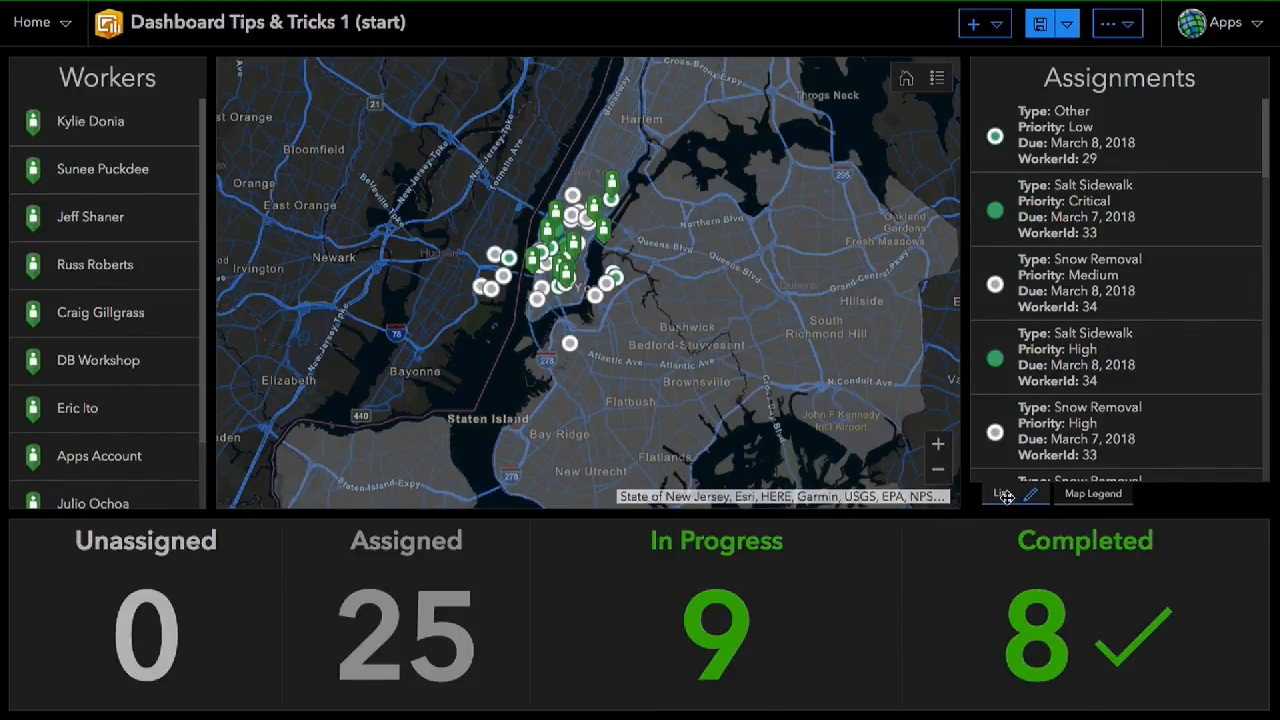
pyautogui.click(1078, 497)
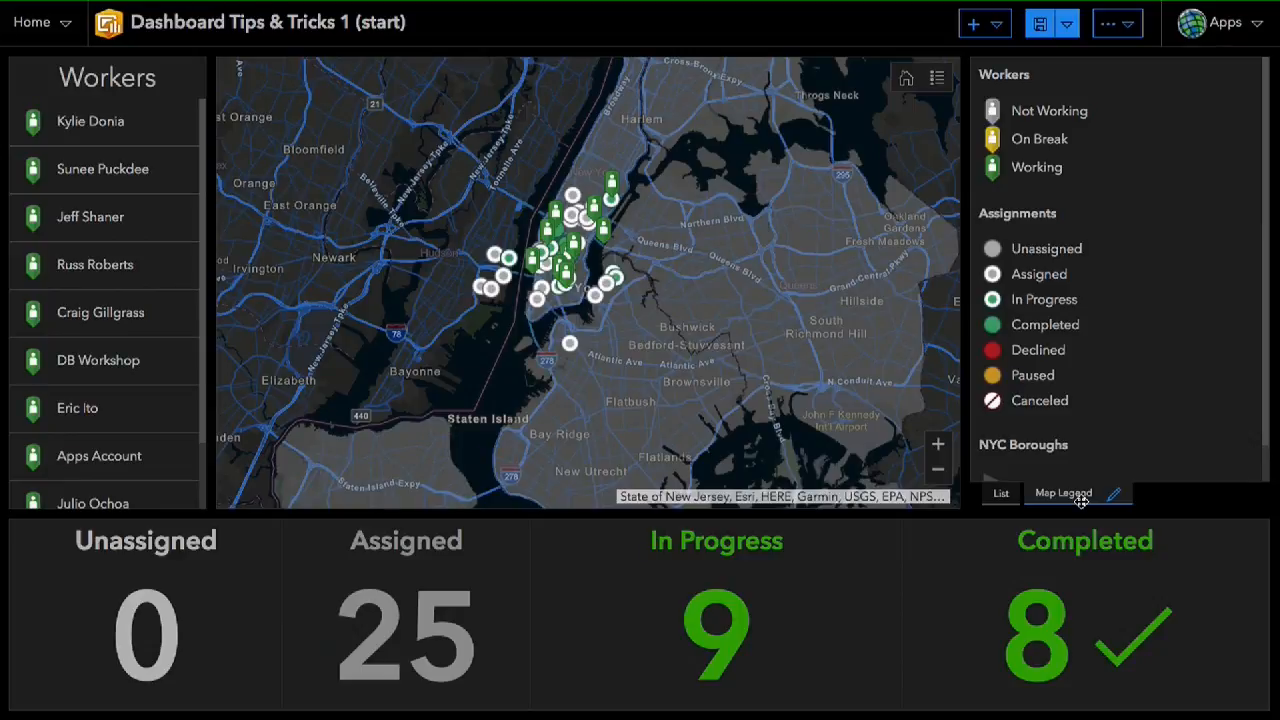
pyautogui.click(1001, 497)
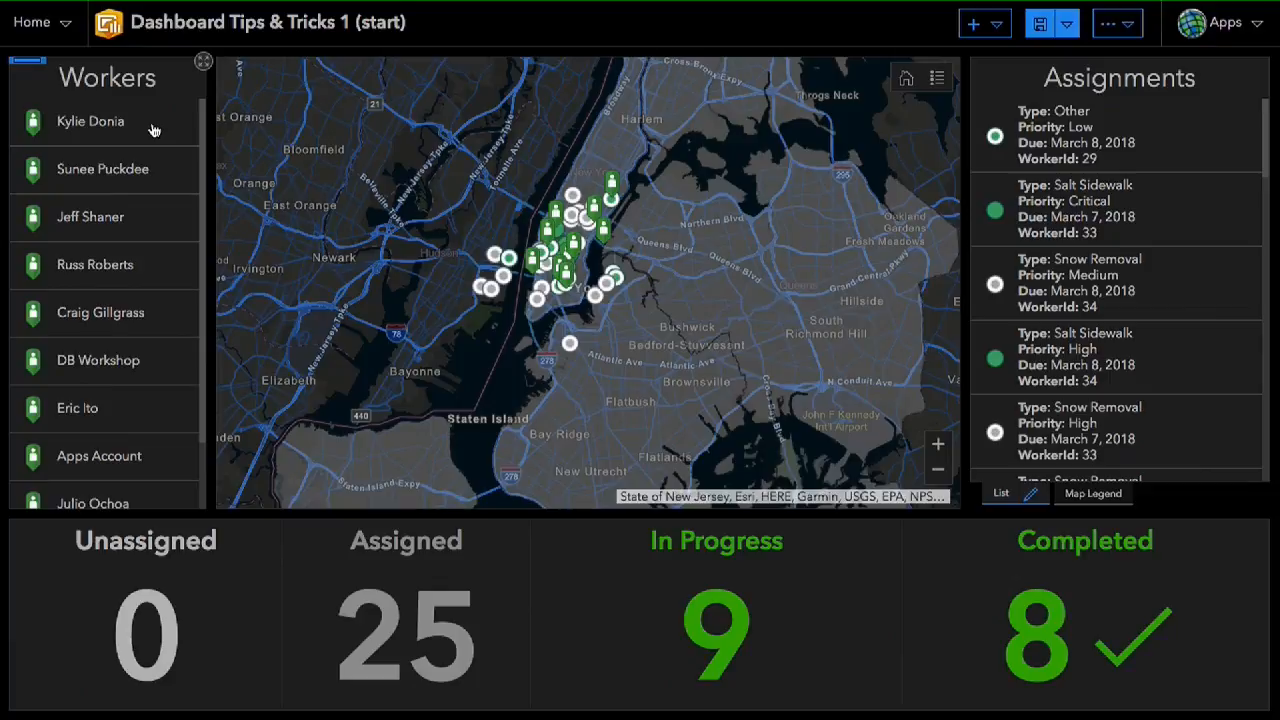
# - Add a Zoom action targeting Dispatcher Map to the Workers list for when its selection changes
pyautogui.click(73, 134)
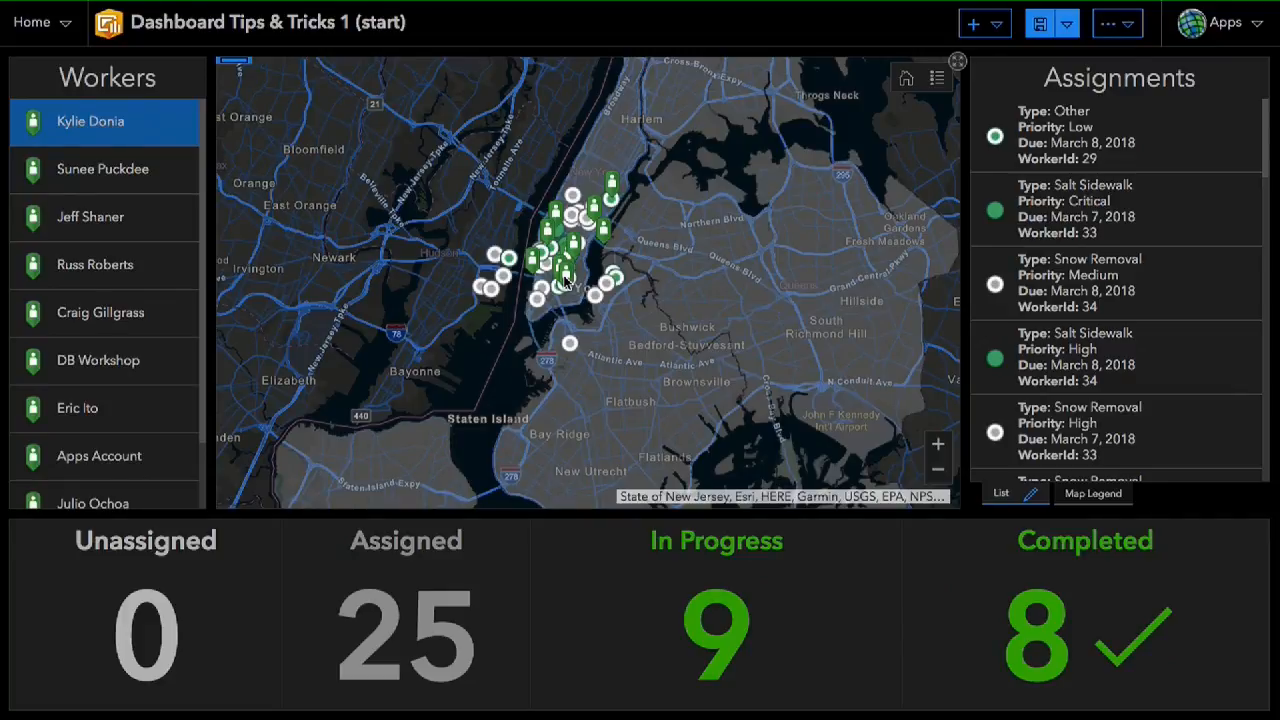
pyautogui.moveTo(26, 64)
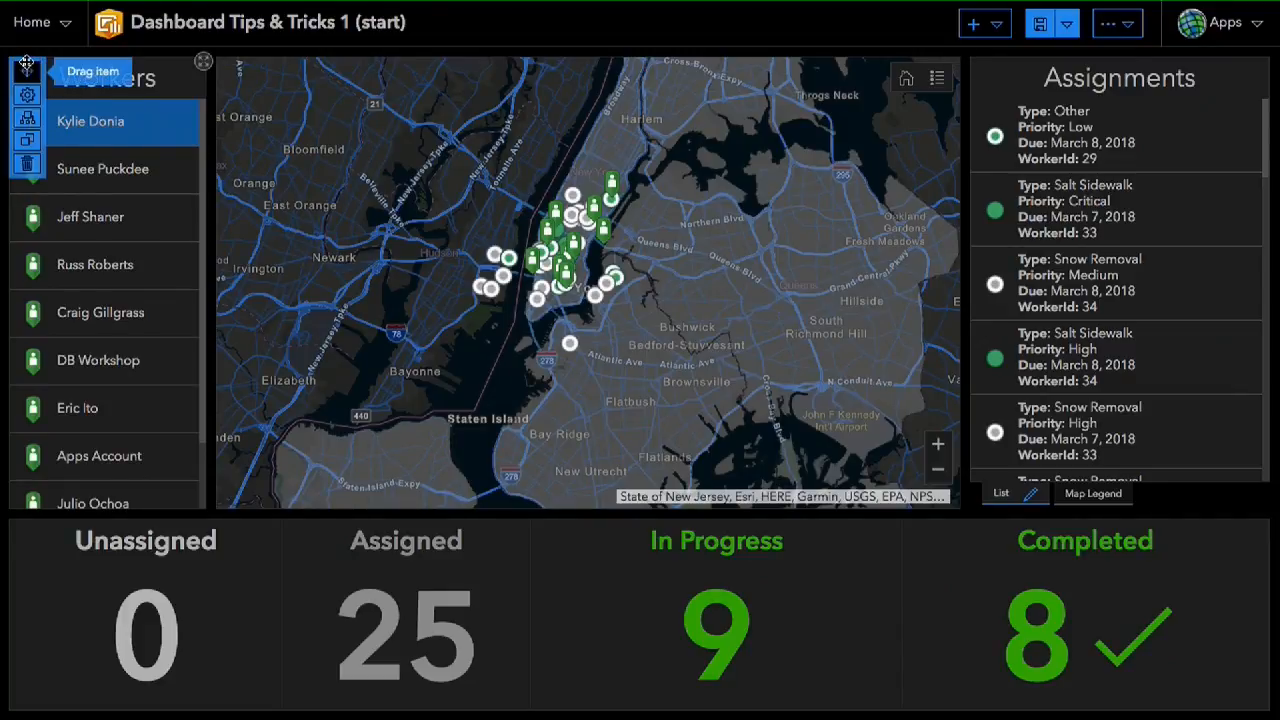
pyautogui.click(27, 119)
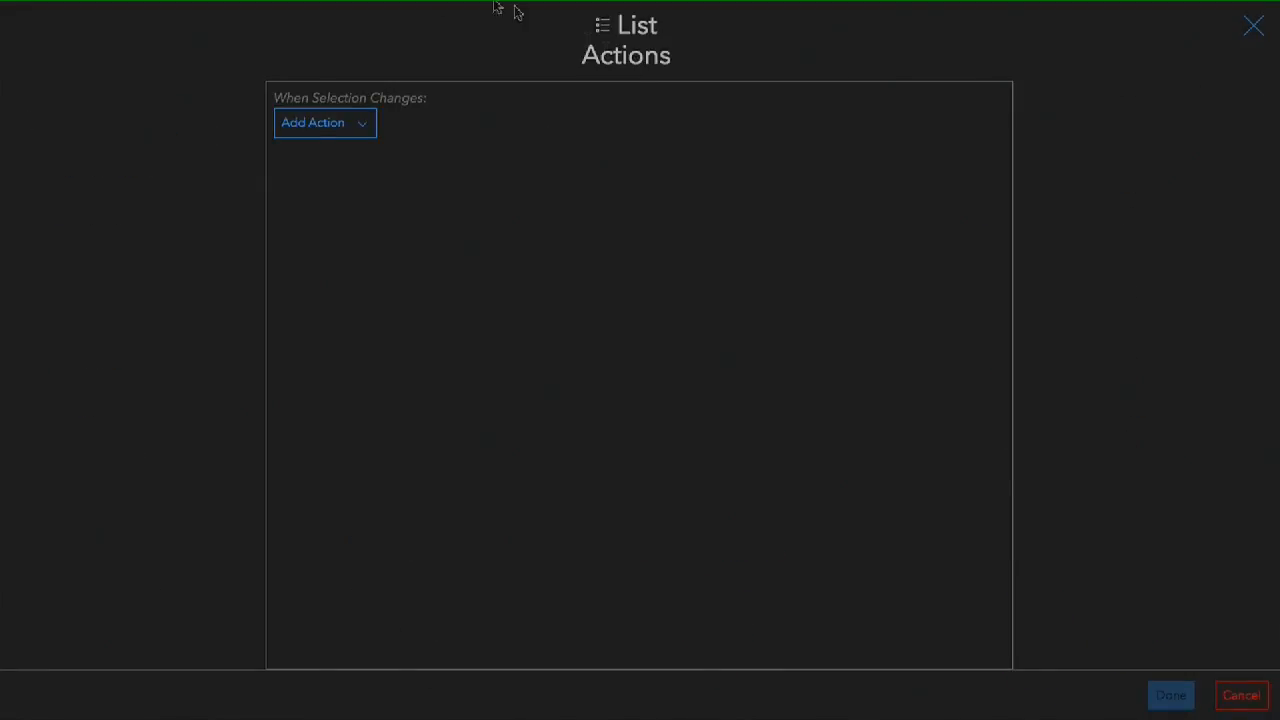
pyautogui.click(346, 124)
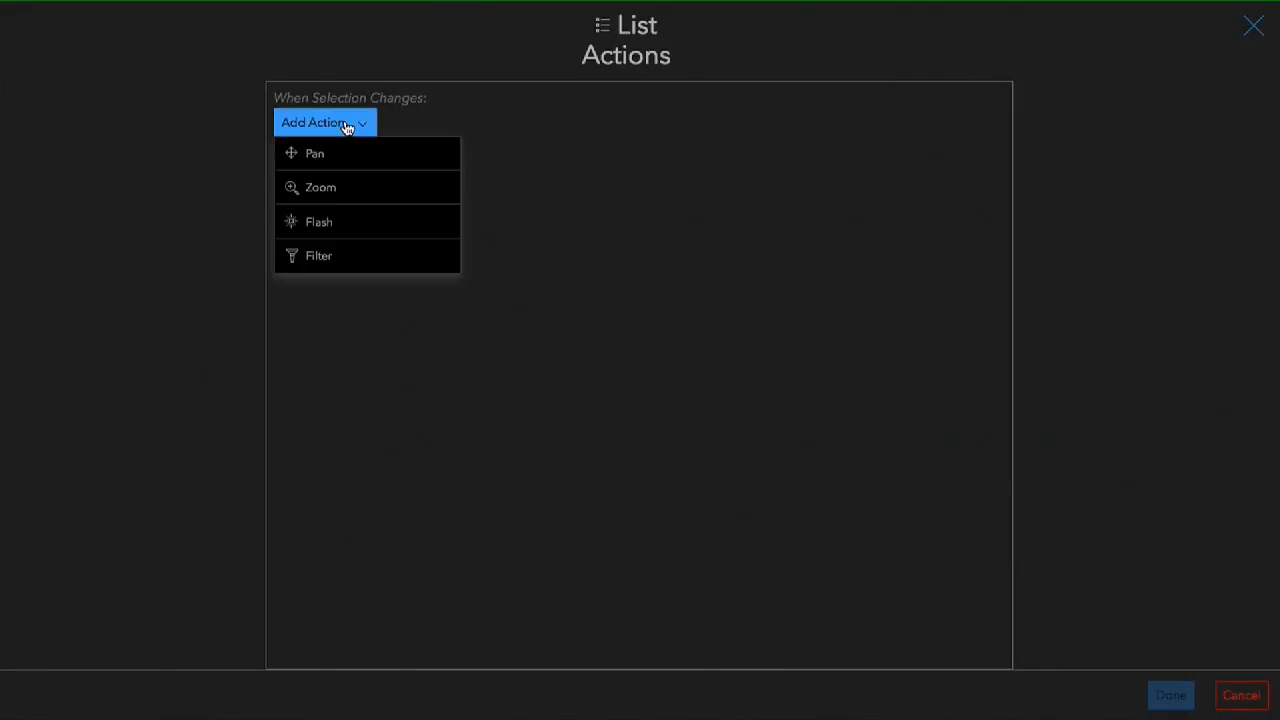
pyautogui.click(340, 190)
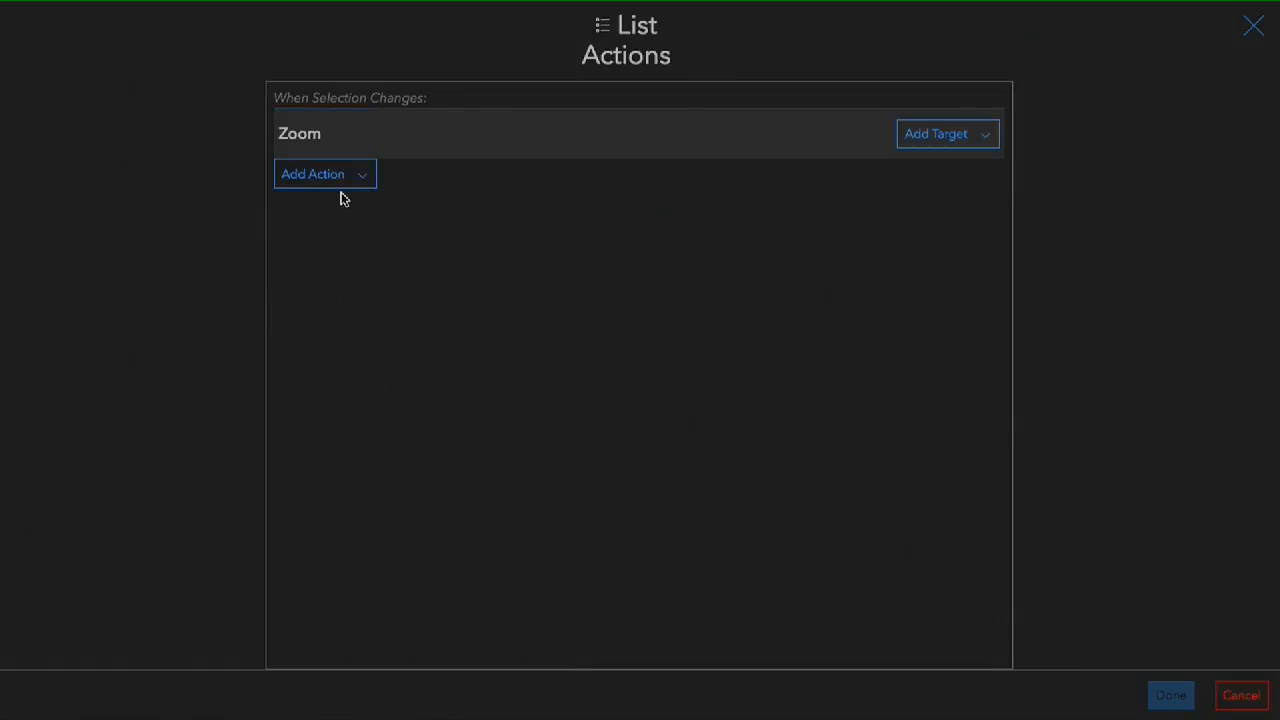
pyautogui.click(975, 135)
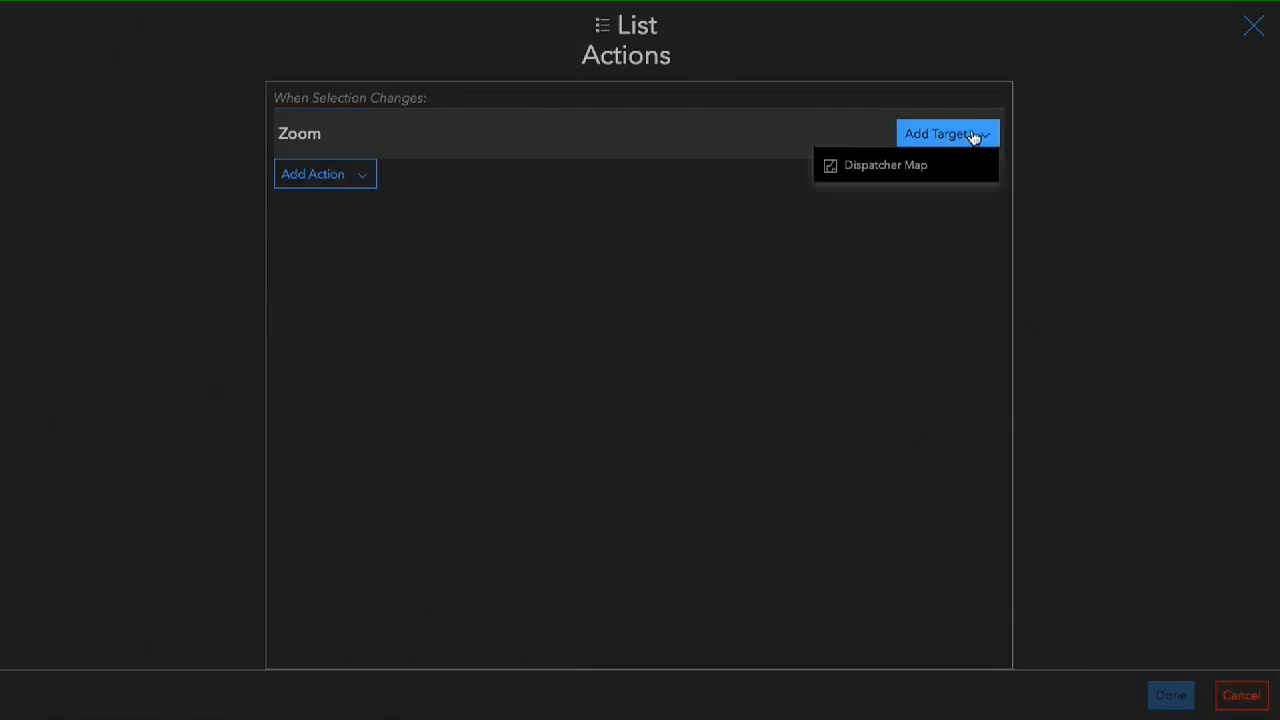
pyautogui.click(890, 172)
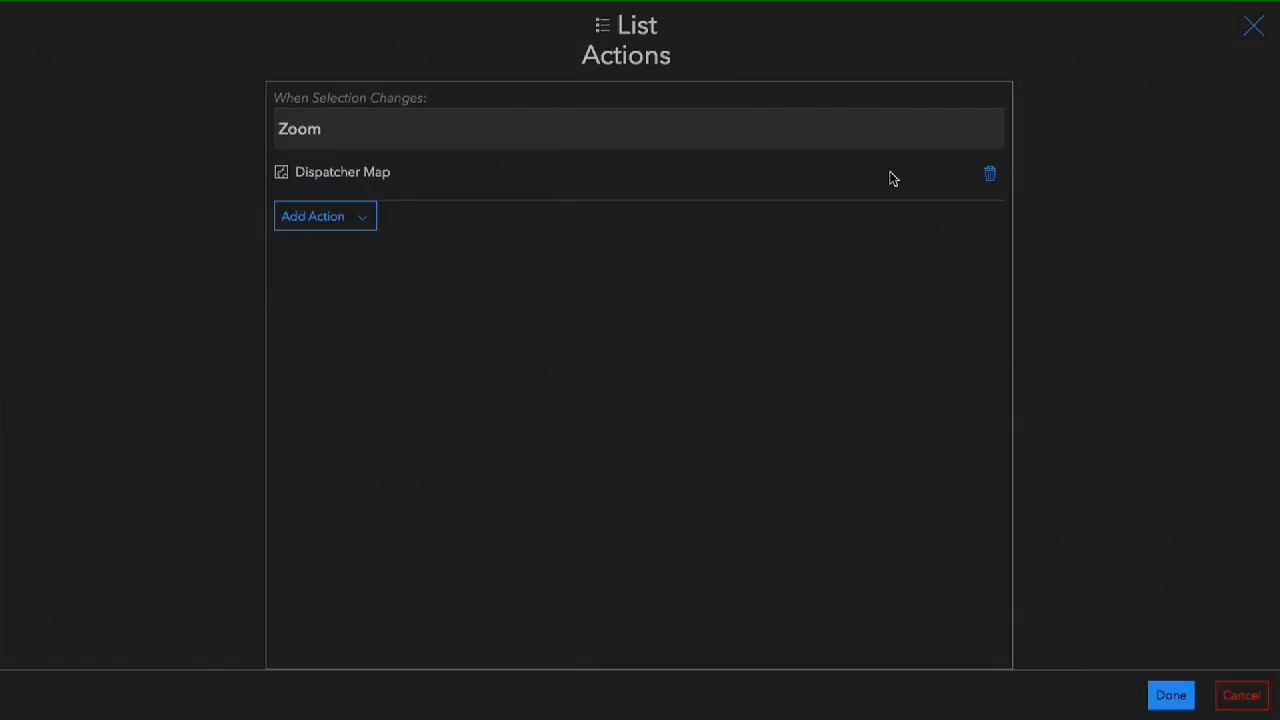
# - Add a Flash action targeting Dispatcher Map to the Workers list and apply the list's actions
pyautogui.click(317, 223)
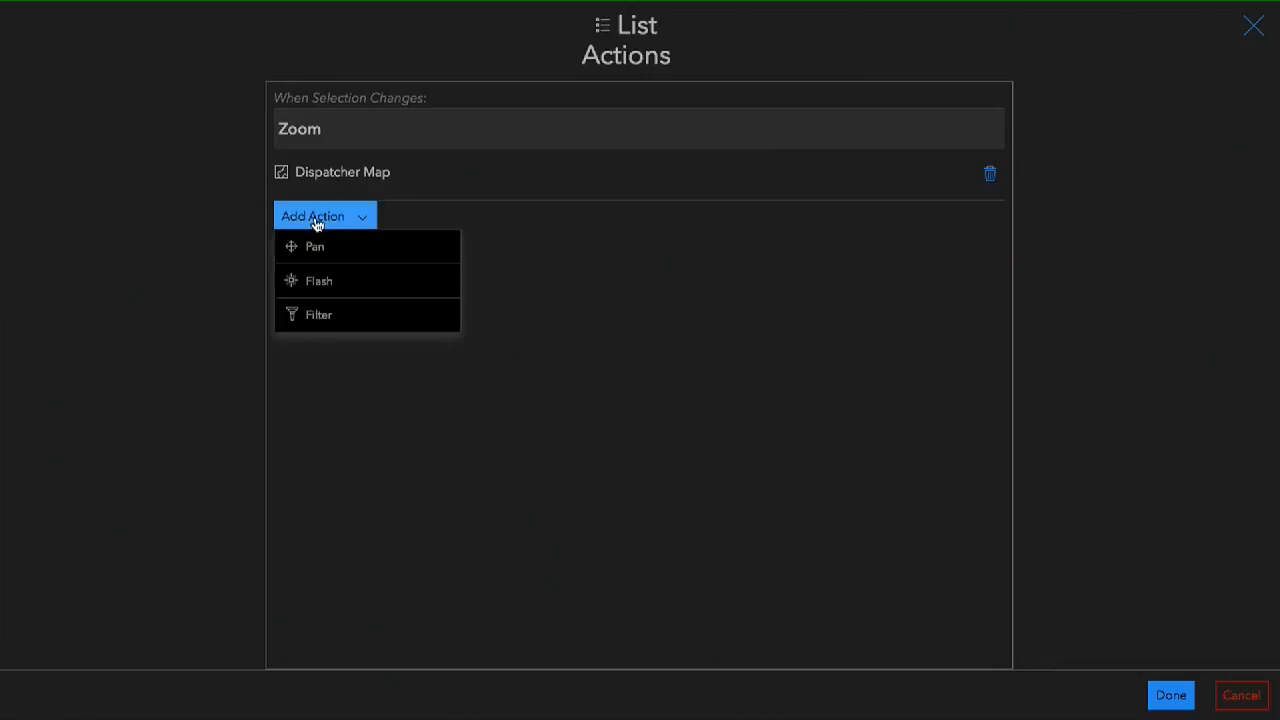
pyautogui.click(342, 284)
pyautogui.click(955, 226)
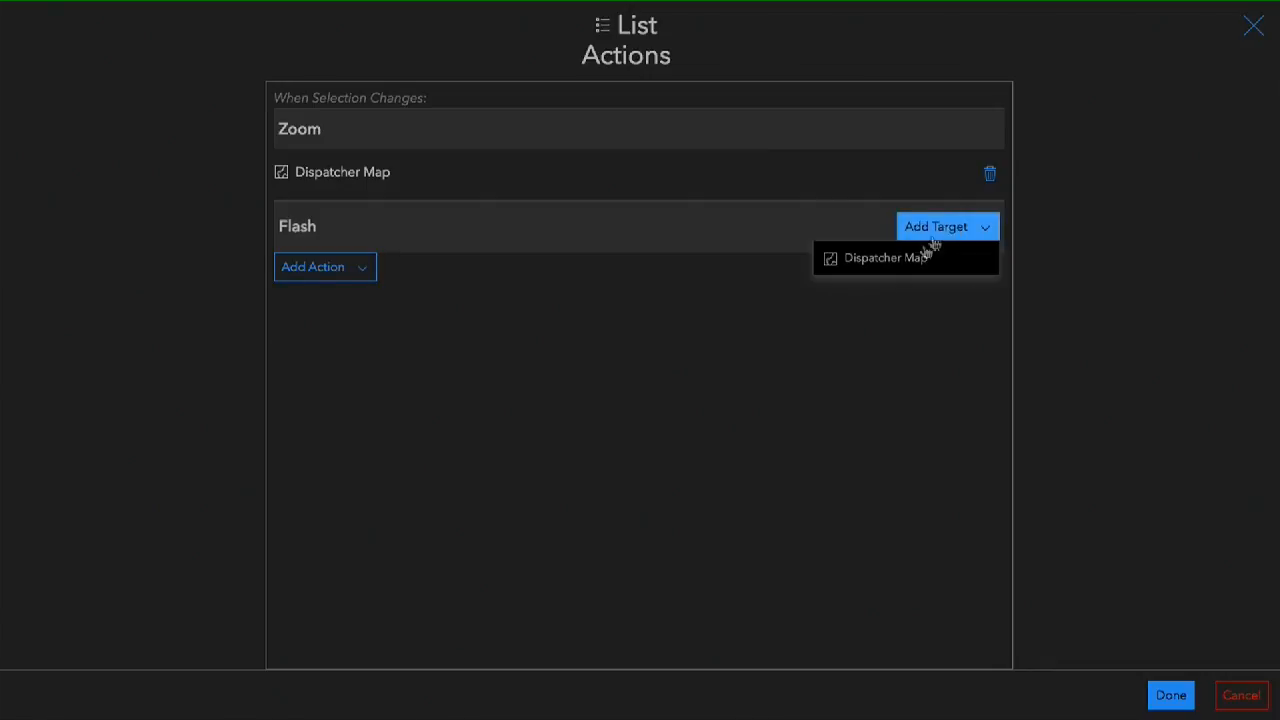
pyautogui.click(903, 264)
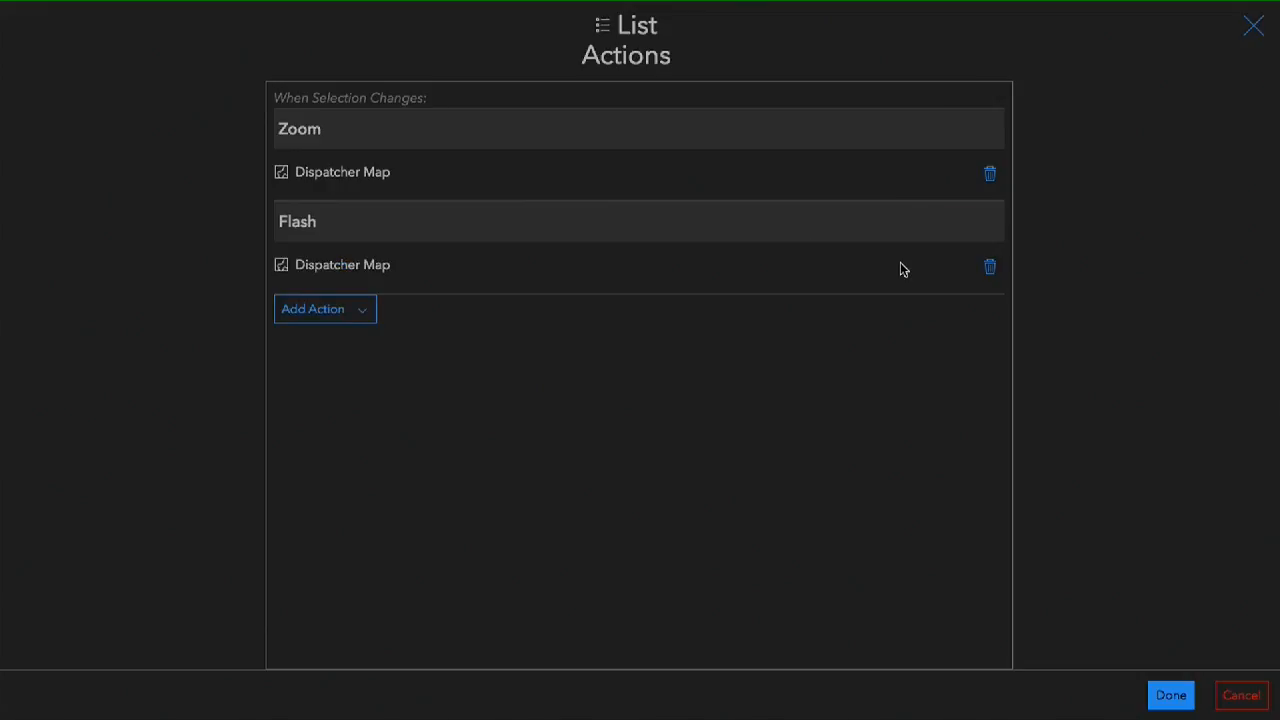
pyautogui.click(1172, 697)
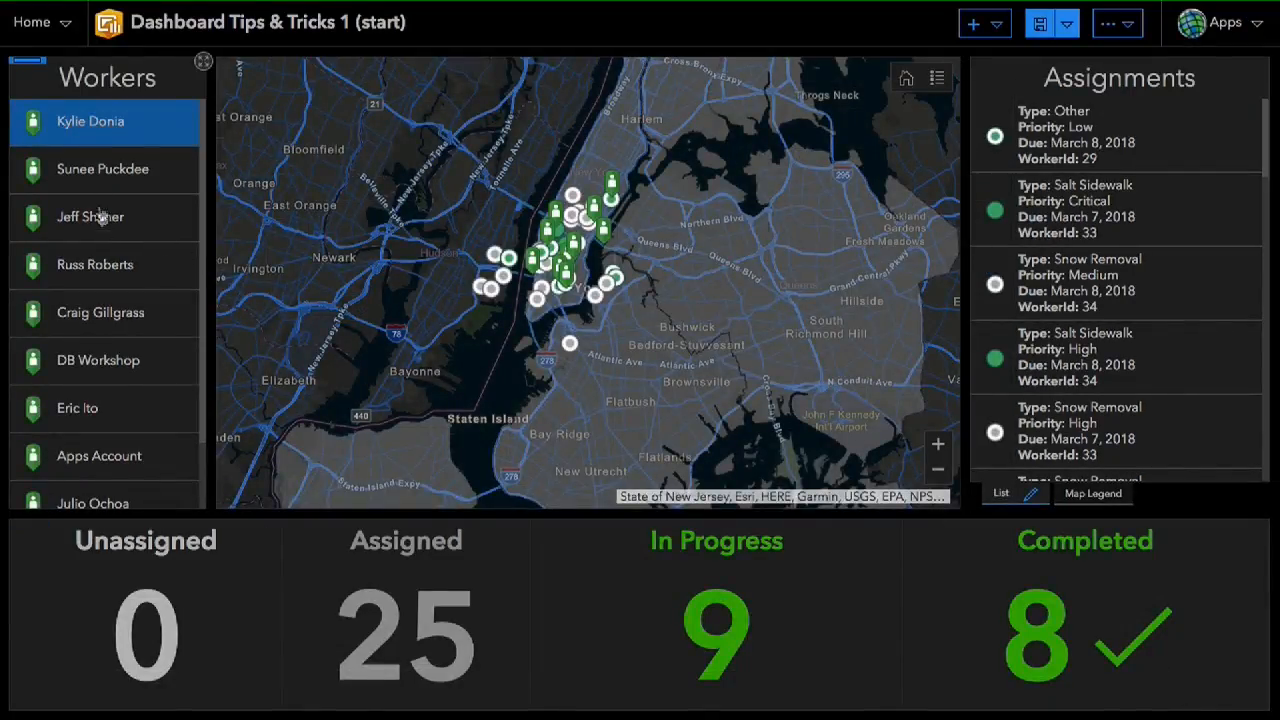
# - Try the zoom and flash actions by selecting different workers in the list, and save the dashboard
pyautogui.click(103, 175)
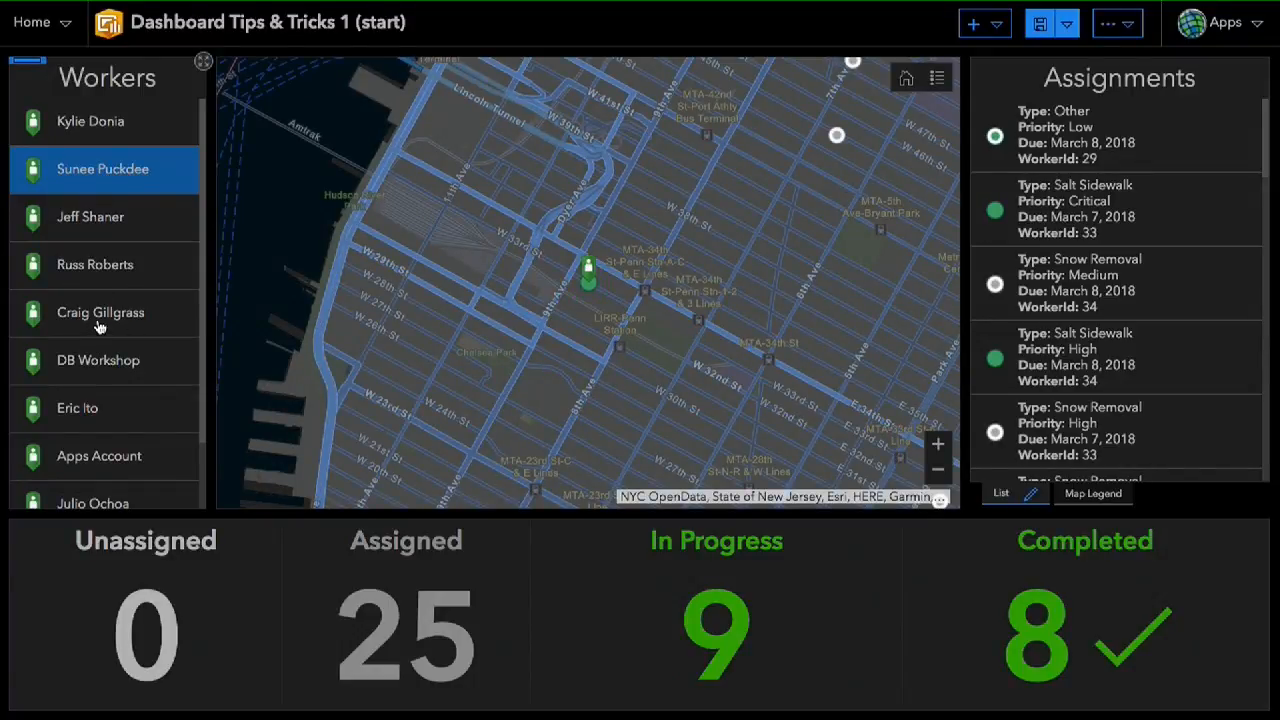
pyautogui.click(99, 318)
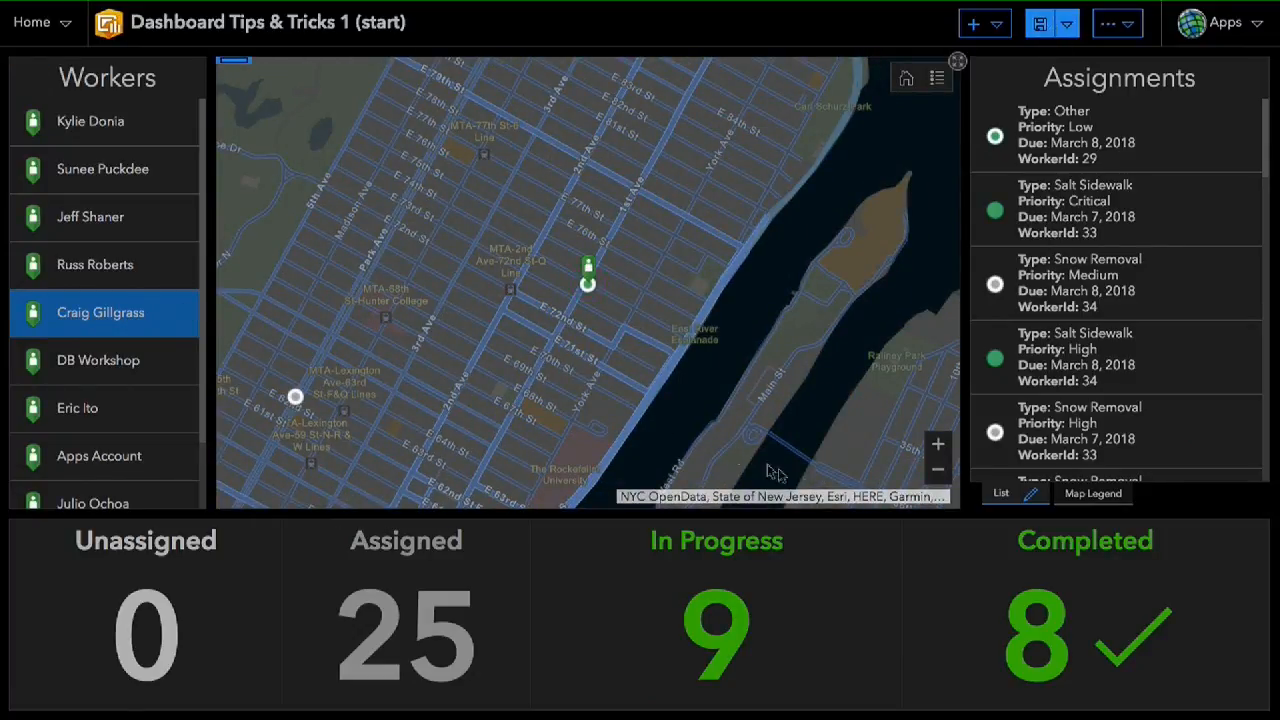
pyautogui.click(941, 470)
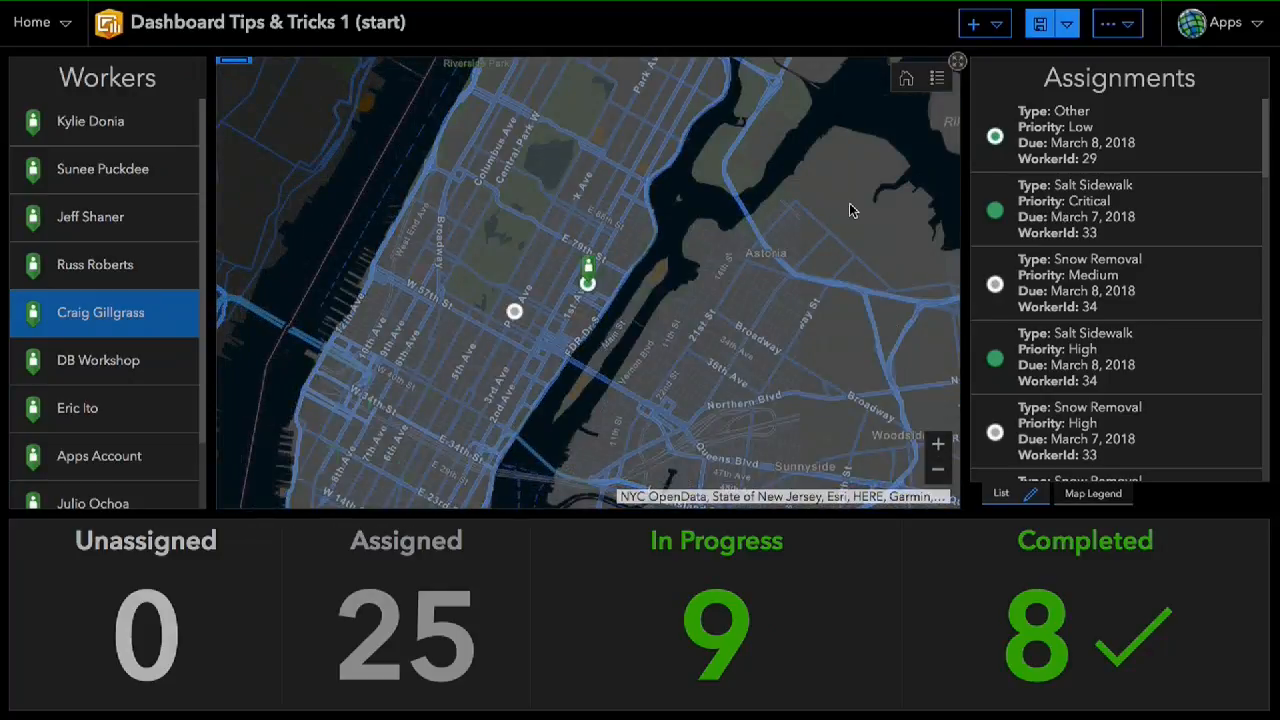
pyautogui.click(1043, 28)
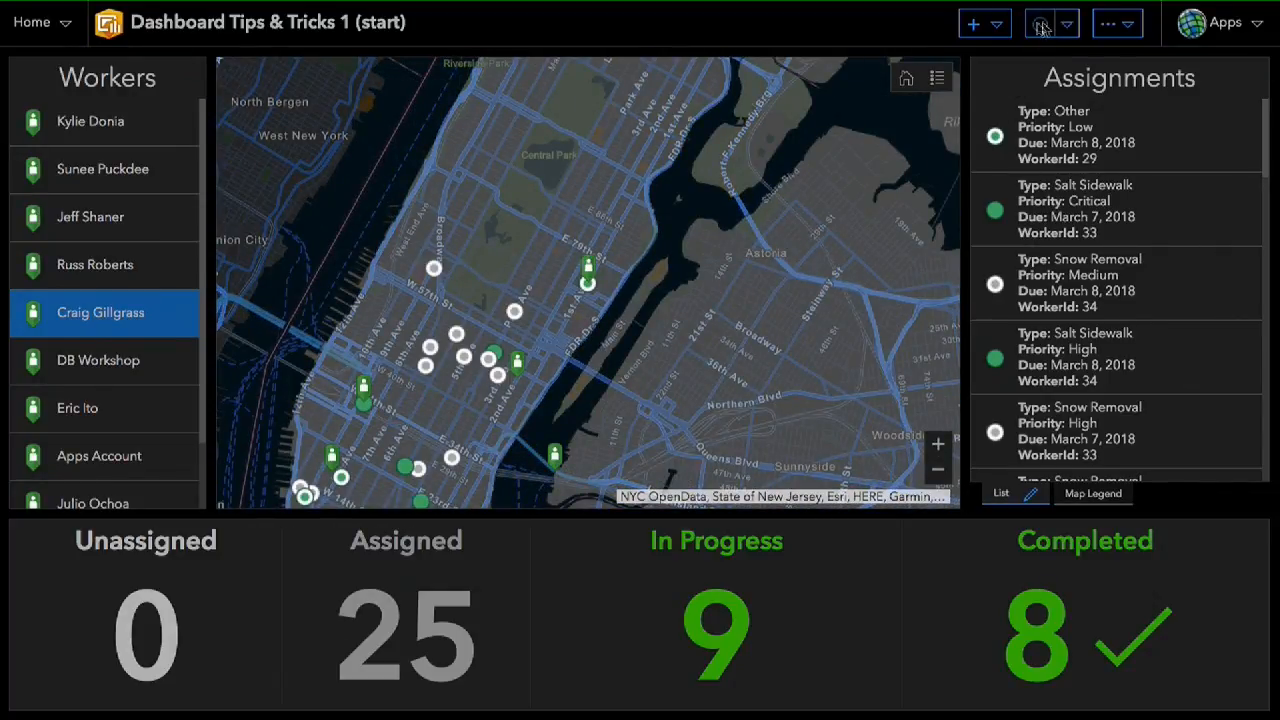
pyautogui.moveTo(493, 283); pyautogui.dragTo(535, 198)
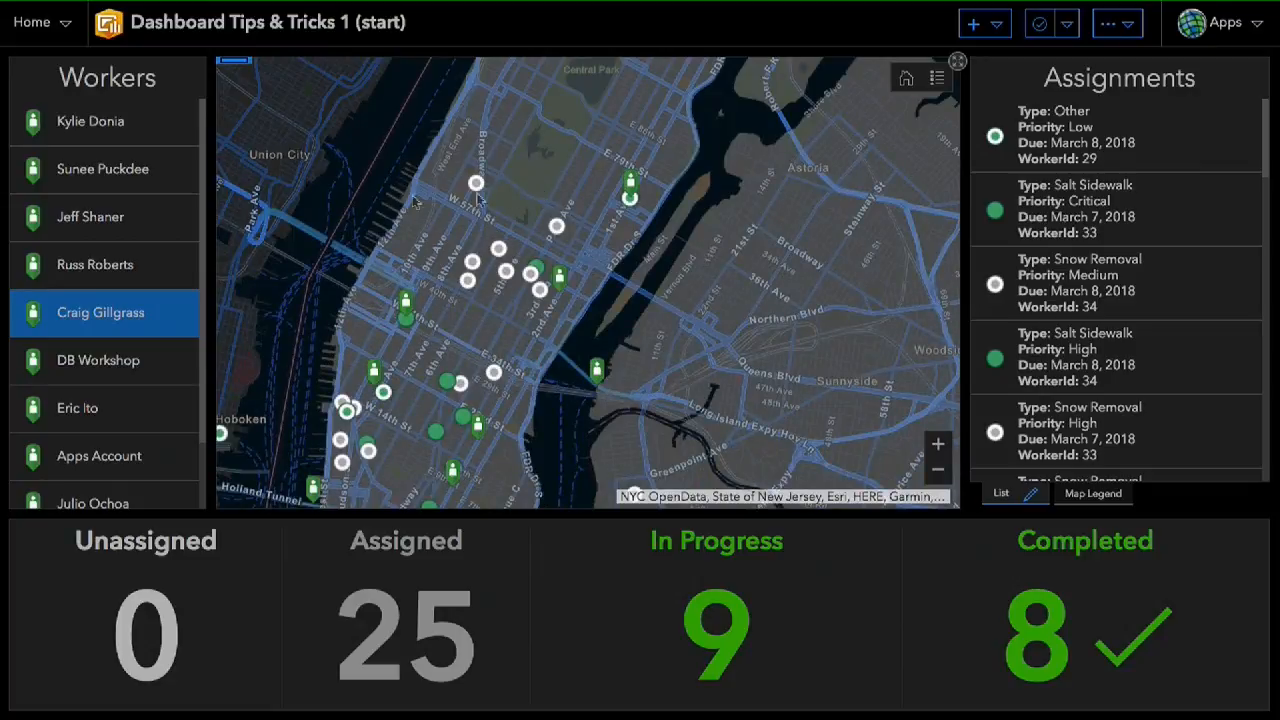
pyautogui.click(100, 264)
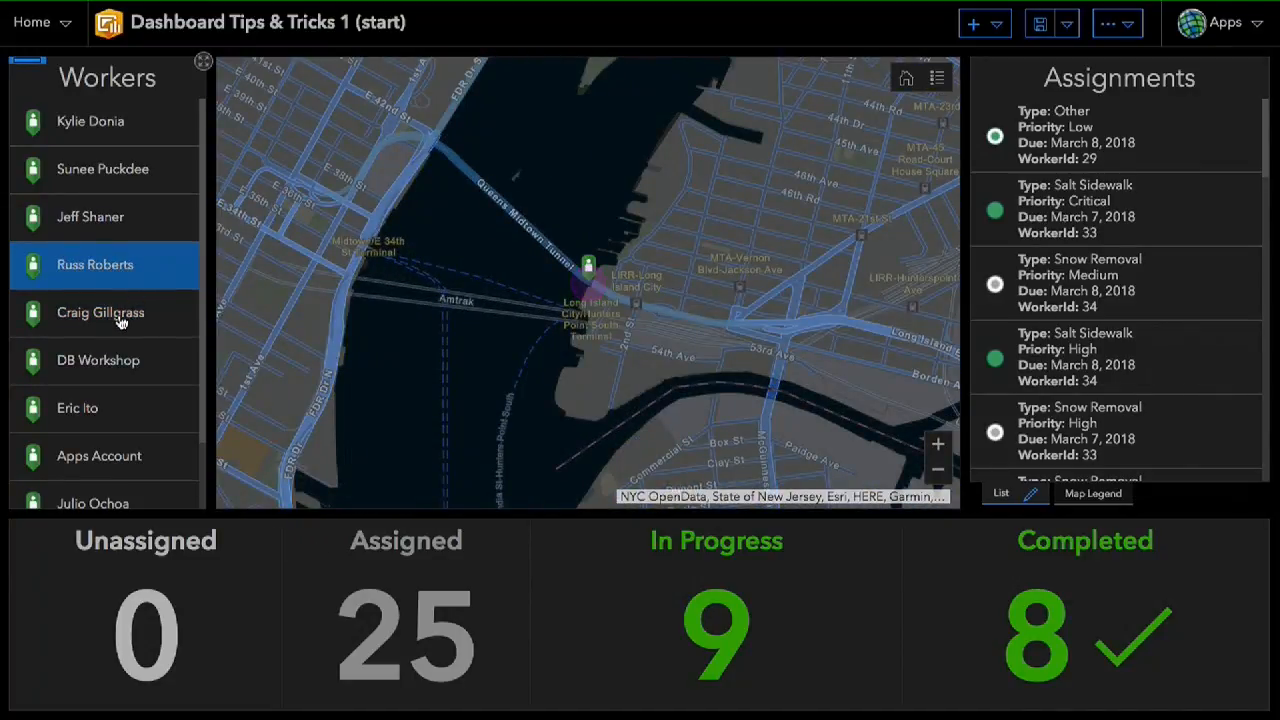
# - Switch to ArcGIS Online Assistant and open the JSON of the Dashboard Tips & Tricks 1 (start) item
pyautogui.moveTo(580, 6)
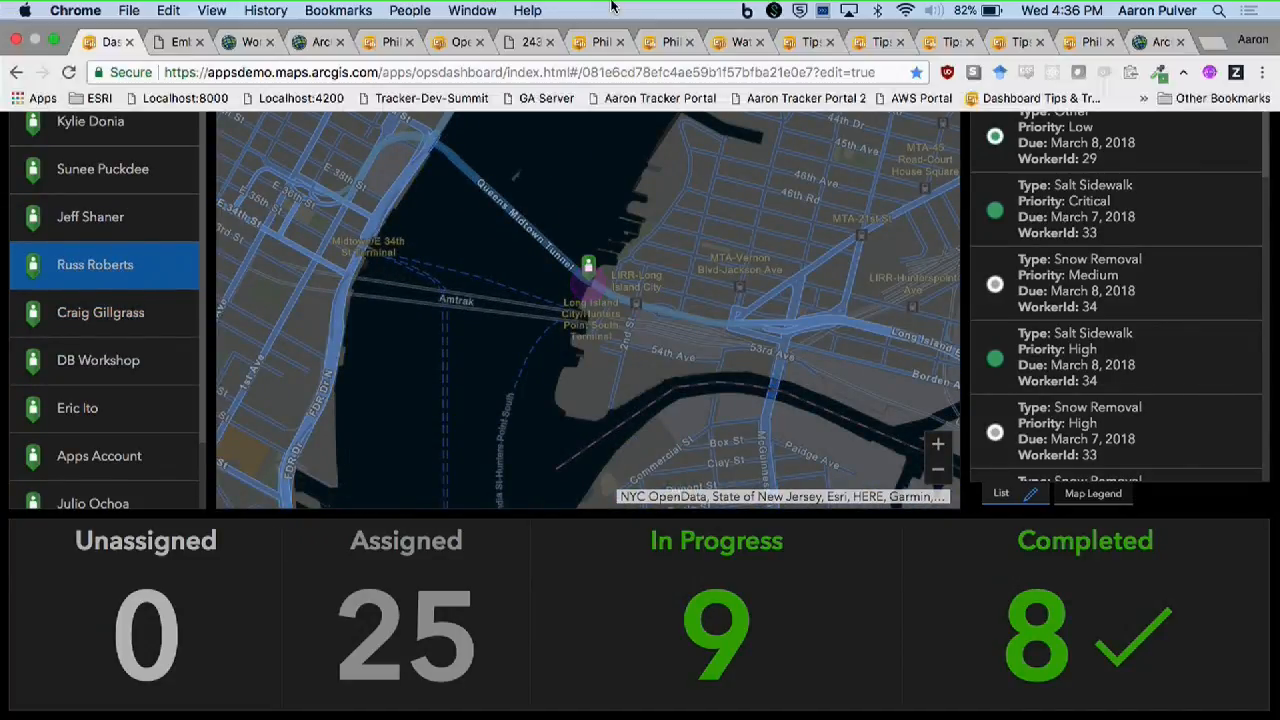
pyautogui.click(312, 43)
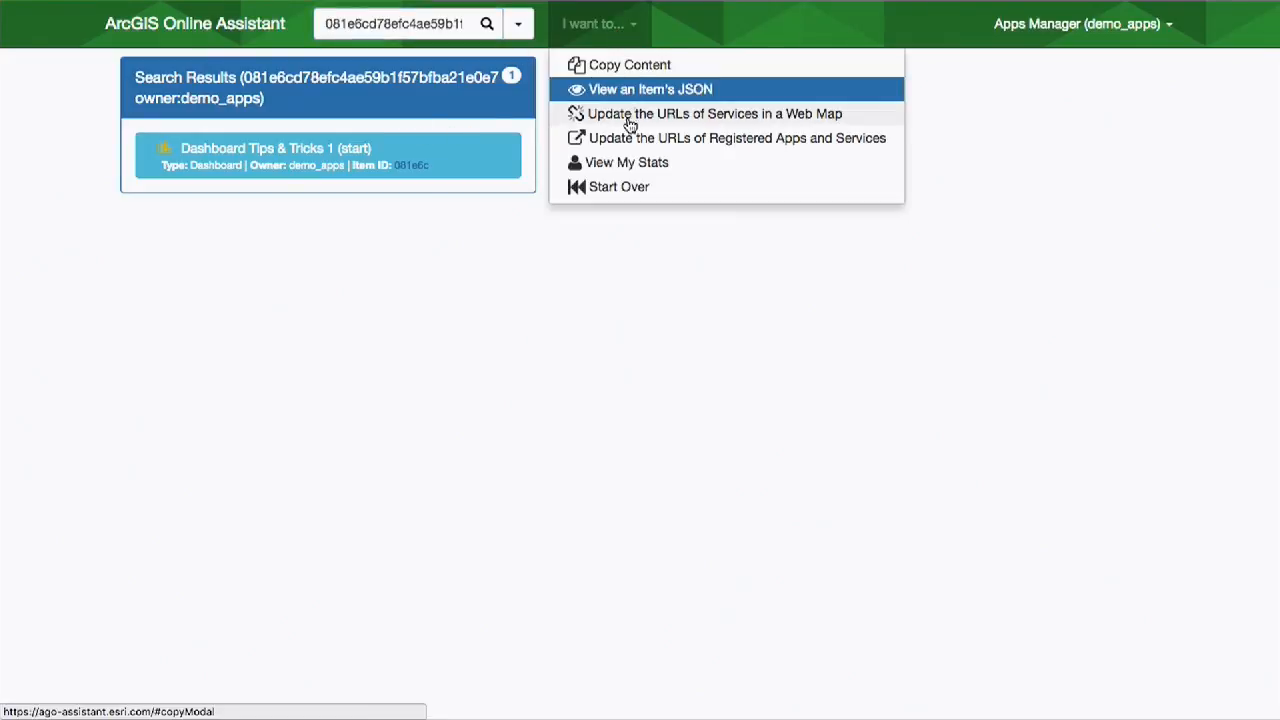
pyautogui.click(654, 91)
pyautogui.click(318, 157)
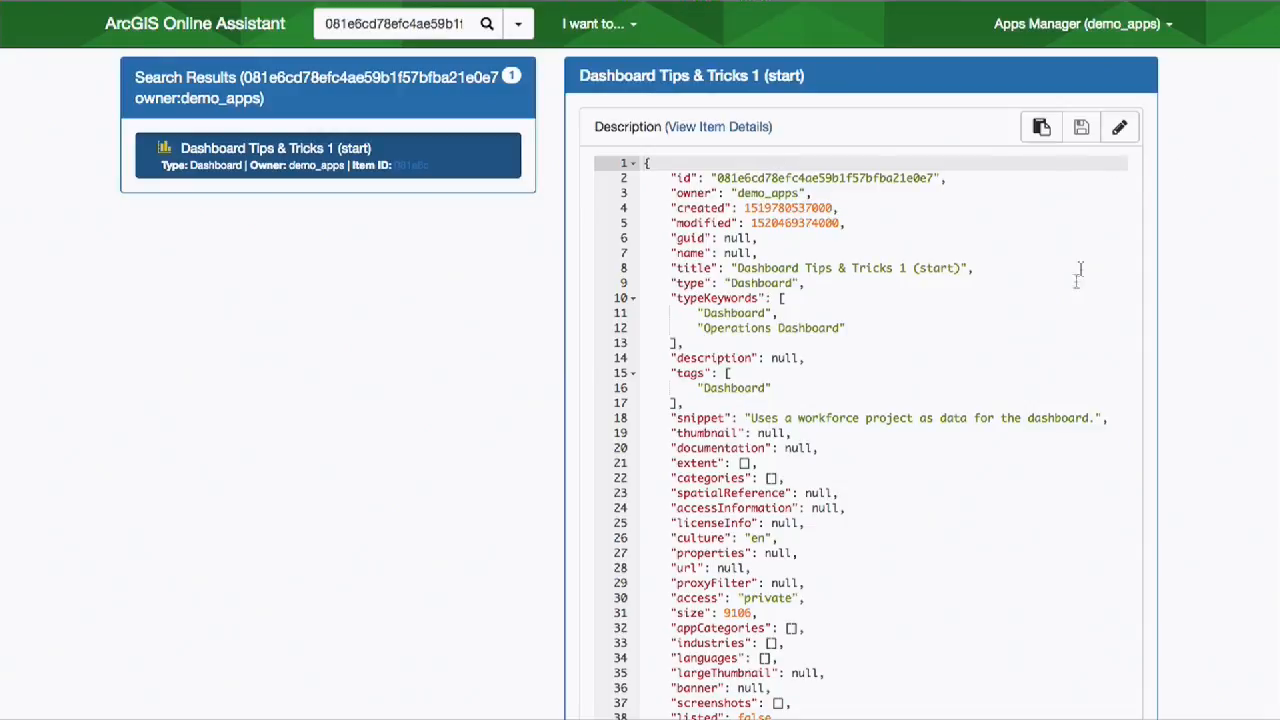
# - Search the dashboard item's JSON for "flash" to locate the map widget's flash setting
pyautogui.scroll(-10, 1065, 306)
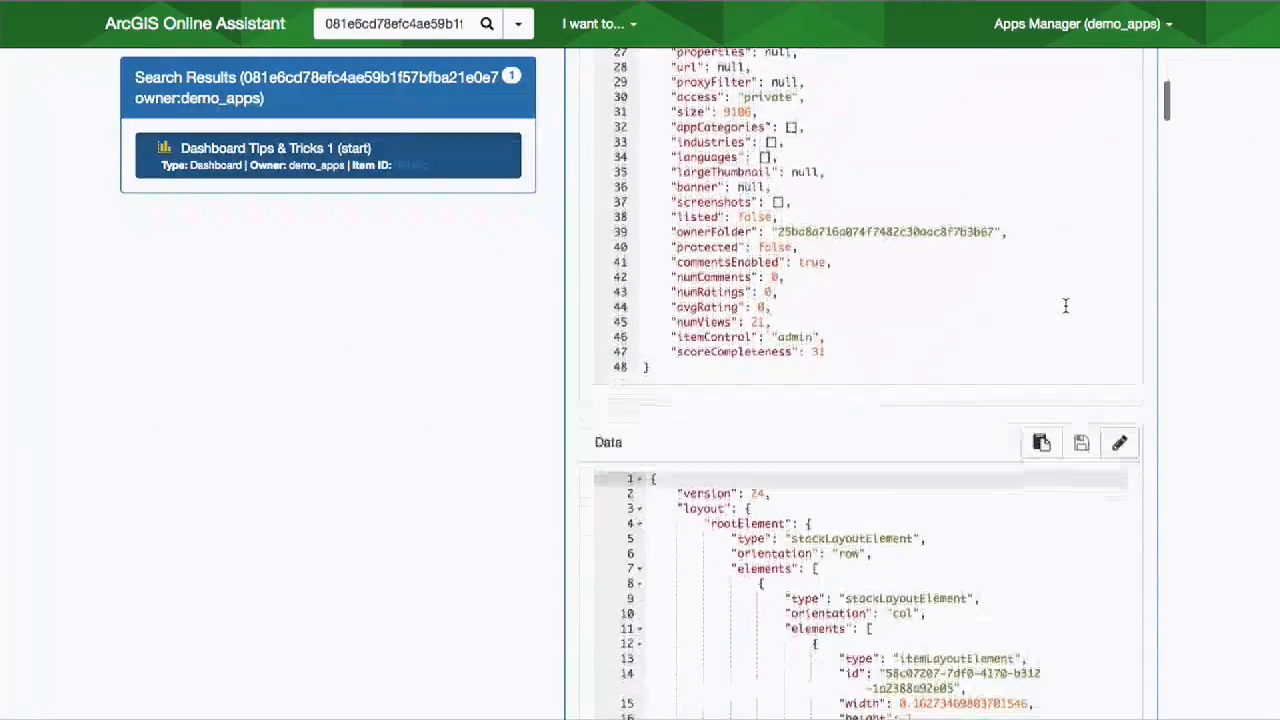
pyautogui.press('super+f')
pyautogui.write('flash')
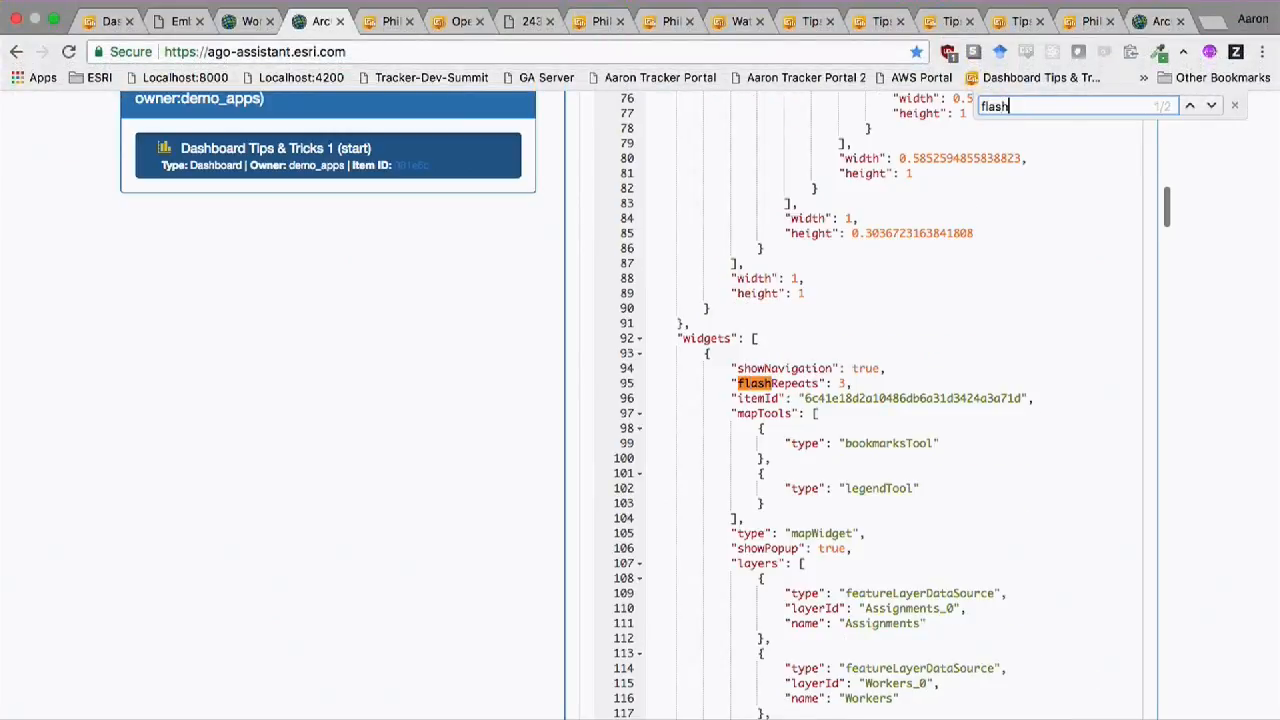
# - Make the dashboard item's Data JSON editable and set the map widget's flashRepeats to 6
pyautogui.click(840, 383)
pyautogui.scroll(15, 1006, 345)
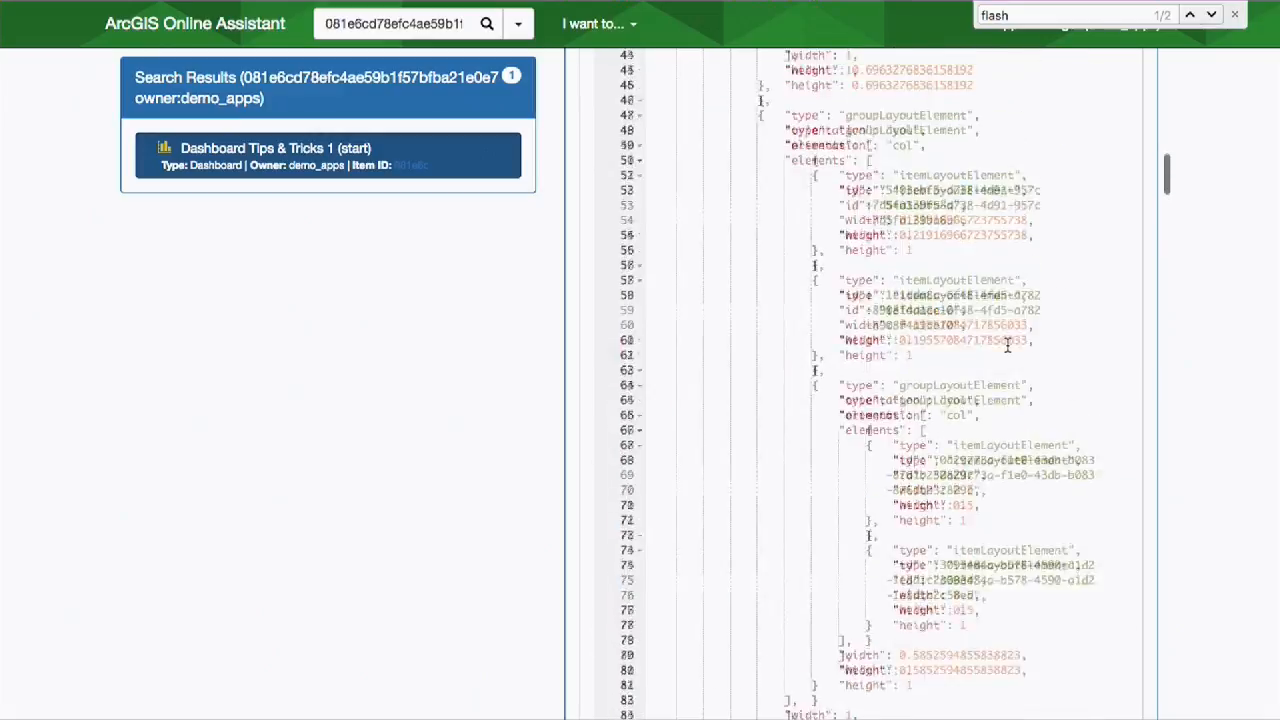
pyautogui.click(1119, 260)
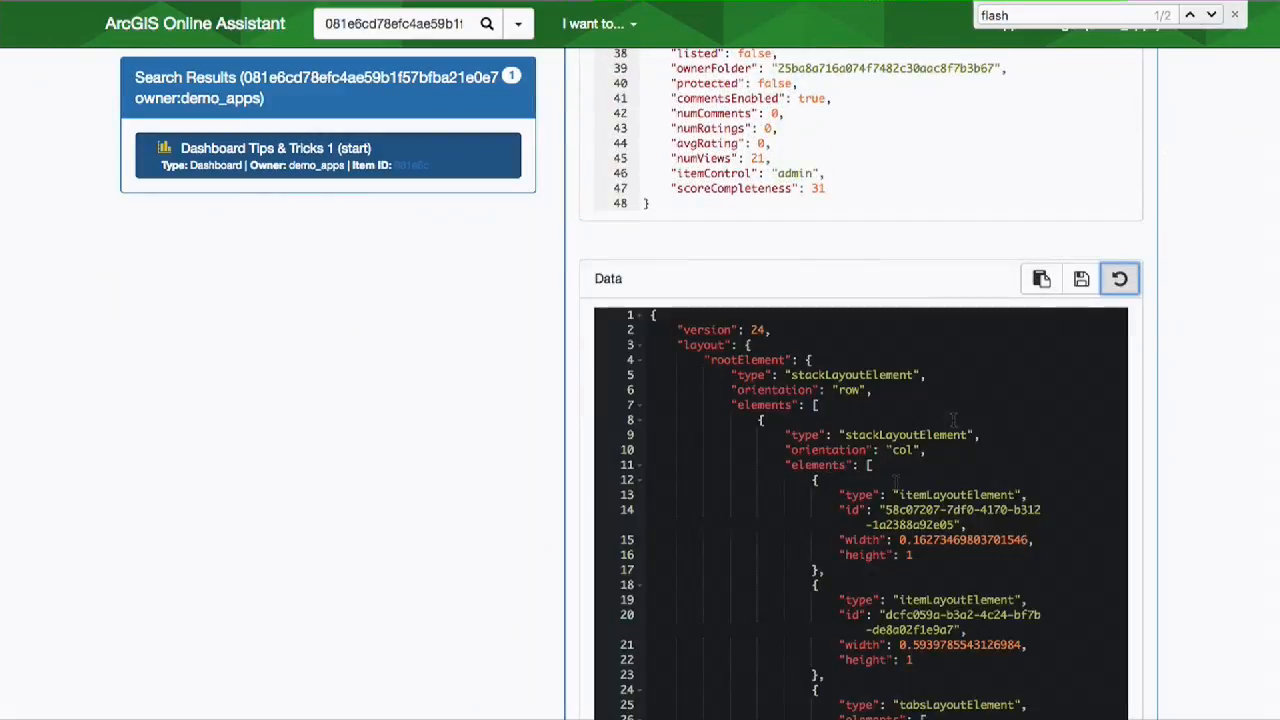
pyautogui.scroll(-10, 871, 519)
pyautogui.scroll(-5, 871, 519)
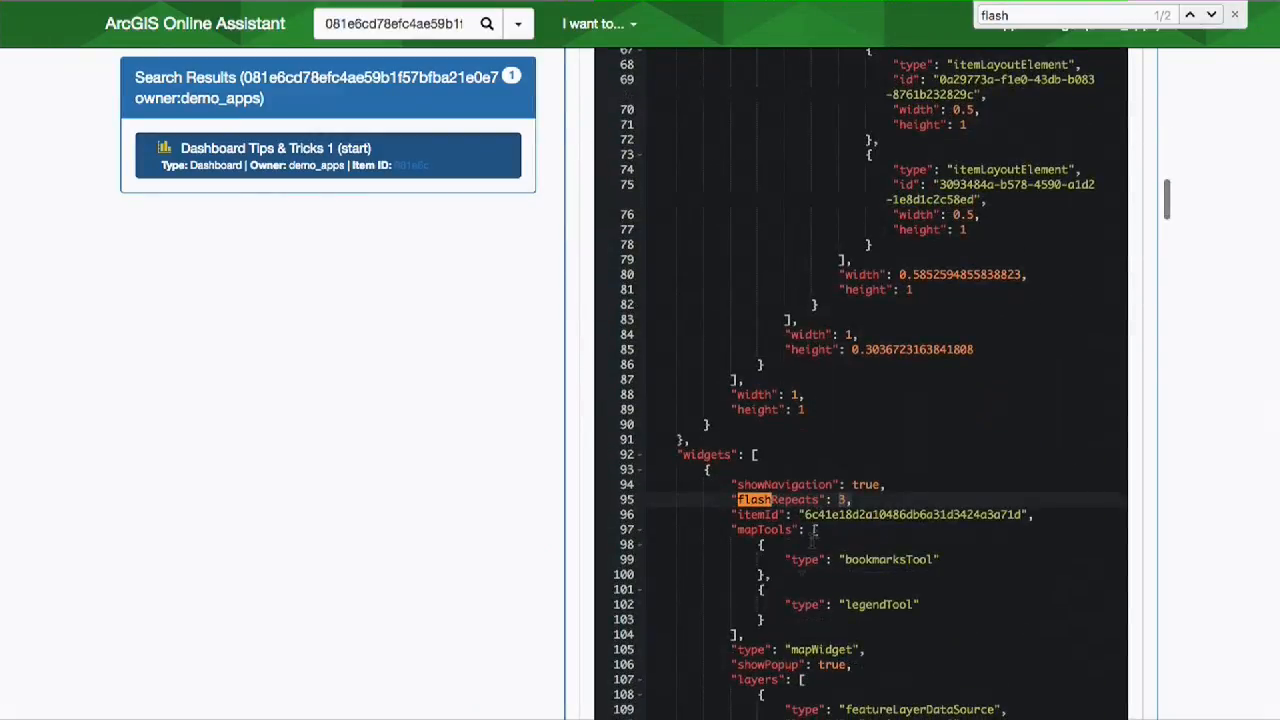
pyautogui.click(843, 499)
pyautogui.press('BackSpace')
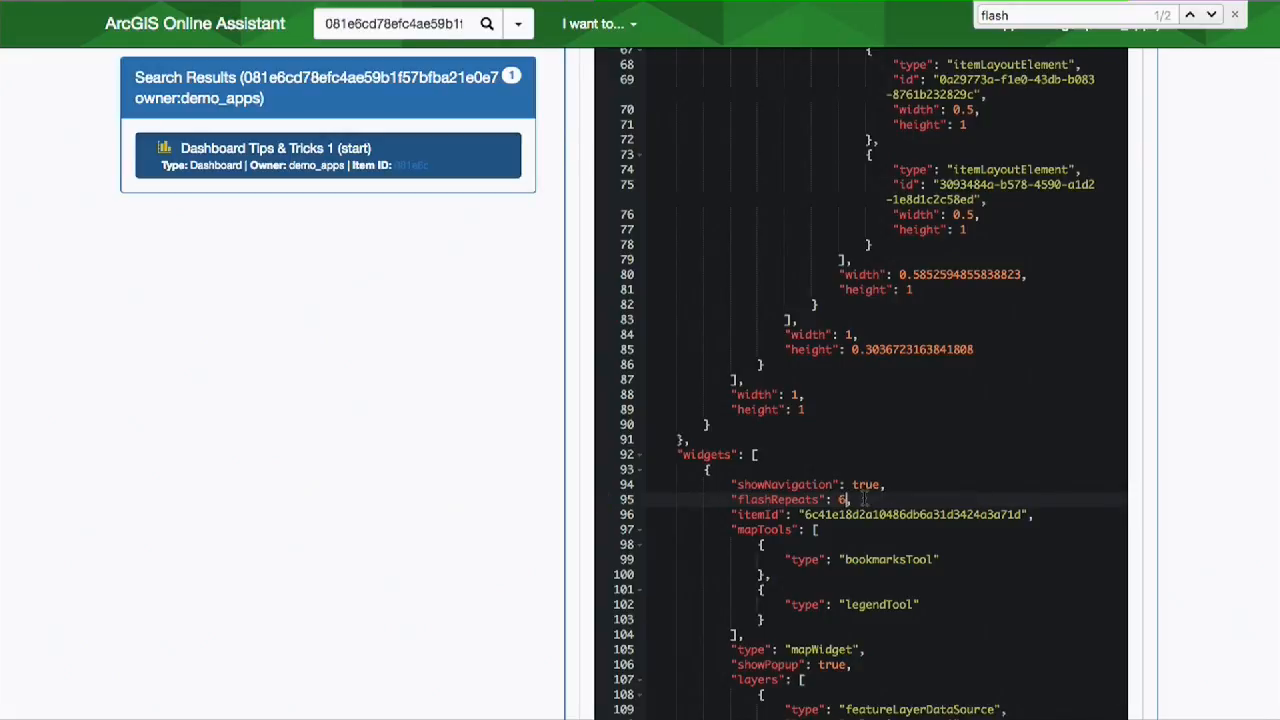
# - Add a "pointZoomScale": 5000 property on a new line below flashRepeats and save the item's Data JSON
pyautogui.press('Return')
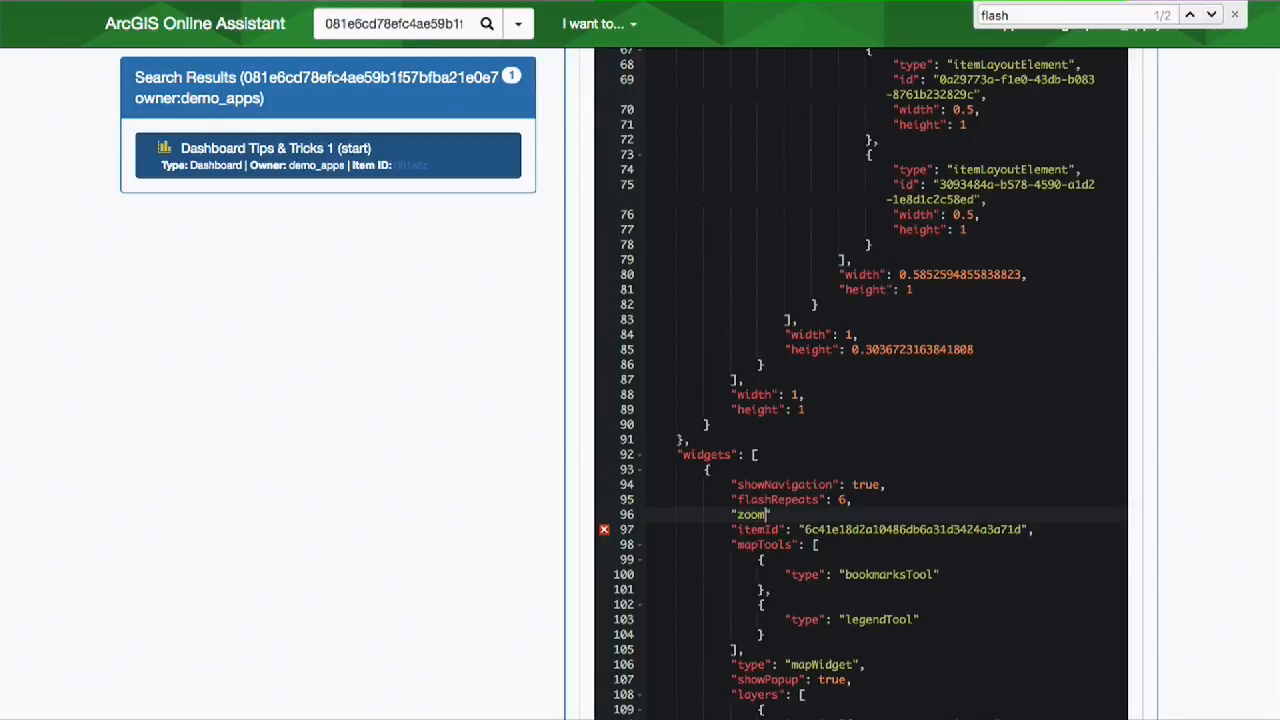
pyautogui.write('"pointZoomScale": 5000,')
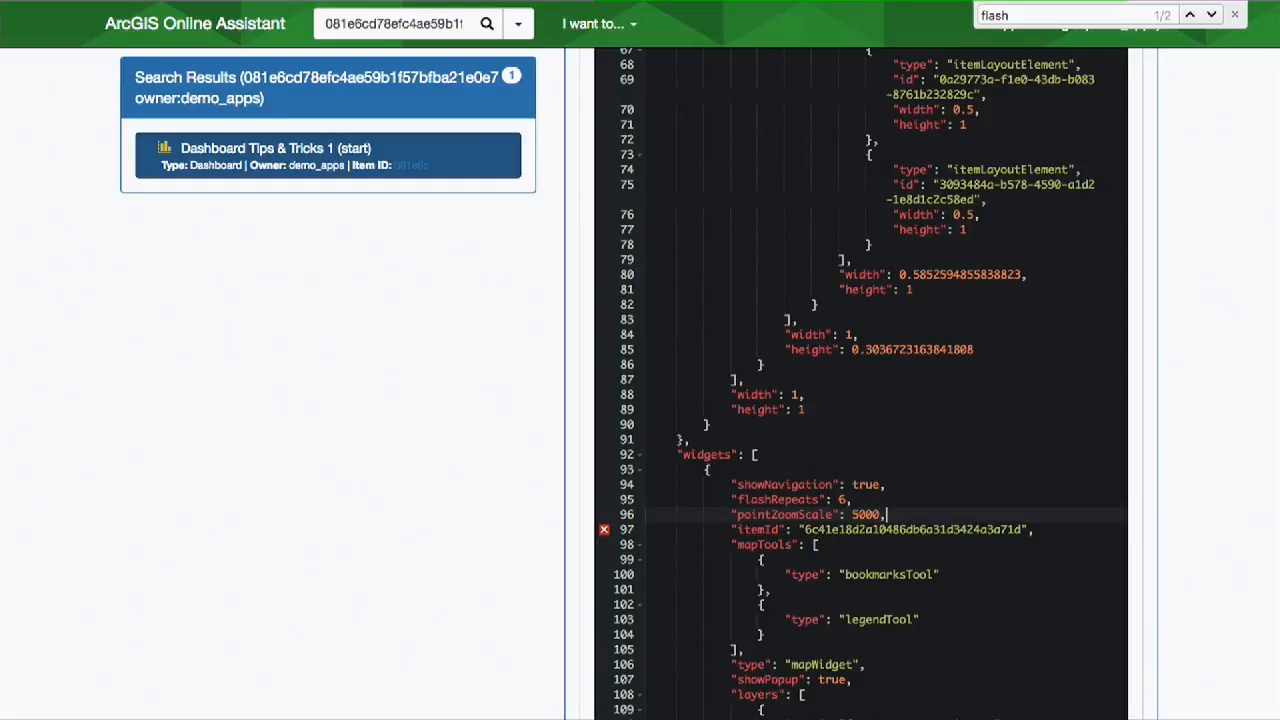
pyautogui.scroll(20, 1006, 280)
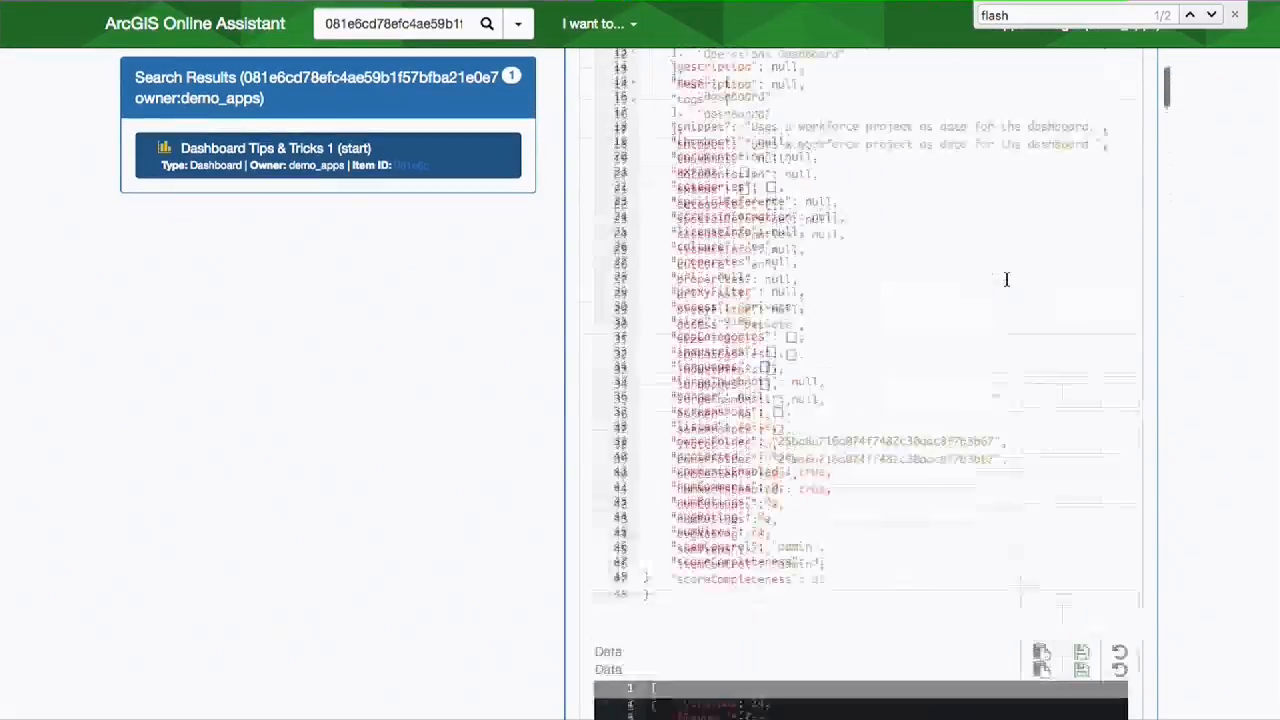
pyautogui.scroll(-5, 1085, 405)
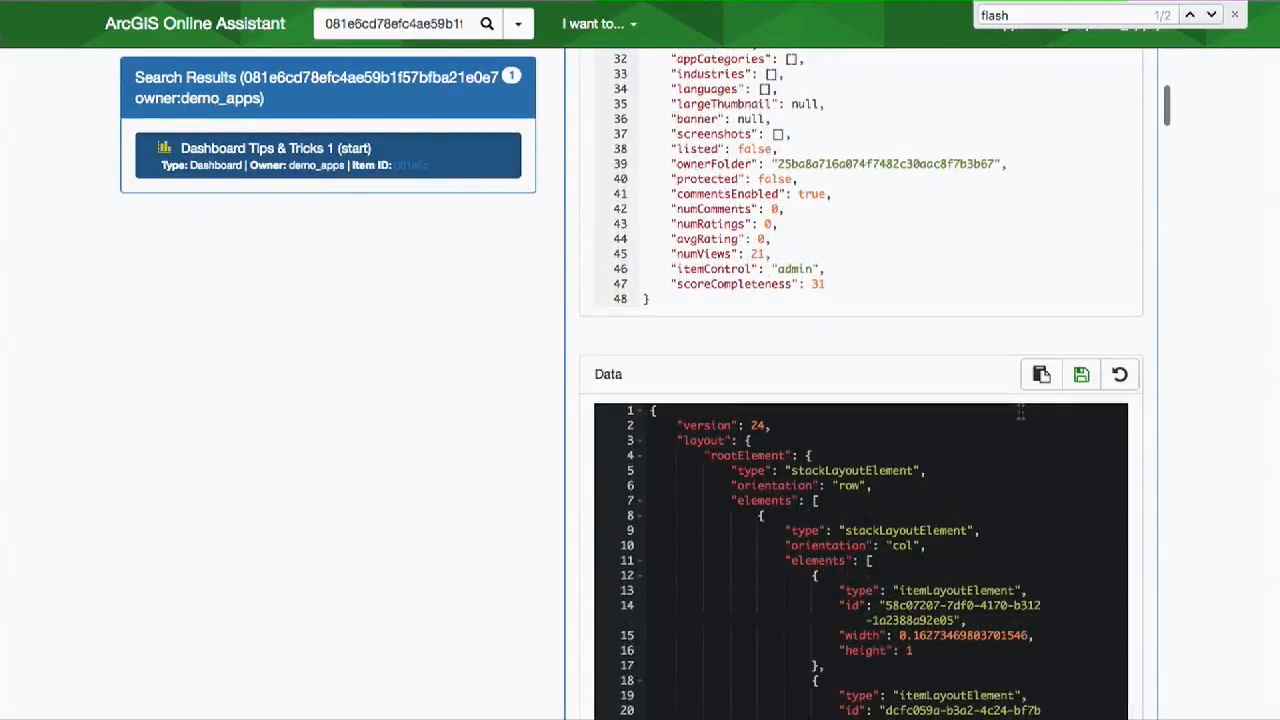
pyautogui.click(1081, 375)
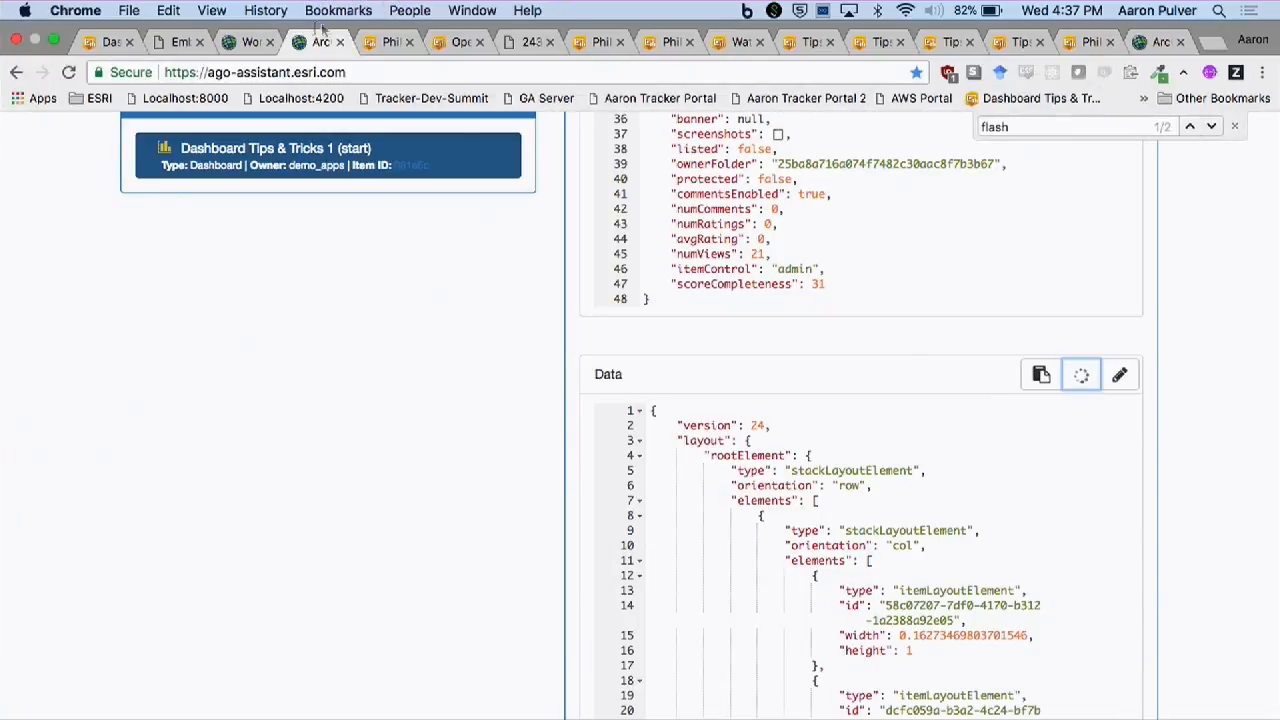
# - Switch back to the Dashboard Tips & Tricks 1 (start) dashboard and reload it
pyautogui.click(106, 42)
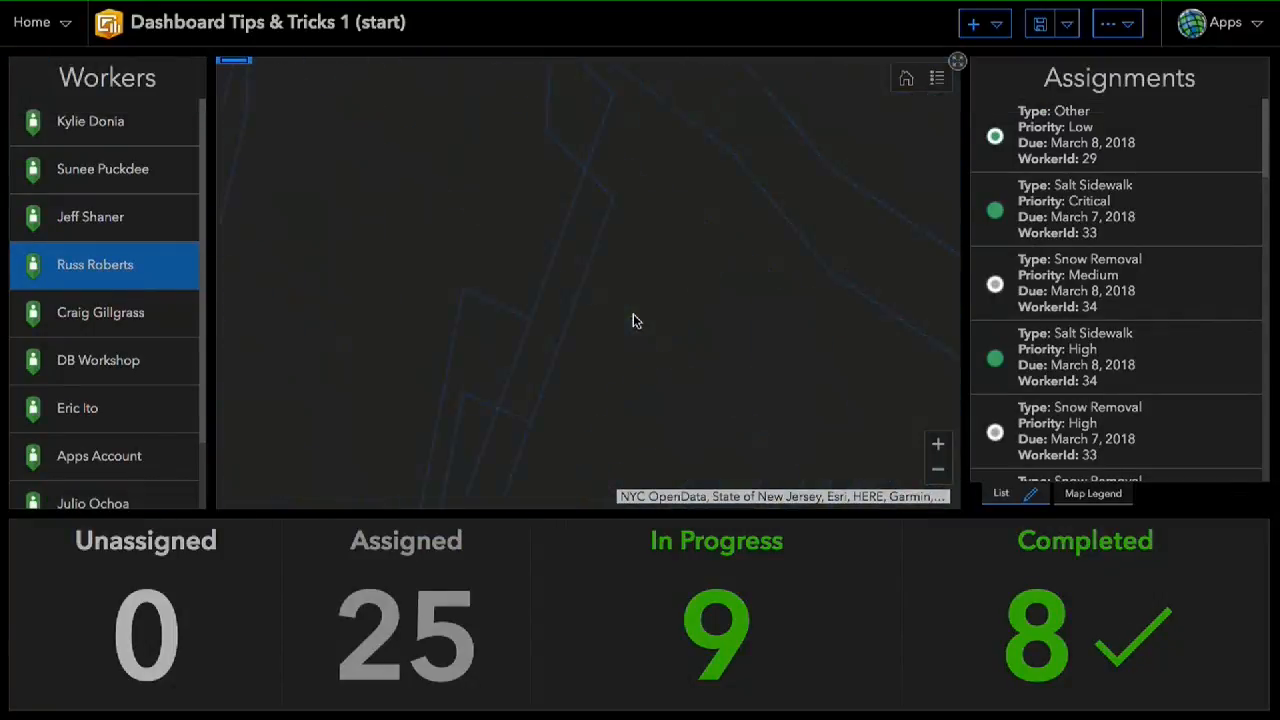
pyautogui.moveTo(166, 45)
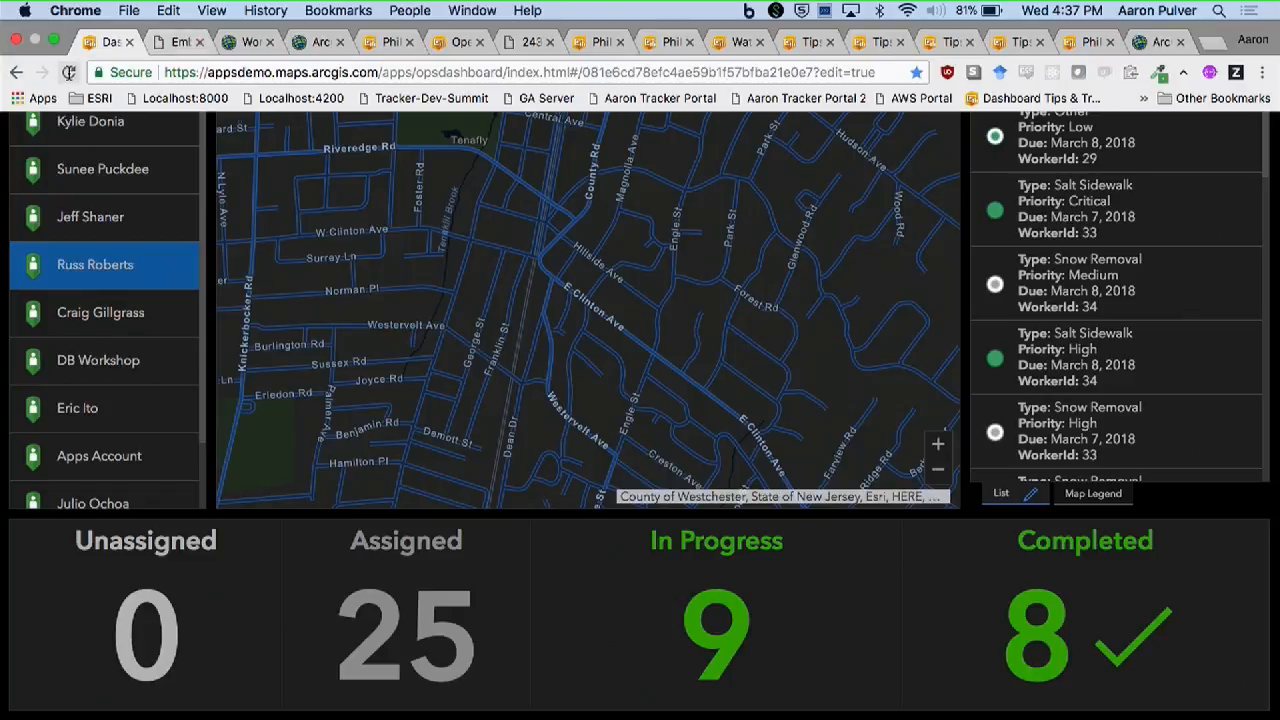
pyautogui.click(68, 72)
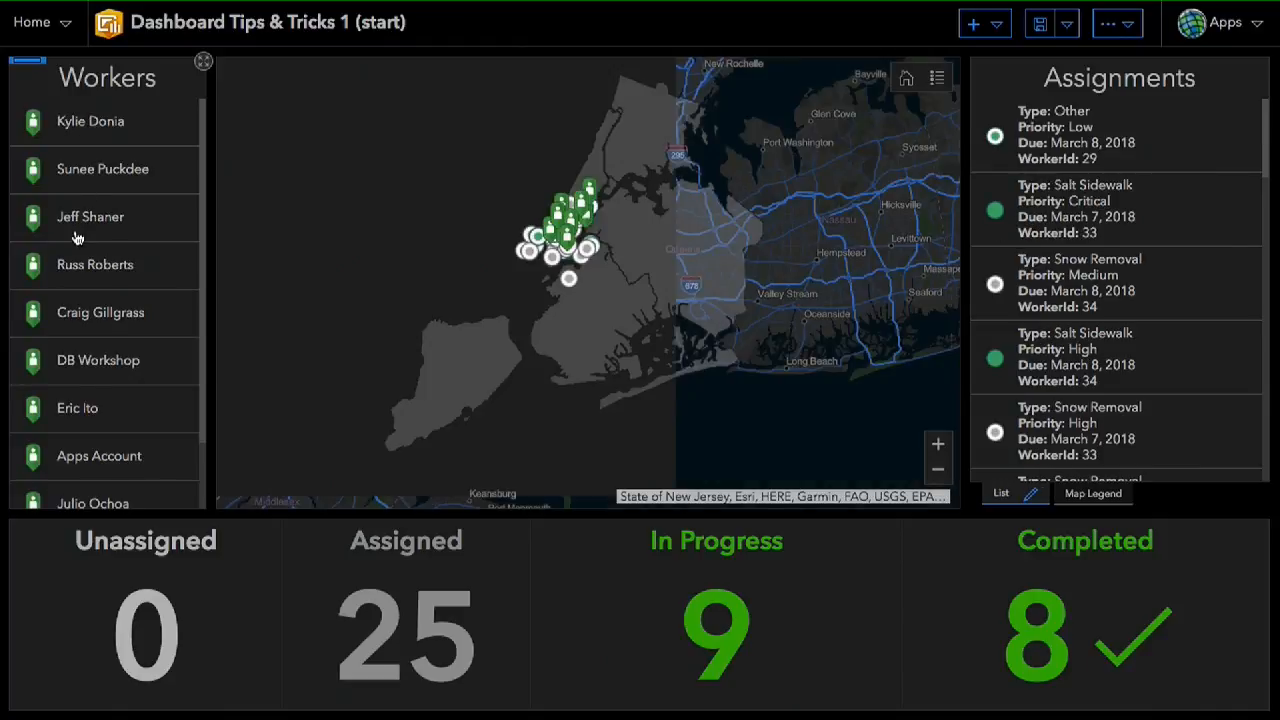
# - Select two different workers in the Workers list to check the edited zoom scale and flash count
pyautogui.click(80, 230)
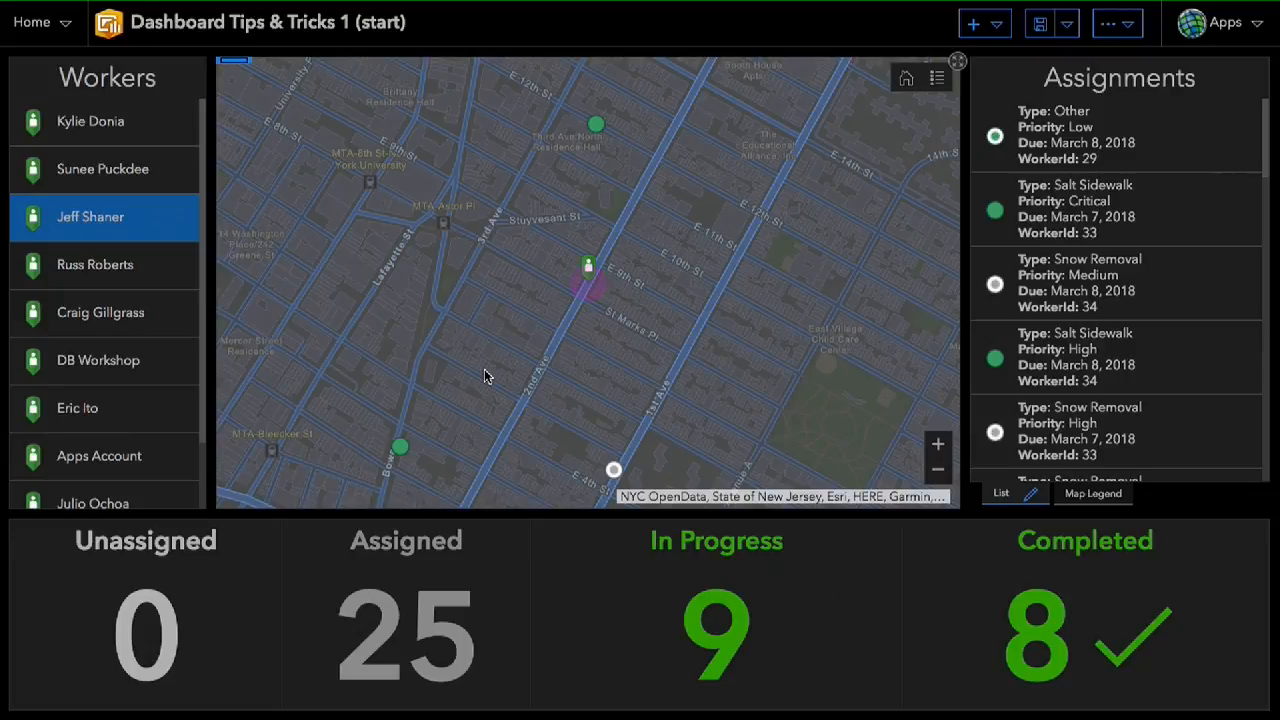
pyautogui.moveTo(366, 3)
pyautogui.click(82, 175)
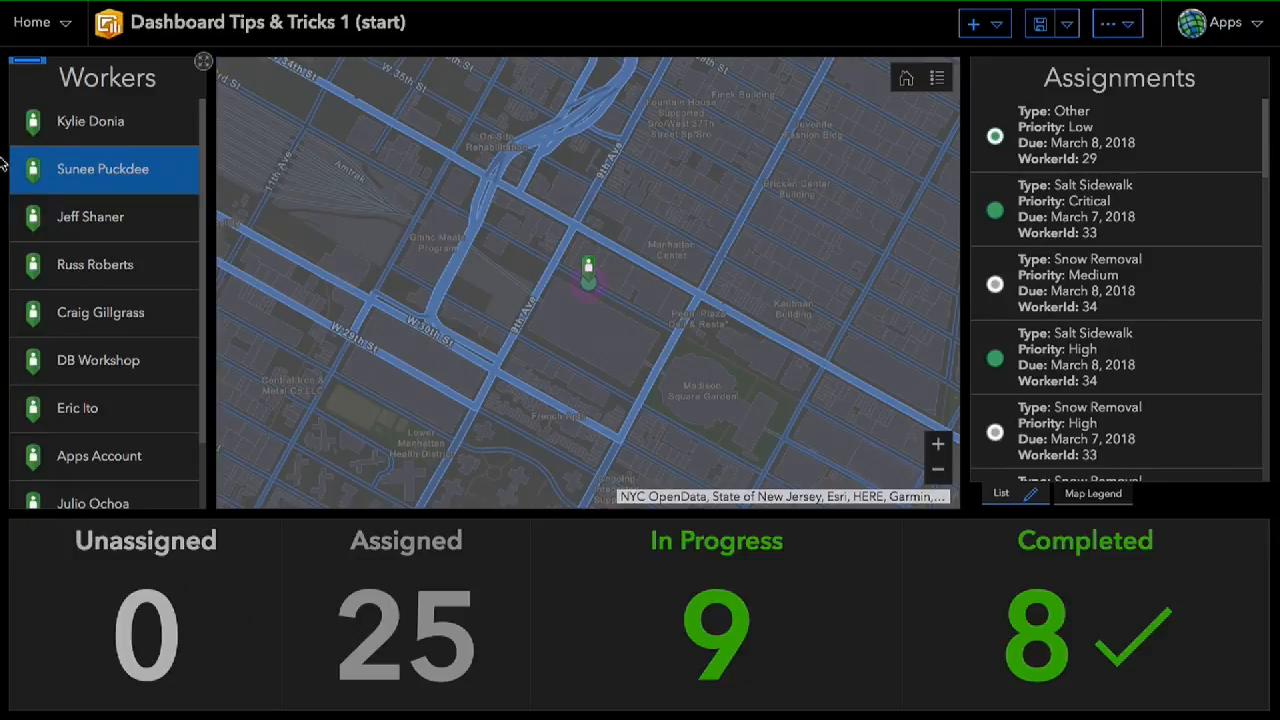
# - Add a Filter action to the Workers list, targeting the Assignments layer of Dispatcher Map
pyautogui.moveTo(28, 64)
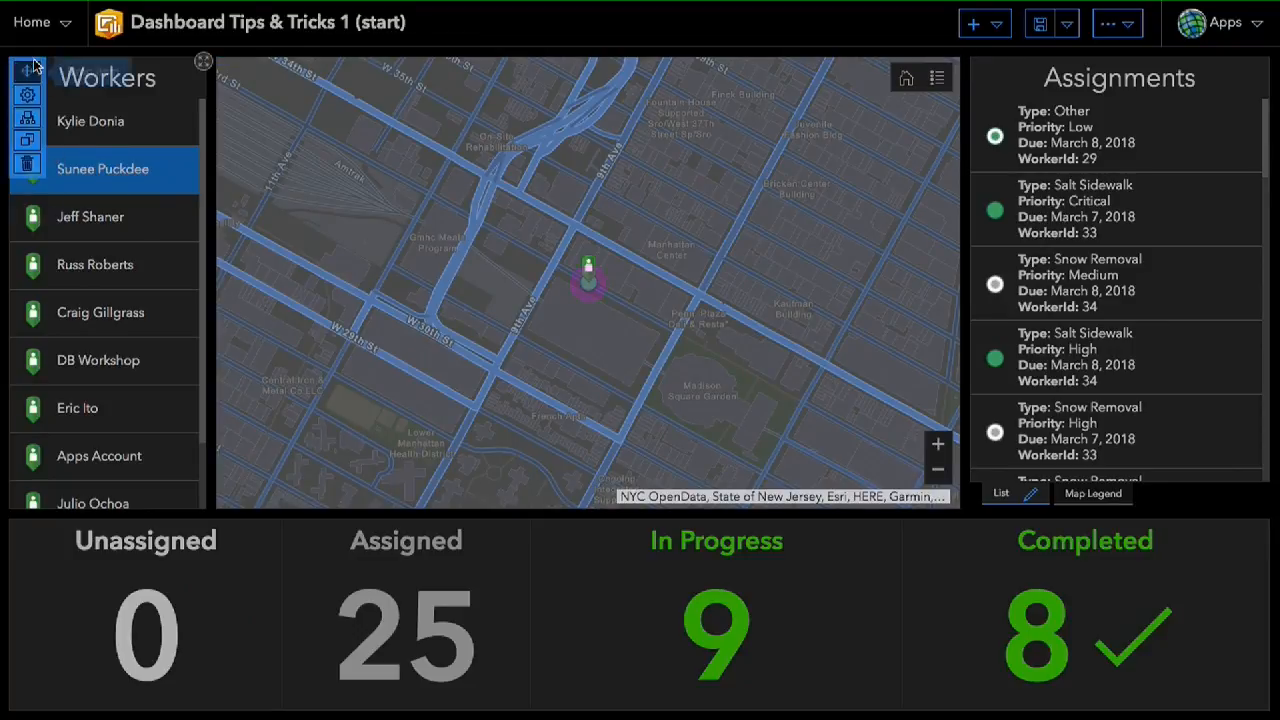
pyautogui.click(30, 119)
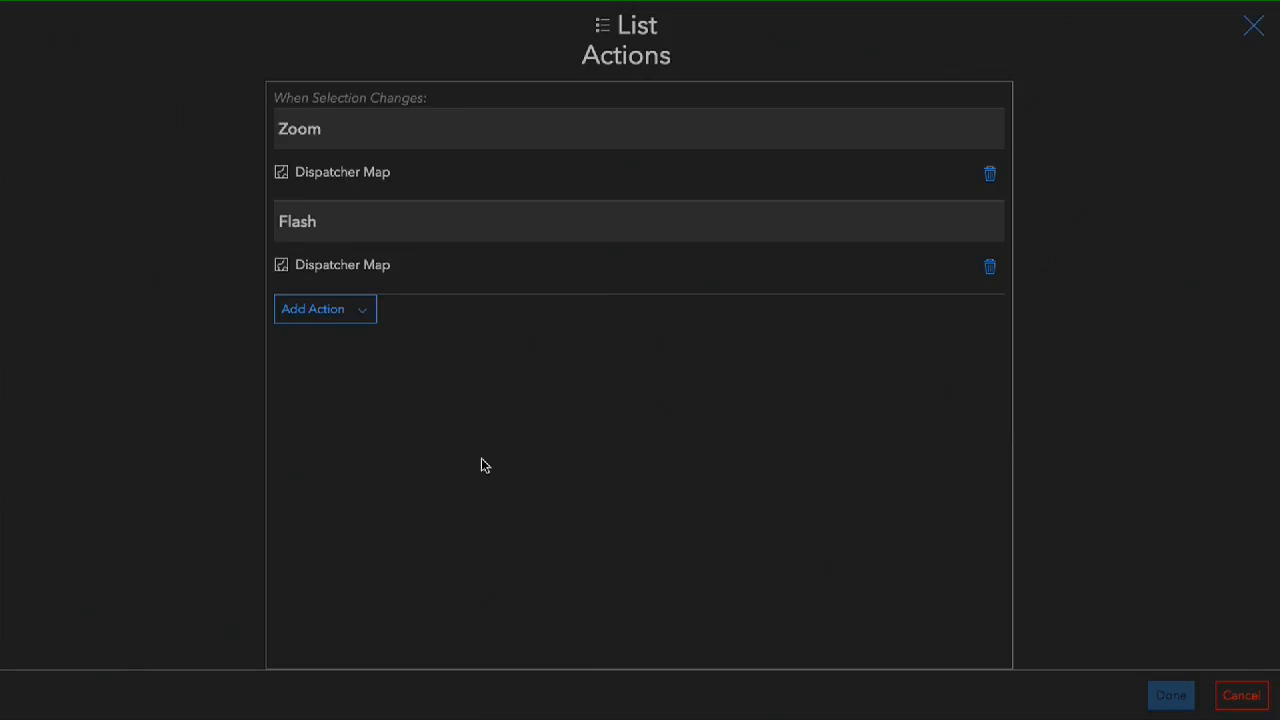
pyautogui.click(358, 325)
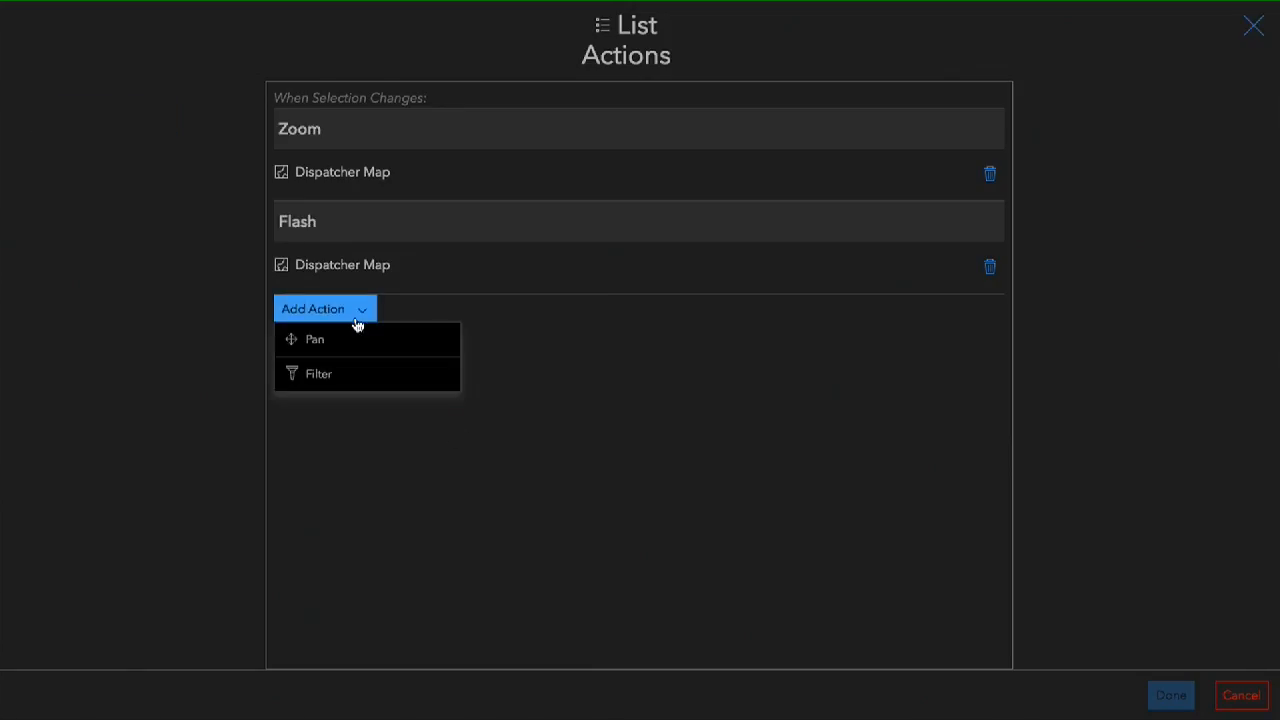
pyautogui.click(332, 374)
pyautogui.click(955, 322)
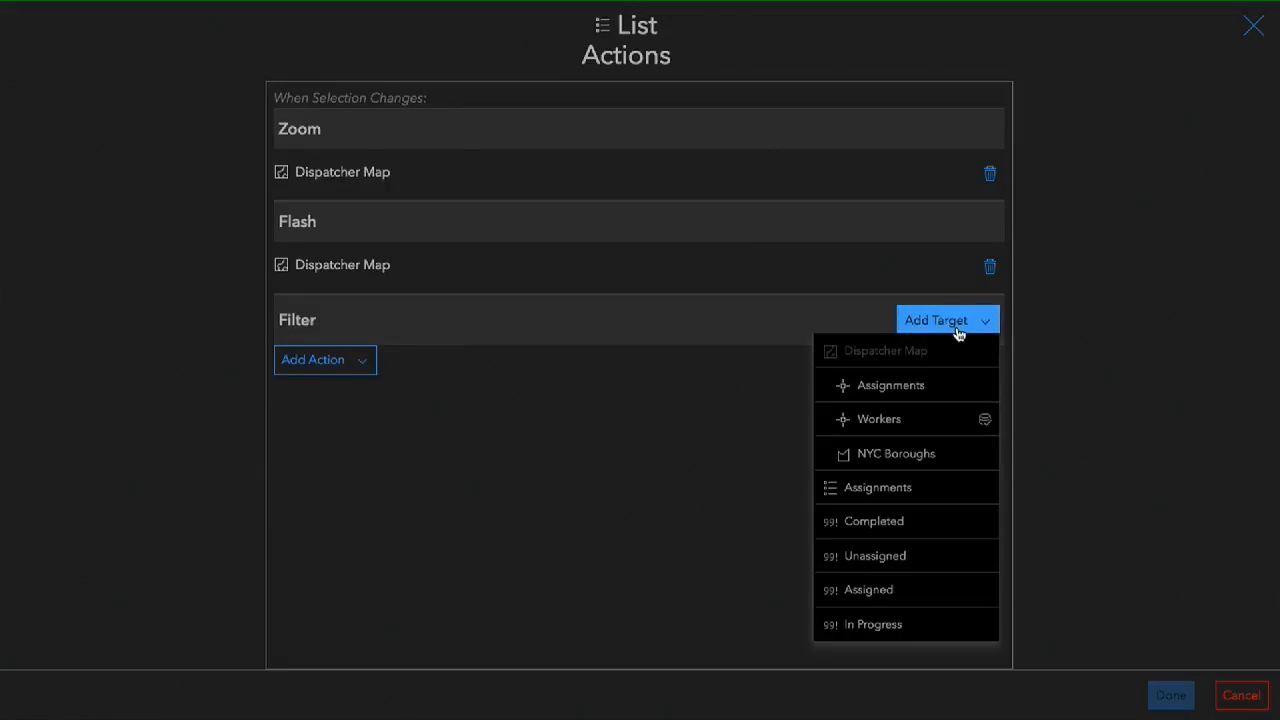
pyautogui.click(923, 388)
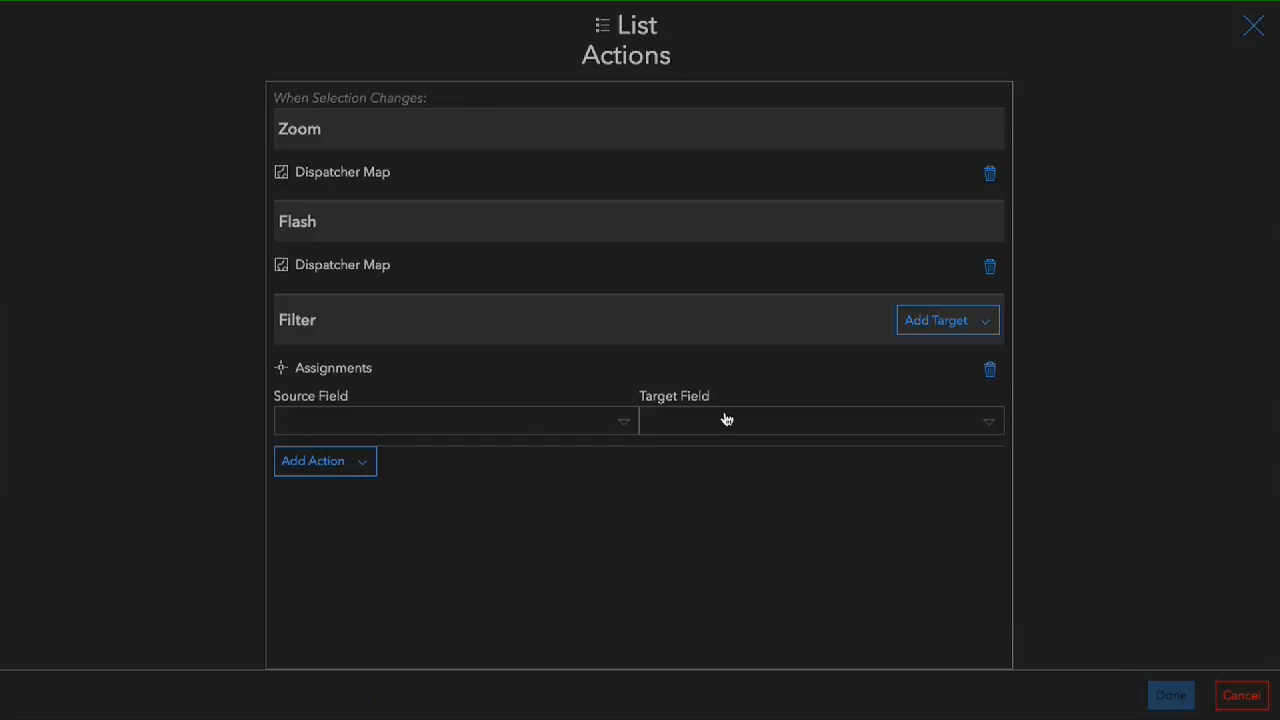
# - Match source field OBJECTID to target field WorkerID for the Assignments layer filter and apply the list's actions
pyautogui.click(600, 426)
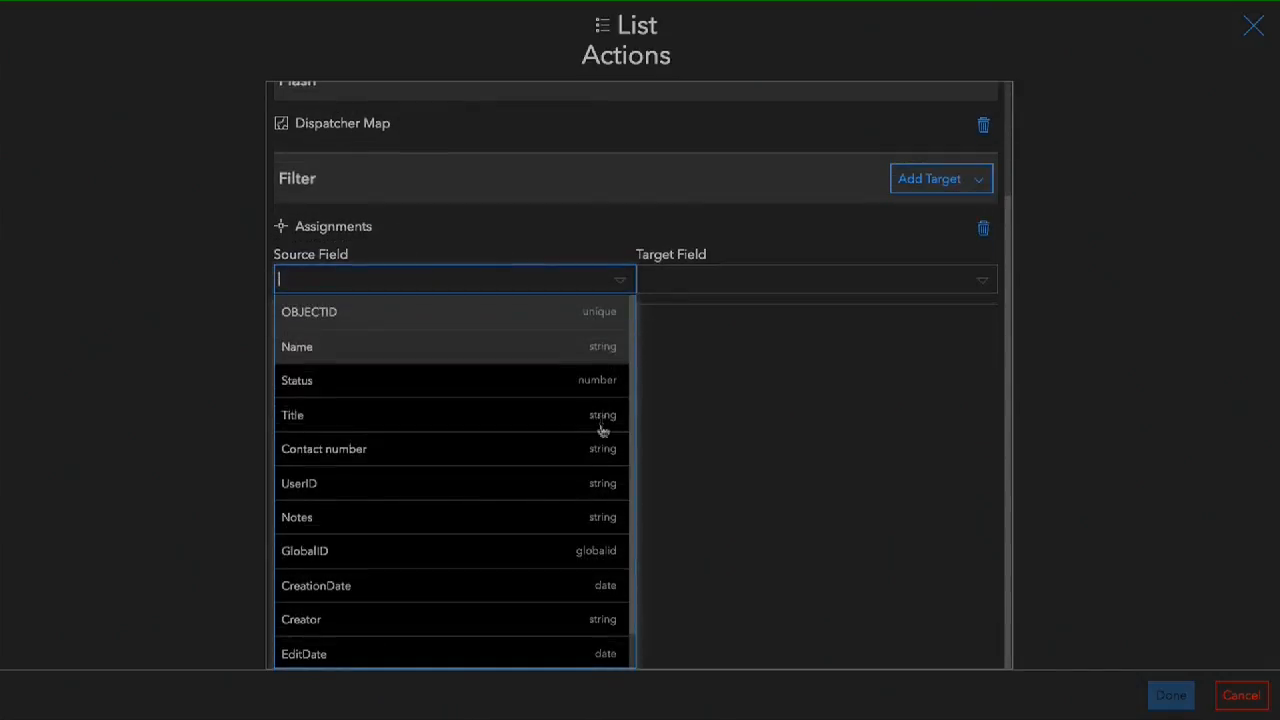
pyautogui.click(463, 326)
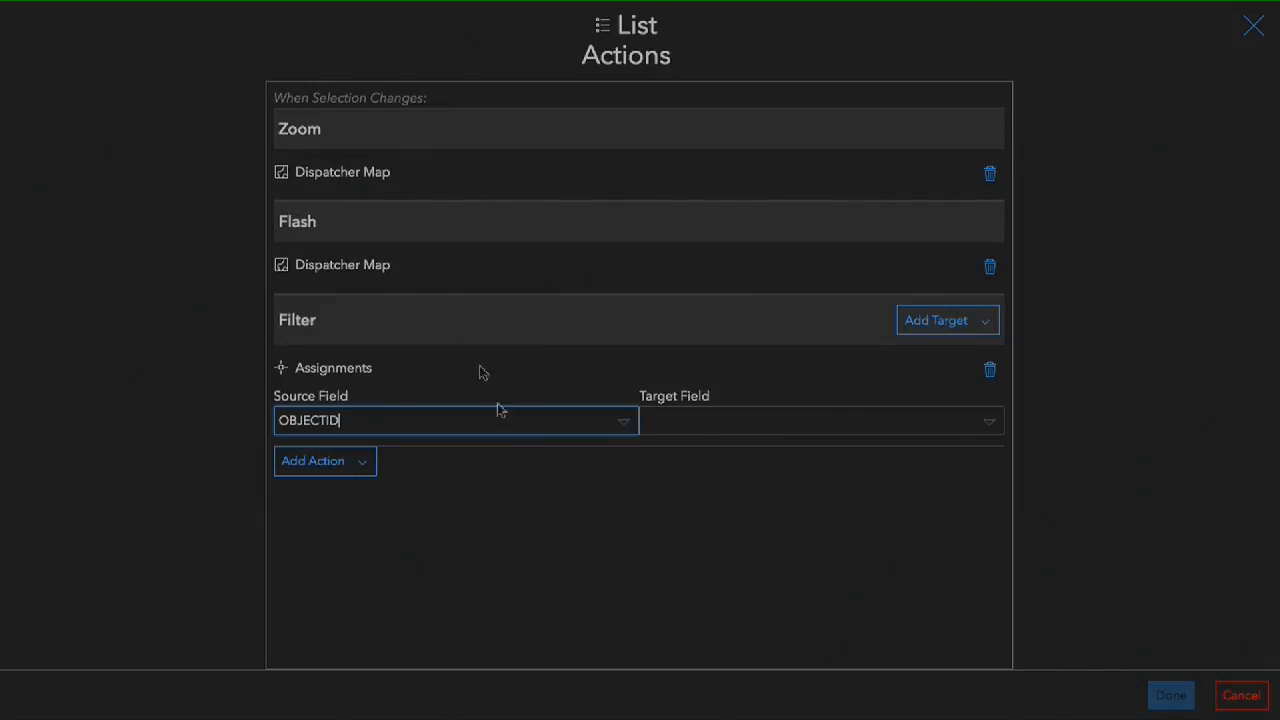
pyautogui.click(767, 421)
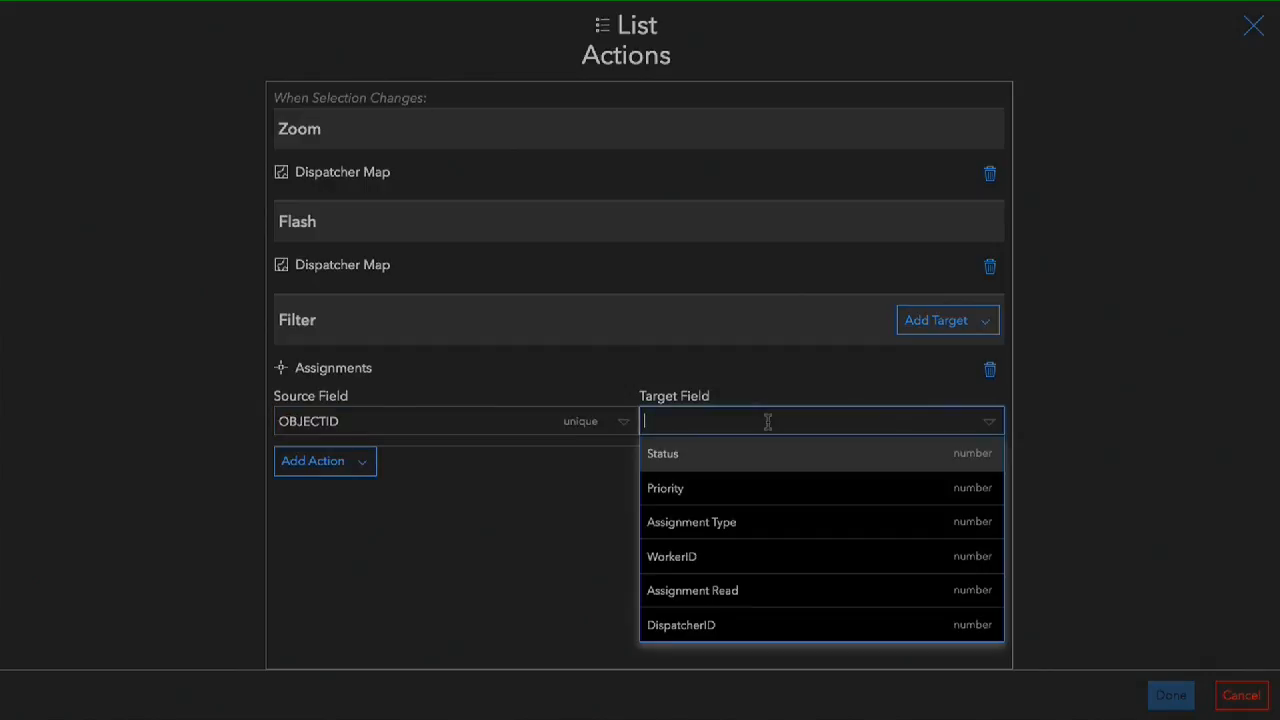
pyautogui.click(720, 558)
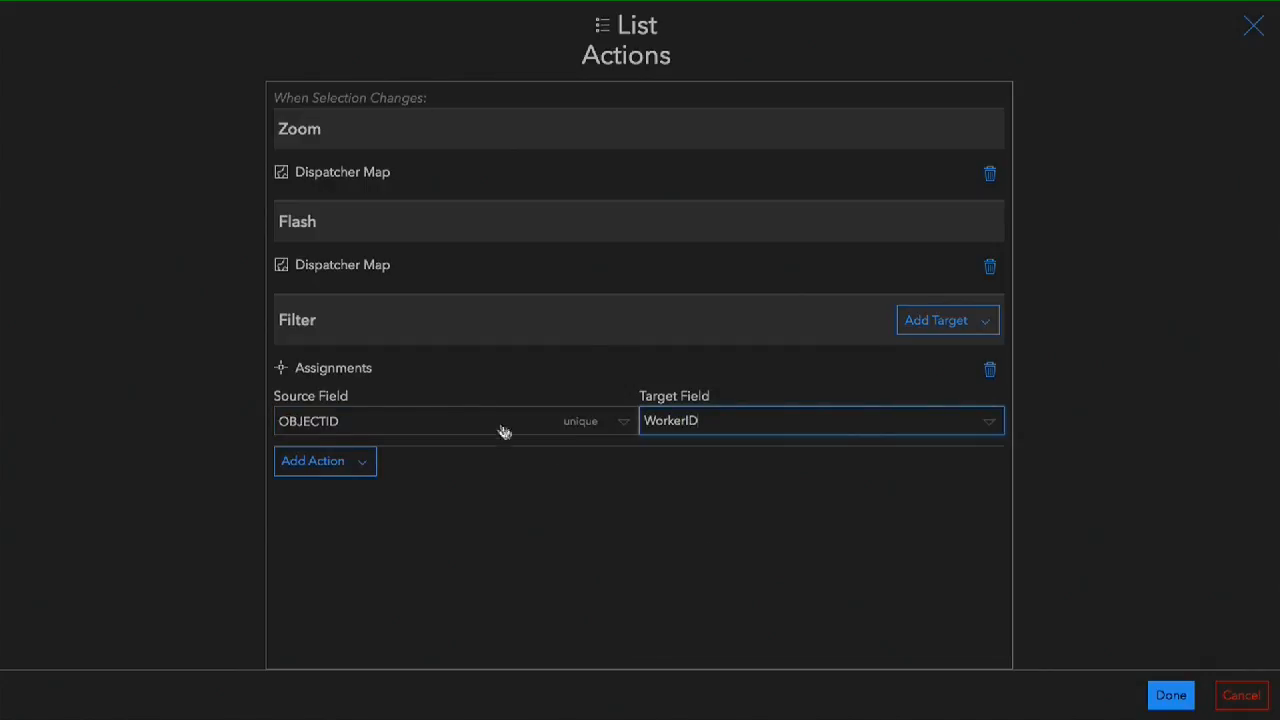
pyautogui.click(1171, 695)
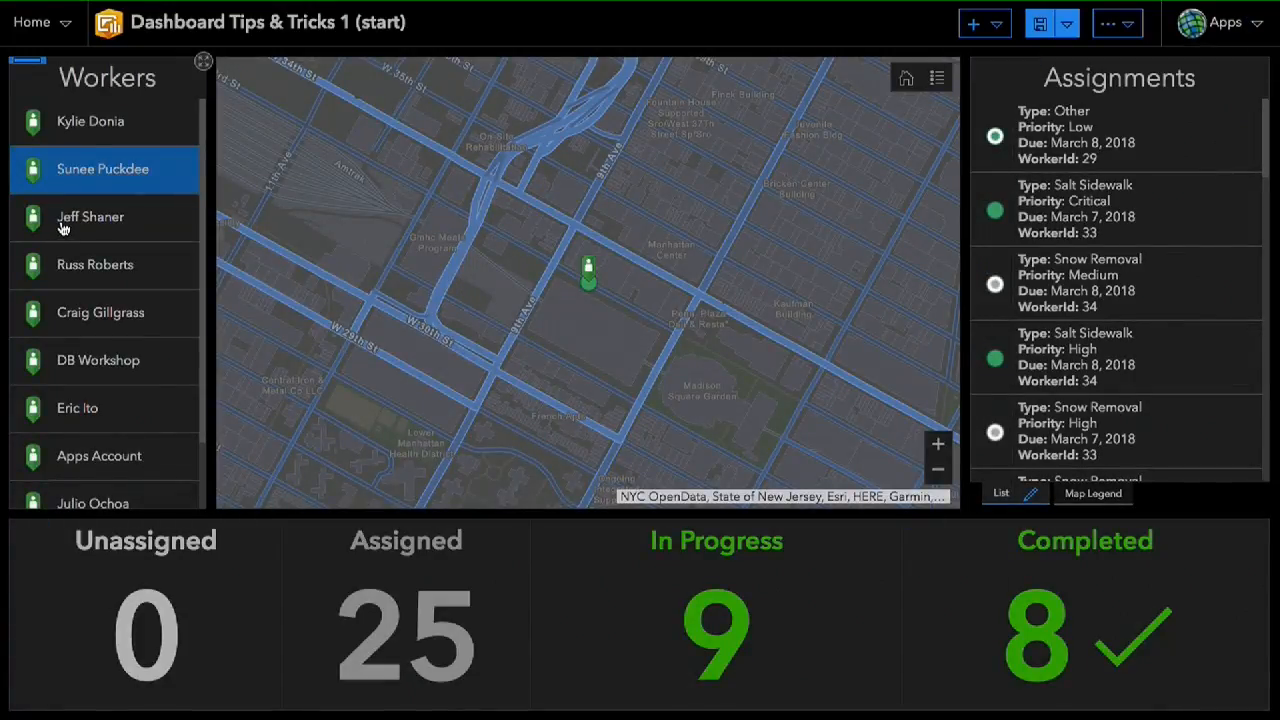
# - Select another worker and examine the assignments on the map at a wider extent to check the filter
pyautogui.click(62, 228)
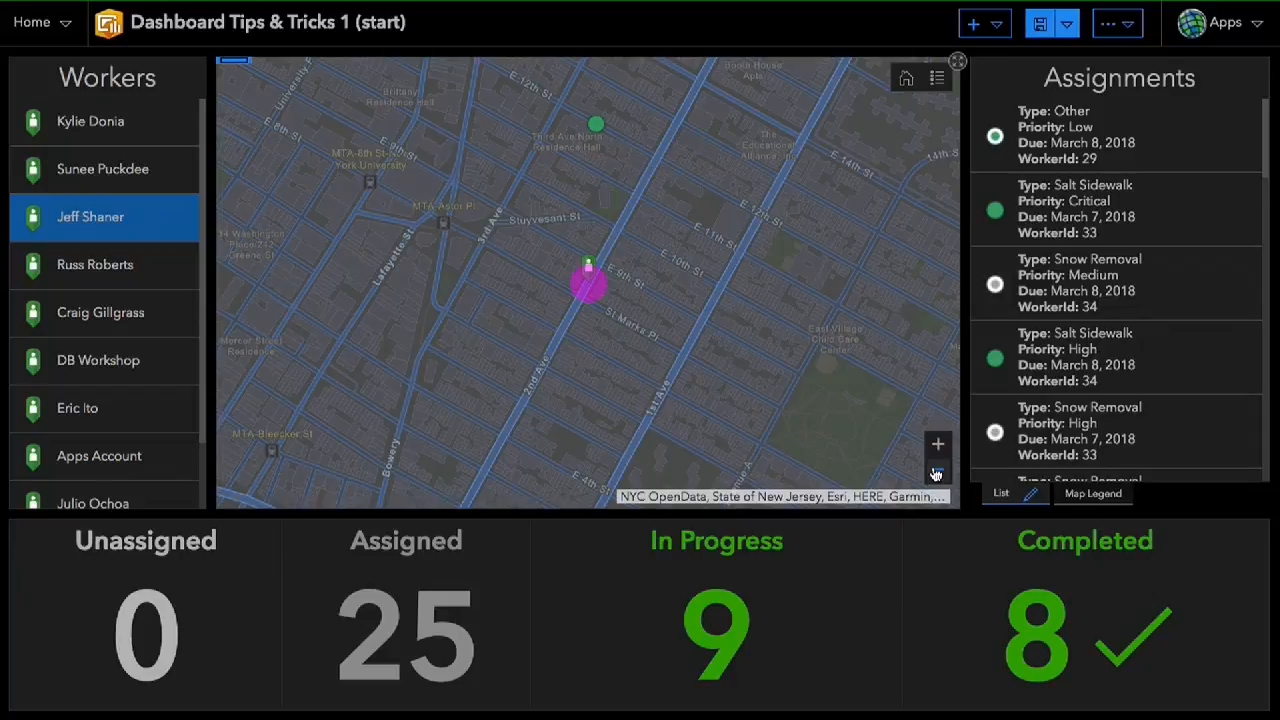
pyautogui.click(937, 474)
pyautogui.click(937, 474)
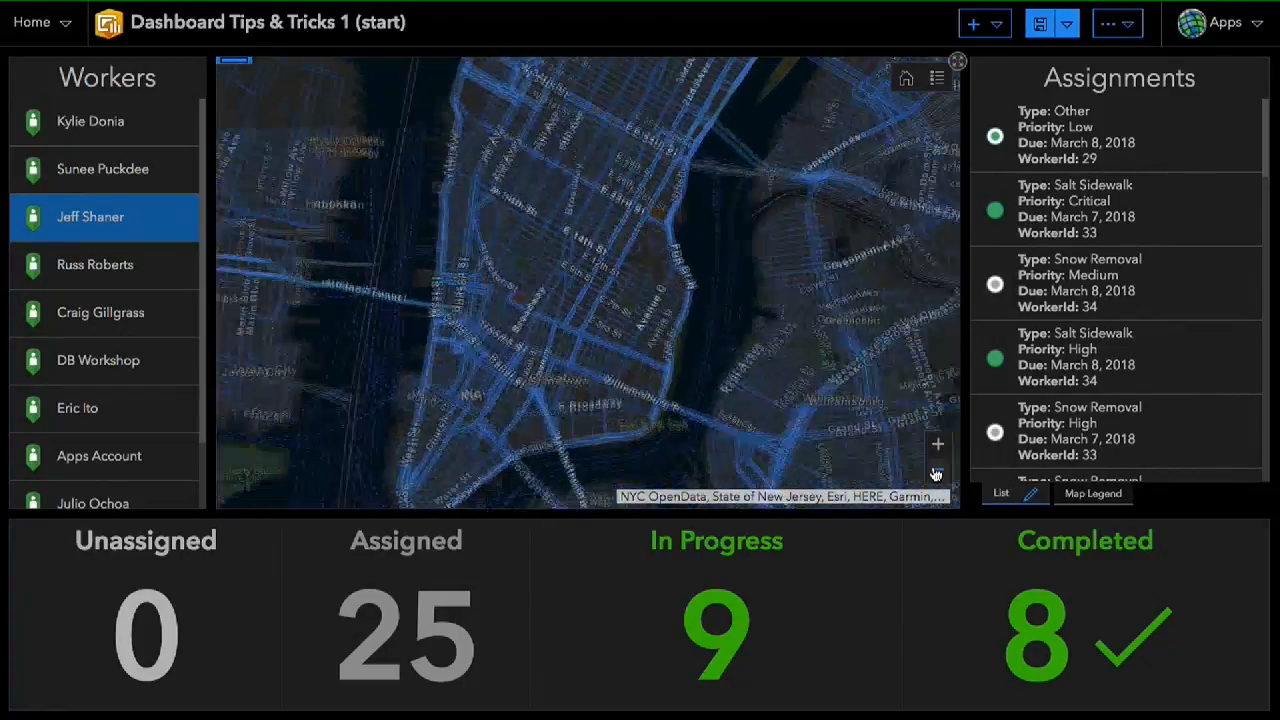
pyautogui.moveTo(589, 287); pyautogui.dragTo(597, 376)
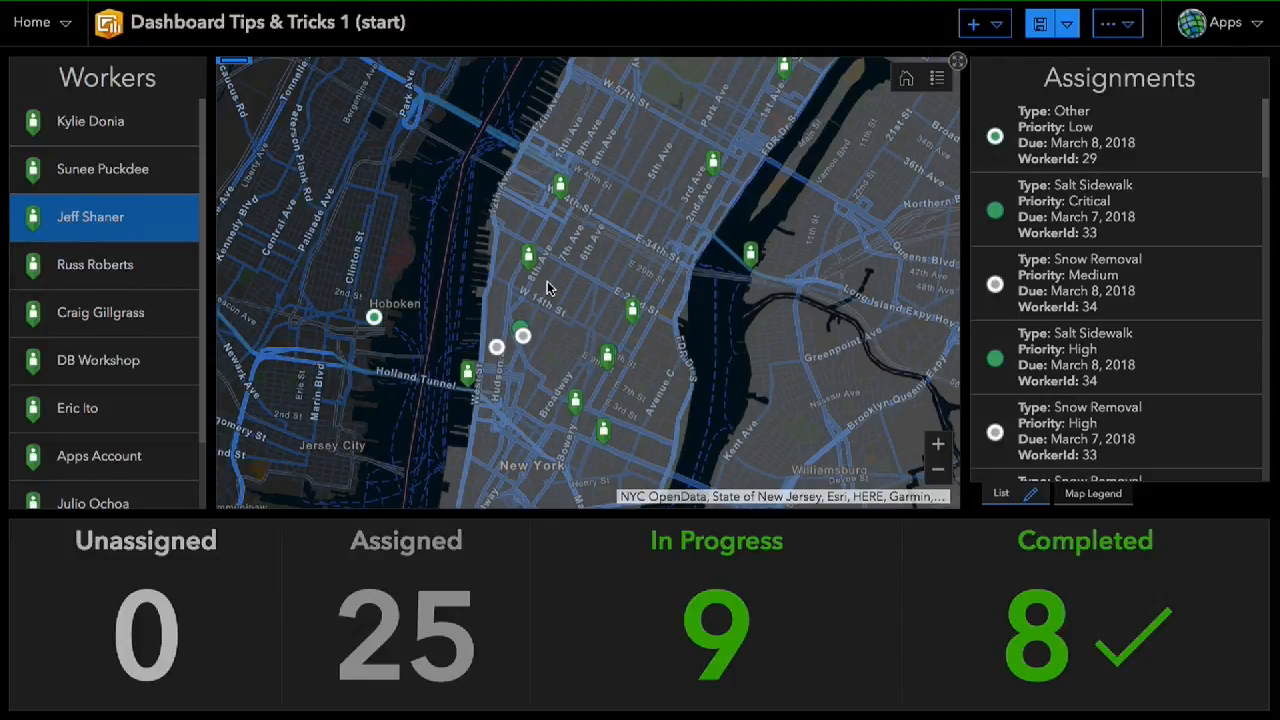
# - Reopen the Workers list's actions and add the map's Workers layer as a Filter target
pyautogui.moveTo(78, 86)
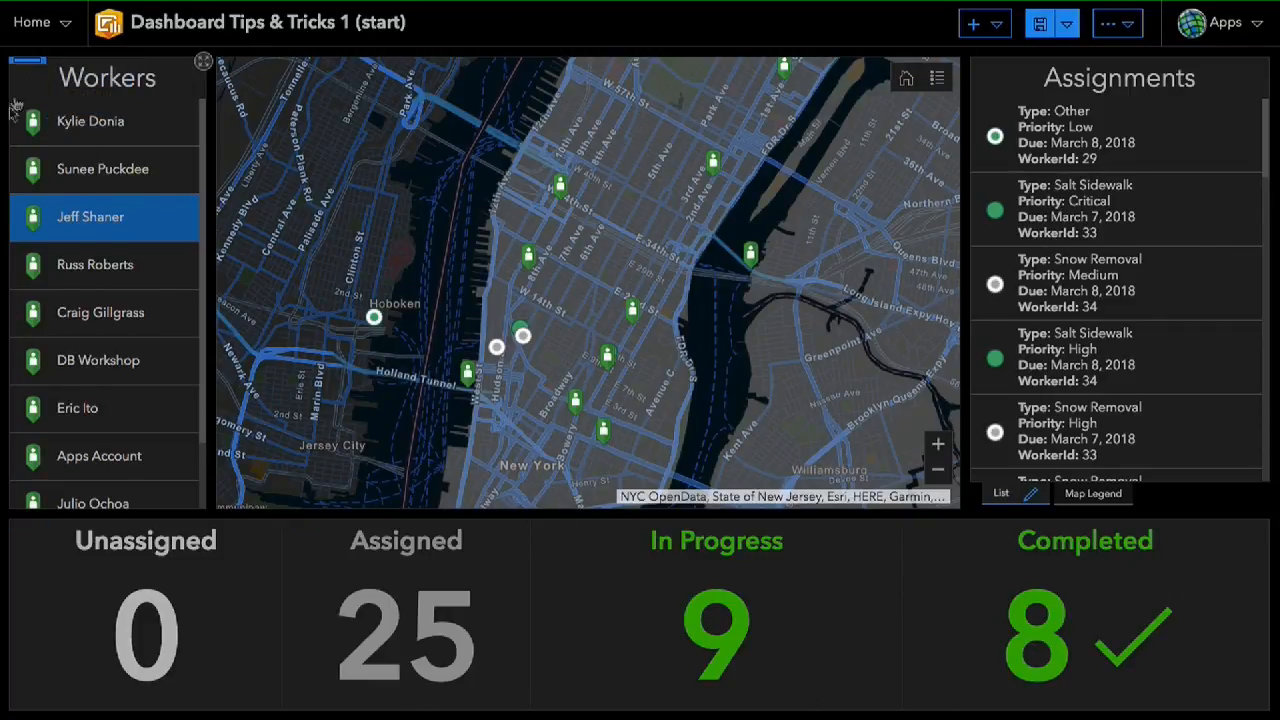
pyautogui.moveTo(28, 120)
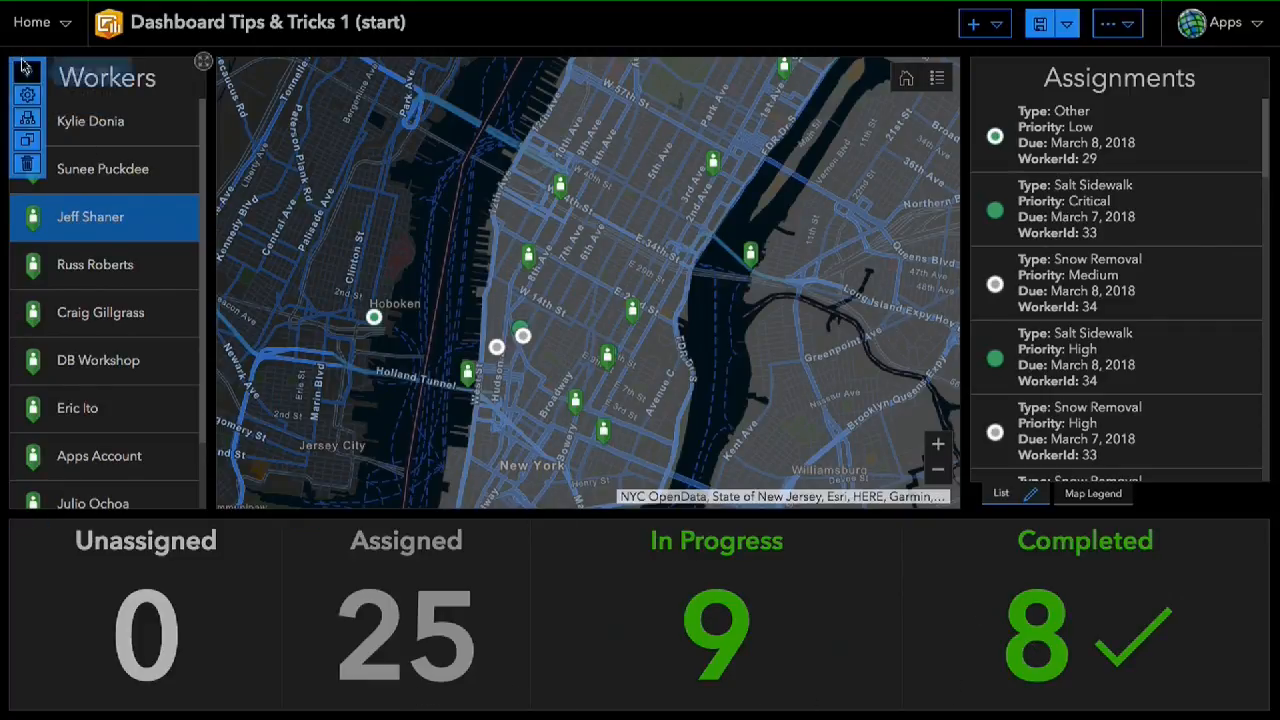
pyautogui.click(28, 120)
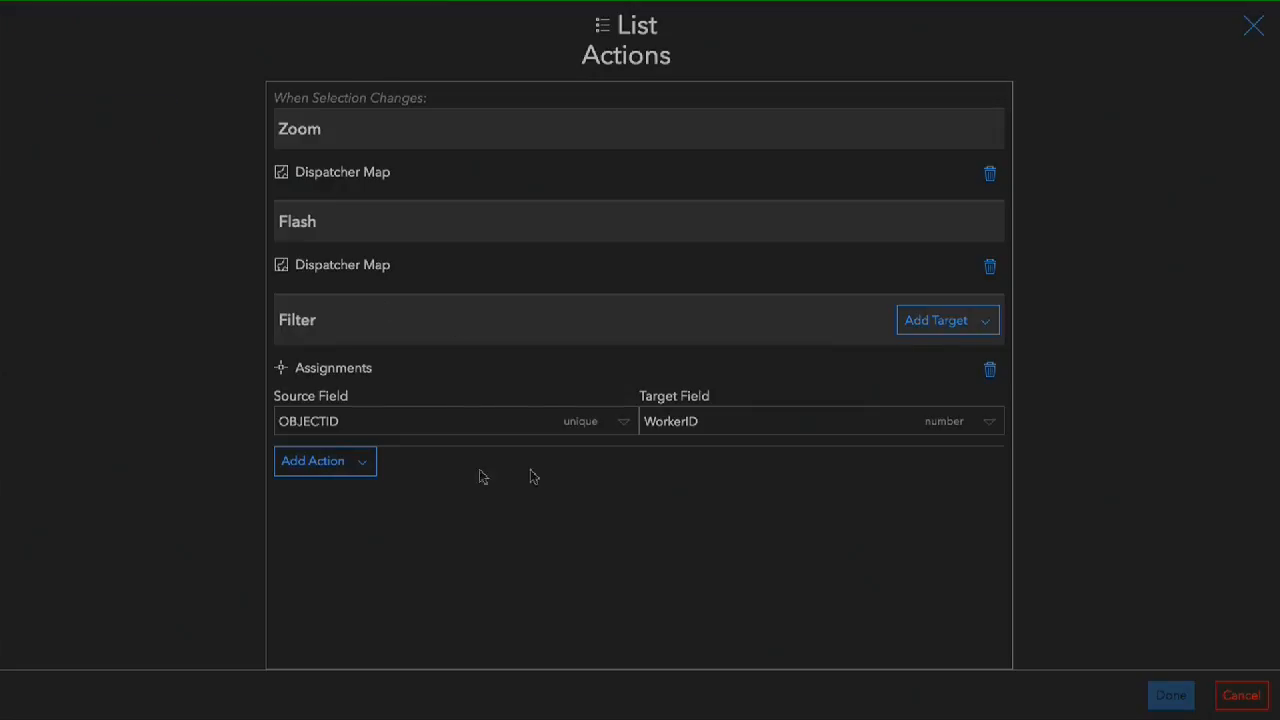
pyautogui.click(962, 318)
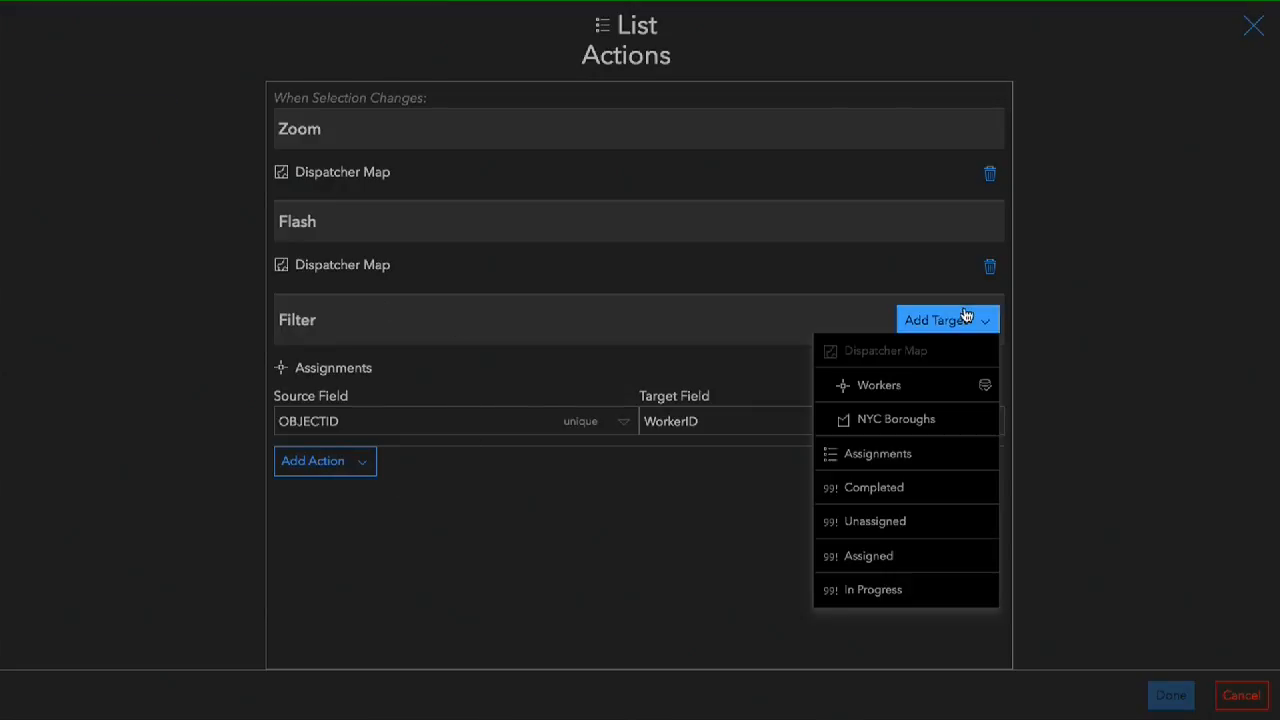
pyautogui.click(928, 394)
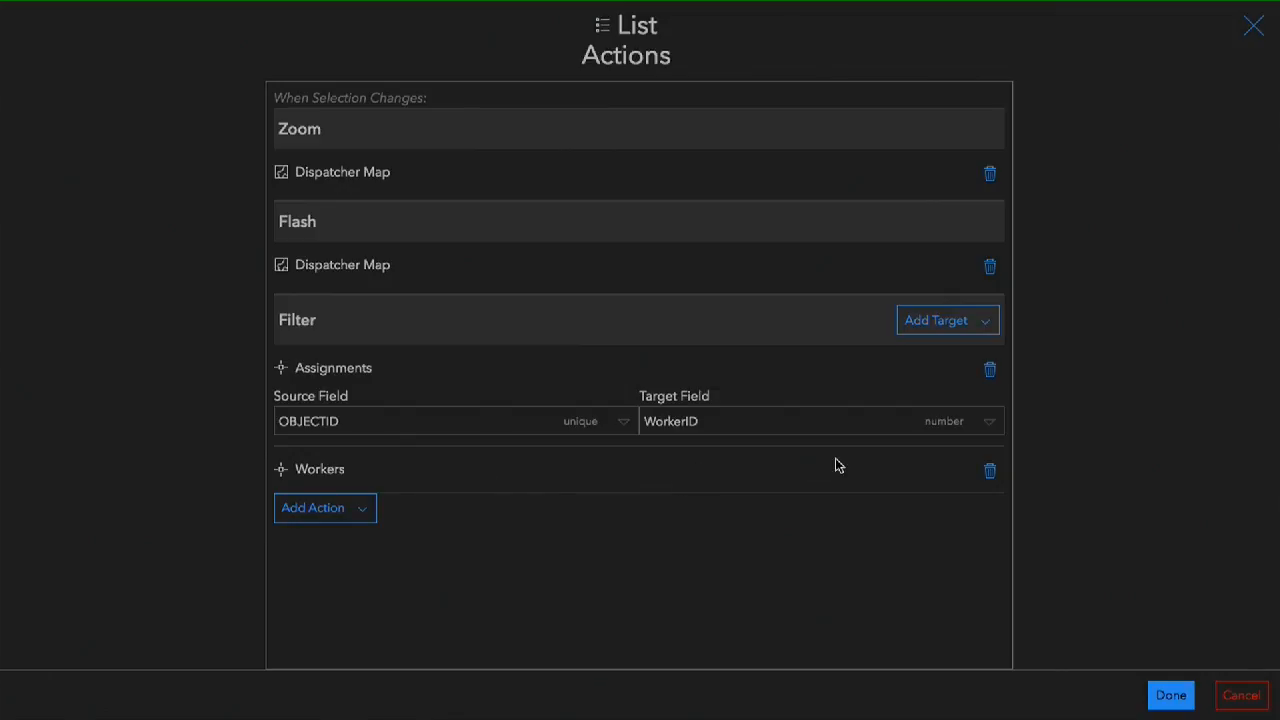
# - Add the Assignments list as a Filter target, match source field OBJECTID to target field WorkerID, and apply the Workers list's actions
pyautogui.click(937, 334)
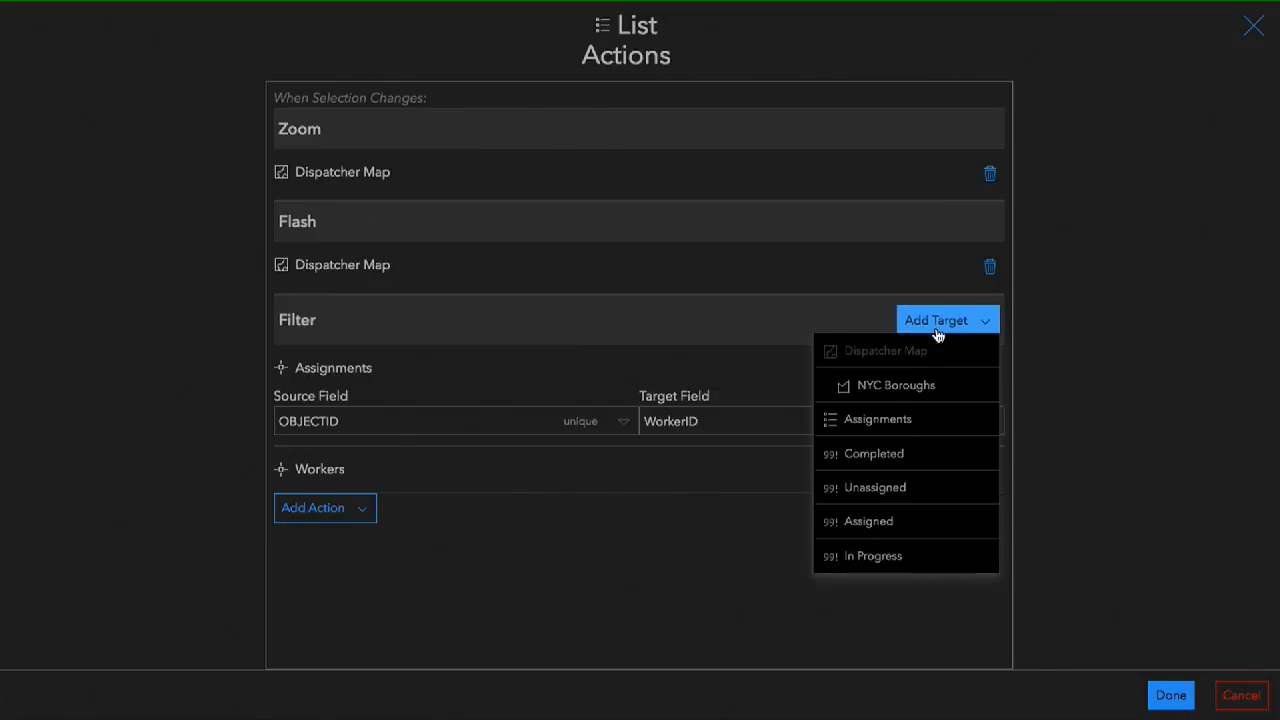
pyautogui.click(901, 437)
pyautogui.click(608, 582)
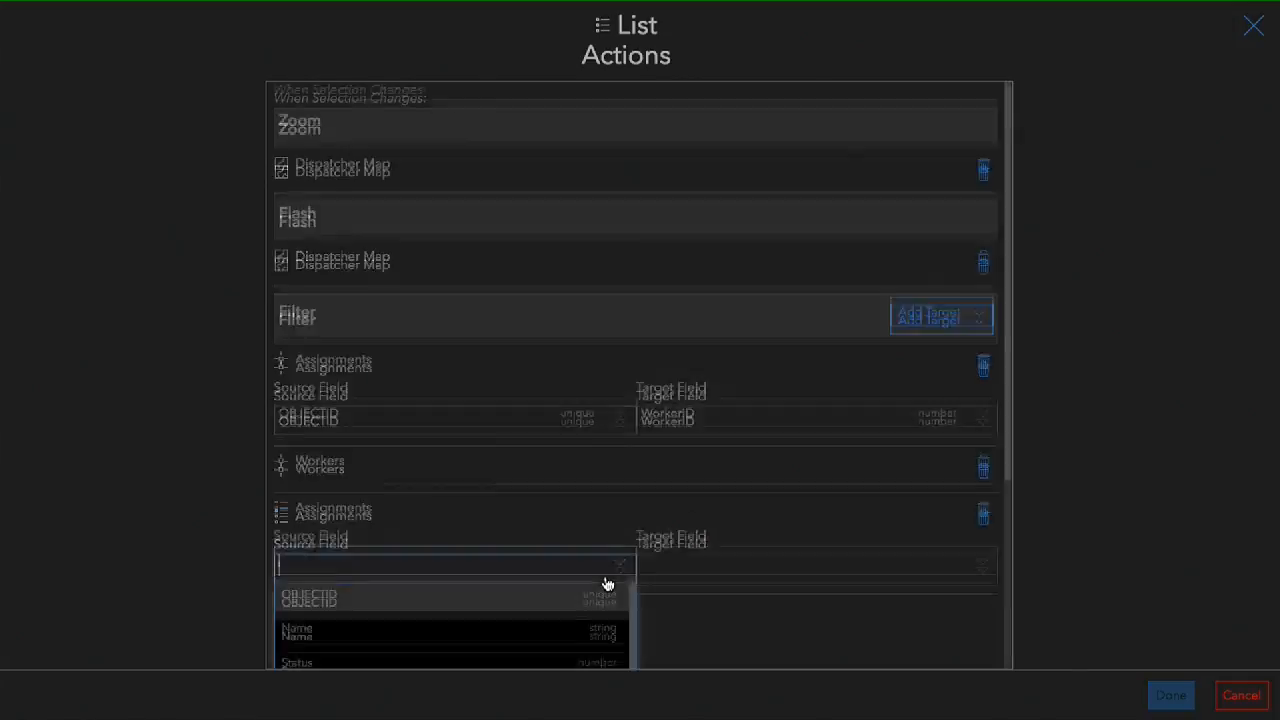
pyautogui.click(450, 318)
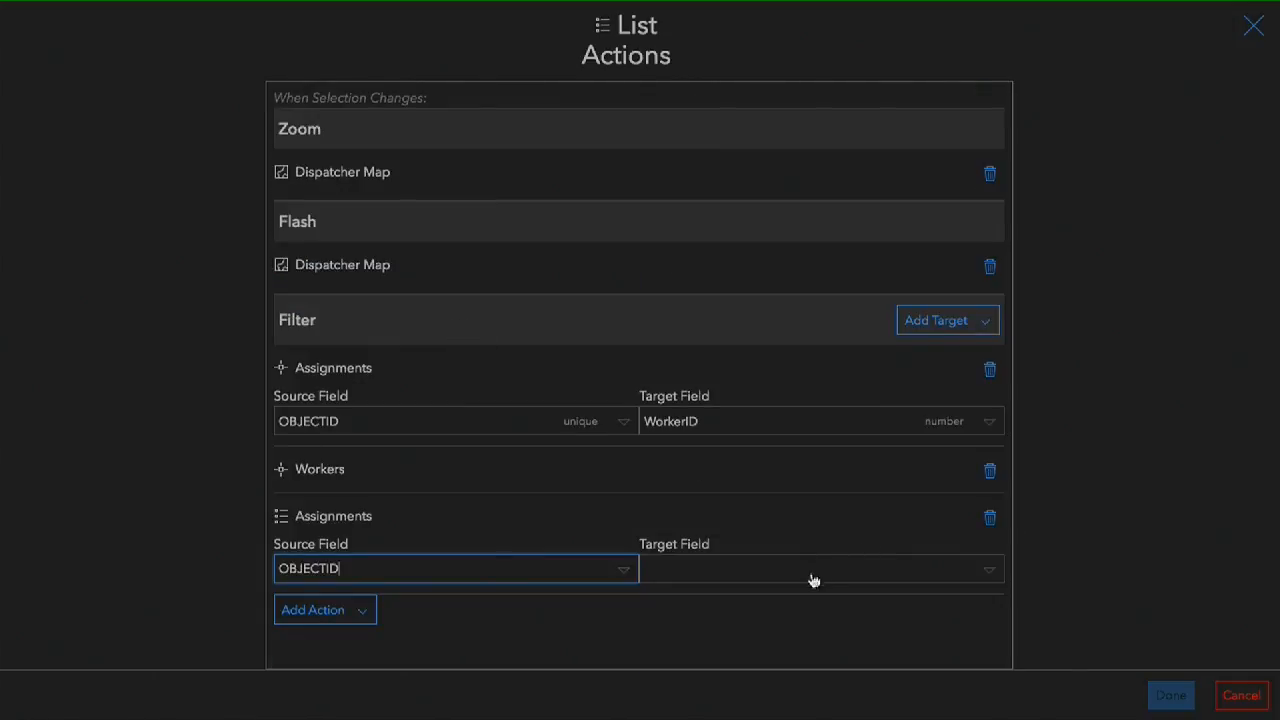
pyautogui.click(814, 574)
pyautogui.click(715, 590)
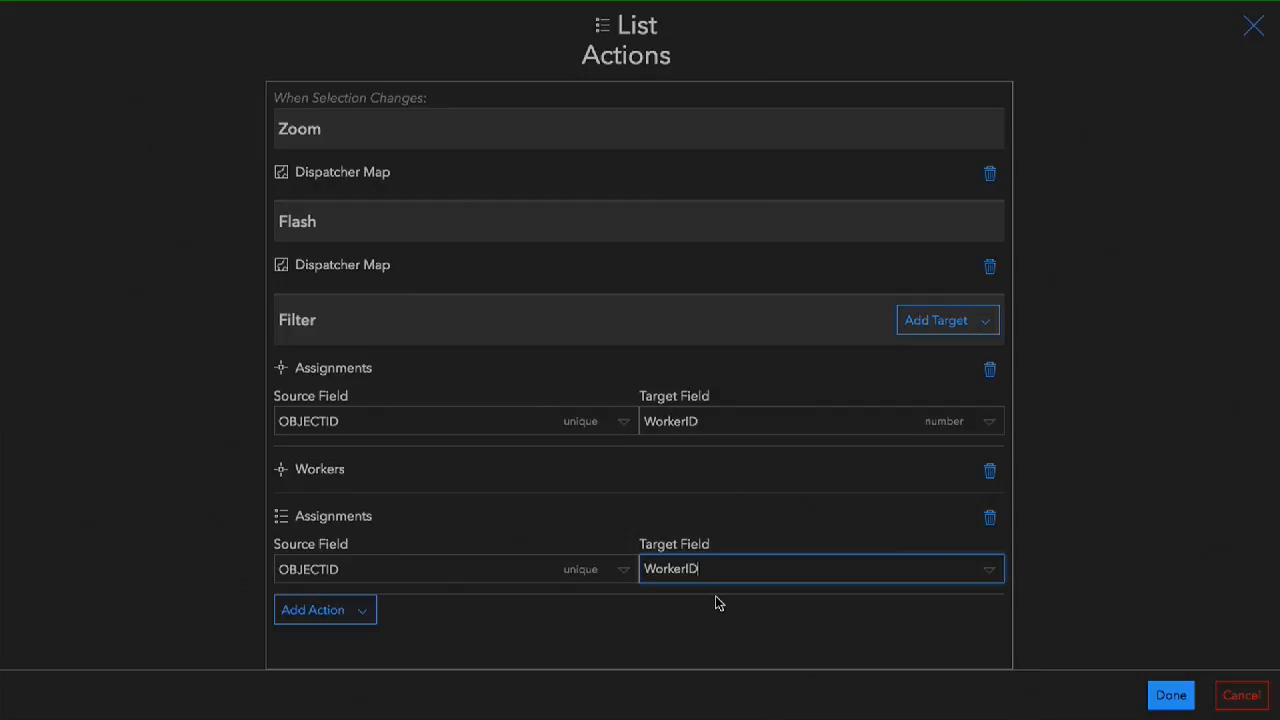
pyautogui.click(1160, 695)
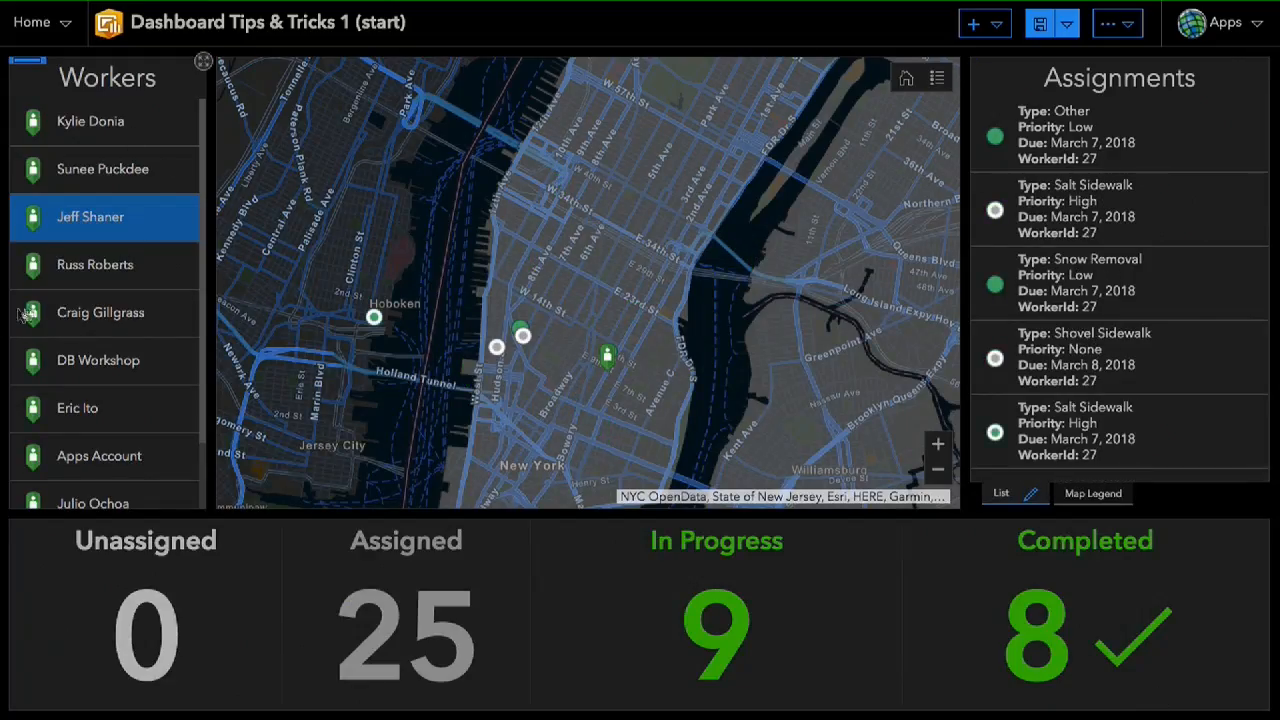
# - Select two other workers in turn to check the filtered assignments list, and save the dashboard
pyautogui.click(66, 287)
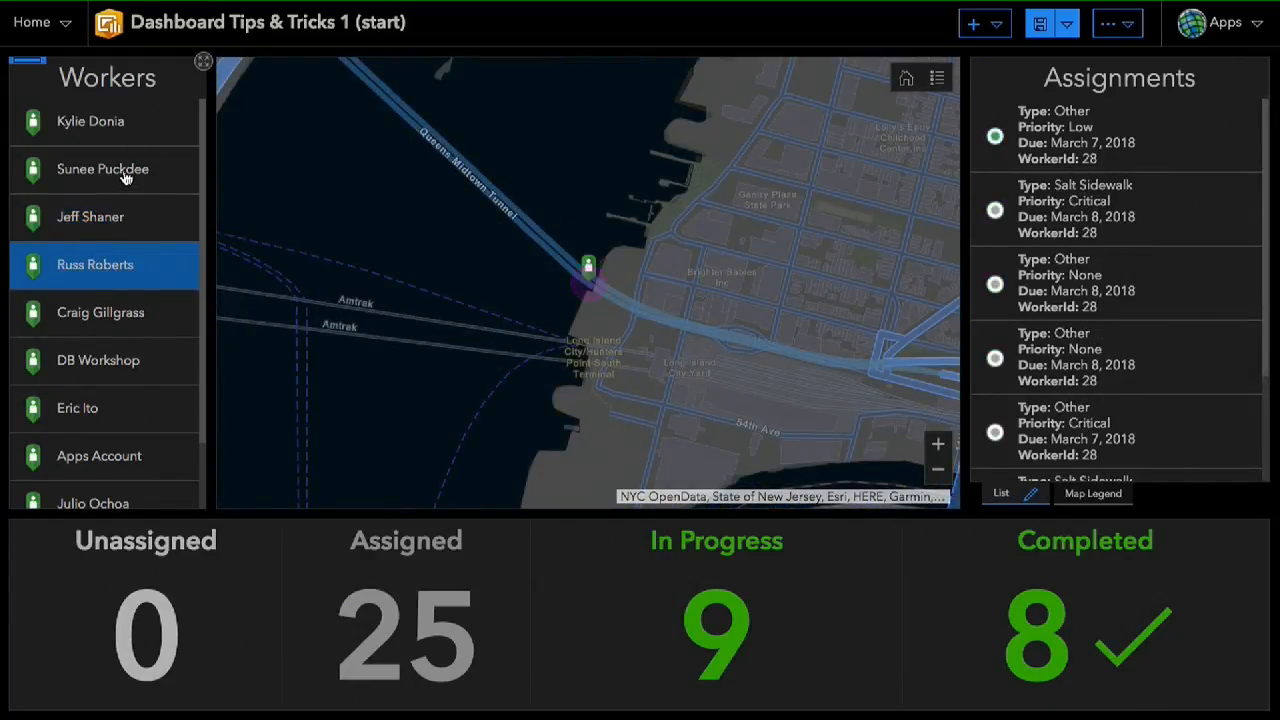
pyautogui.click(118, 127)
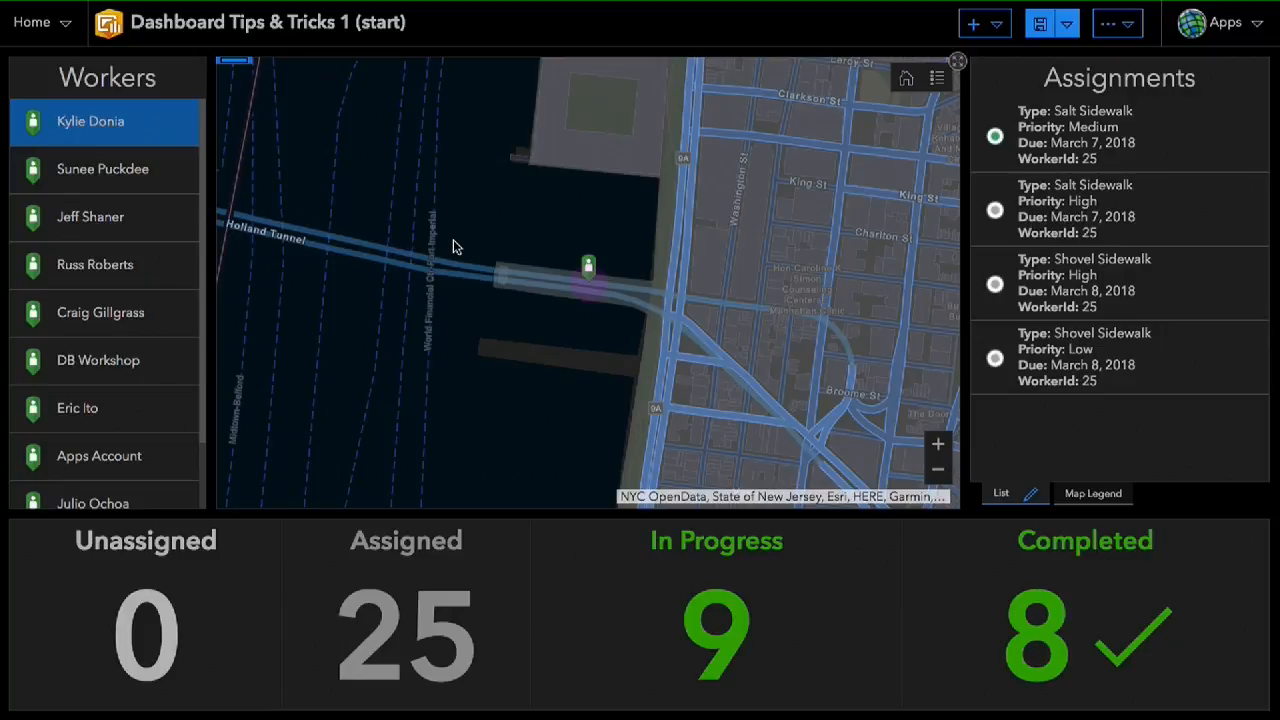
pyautogui.click(1040, 23)
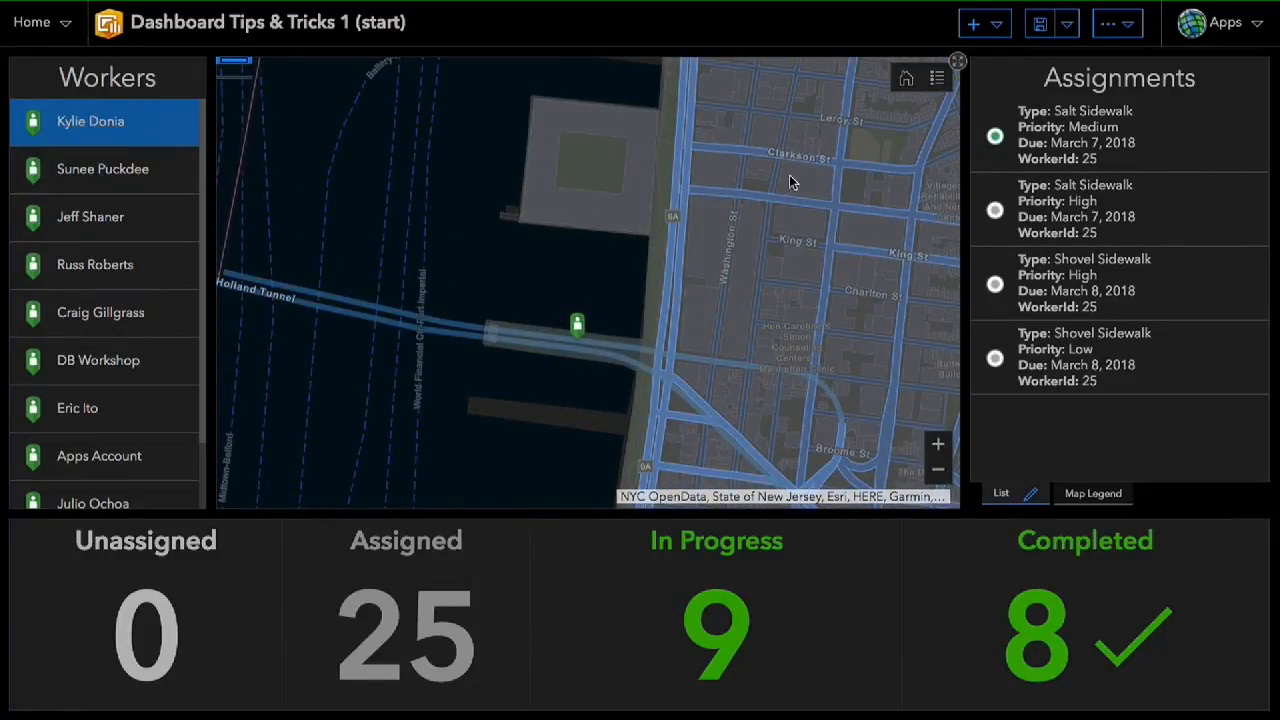
# - Add a Filter action to the map that runs when the extent changes, keeping Dispatcher Map as the source
pyautogui.click(237, 62)
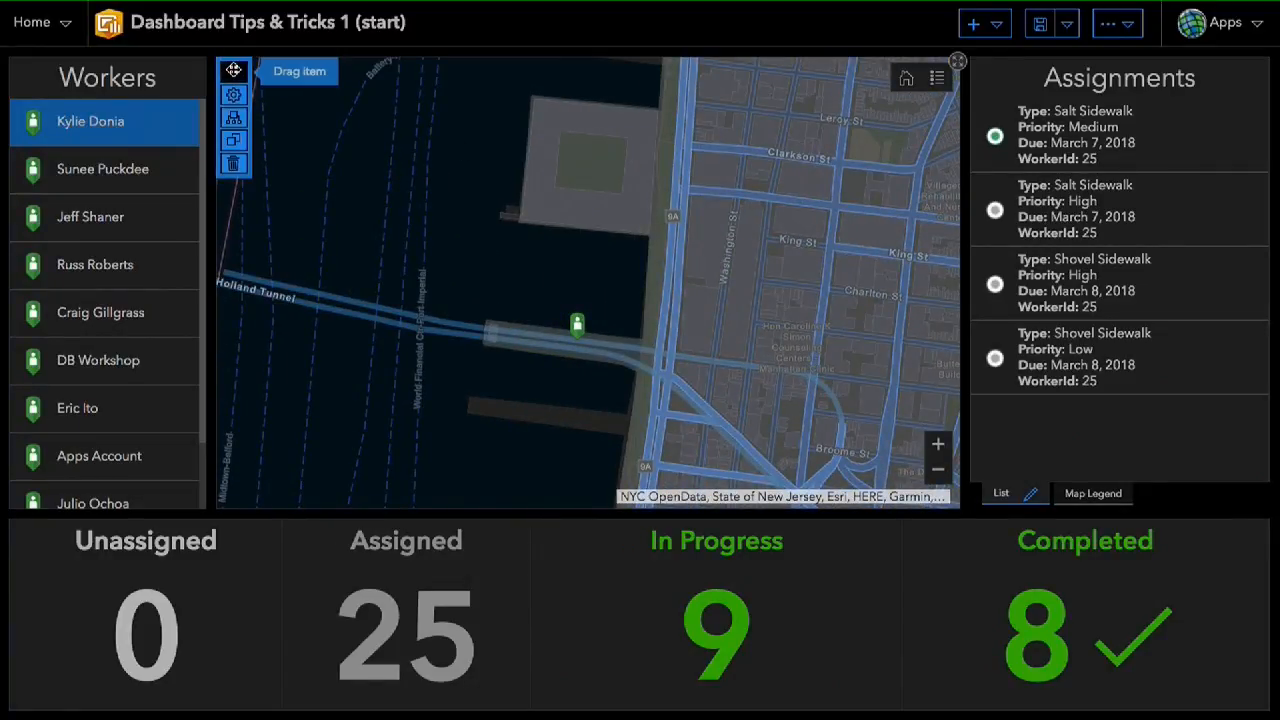
pyautogui.click(236, 120)
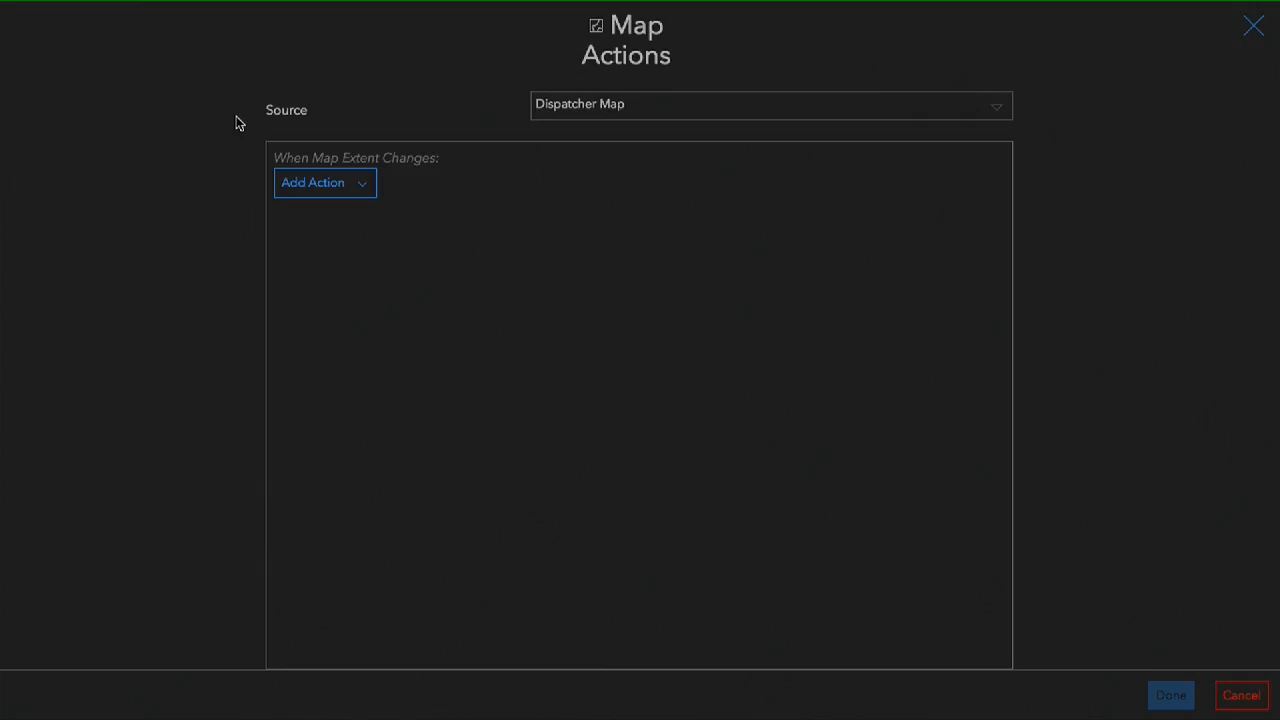
pyautogui.click(720, 115)
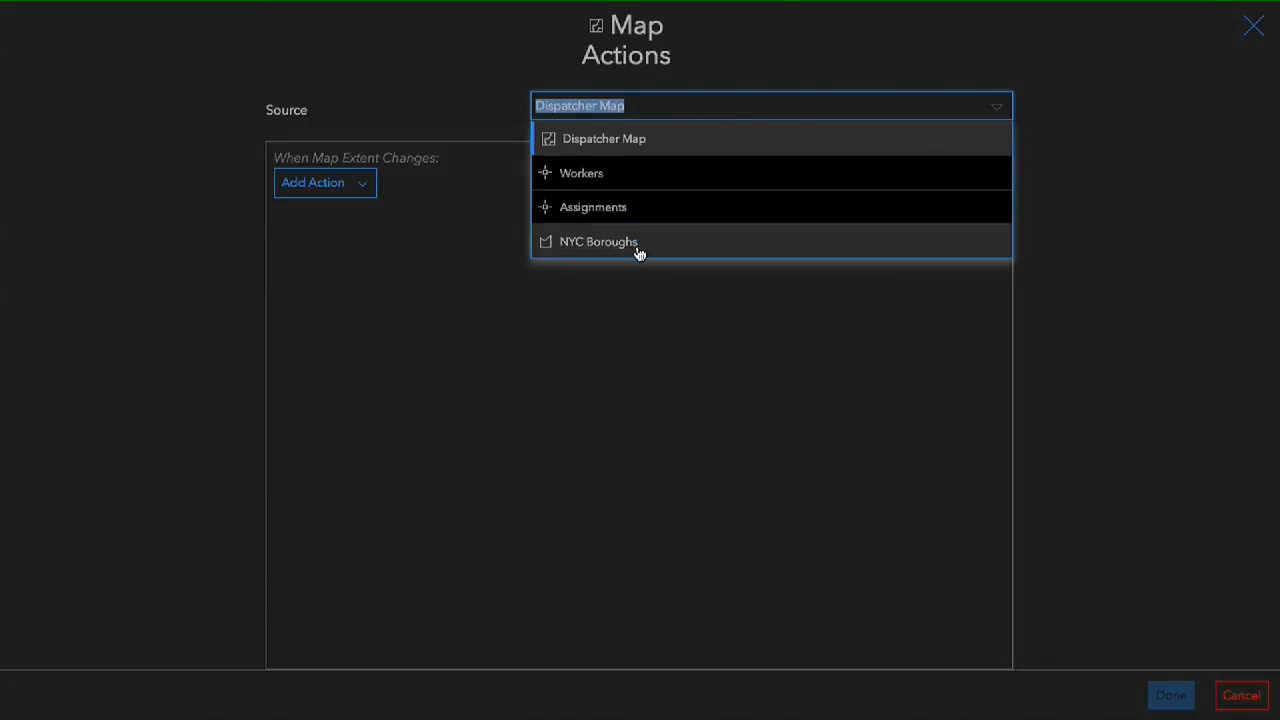
pyautogui.click(385, 73)
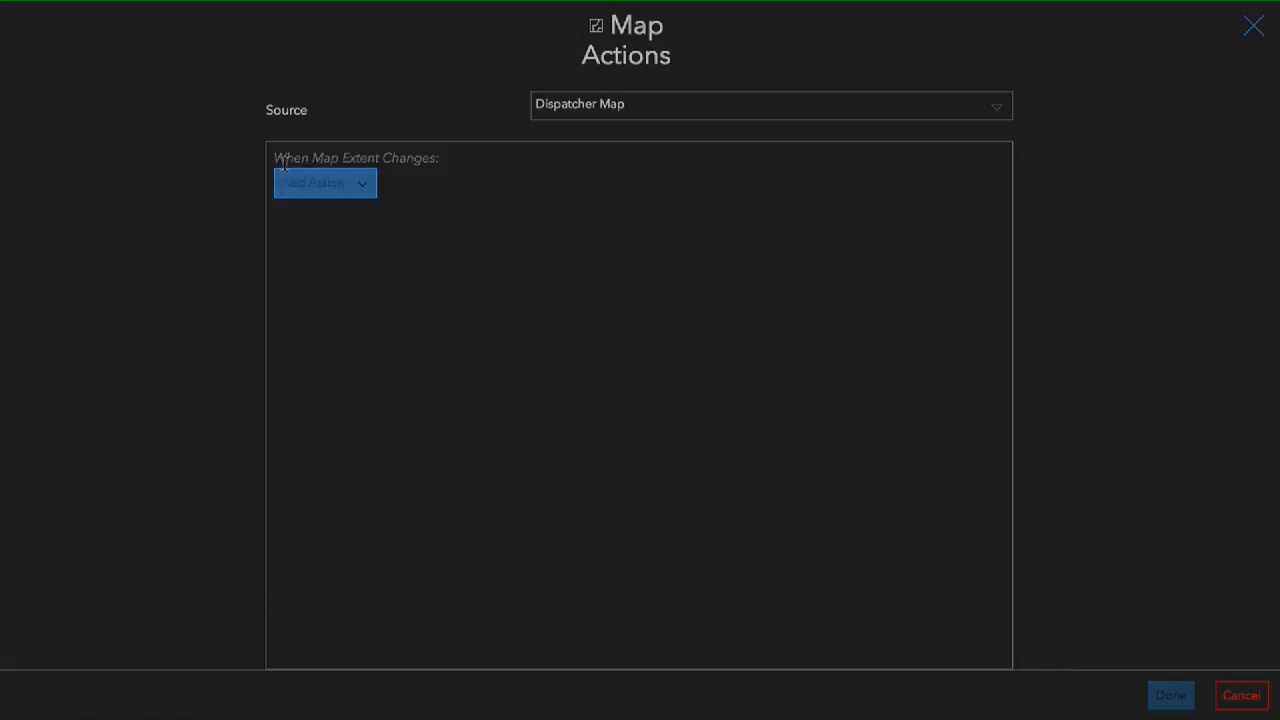
pyautogui.moveTo(322, 157); pyautogui.dragTo(397, 157)
pyautogui.click(366, 191)
pyautogui.click(354, 218)
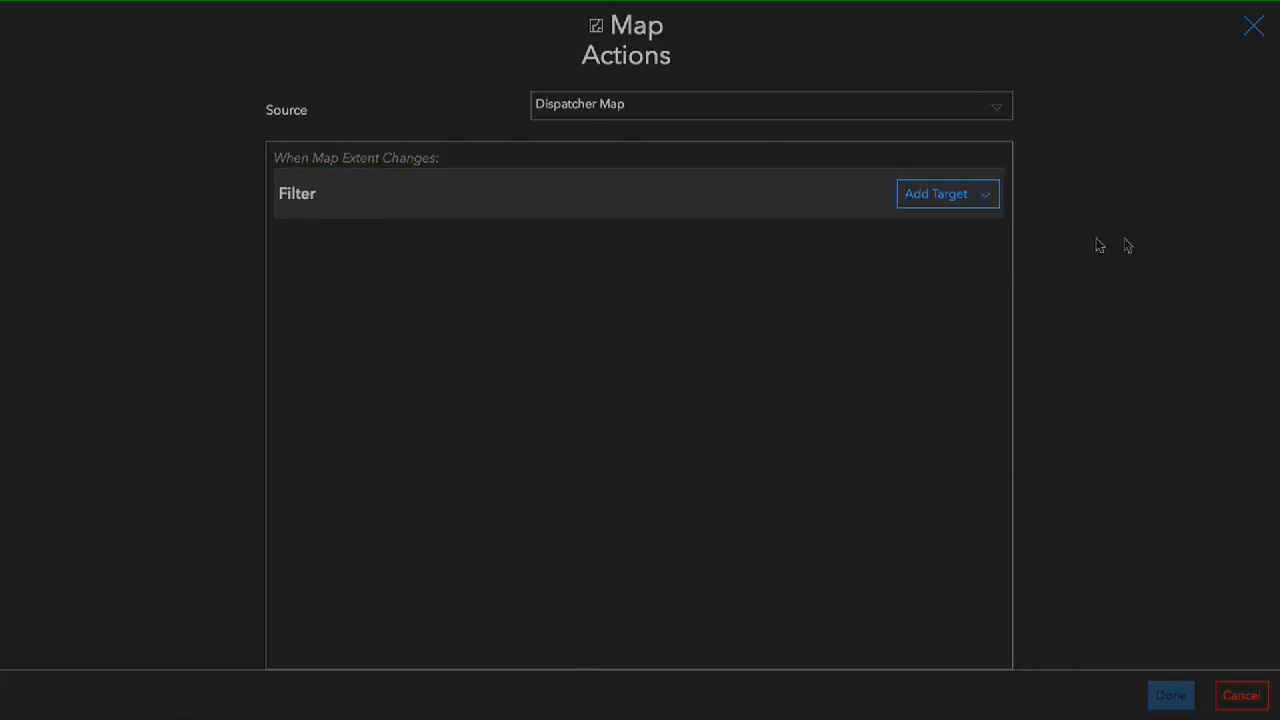
# - Add the Completed, Unassigned, Assigned and In Progress indicators as targets of the map's Filter action and apply it
pyautogui.click(943, 194)
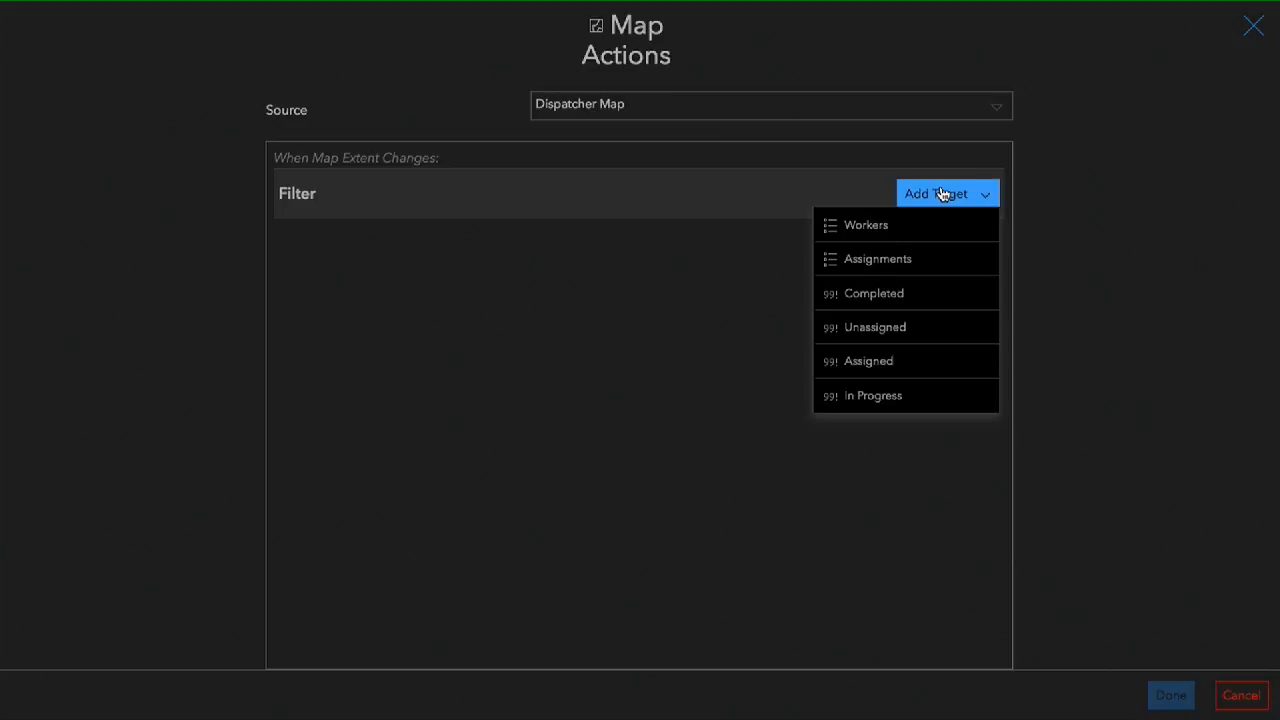
pyautogui.click(880, 300)
pyautogui.click(950, 199)
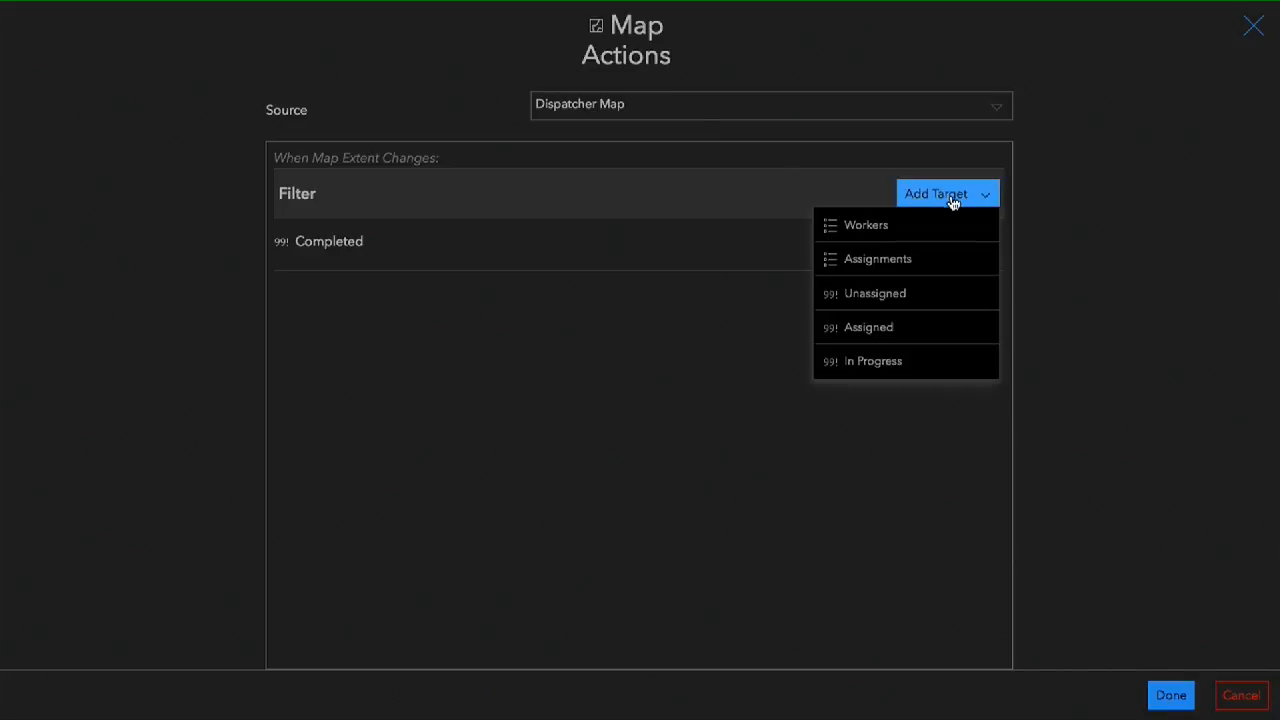
pyautogui.click(885, 298)
pyautogui.click(950, 203)
pyautogui.click(888, 293)
pyautogui.click(955, 200)
pyautogui.click(880, 294)
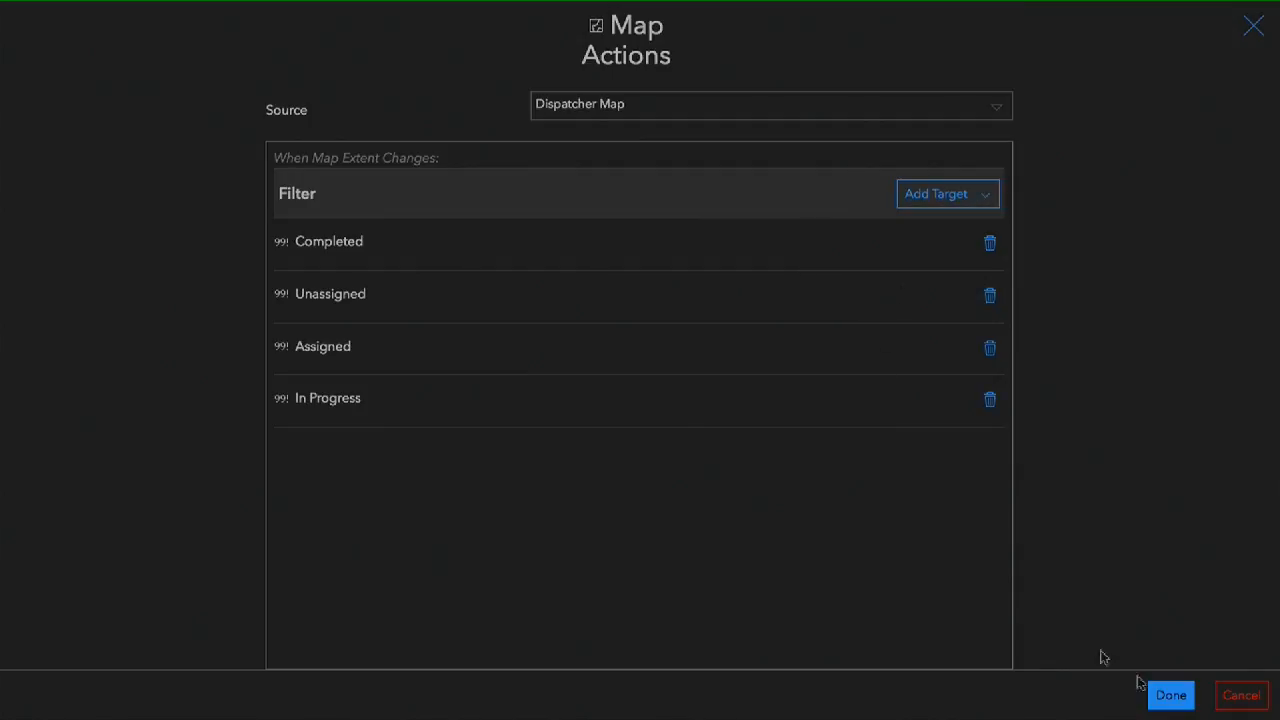
pyautogui.click(1168, 696)
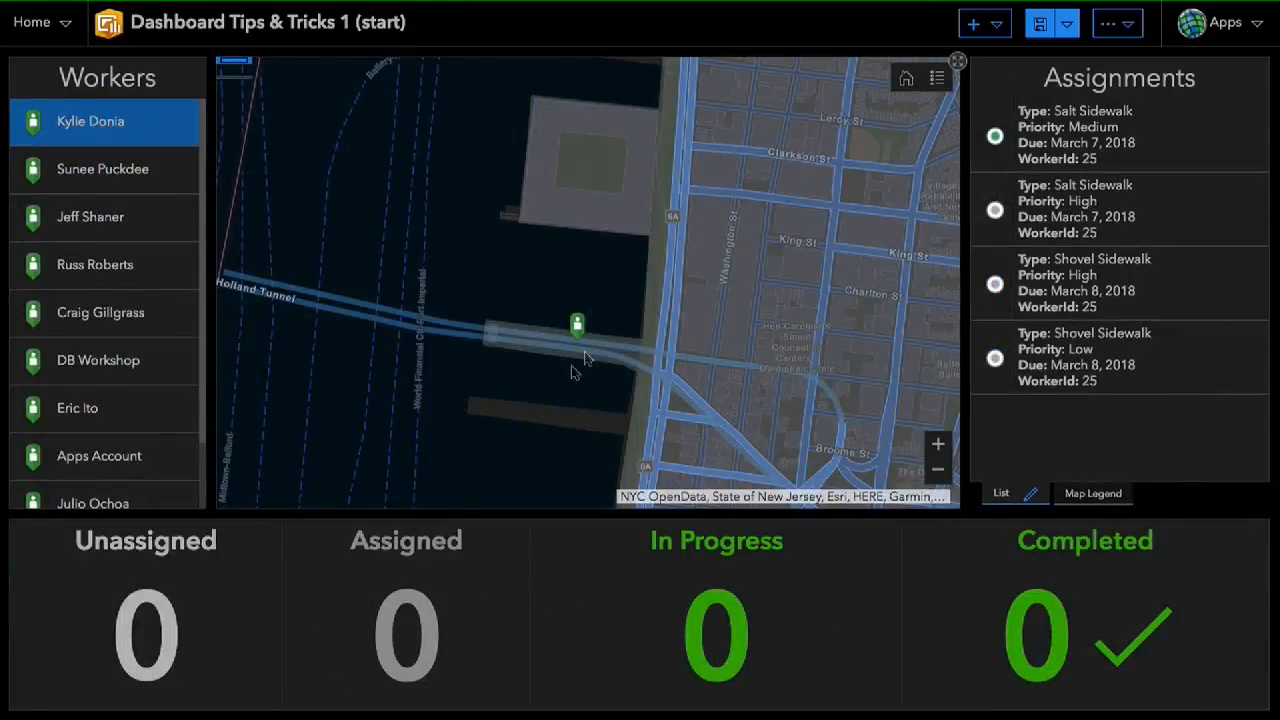
# - Widen the map extent and clear the selected worker to lift the list's filter
pyautogui.scroll(3, 573, 236)
pyautogui.moveTo(809, 263); pyautogui.dragTo(700, 254)
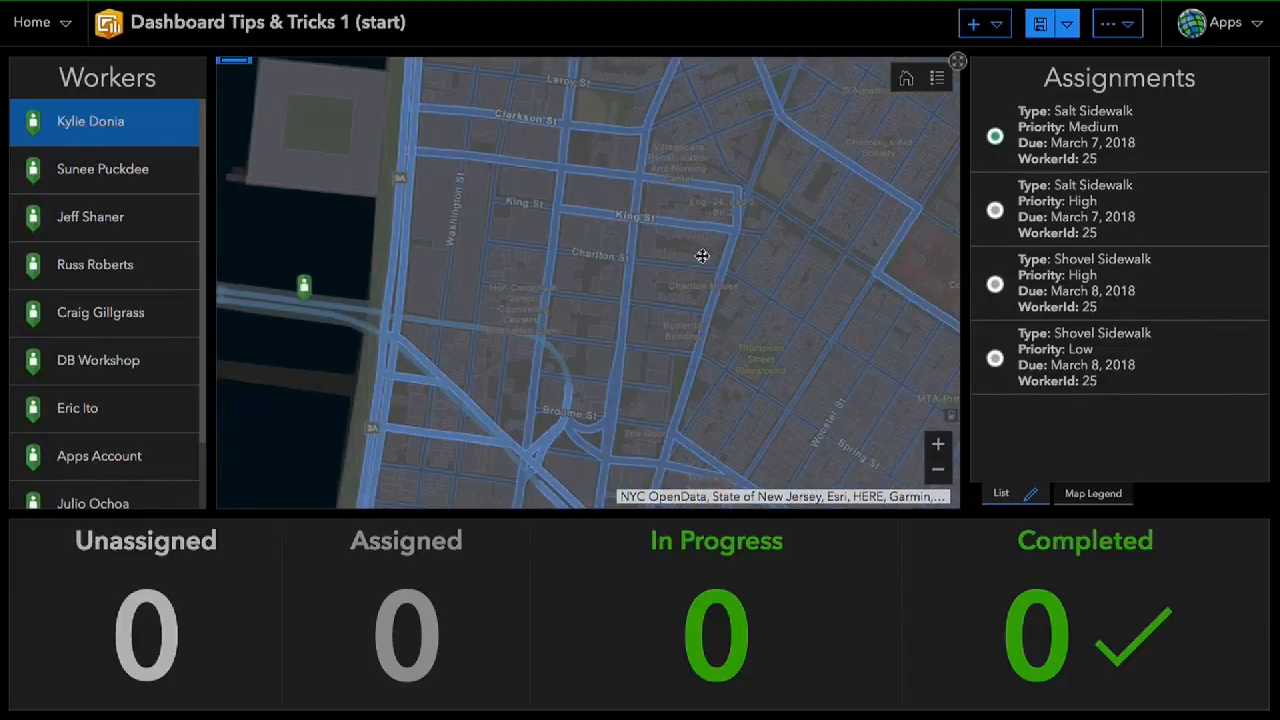
pyautogui.moveTo(543, 263); pyautogui.dragTo(742, 271)
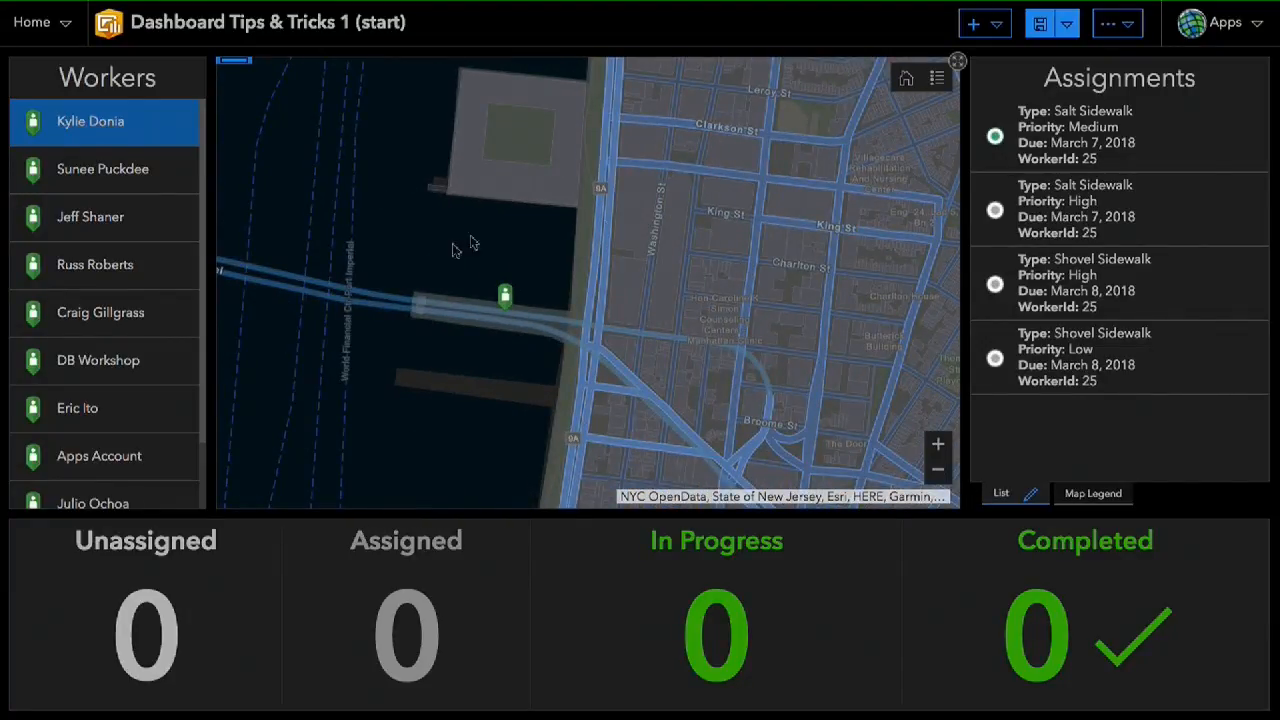
pyautogui.click(936, 475)
pyautogui.click(936, 479)
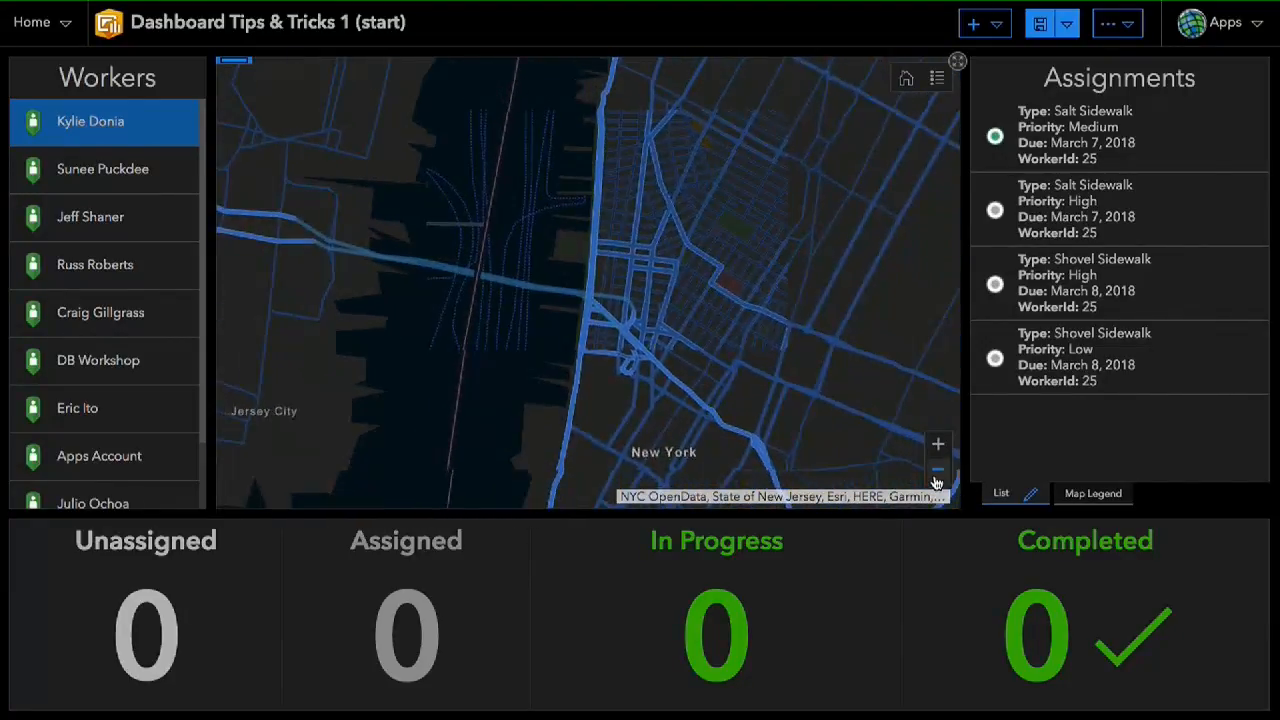
pyautogui.click(136, 124)
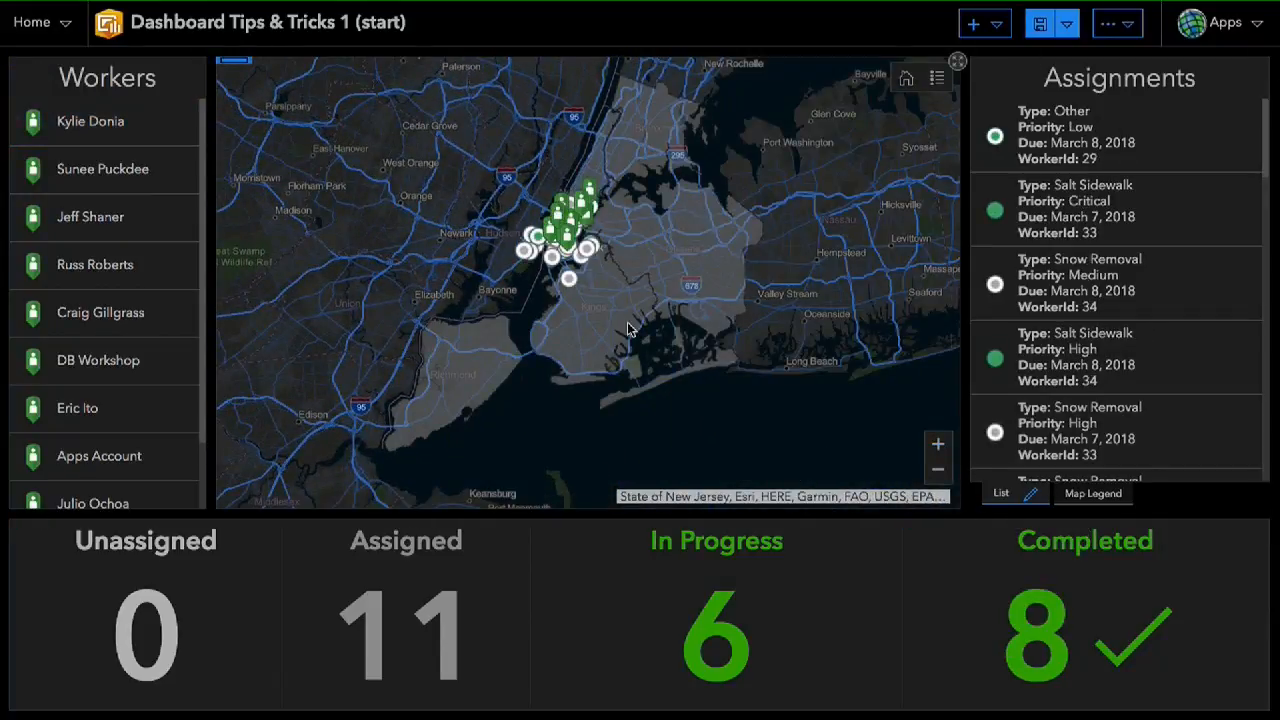
# - Examine the four indicators at different map extents to check the extent filter
pyautogui.moveTo(697, 258); pyautogui.dragTo(717, 309)
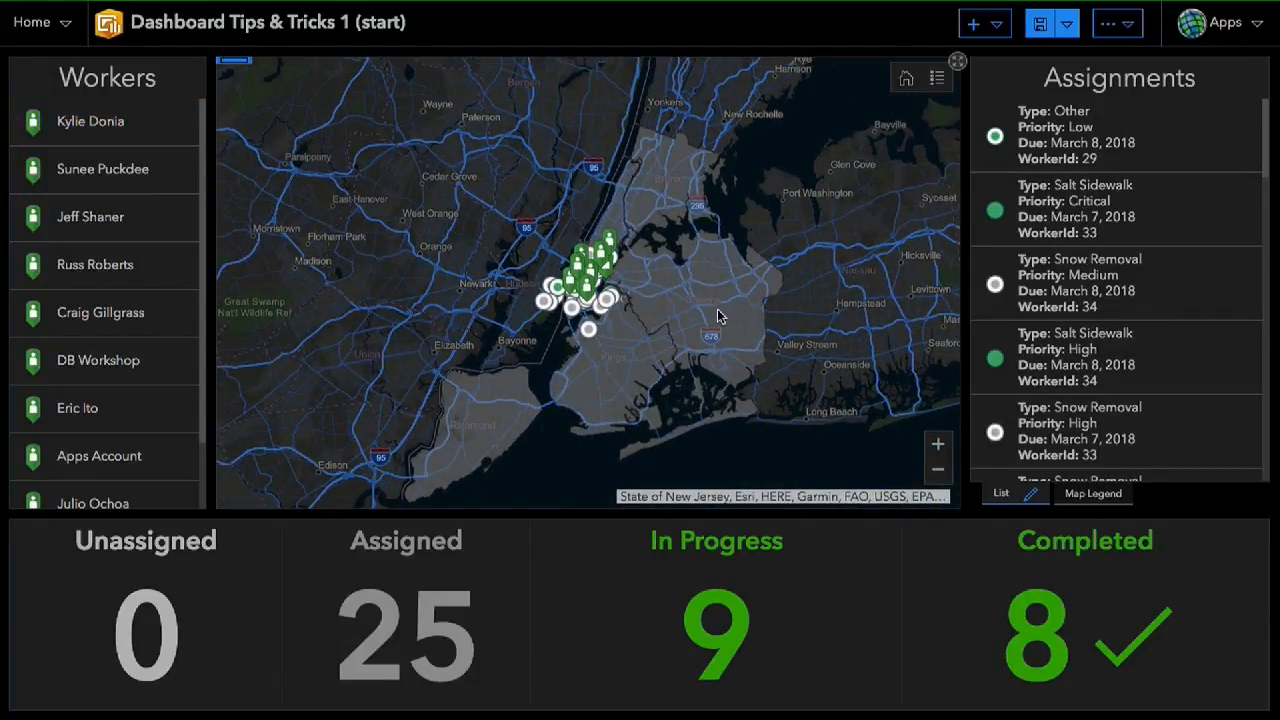
pyautogui.moveTo(554, 220); pyautogui.dragTo(646, 275)
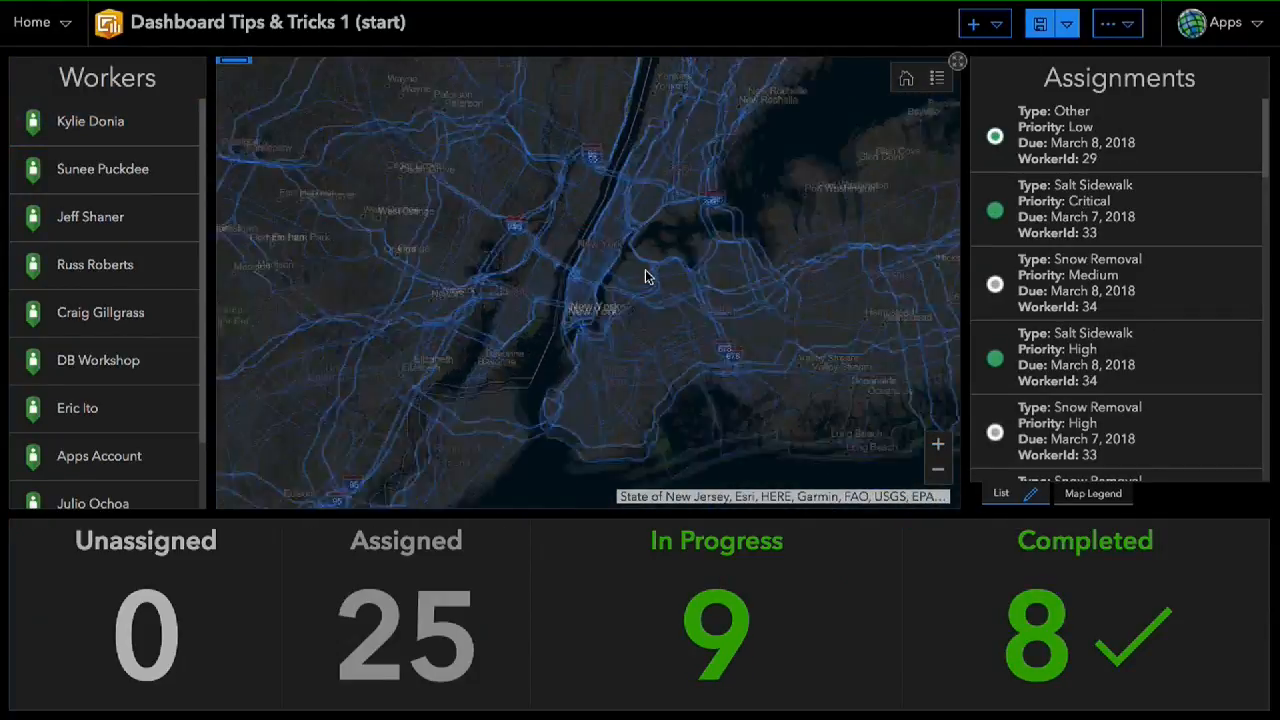
pyautogui.moveTo(722, 310); pyautogui.dragTo(718, 279)
pyautogui.moveTo(668, 411); pyautogui.dragTo(706, 273)
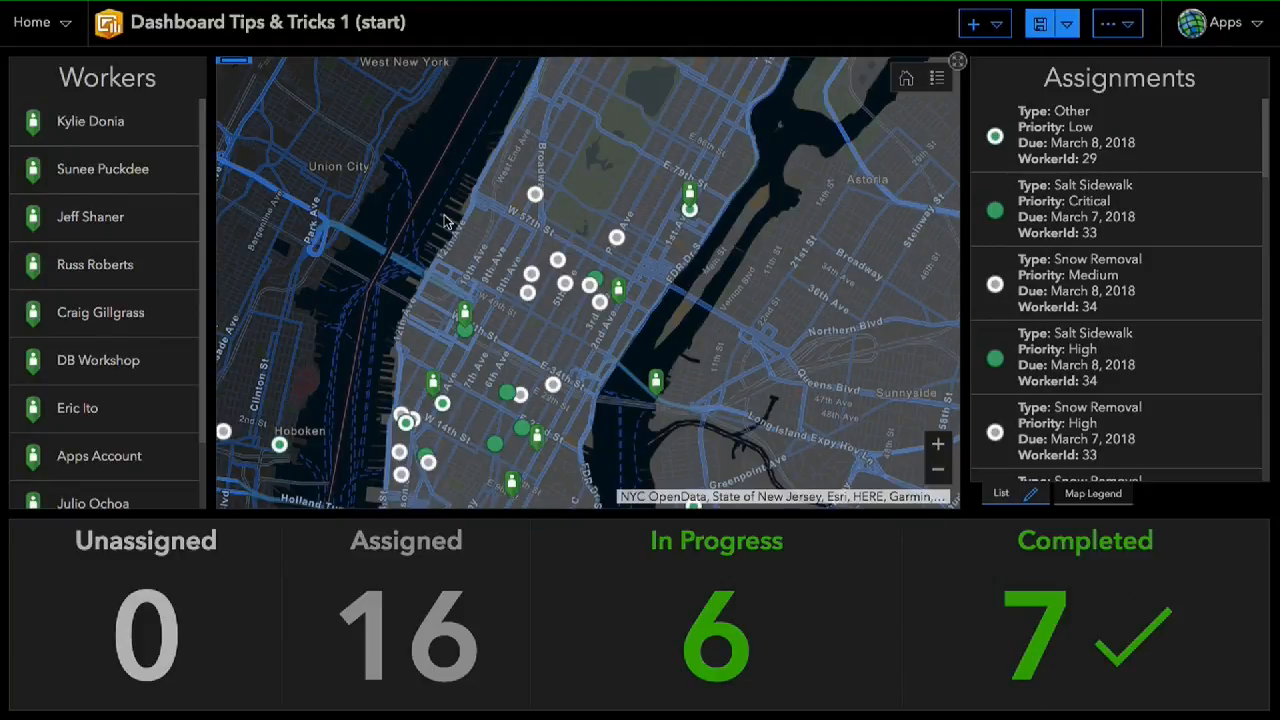
pyautogui.moveTo(446, 220); pyautogui.dragTo(505, 220)
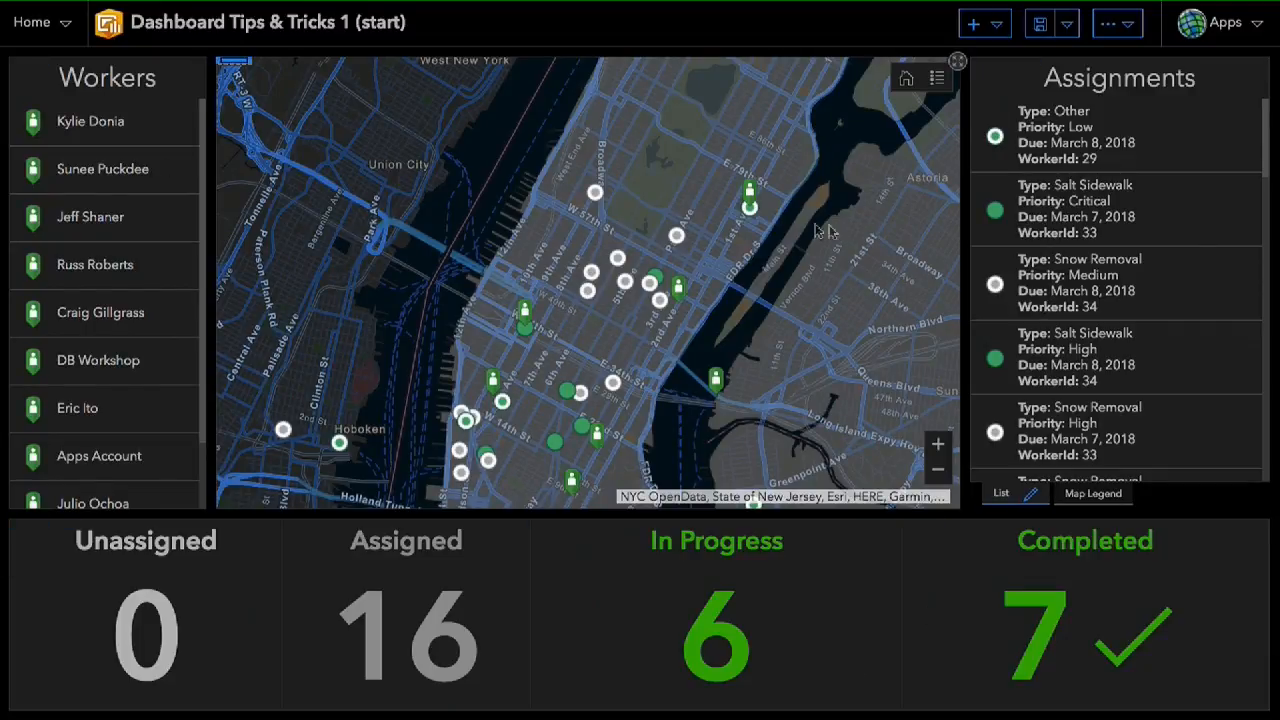
# - Add a medium header panel with the default dashboard title and save the dashboard
pyautogui.click(997, 28)
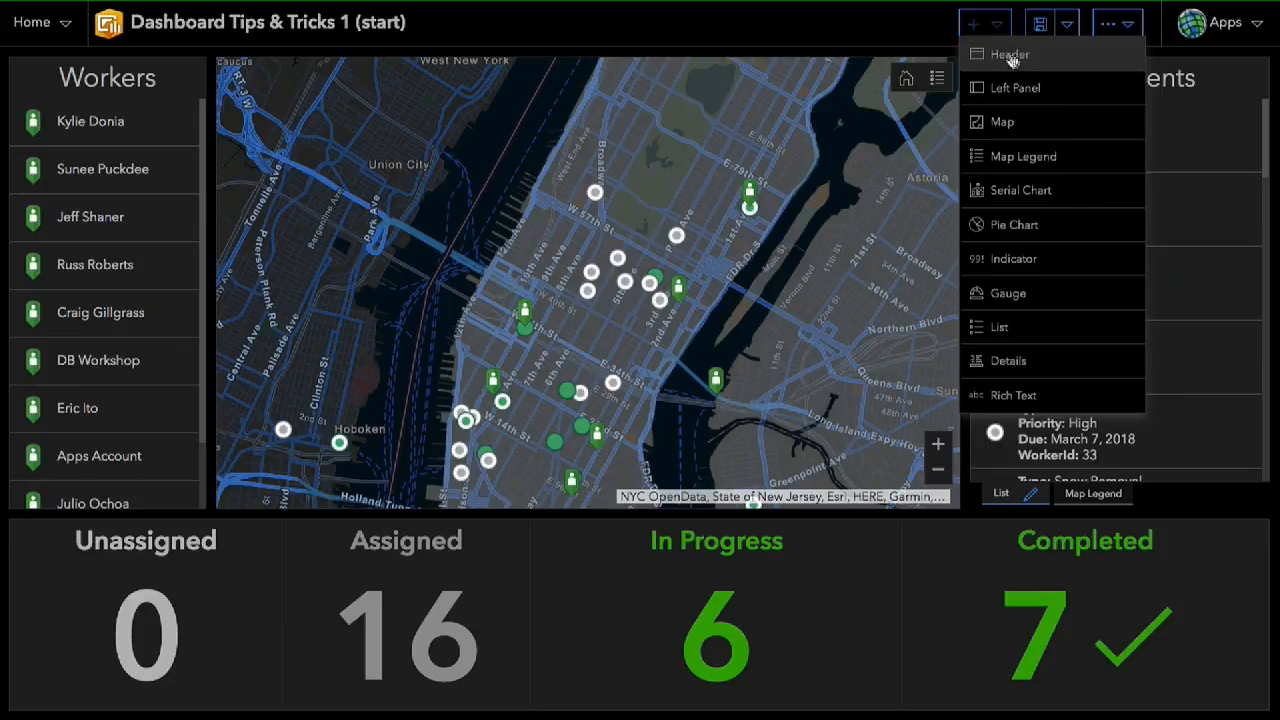
pyautogui.click(1019, 60)
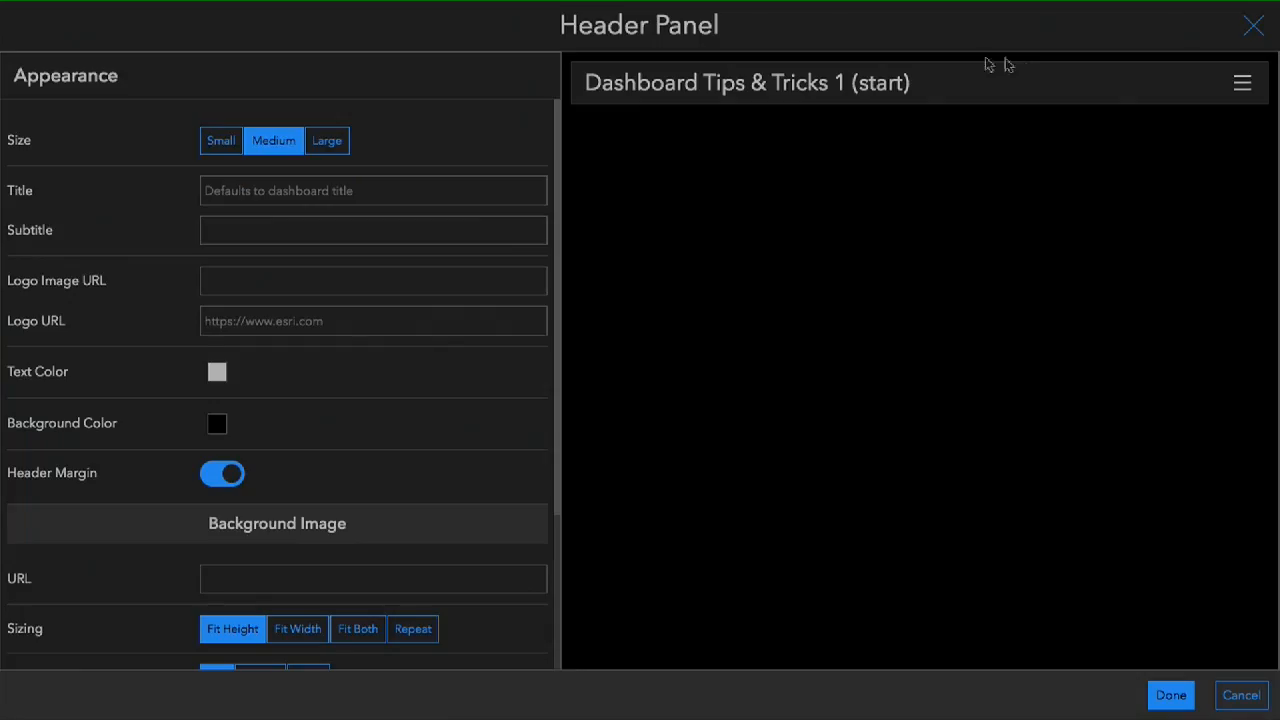
pyautogui.click(1160, 697)
pyautogui.click(1064, 28)
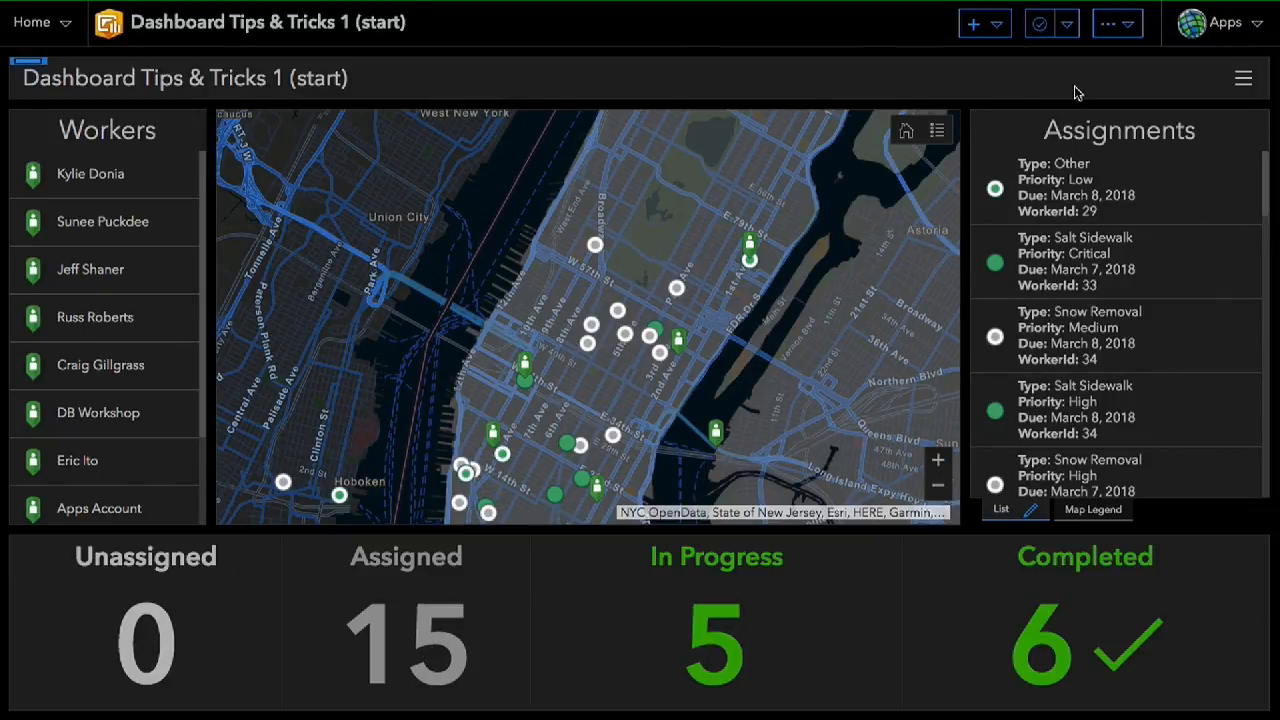
pyautogui.click(994, 28)
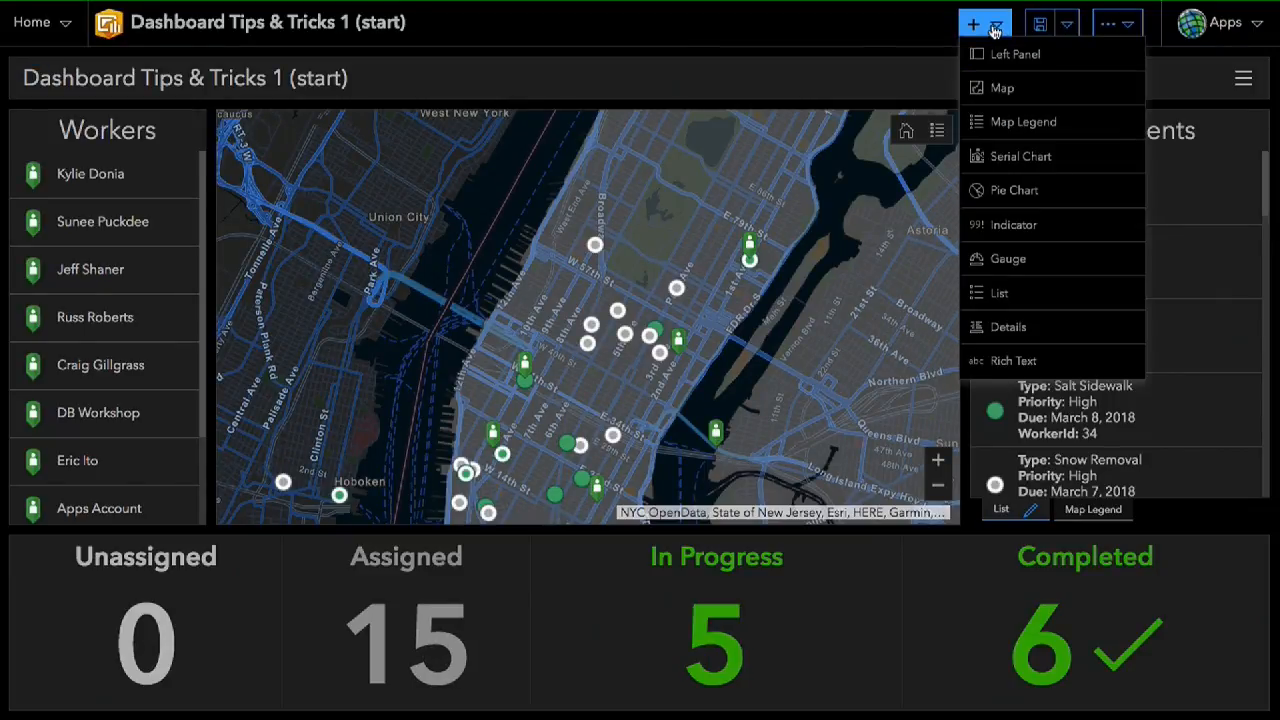
pyautogui.click(771, 80)
# - Add a category selector to the header and title it District
pyautogui.moveTo(21, 66)
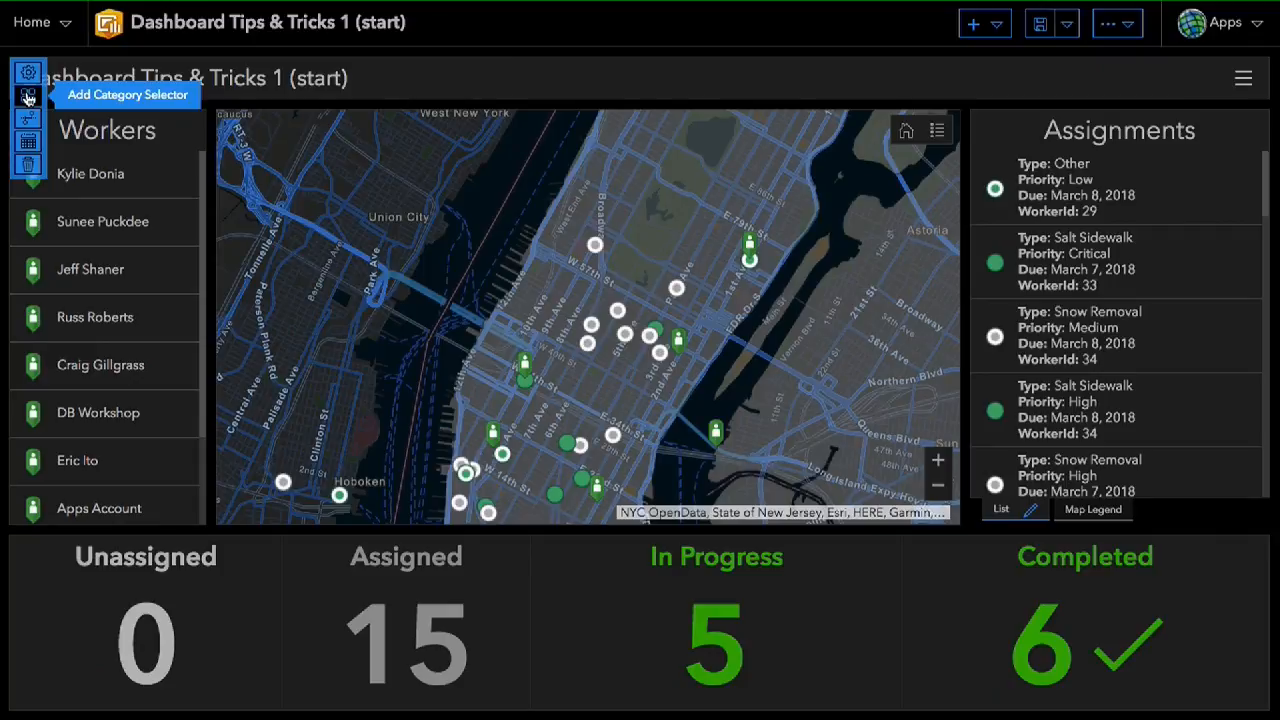
pyautogui.click(28, 96)
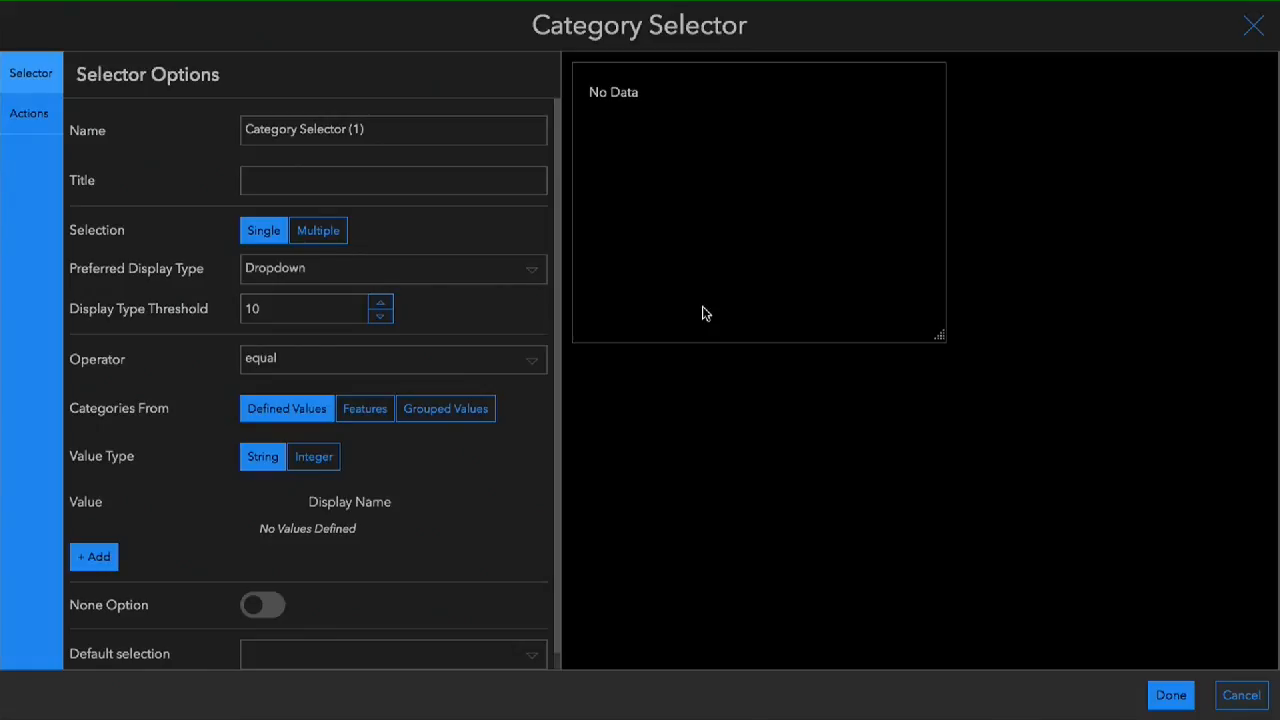
pyautogui.click(301, 181)
pyautogui.write('District')
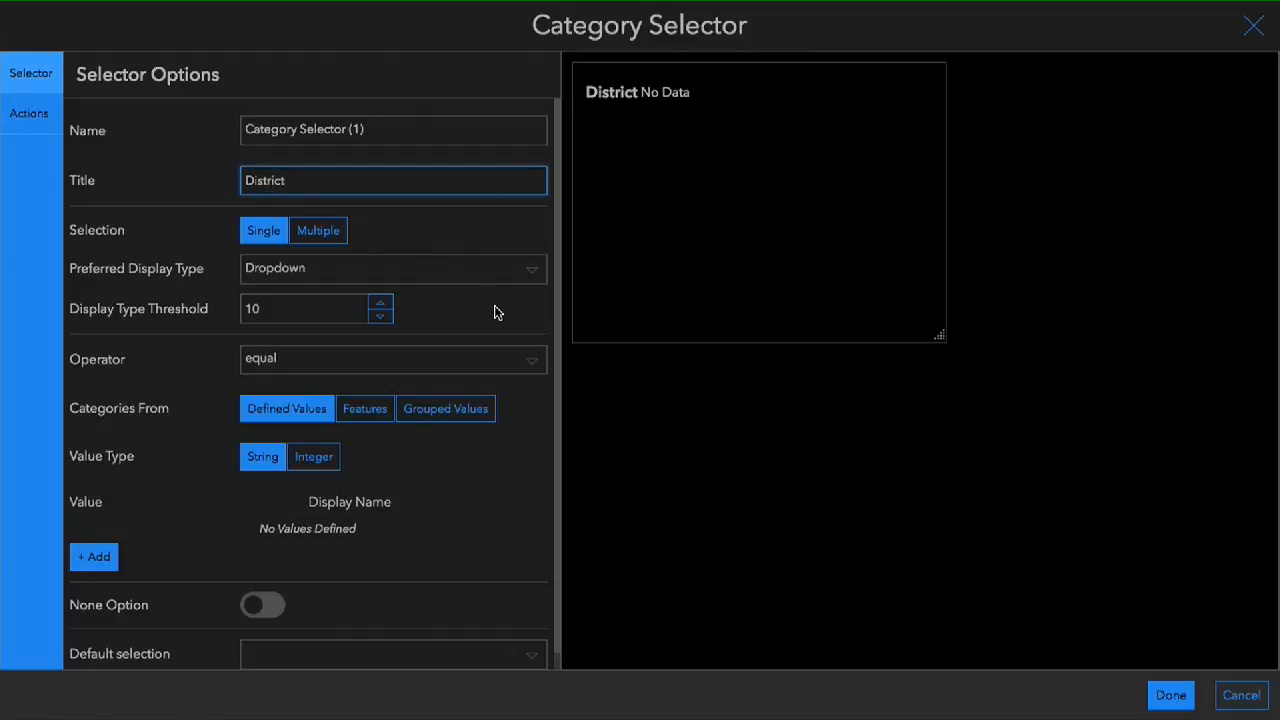
# - Source the District selector's categories from the features of the NYC Boroughs layer
pyautogui.click(366, 412)
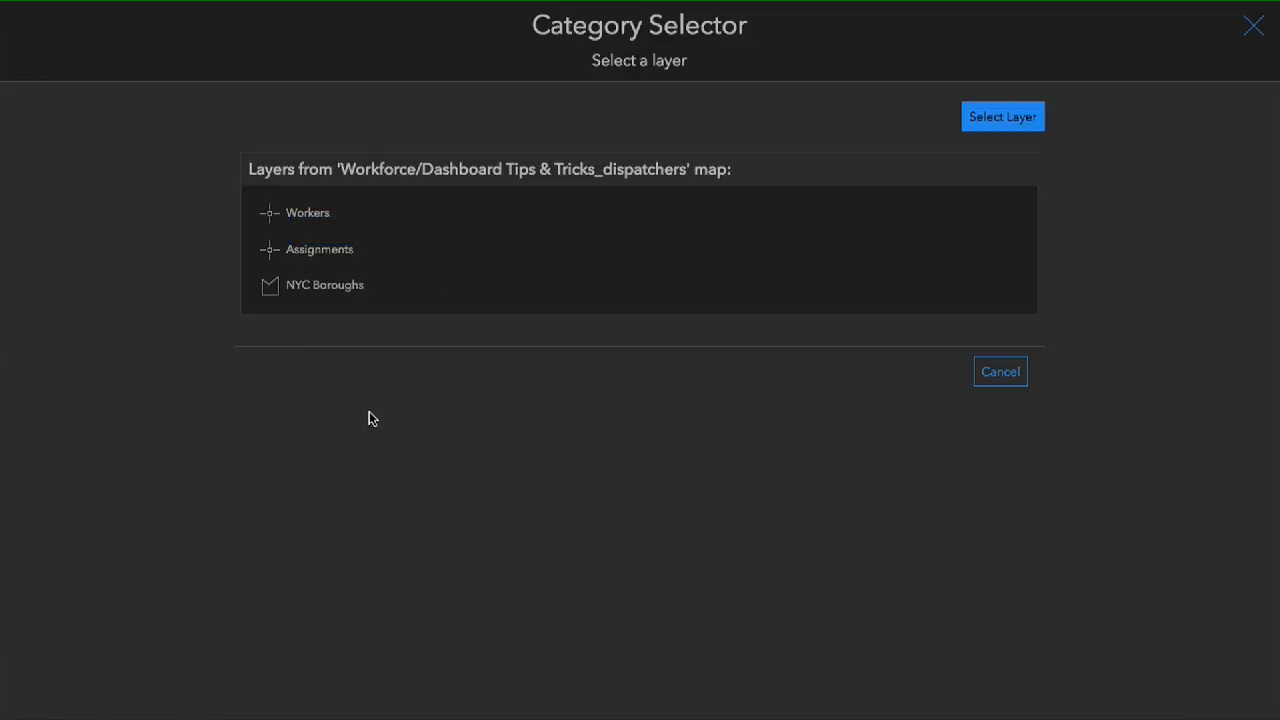
pyautogui.click(379, 297)
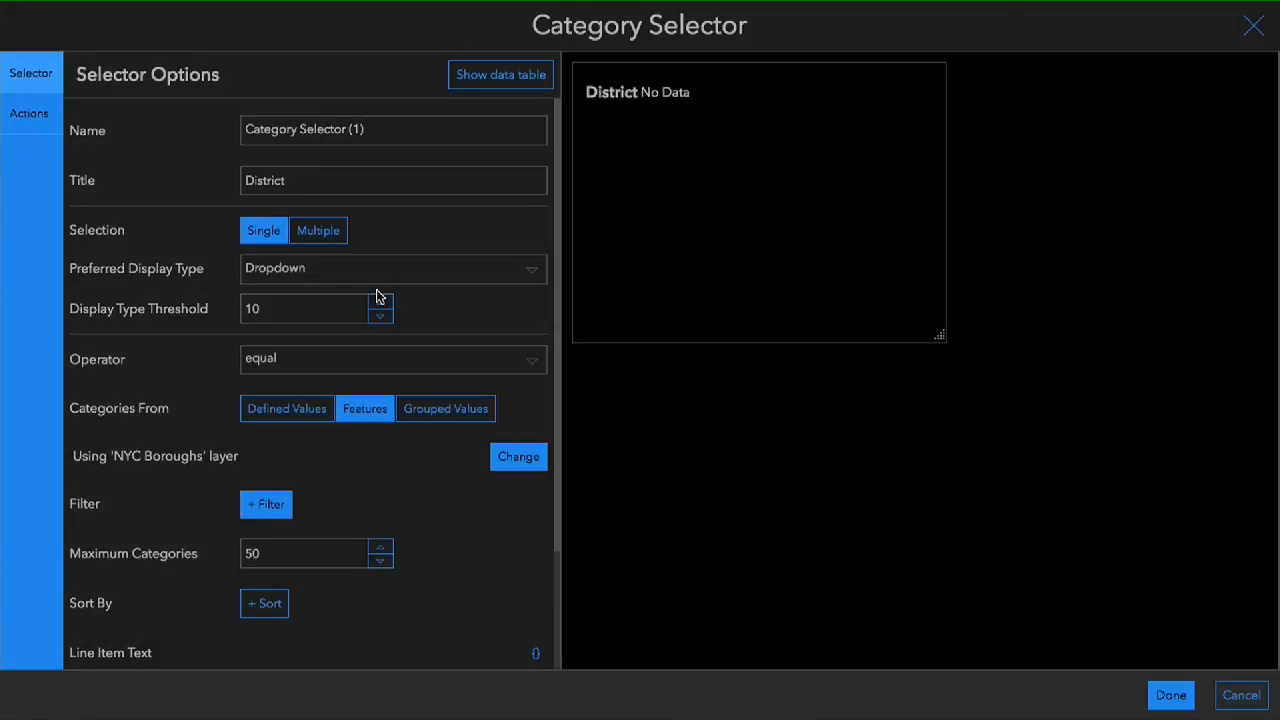
pyautogui.scroll(-3, 423, 530)
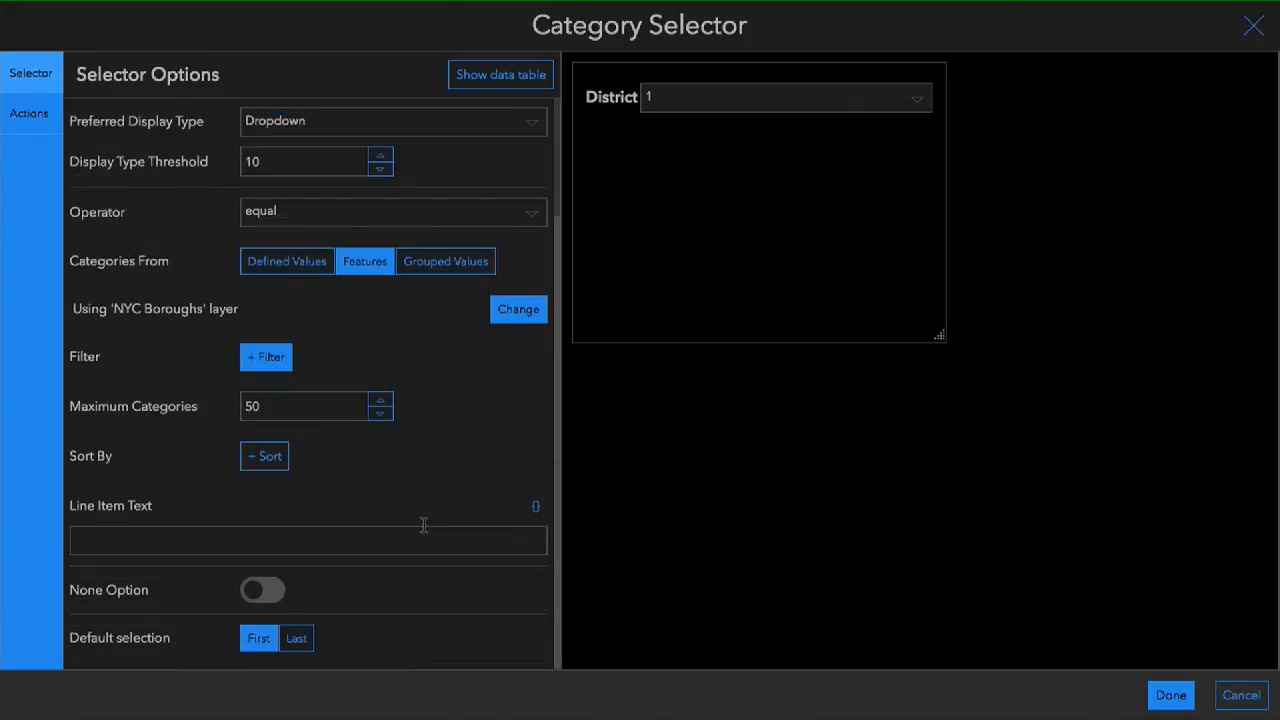
# - Set the District selector's line item text to {BoroName} and preview the list of categories
pyautogui.click(535, 507)
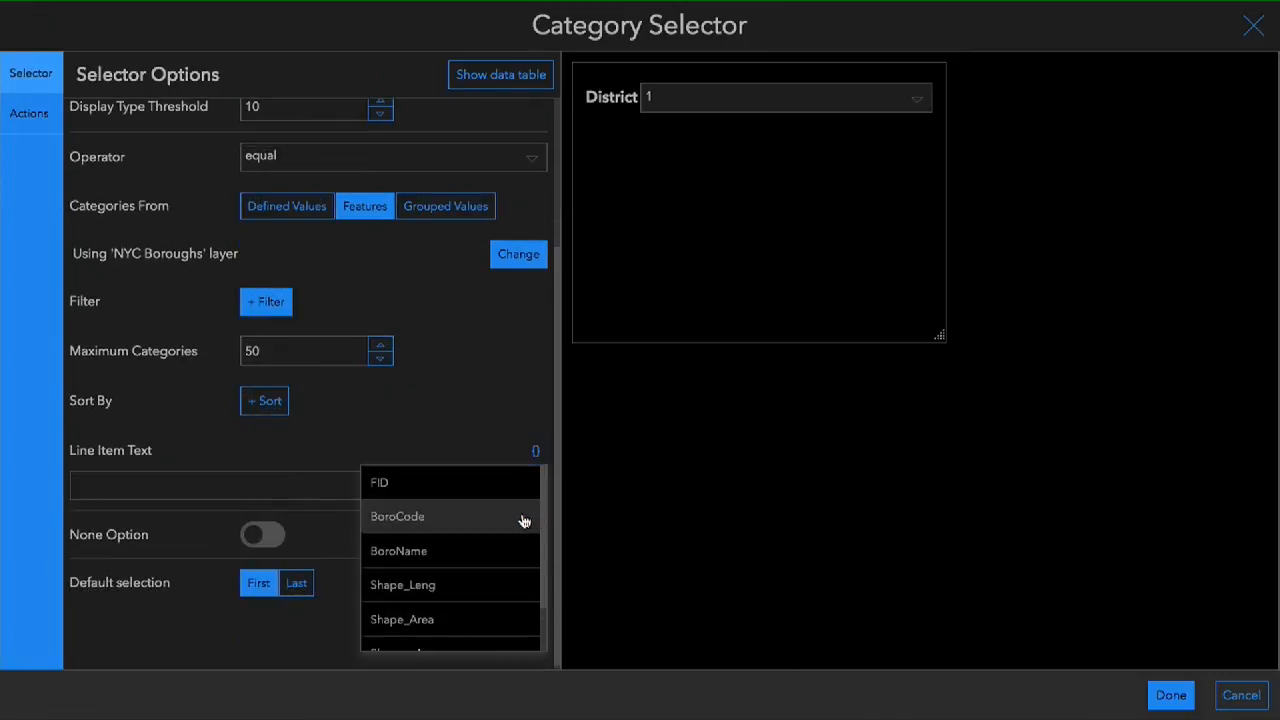
pyautogui.click(462, 549)
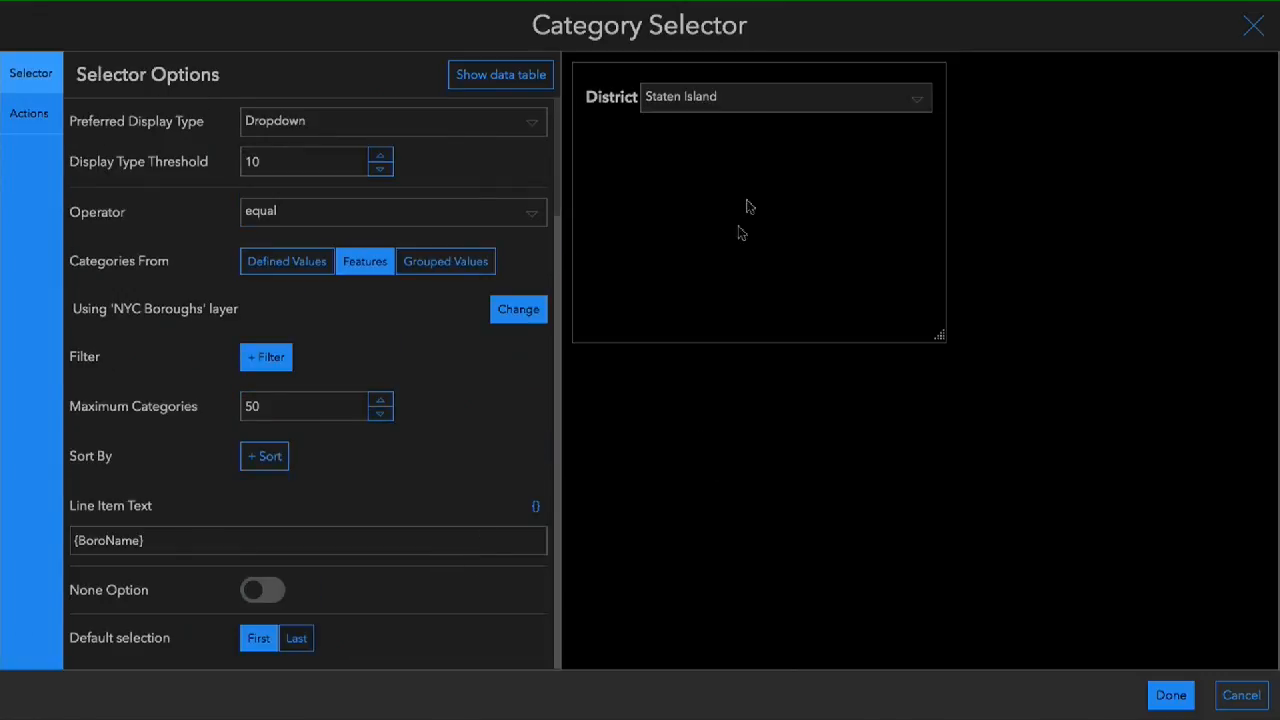
pyautogui.click(810, 98)
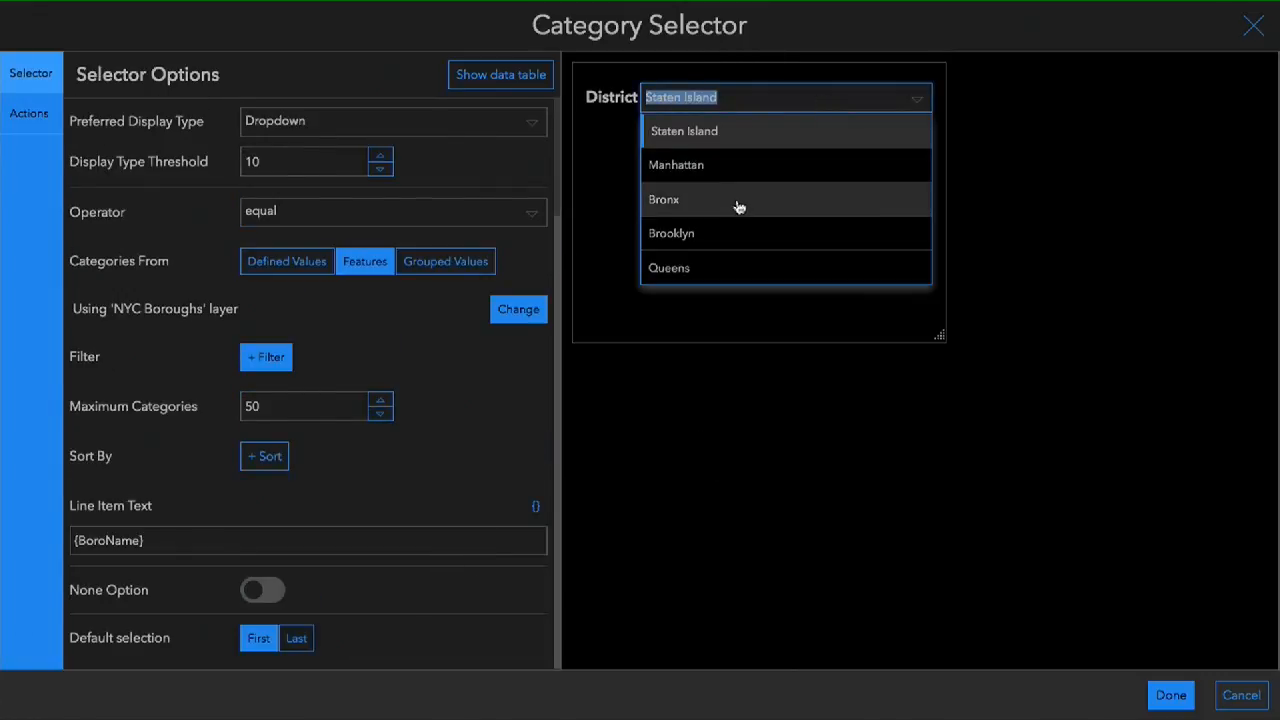
pyautogui.click(1008, 203)
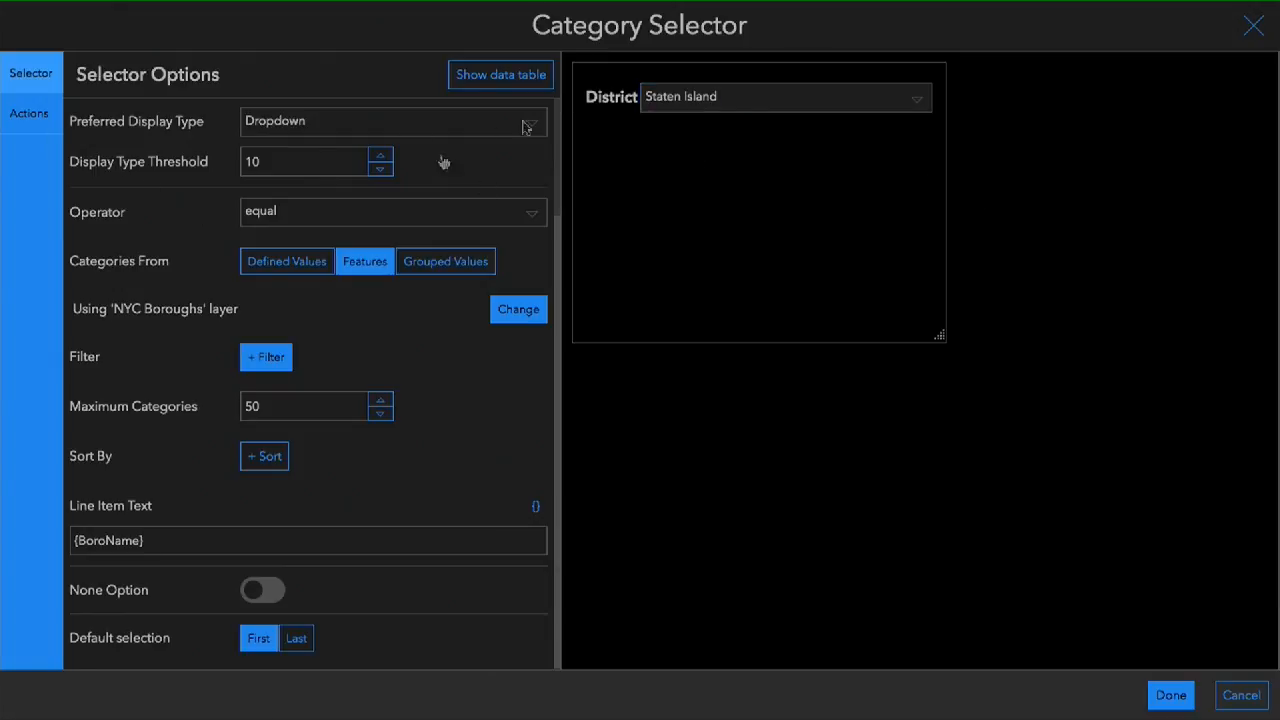
# - Add a Filter action to the District selector that targets the map's Assignments layer with the Spatial method
pyautogui.click(30, 114)
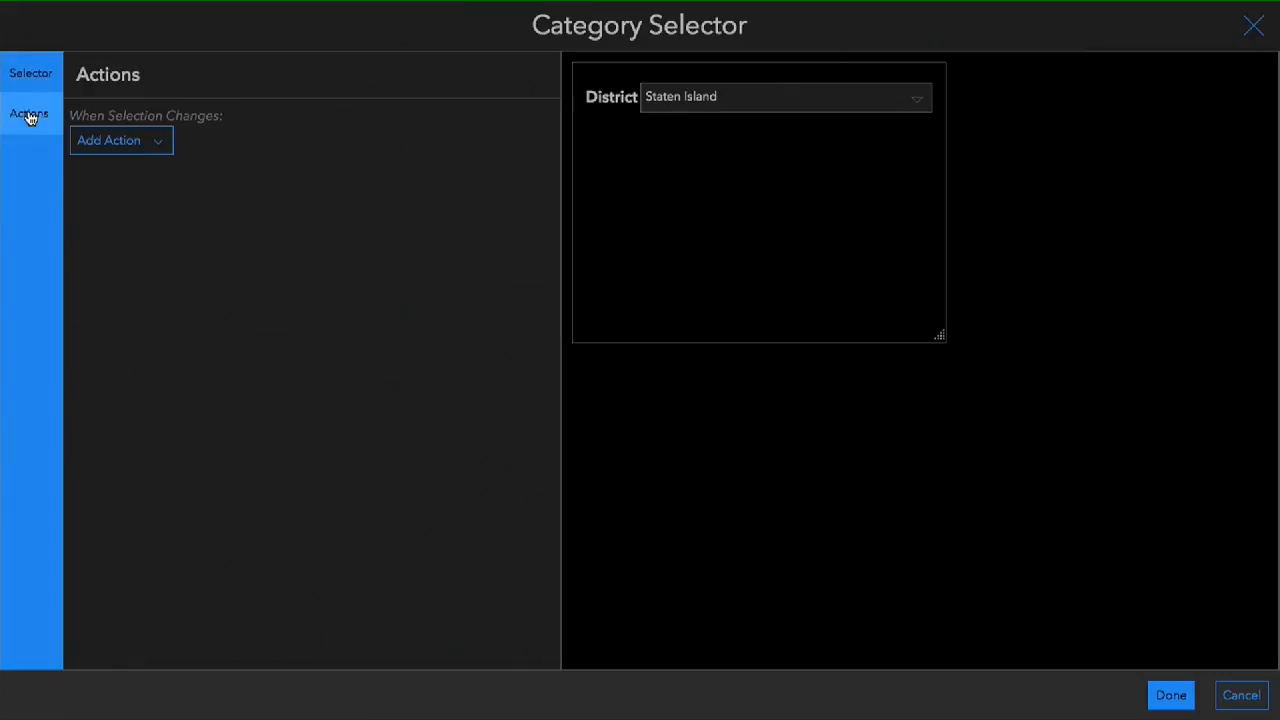
pyautogui.click(133, 152)
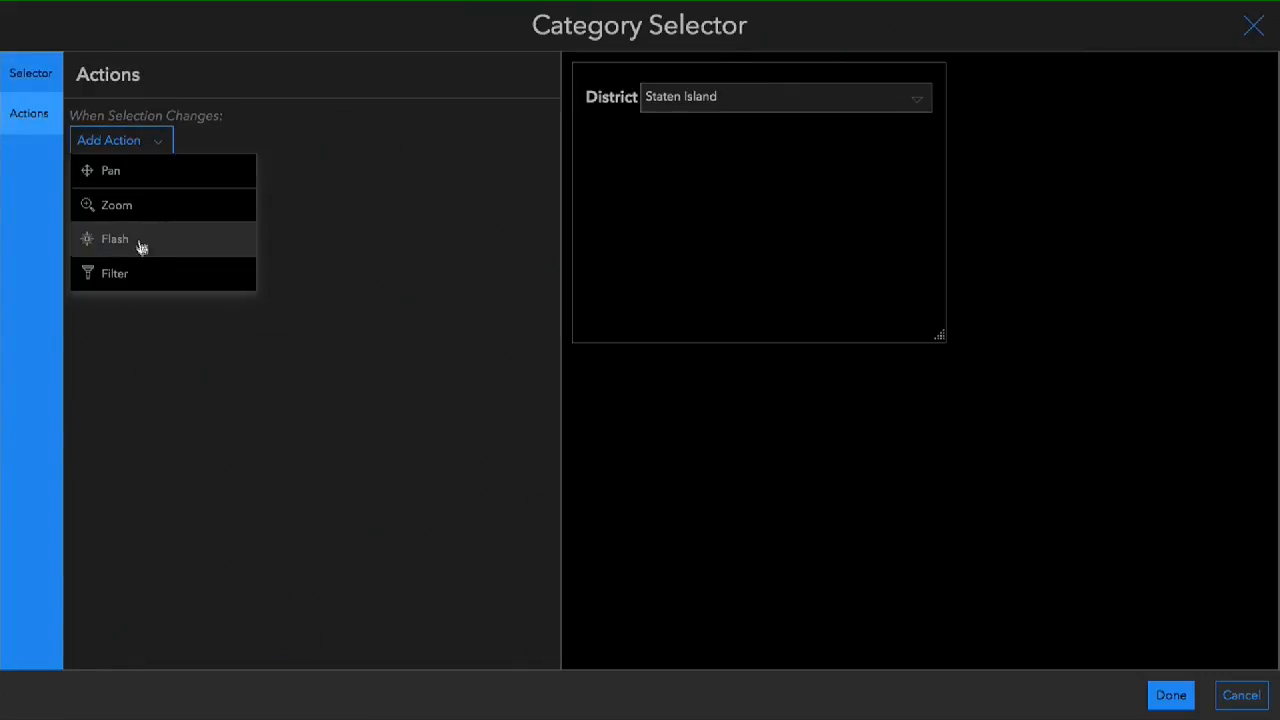
pyautogui.click(134, 275)
pyautogui.click(508, 163)
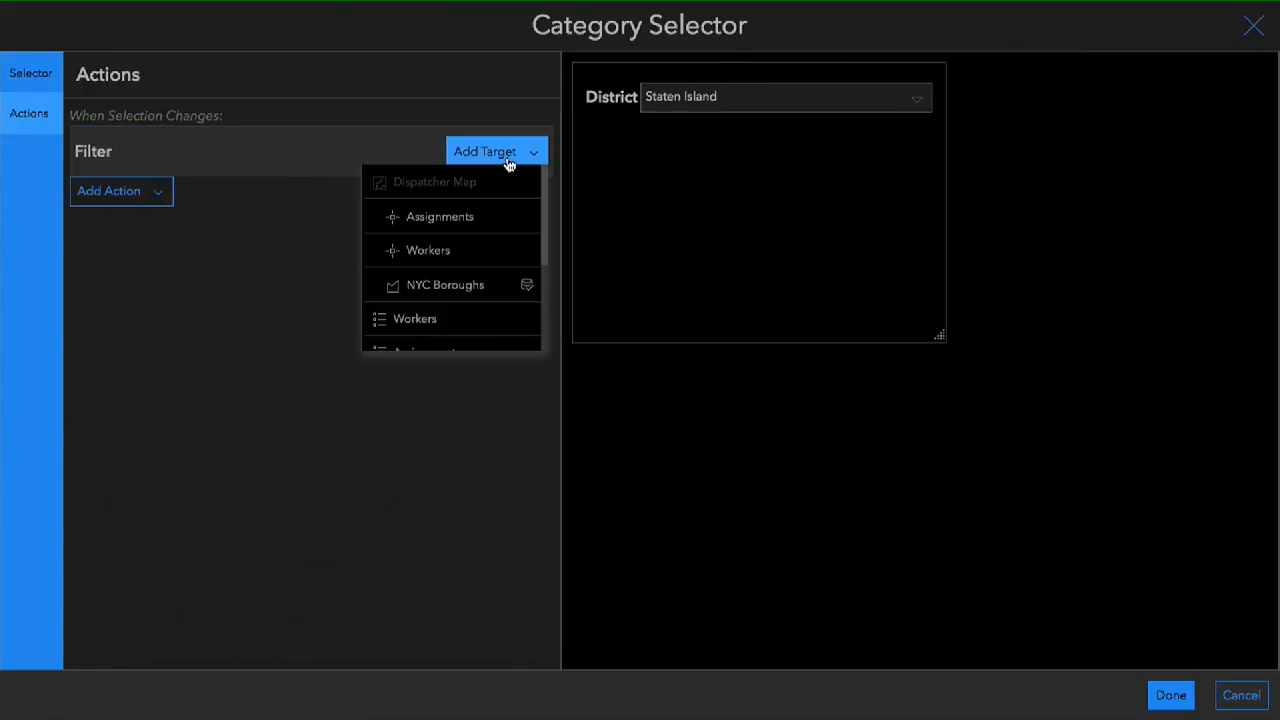
pyautogui.click(497, 221)
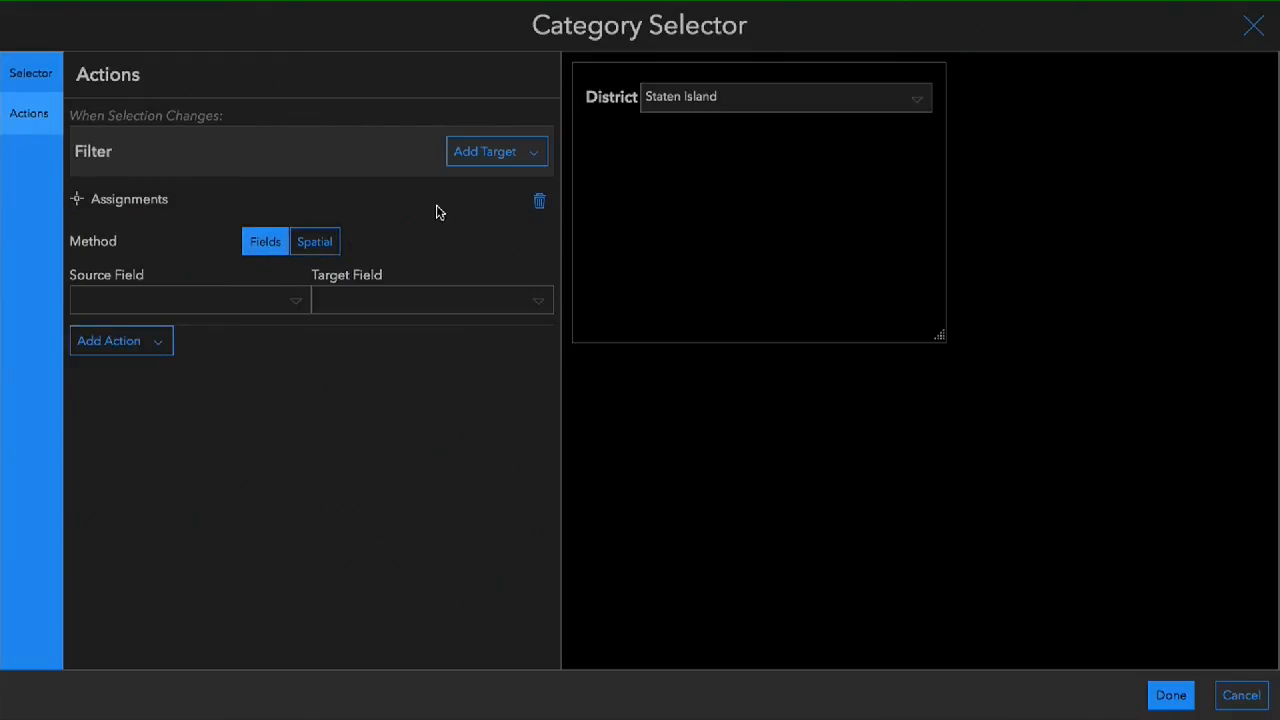
pyautogui.click(316, 250)
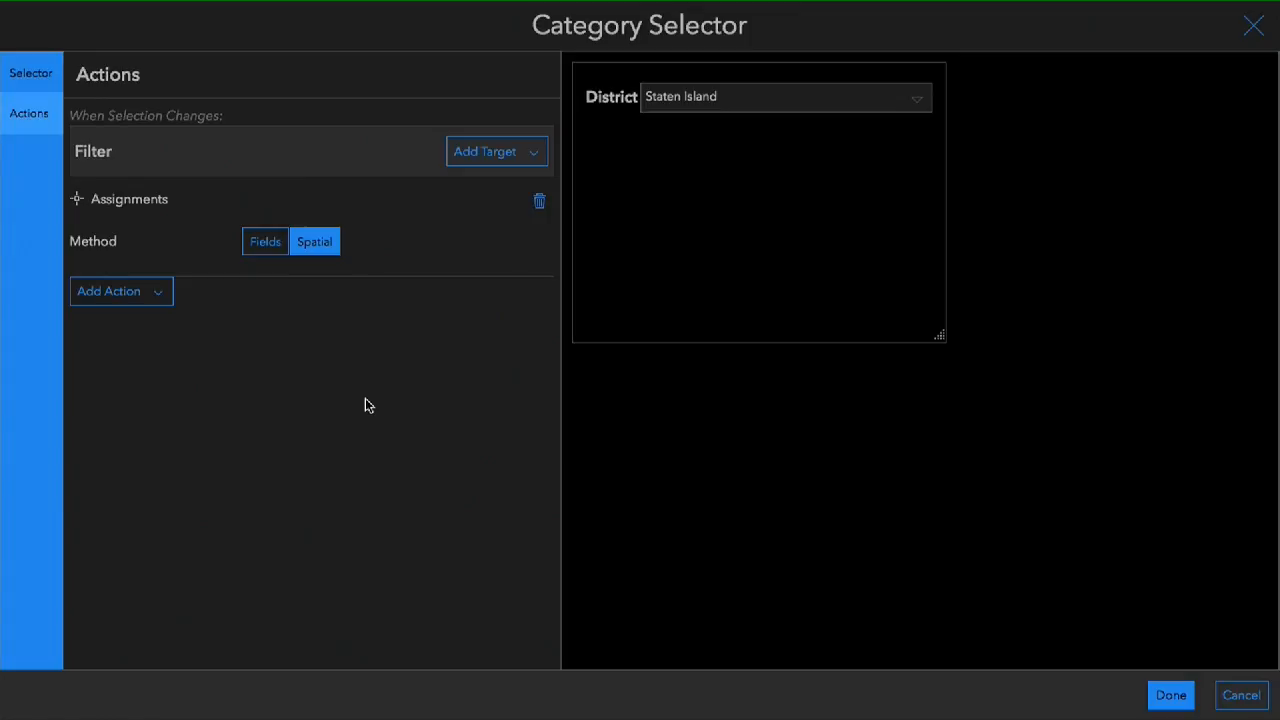
# - Add the map's Workers layer as a second filter target using the Spatial method and finish the selector
pyautogui.click(534, 157)
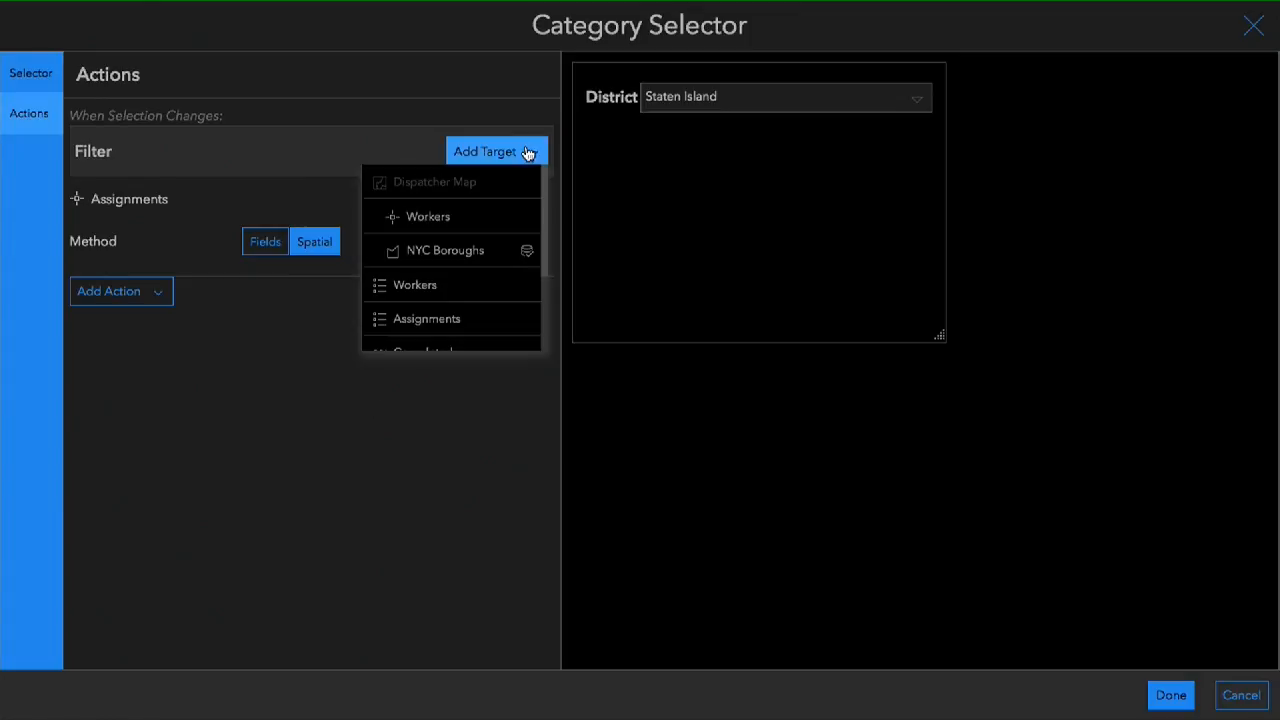
pyautogui.click(446, 216)
pyautogui.click(320, 342)
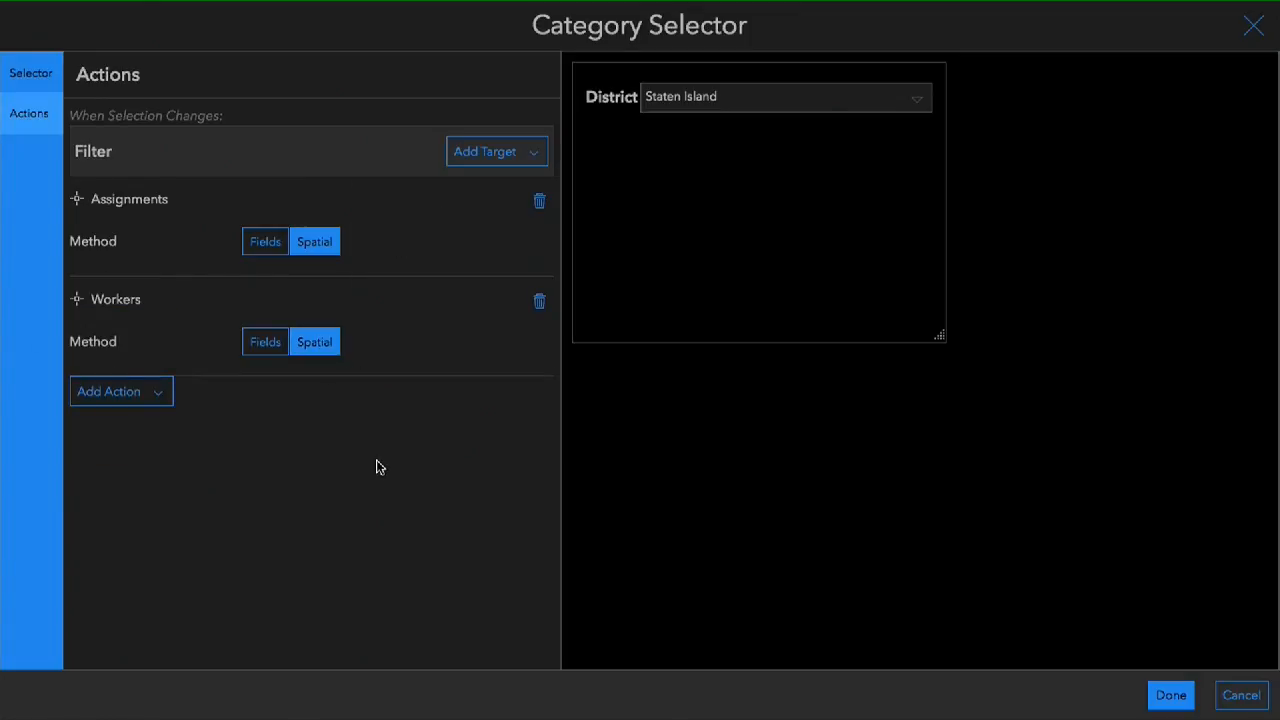
pyautogui.click(1170, 695)
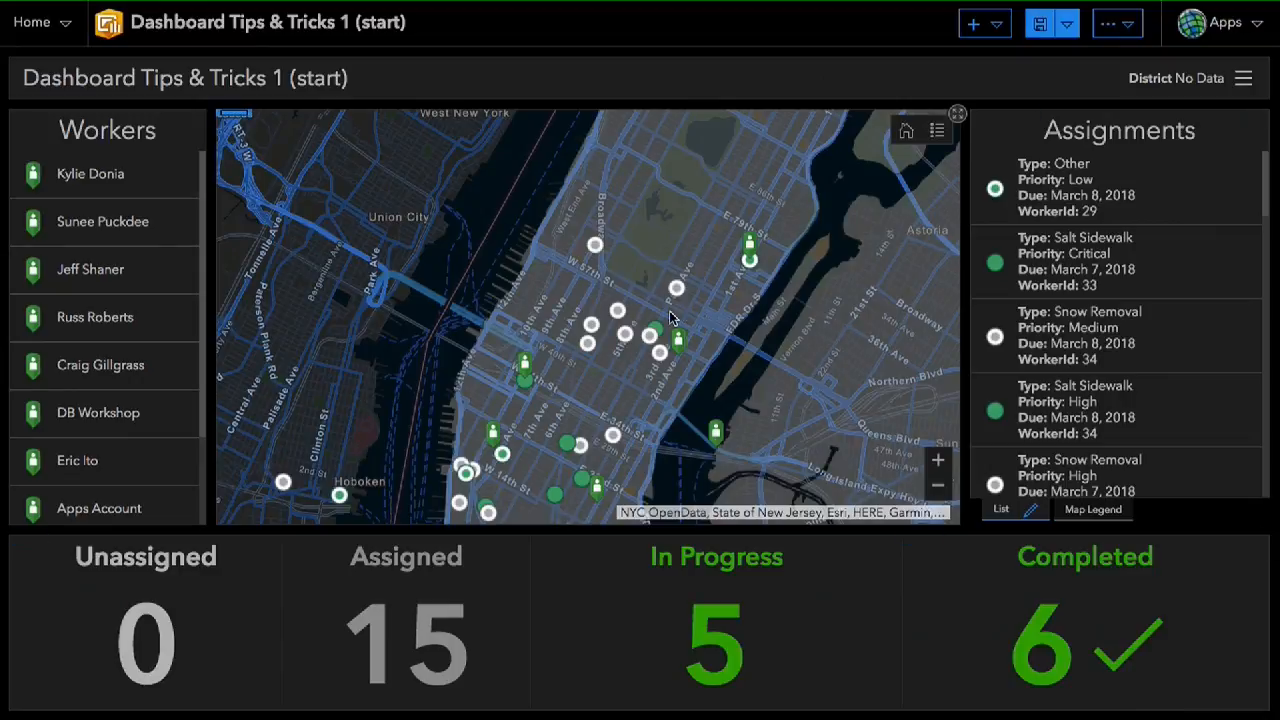
# - Remove the Completed, Unassigned, Assigned and In Progress indicators from the map's extent filter action
pyautogui.moveTo(233, 124)
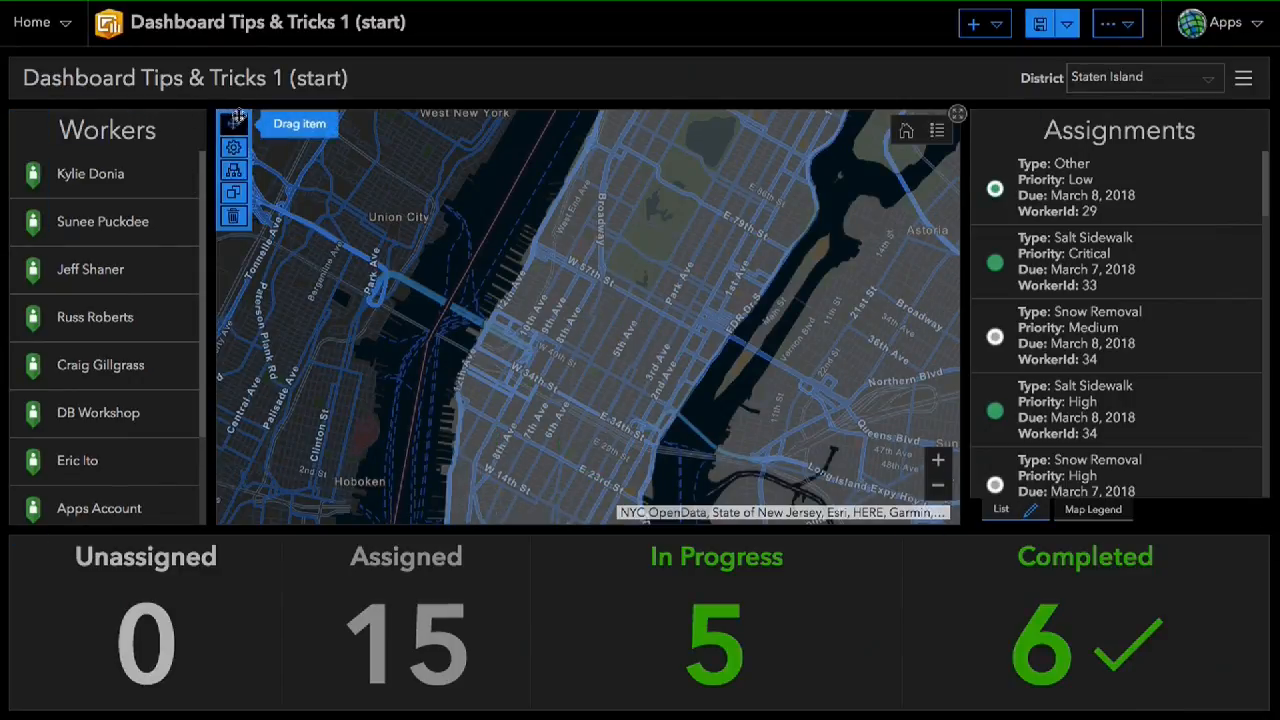
pyautogui.click(236, 174)
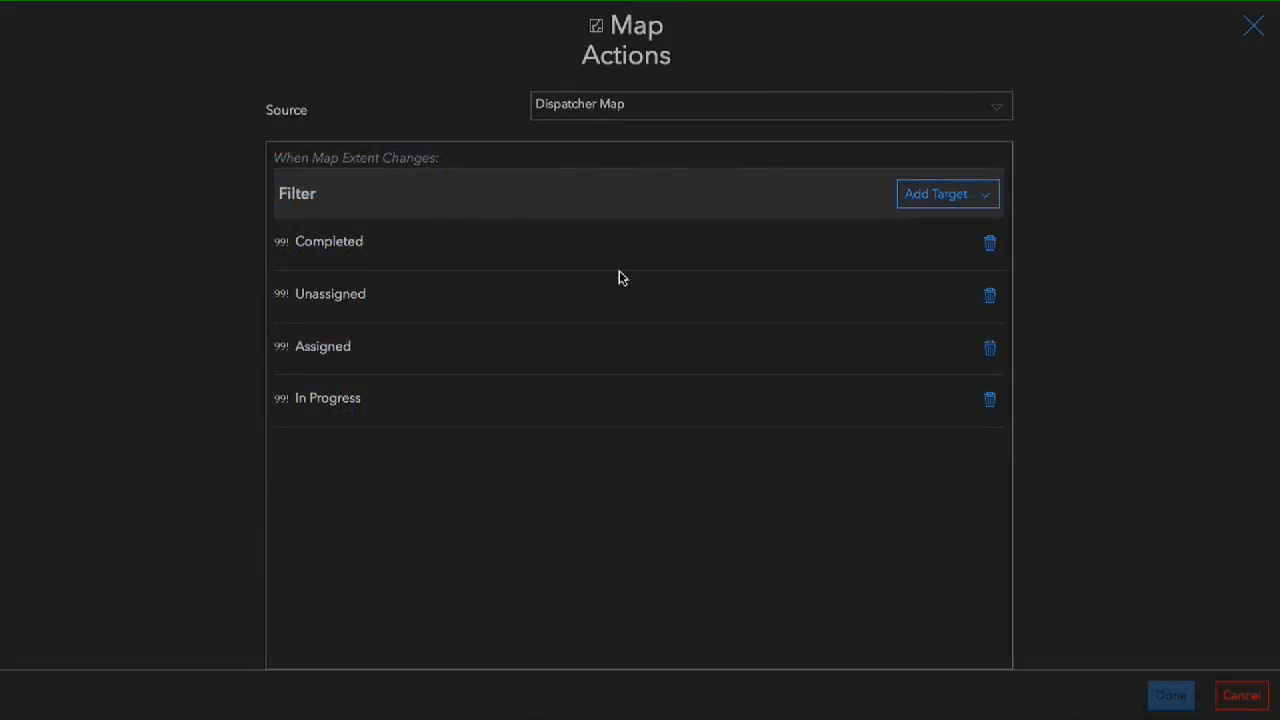
pyautogui.click(992, 246)
pyautogui.click(992, 246)
pyautogui.click(992, 246)
pyautogui.click(992, 246)
pyautogui.click(1172, 705)
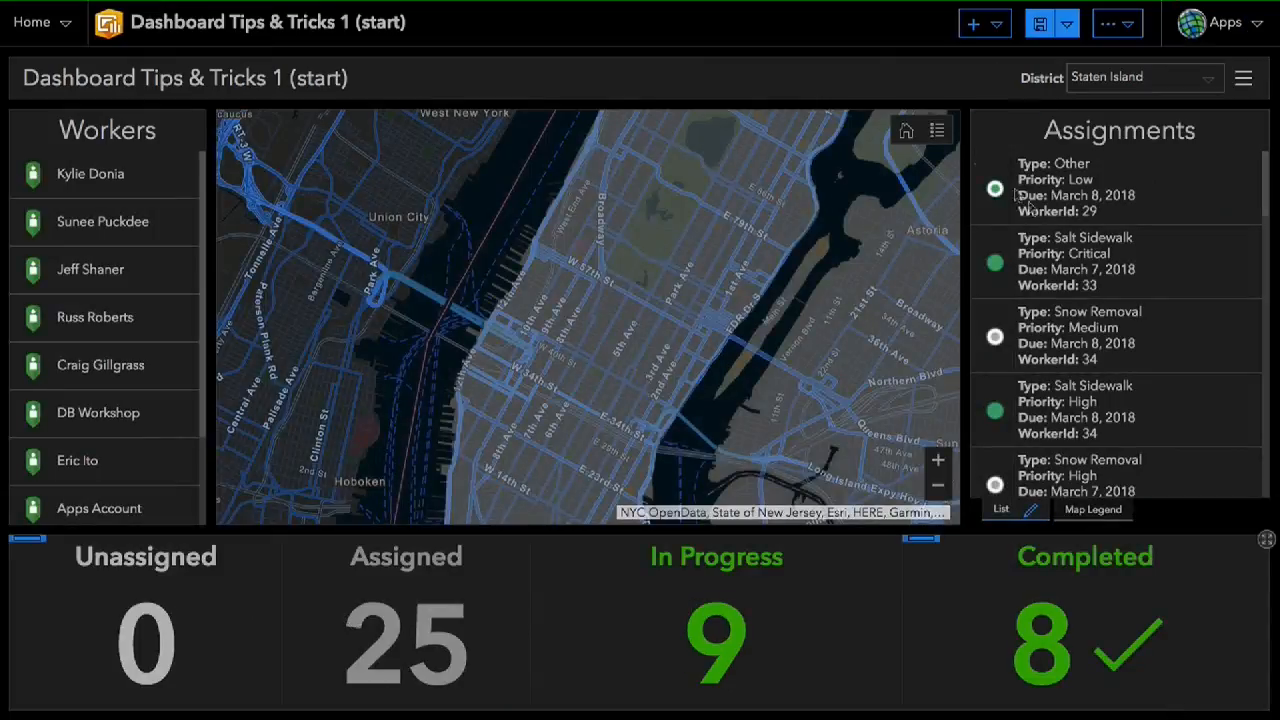
# - Check how the District selector filters the map for Manhattan, Staten Island and Brooklyn
pyautogui.click(1166, 84)
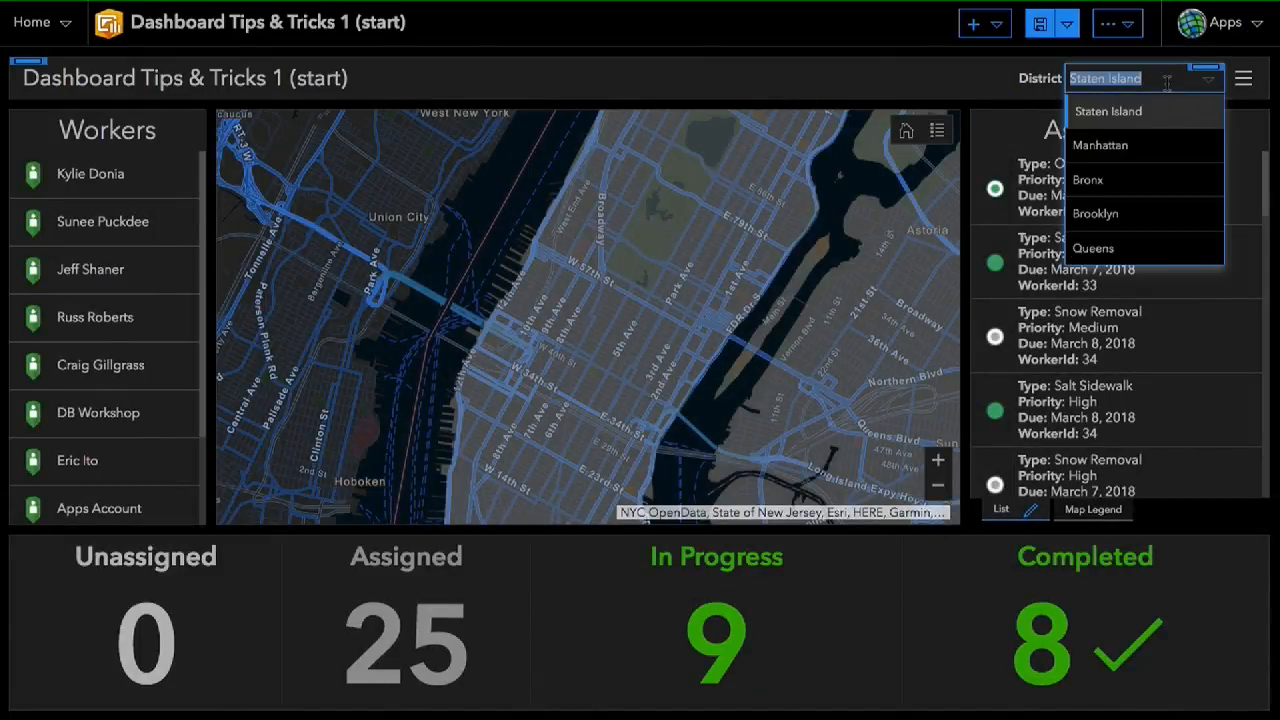
pyautogui.click(1132, 150)
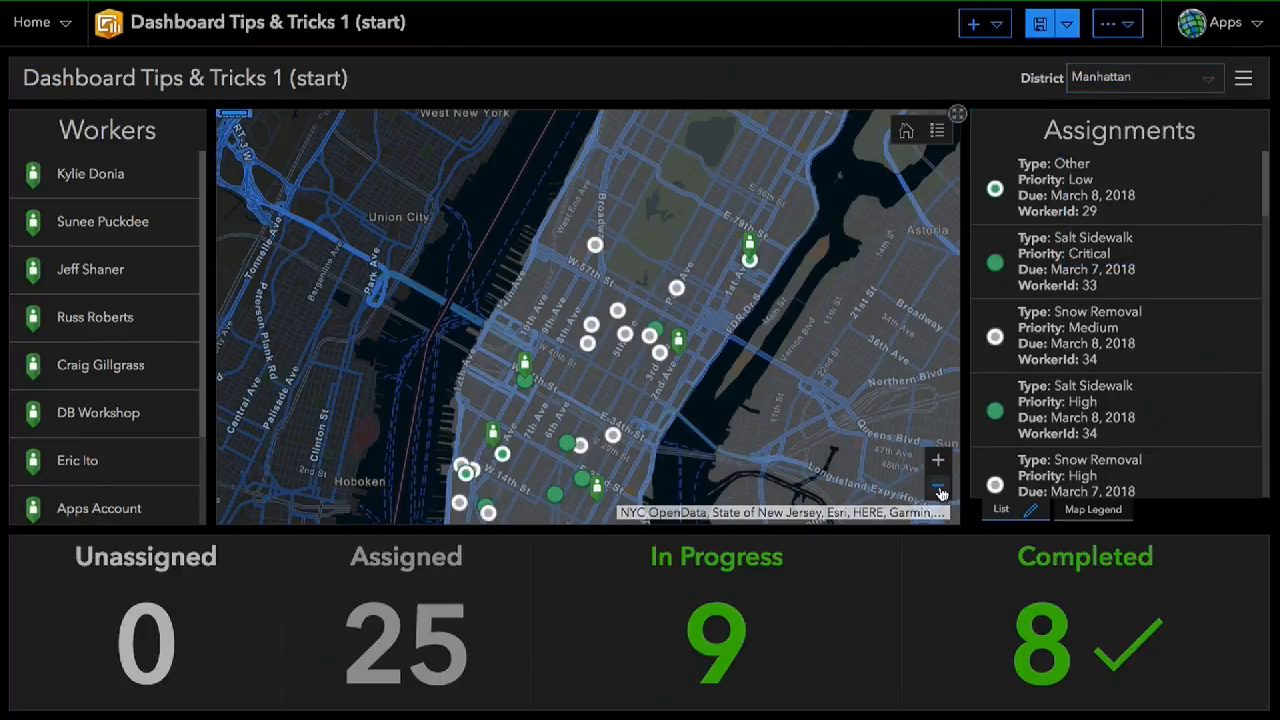
pyautogui.click(939, 487)
pyautogui.click(939, 487)
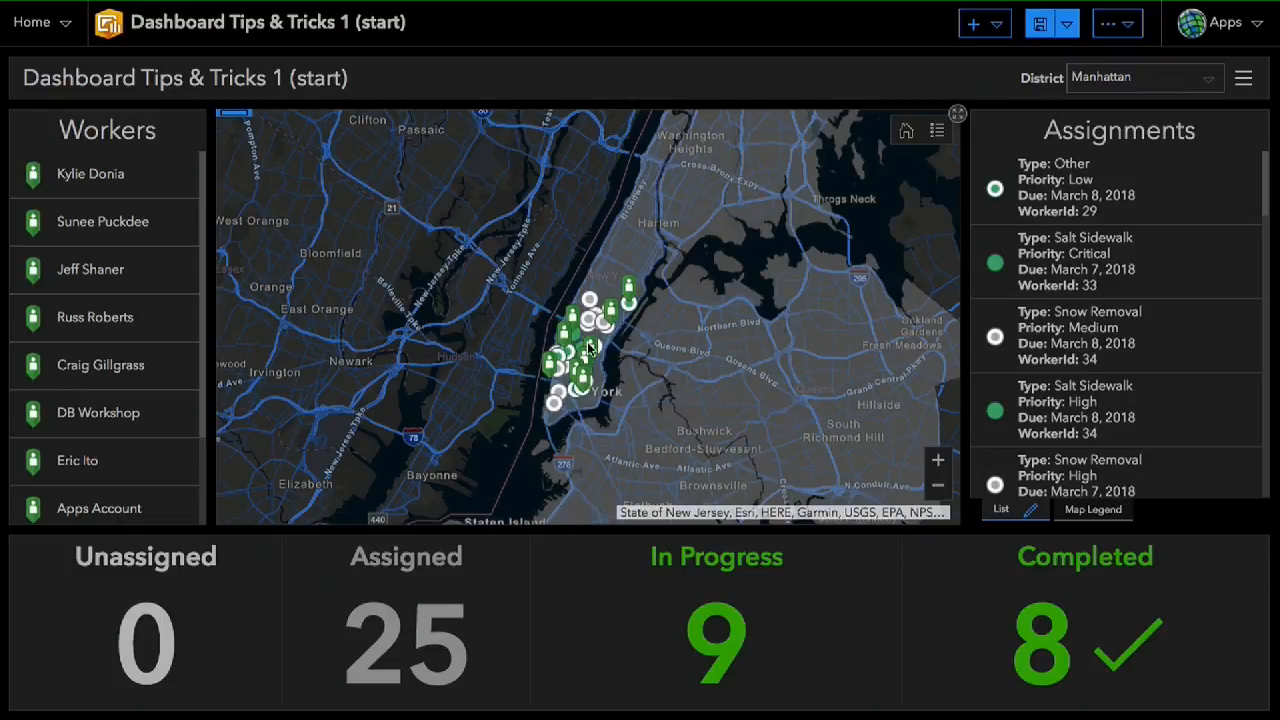
pyautogui.click(1140, 78)
pyautogui.click(1125, 107)
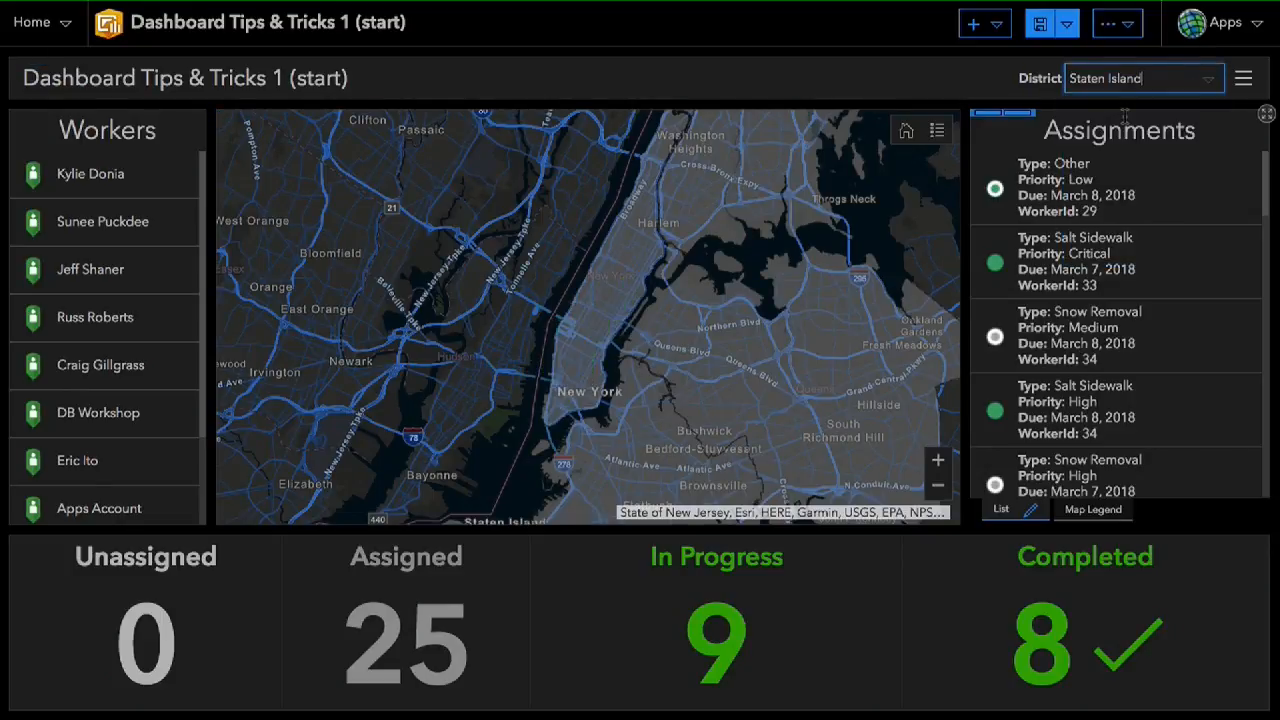
pyautogui.moveTo(608, 440); pyautogui.dragTo(558, 386)
pyautogui.moveTo(362, 477); pyautogui.dragTo(419, 493)
pyautogui.click(1206, 81)
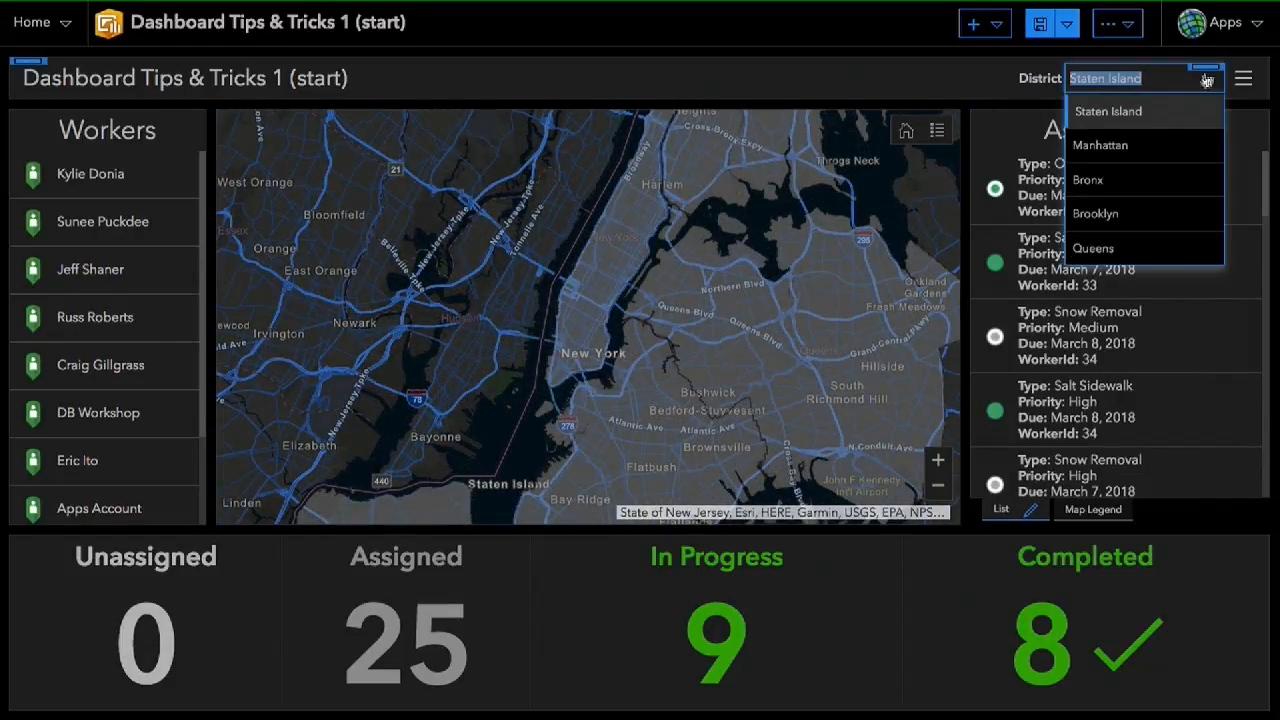
pyautogui.click(1137, 212)
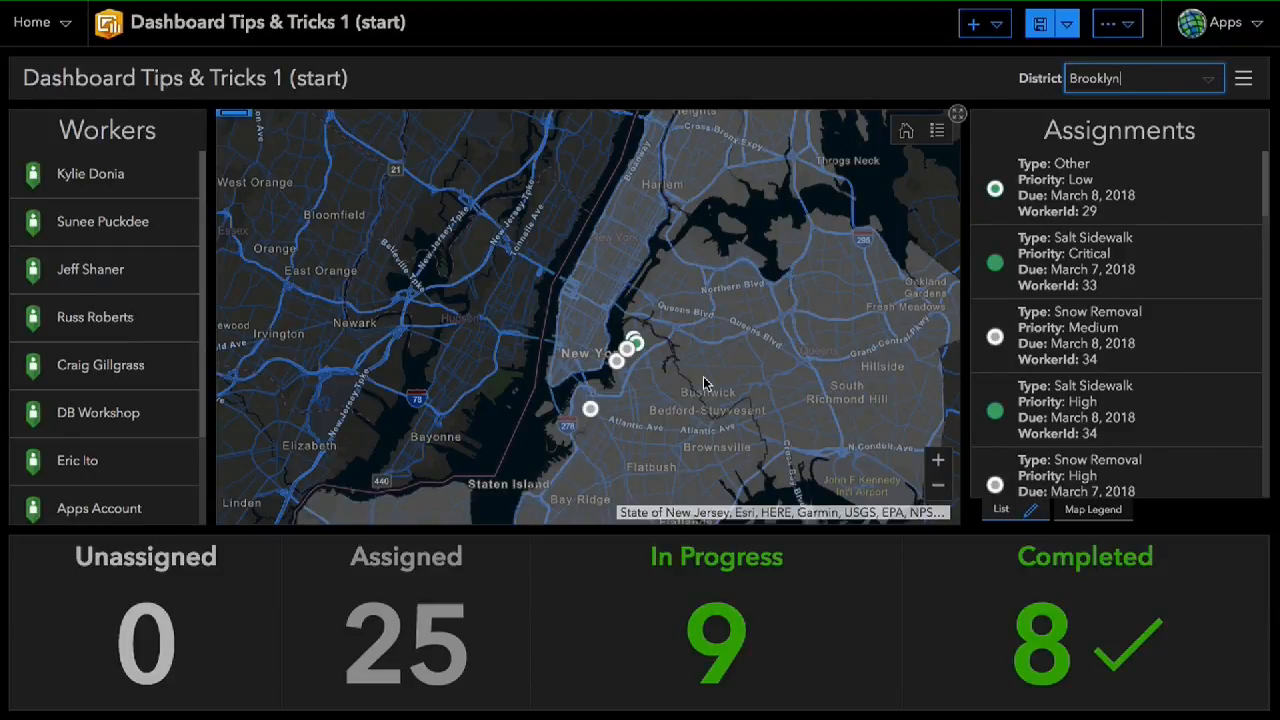
pyautogui.click(925, 98)
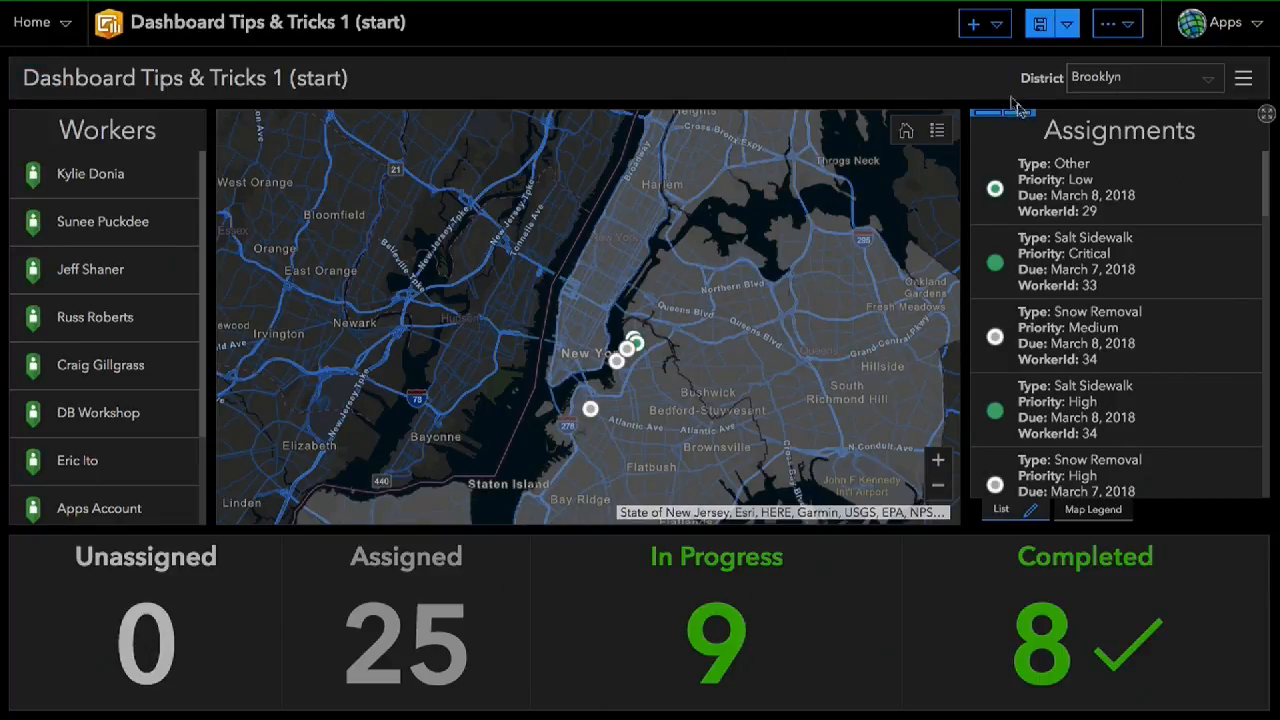
# - Add a date selector to the header and title it Due
pyautogui.moveTo(29, 72)
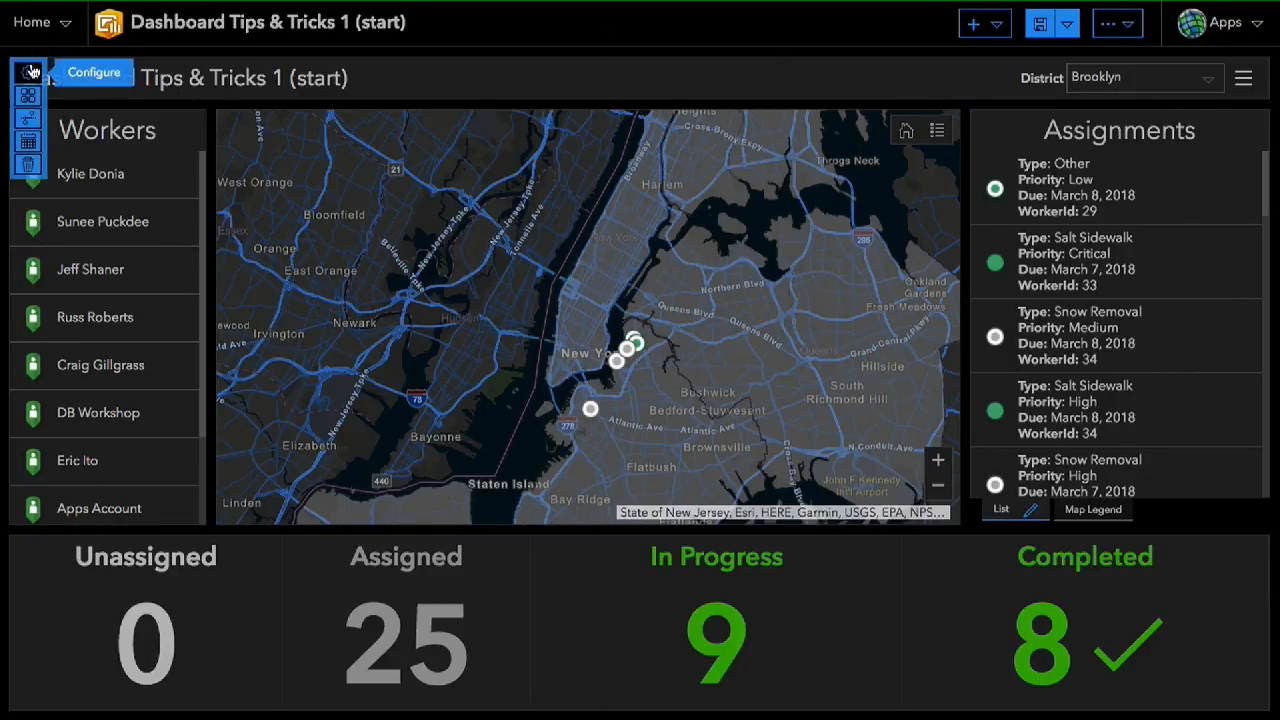
pyautogui.click(30, 142)
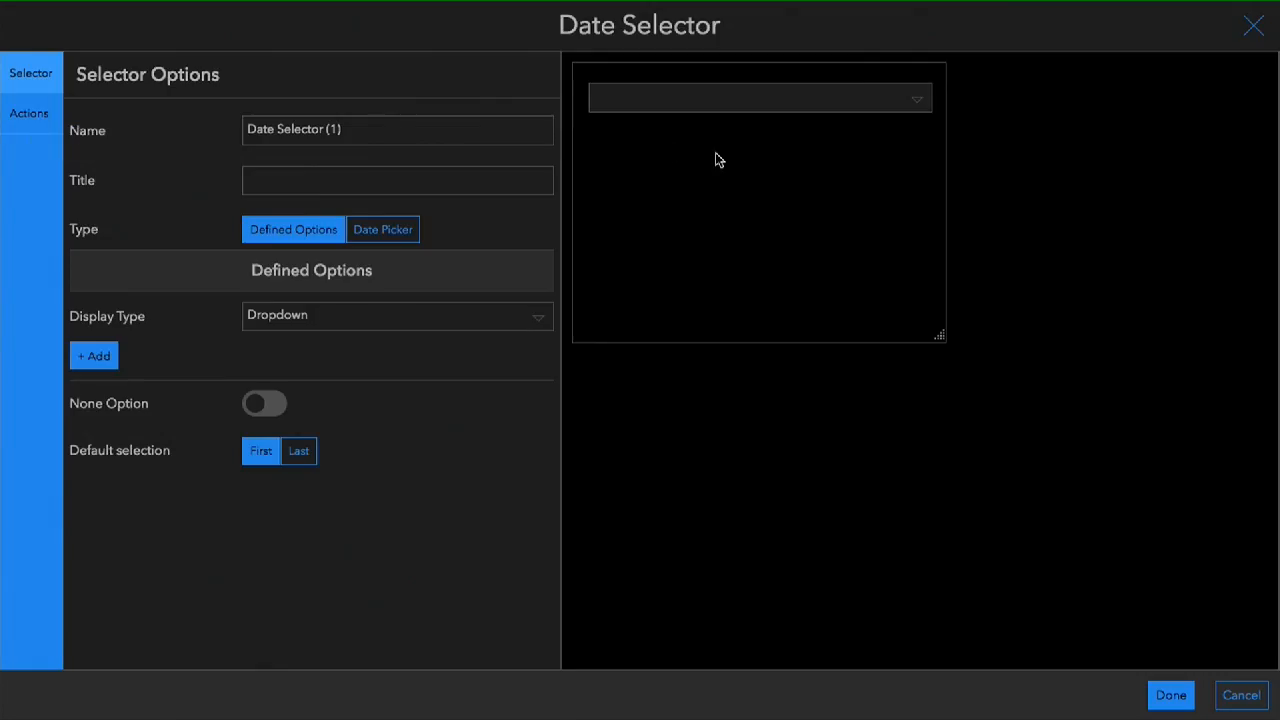
pyautogui.click(375, 180)
pyautogui.write('Due')
pyautogui.click(497, 596)
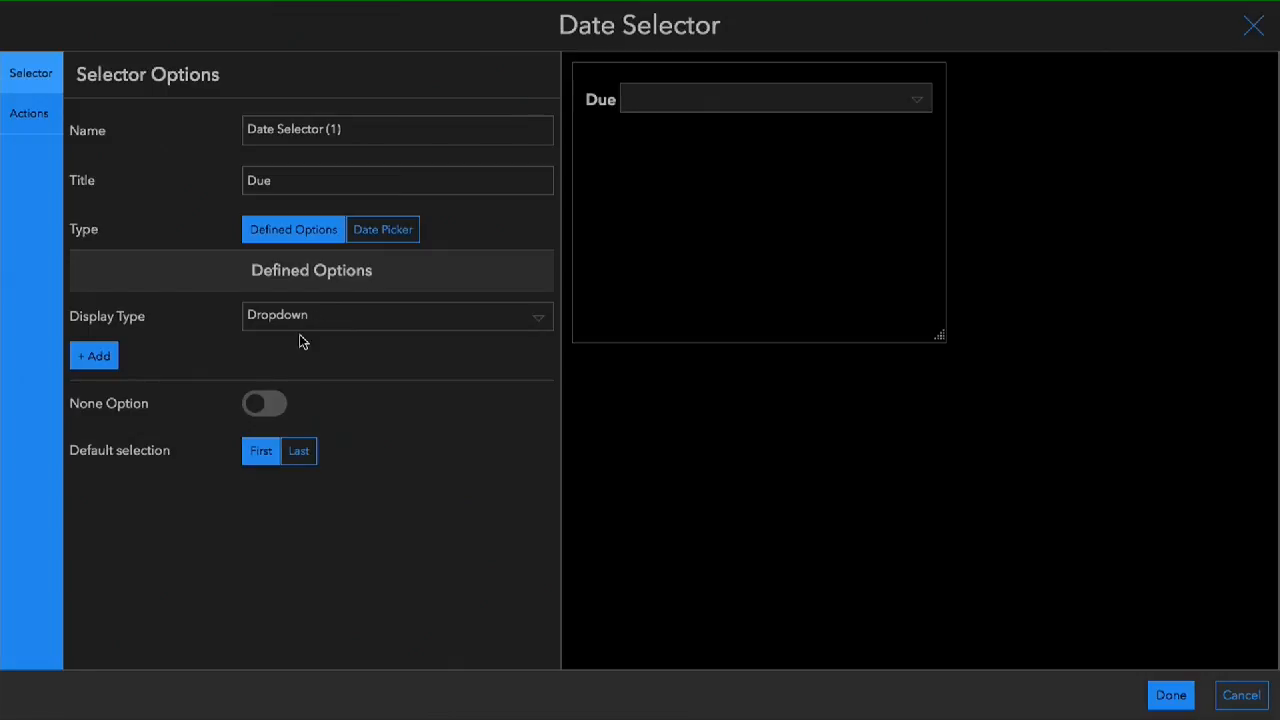
# - Add a defined option named Today to the Due selector, with the operator "is" and the period Today
pyautogui.click(88, 357)
pyautogui.click(127, 384)
pyautogui.write('Today')
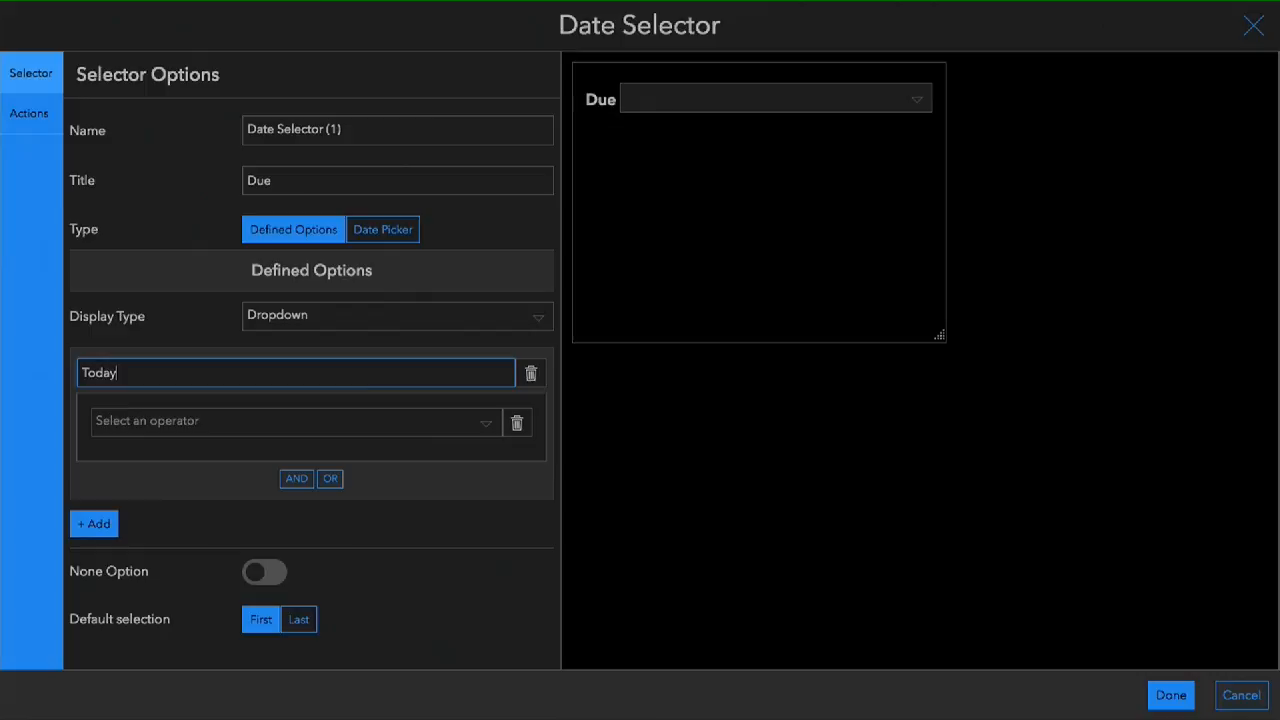
pyautogui.click(157, 421)
pyautogui.click(130, 380)
pyautogui.click(134, 421)
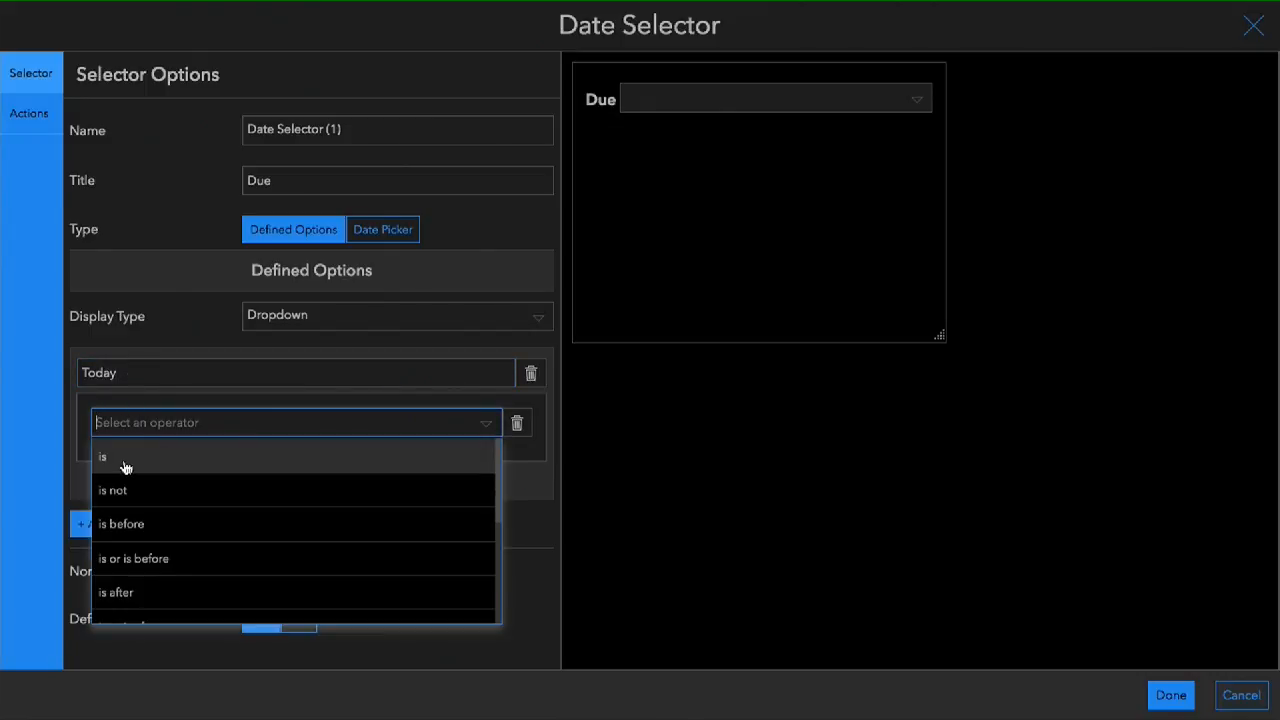
pyautogui.click(125, 457)
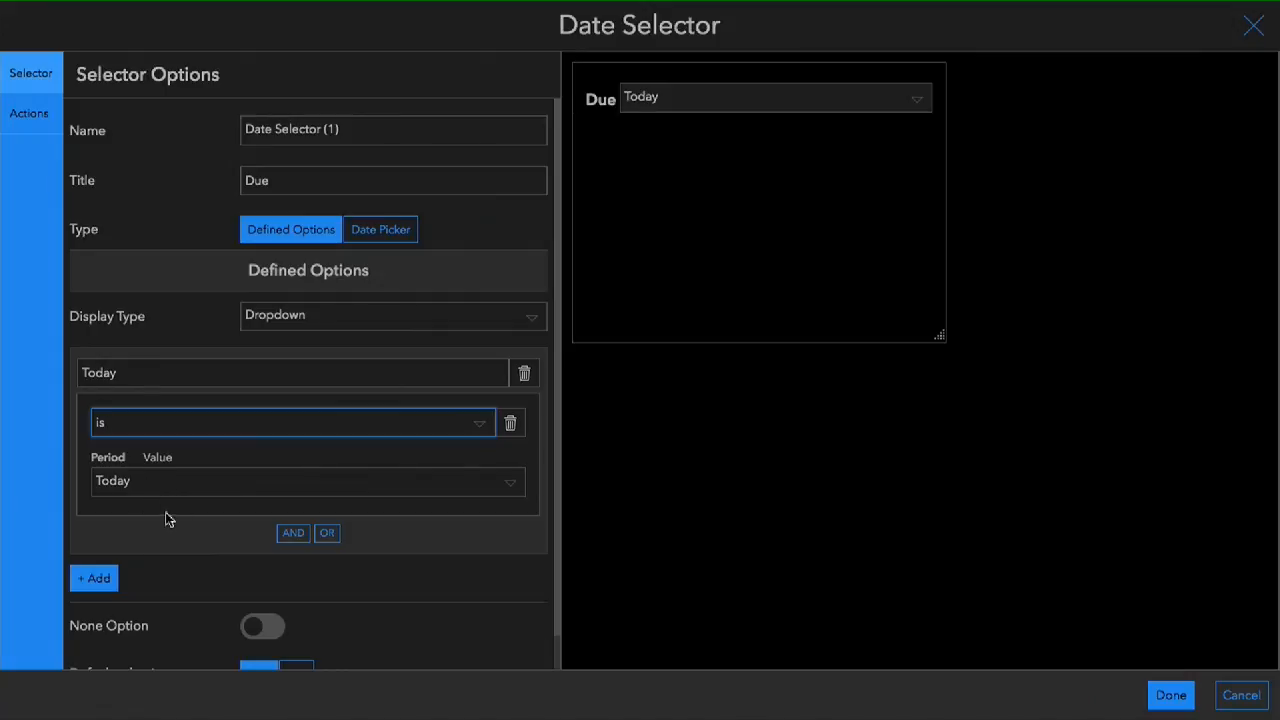
pyautogui.click(198, 488)
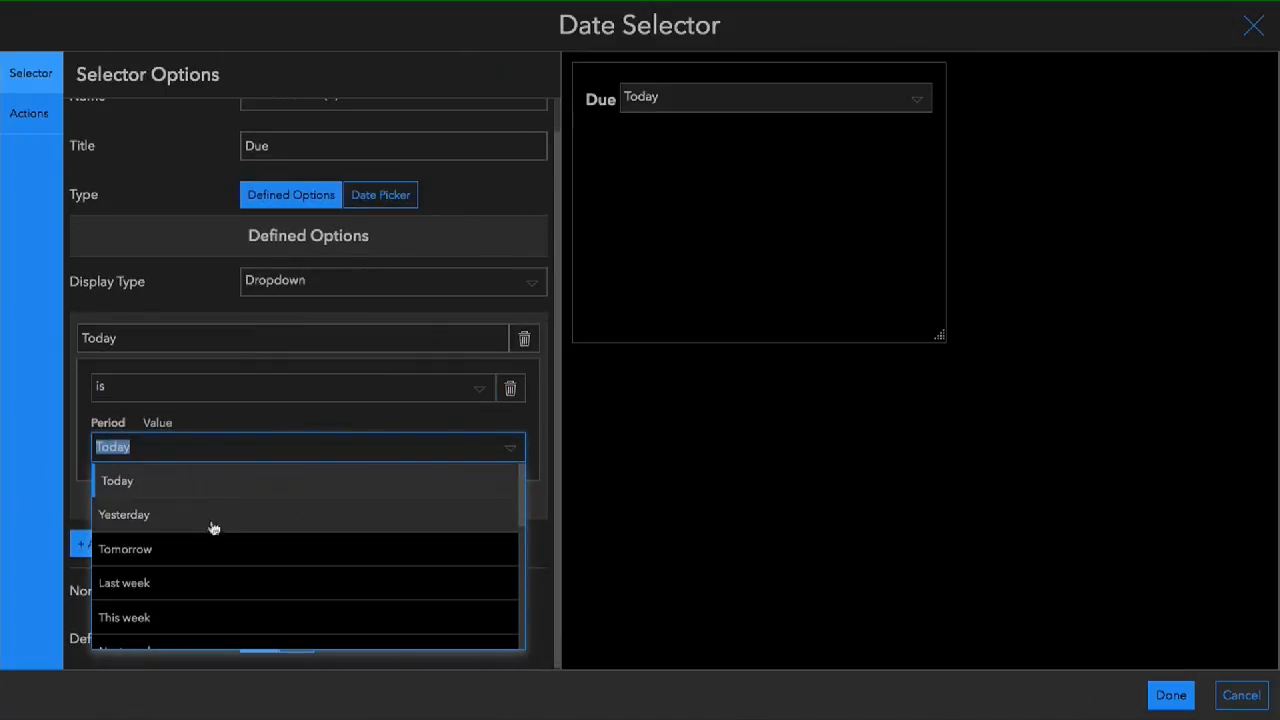
pyautogui.click(258, 426)
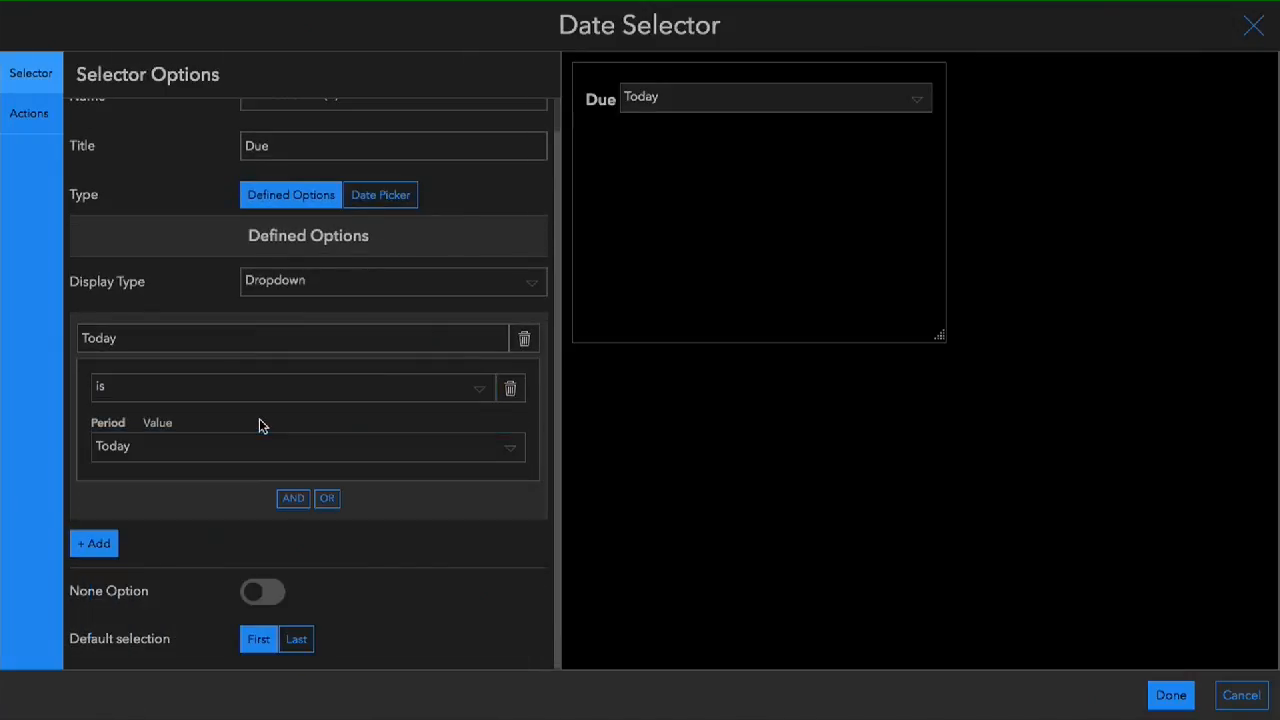
# - Add a second defined option named Tomorrow, with the operator "is" and the period Tomorrow
pyautogui.click(107, 543)
pyautogui.click(119, 562)
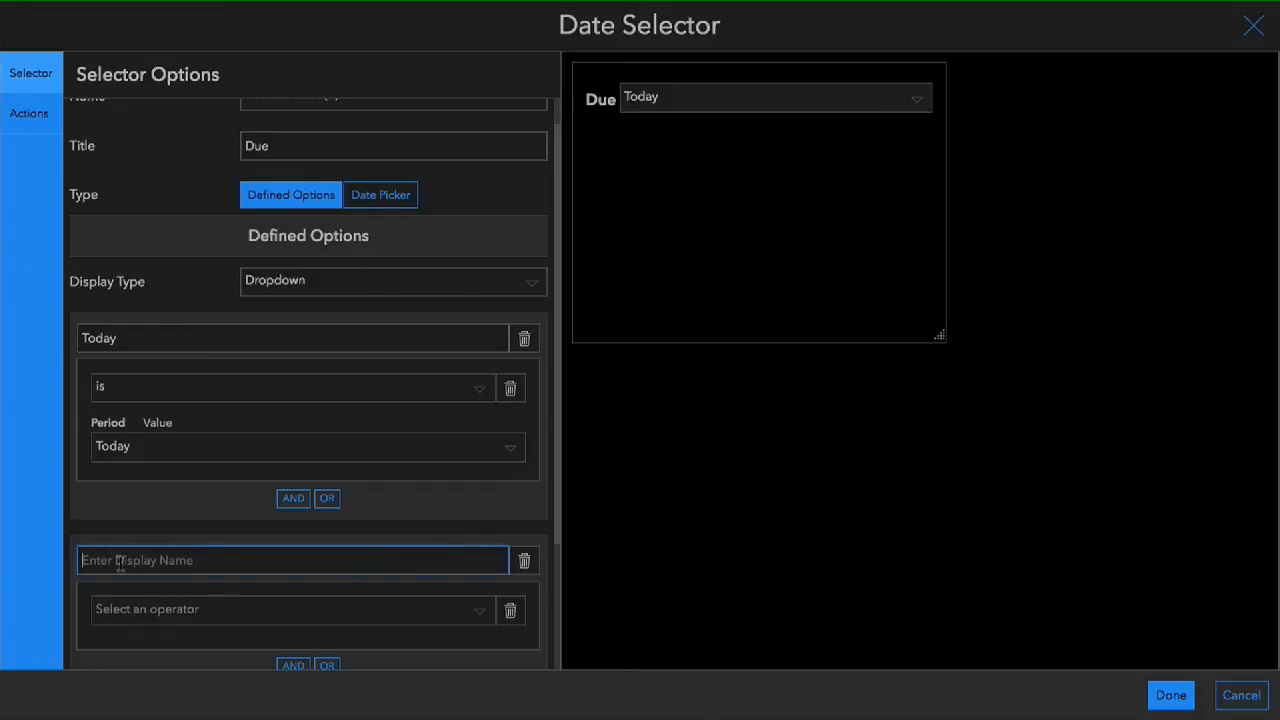
pyautogui.write('Tomorrow')
pyautogui.click(145, 613)
pyautogui.click(148, 482)
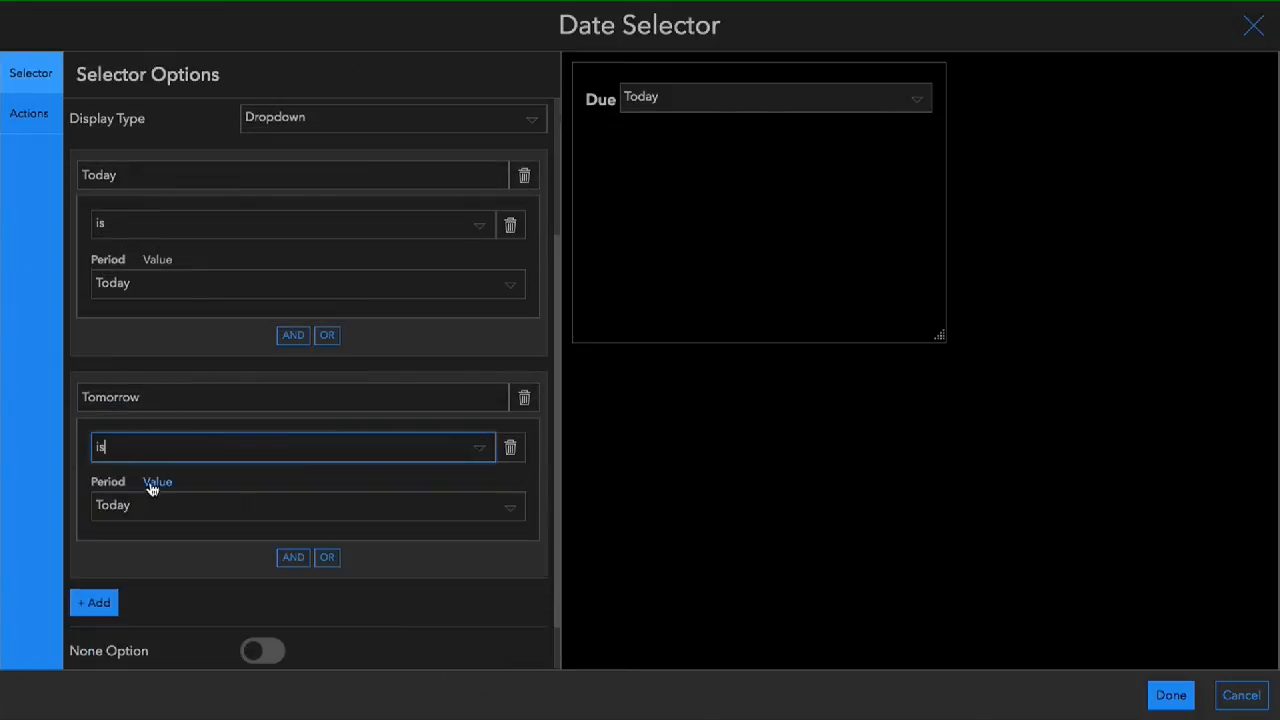
pyautogui.click(134, 515)
pyautogui.click(130, 549)
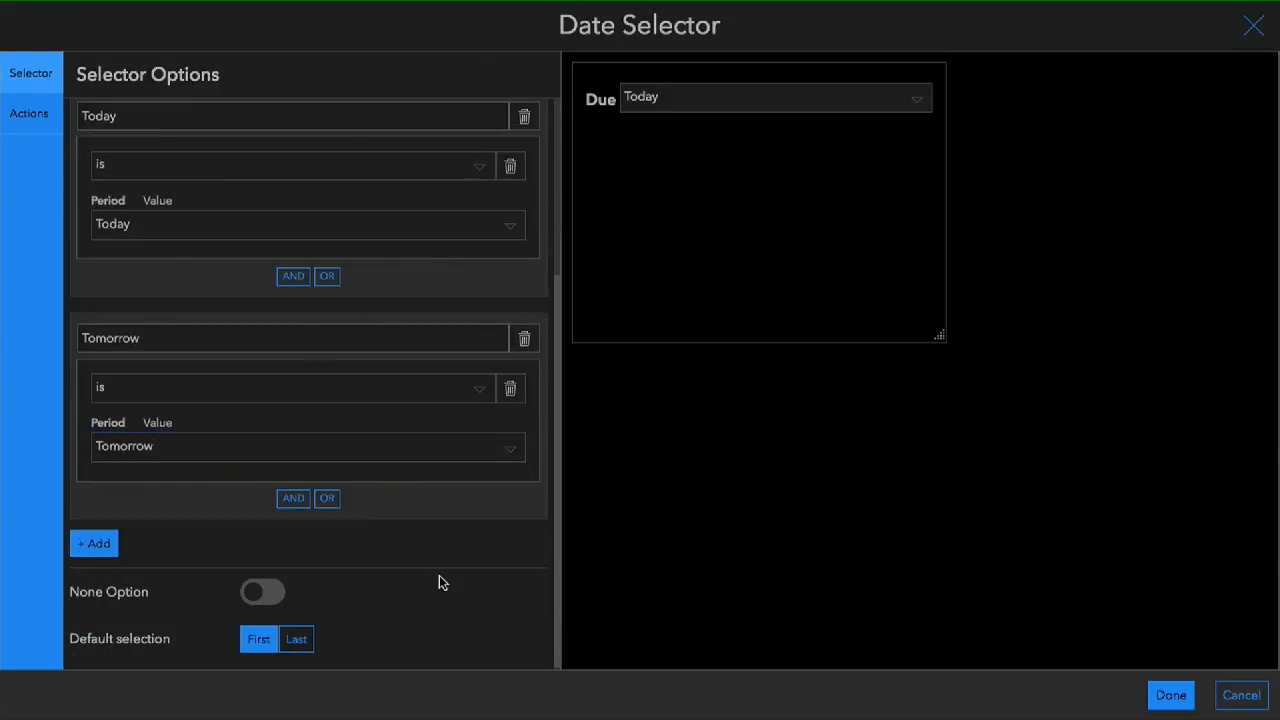
# - Enable the None option for the Due selector and label it All Dates
pyautogui.click(267, 597)
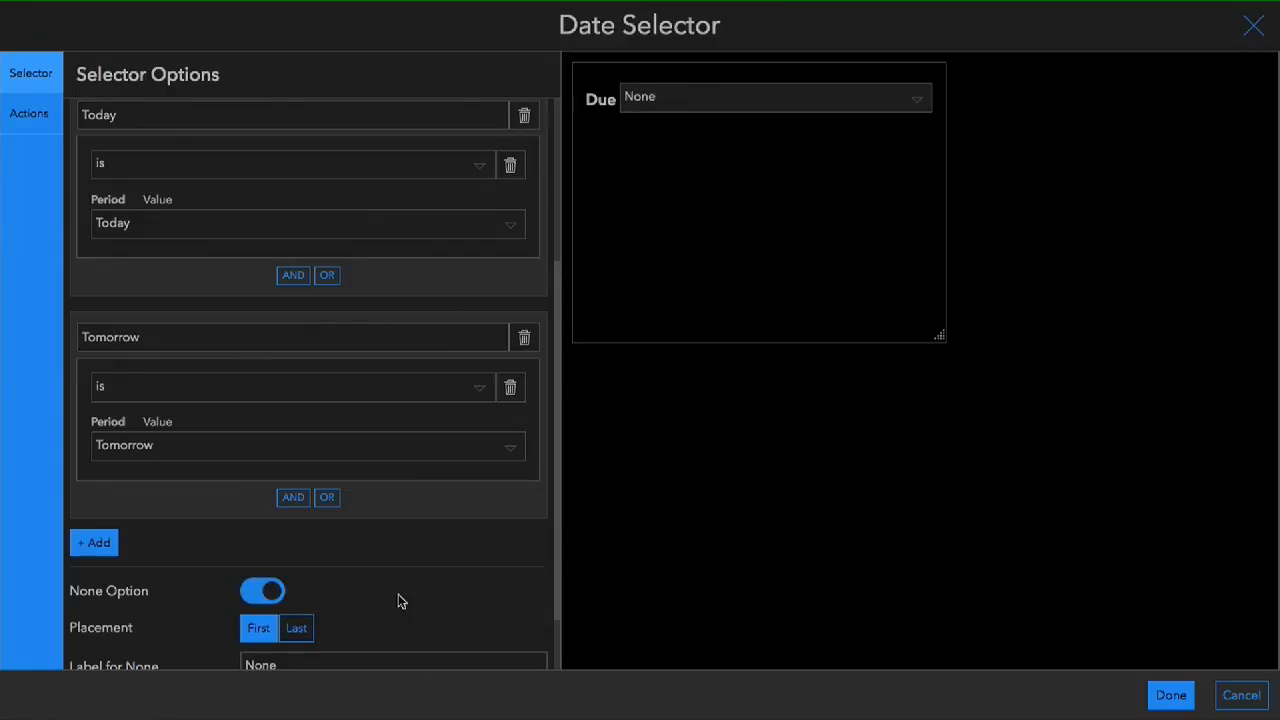
pyautogui.scroll(-1, 400, 600)
pyautogui.doubleClick(322, 591)
pyautogui.write('All Dates')
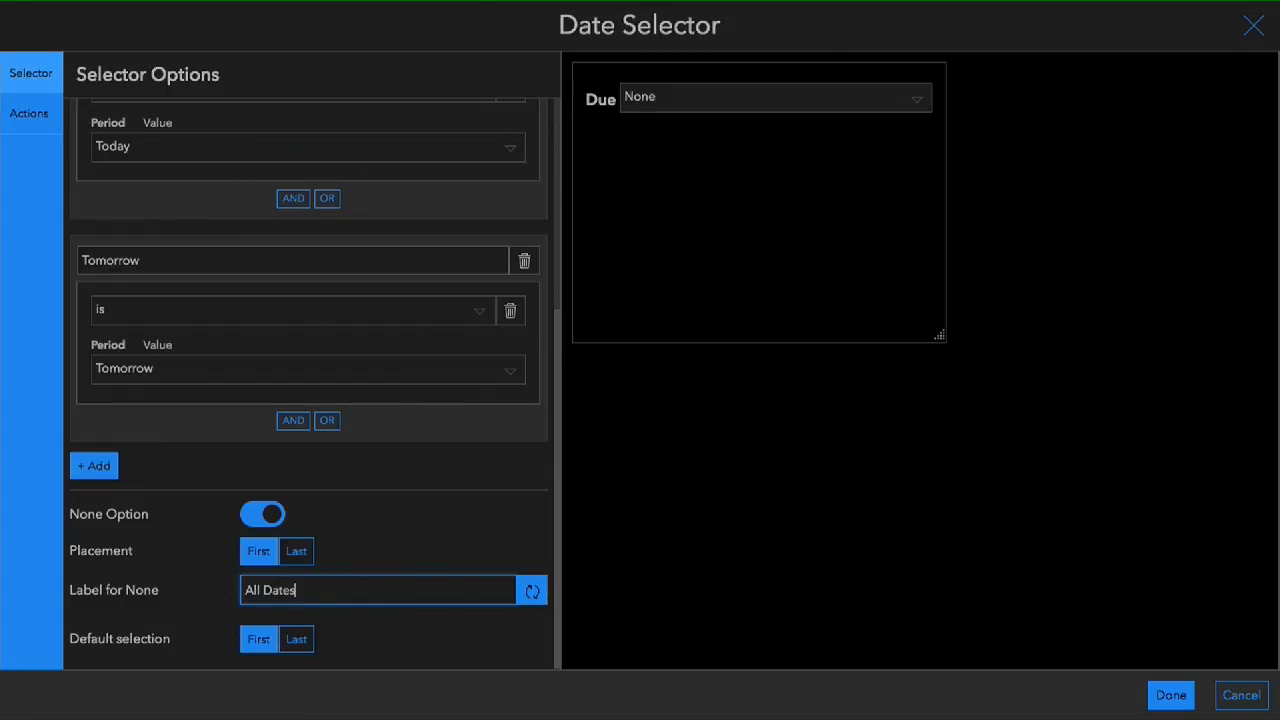
# - Apply the None label and preview the list of options in the Due selector
pyautogui.click(475, 540)
pyautogui.click(921, 95)
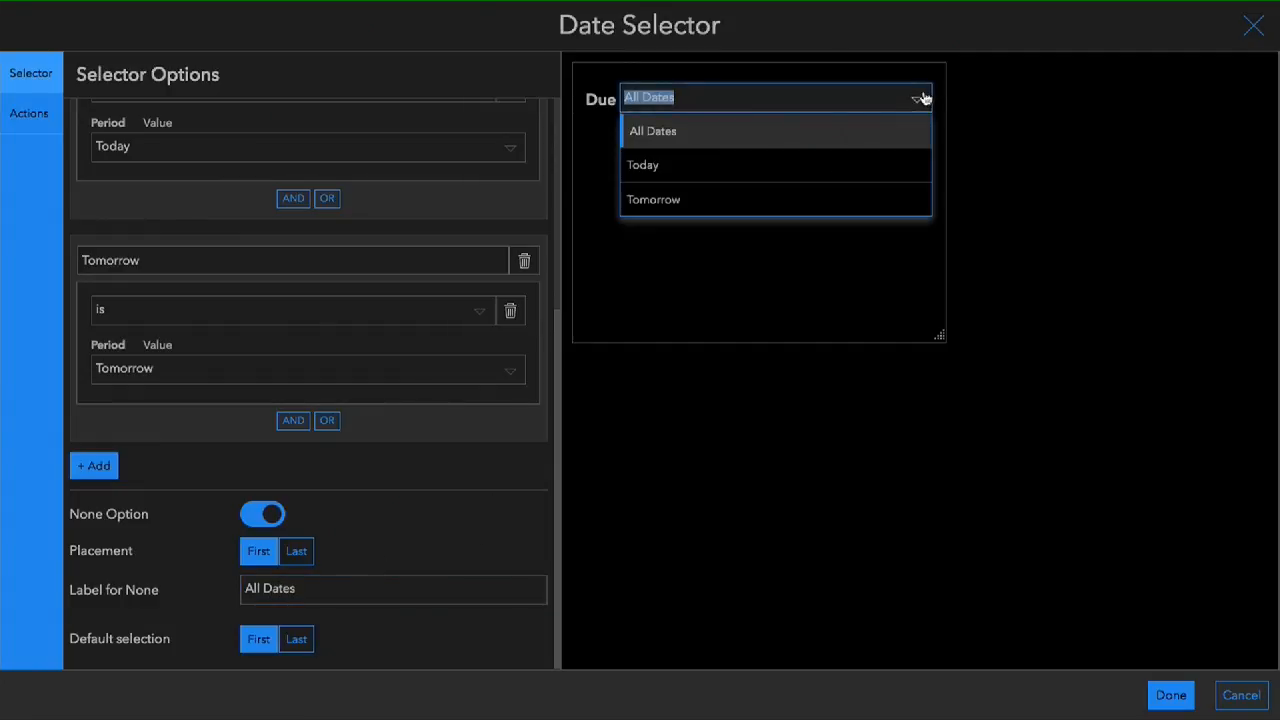
pyautogui.click(836, 415)
# - Add a Filter action to the Due selector that targets the Completed indicator on the Due Date field
pyautogui.click(30, 128)
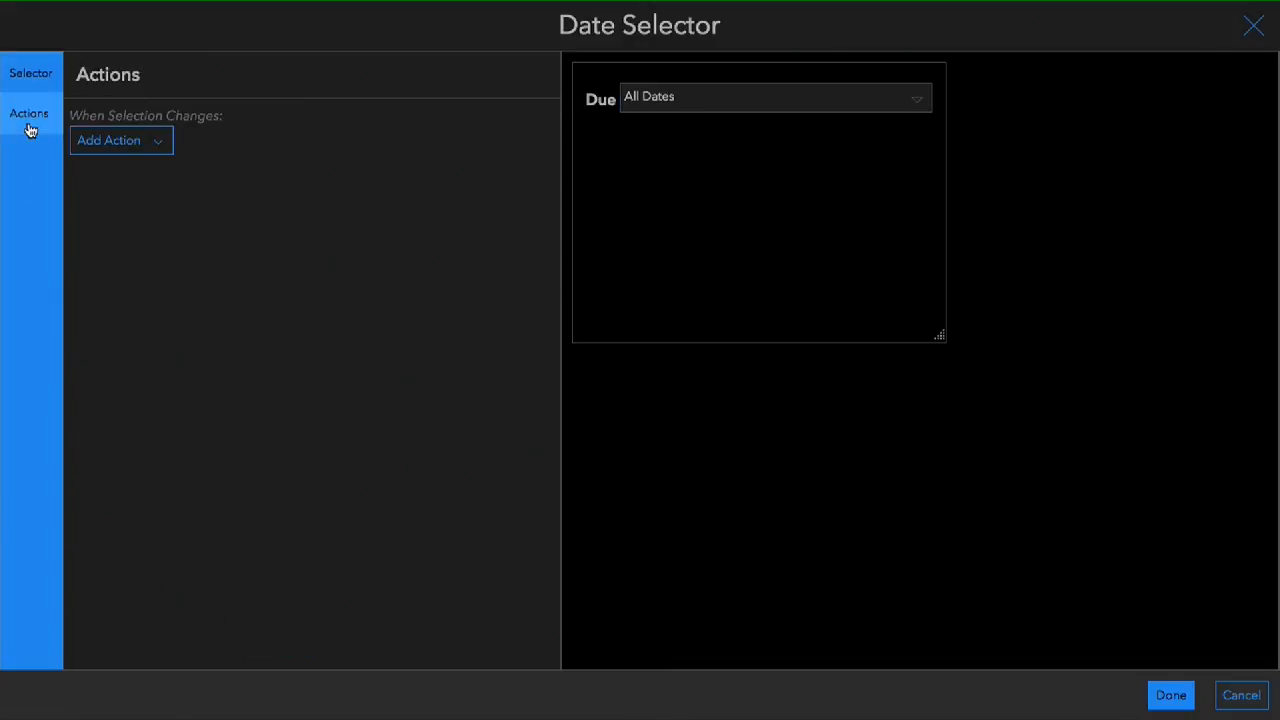
pyautogui.click(151, 146)
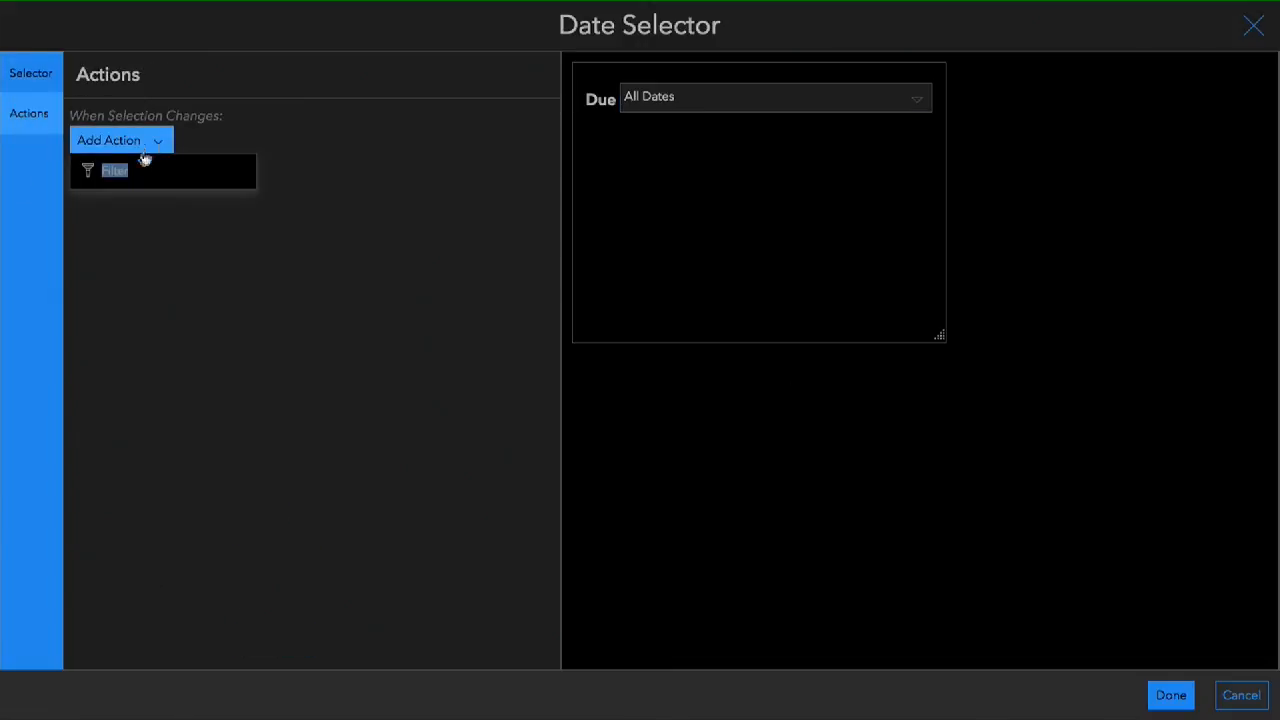
pyautogui.click(118, 171)
pyautogui.click(536, 155)
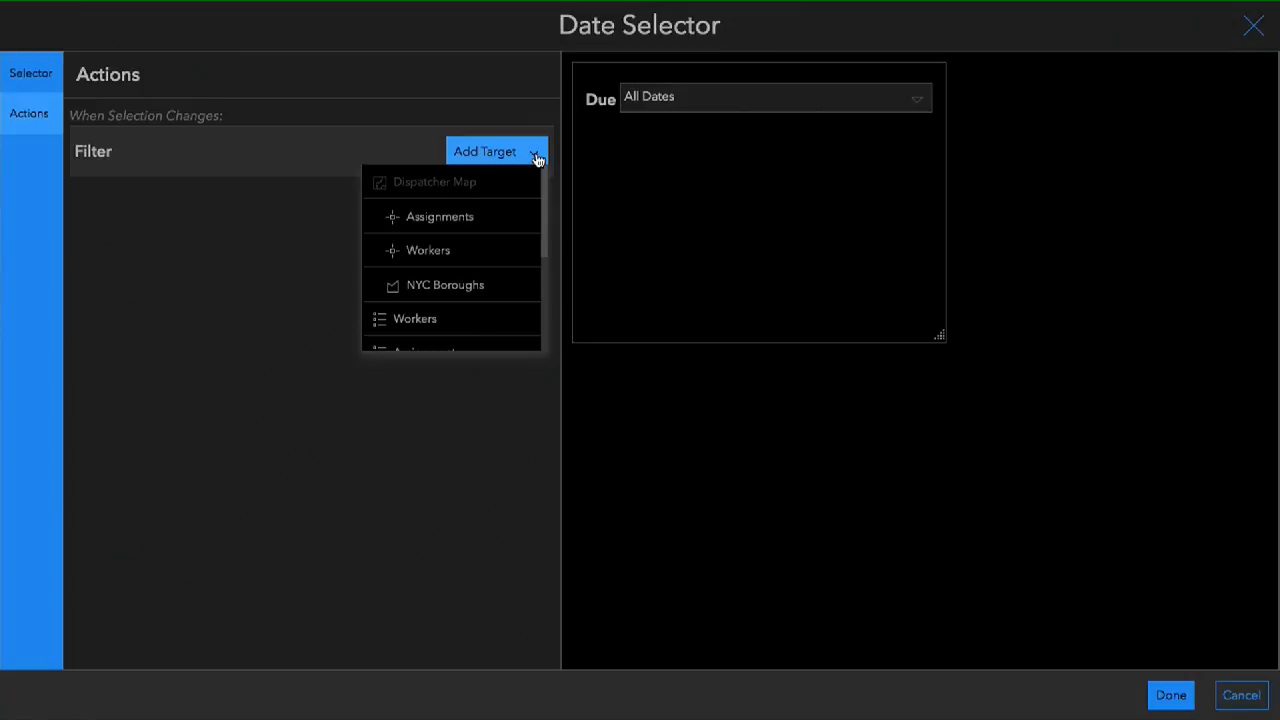
pyautogui.scroll(-3, 431, 304)
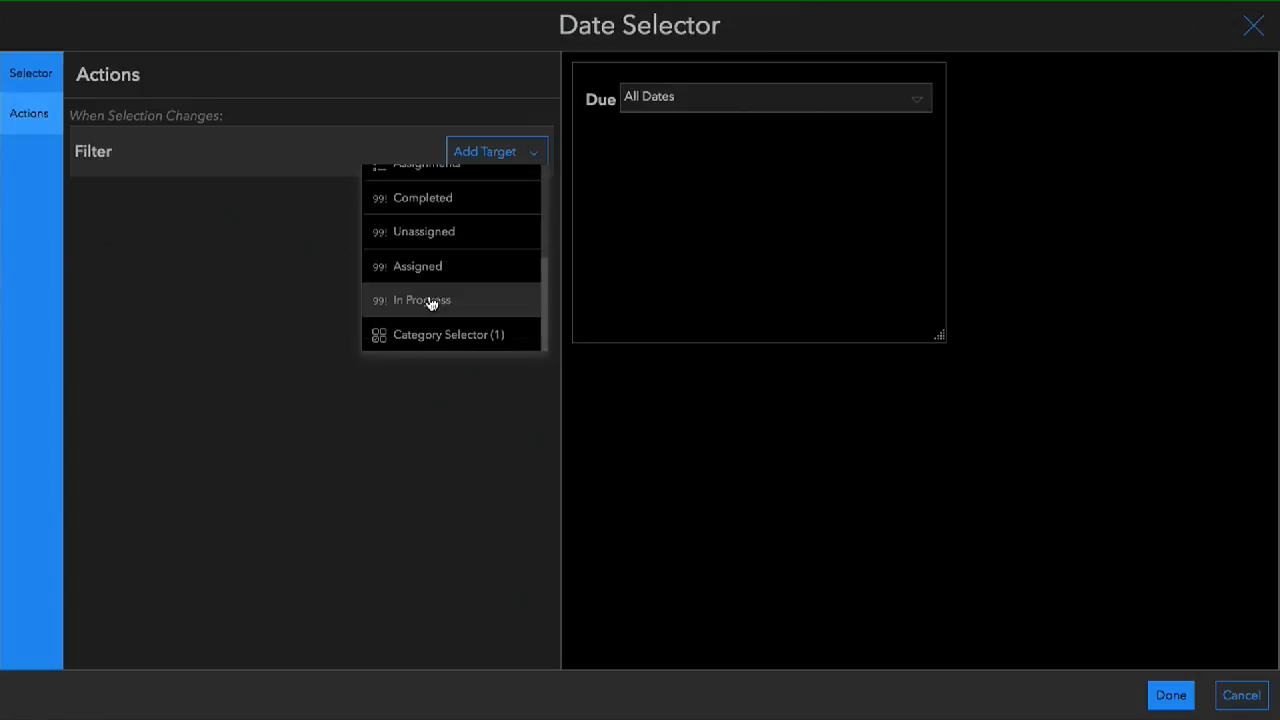
pyautogui.click(421, 203)
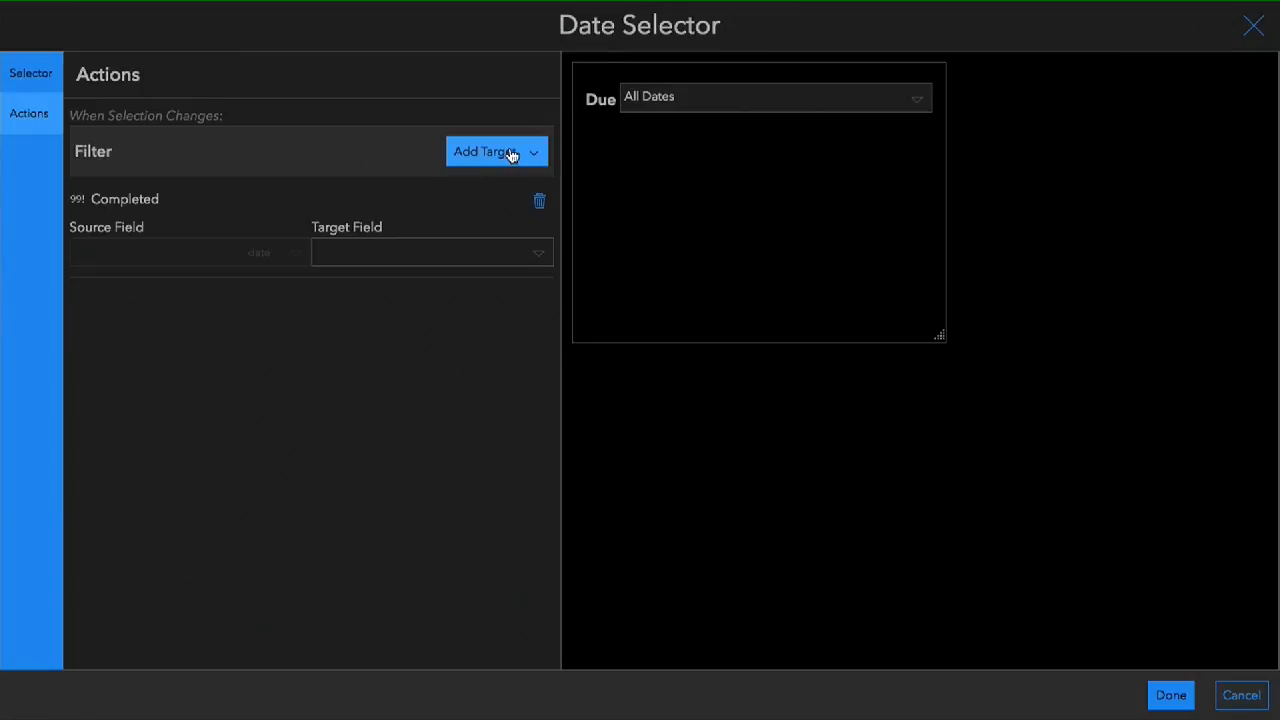
pyautogui.click(450, 262)
pyautogui.click(412, 288)
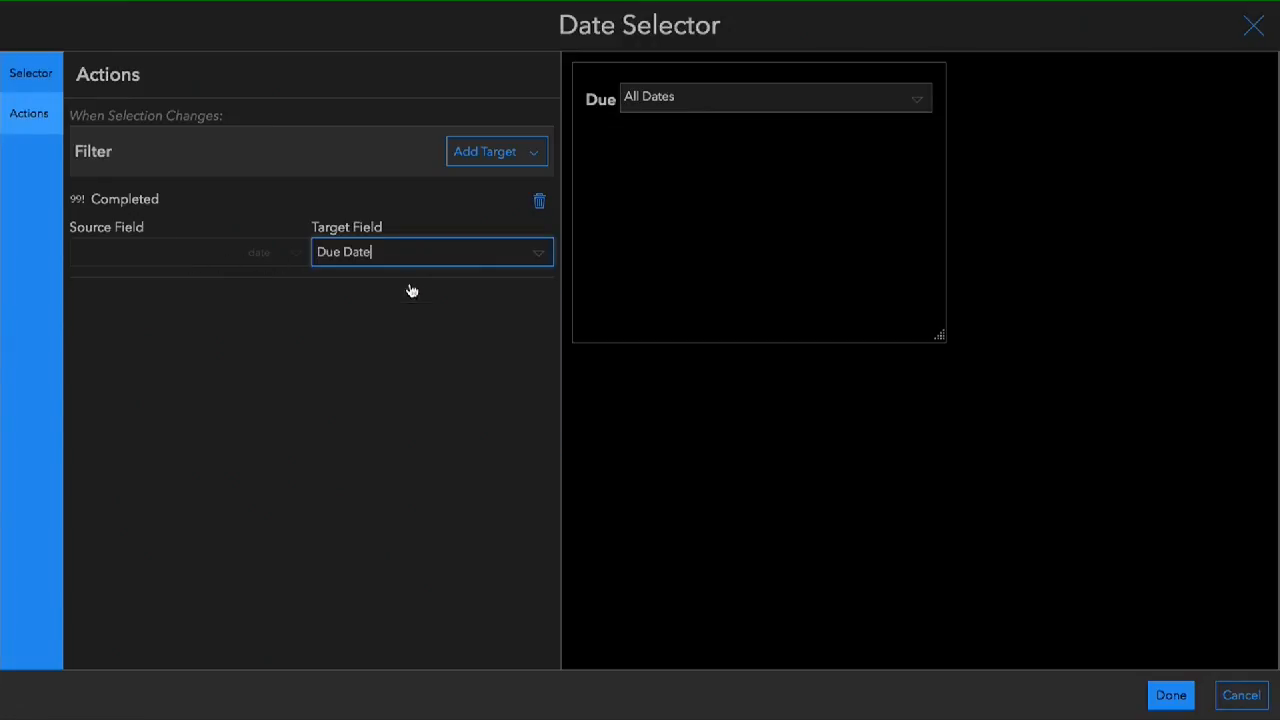
# - Add the Unassigned, Assigned and In Progress indicators as further targets of the Due selector's Filter action
pyautogui.click(490, 158)
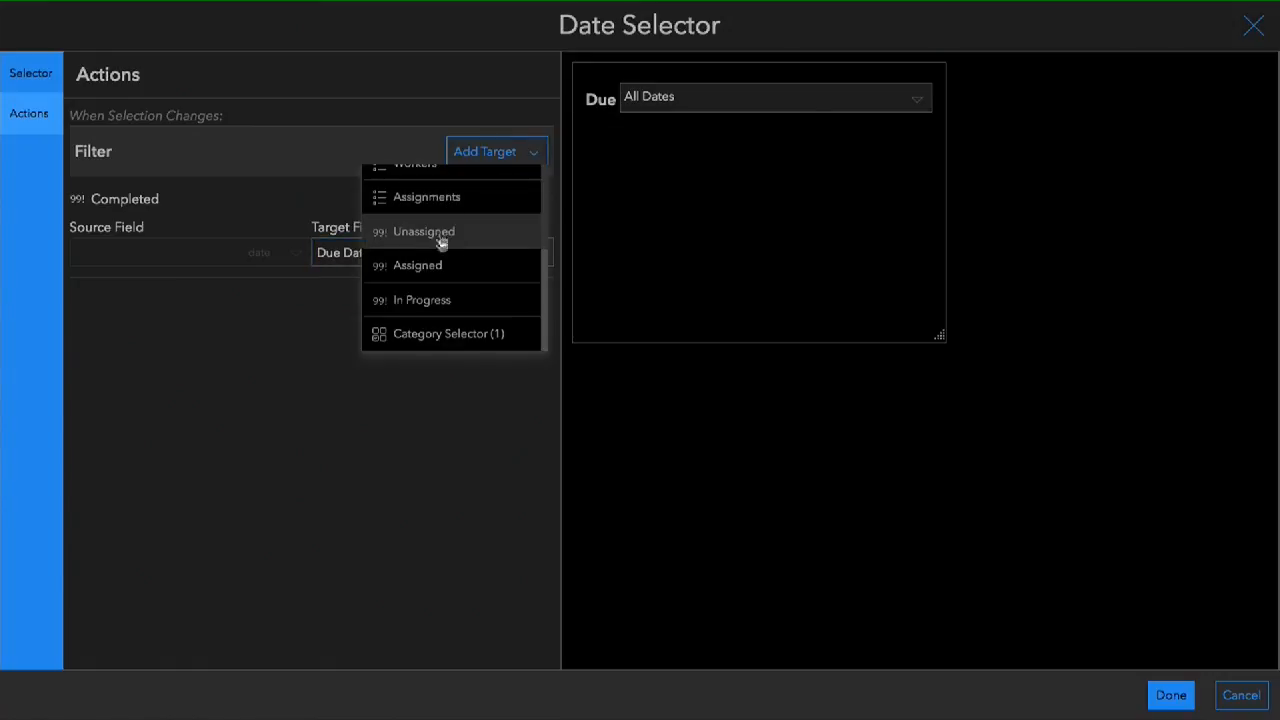
pyautogui.click(435, 250)
pyautogui.click(500, 158)
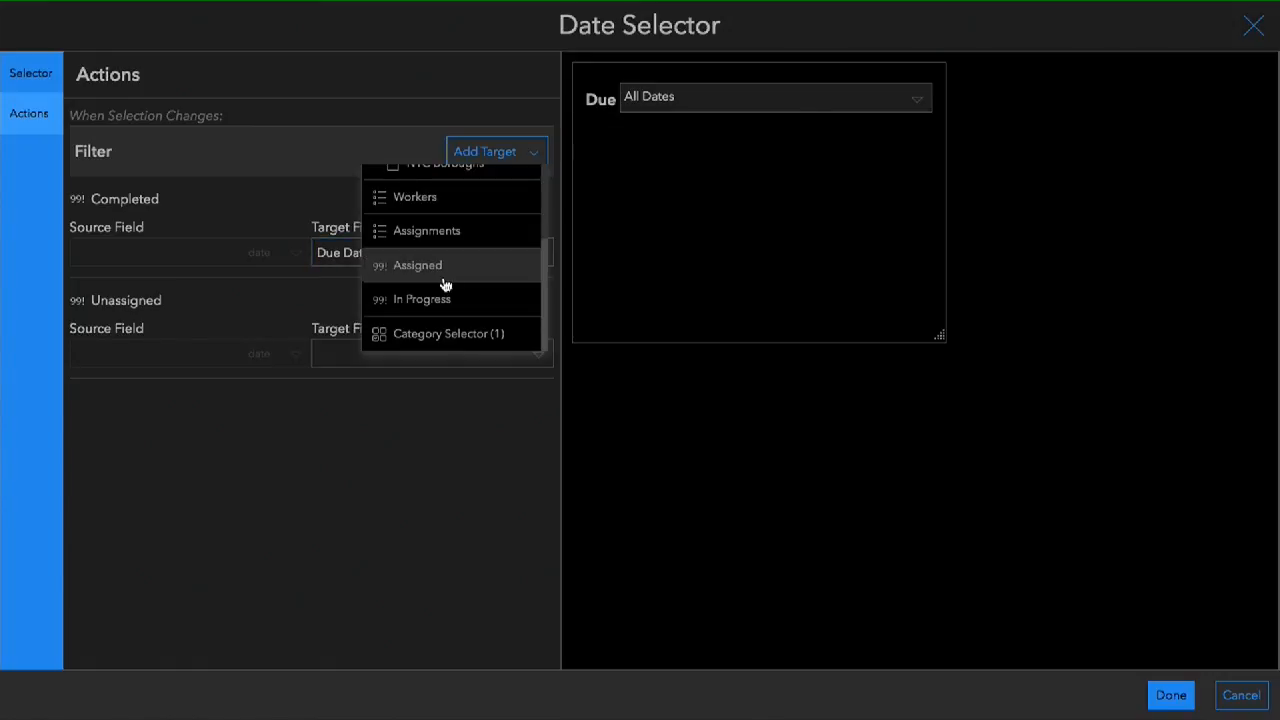
pyautogui.click(443, 272)
pyautogui.click(505, 165)
pyautogui.click(423, 297)
# - Set the target field of the Unassigned, Assigned and In Progress indicators to Due Date and finish the date selector
pyautogui.click(415, 353)
pyautogui.click(372, 388)
pyautogui.click(372, 455)
pyautogui.click(366, 485)
pyautogui.click(397, 556)
pyautogui.click(417, 483)
pyautogui.click(1170, 694)
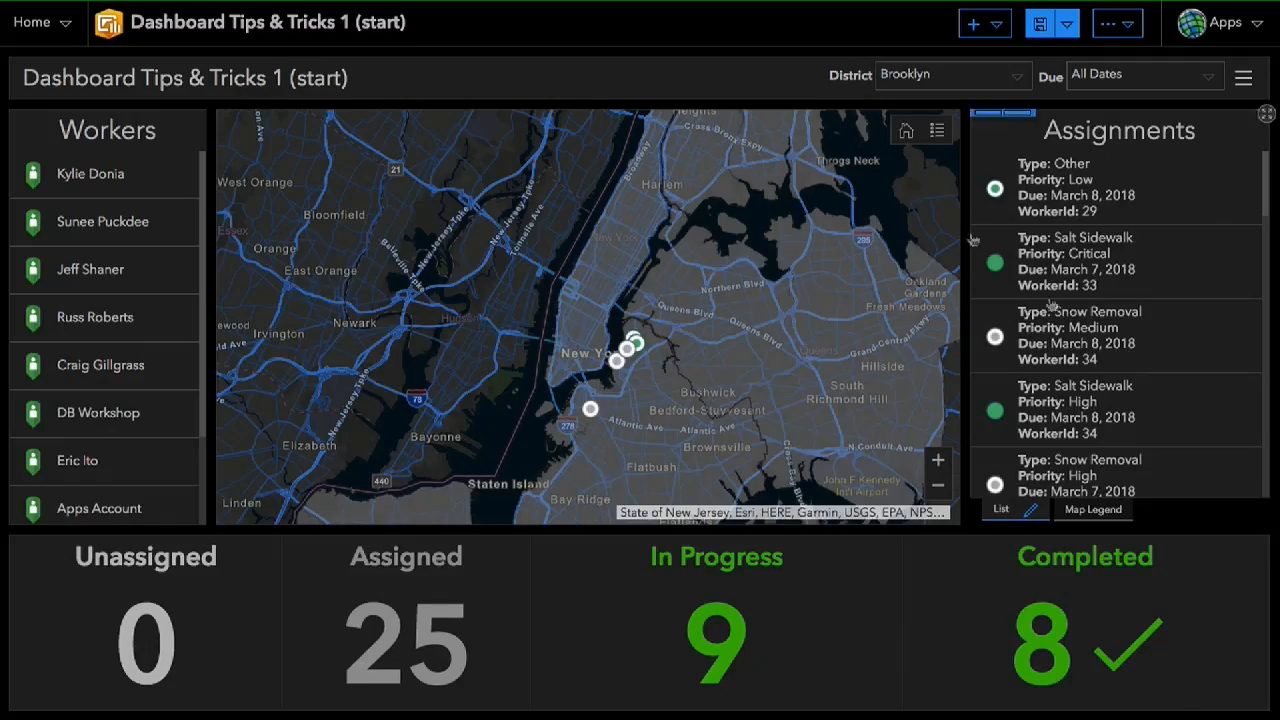
# - Test the Due selector with Today and Tomorrow, and save the dashboard
pyautogui.click(1142, 78)
pyautogui.click(1090, 143)
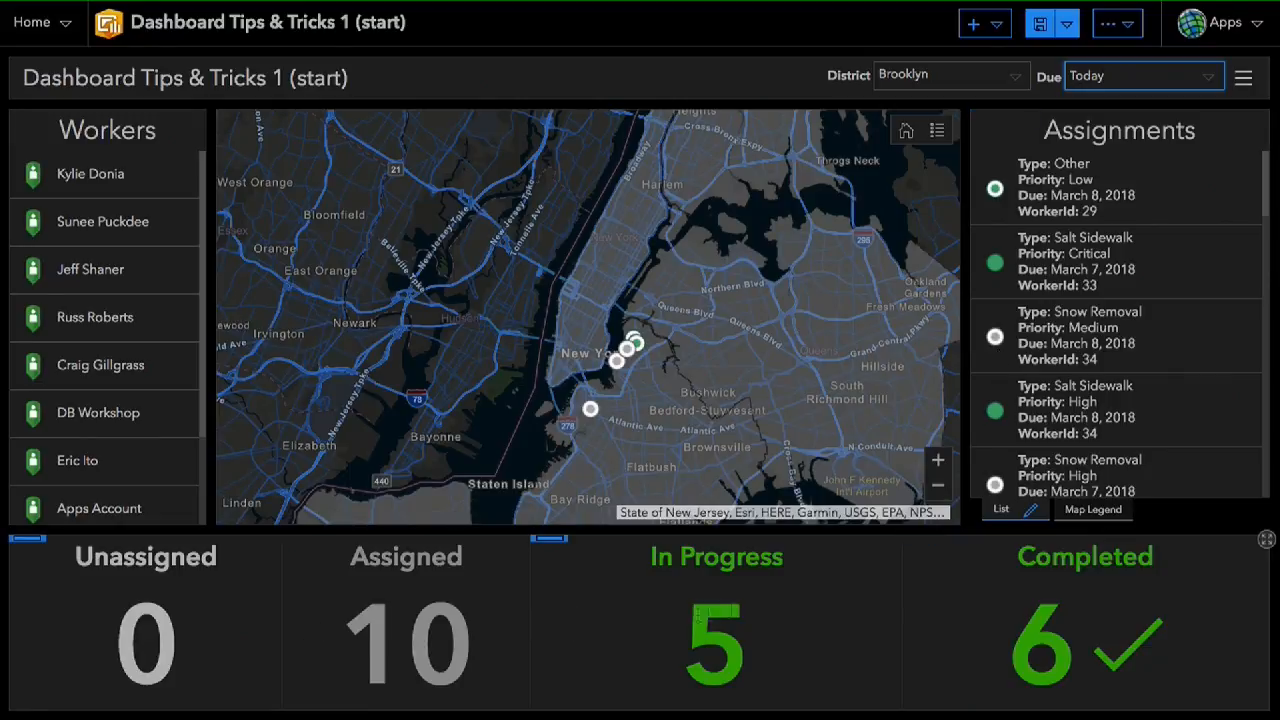
pyautogui.click(1213, 78)
pyautogui.click(1110, 178)
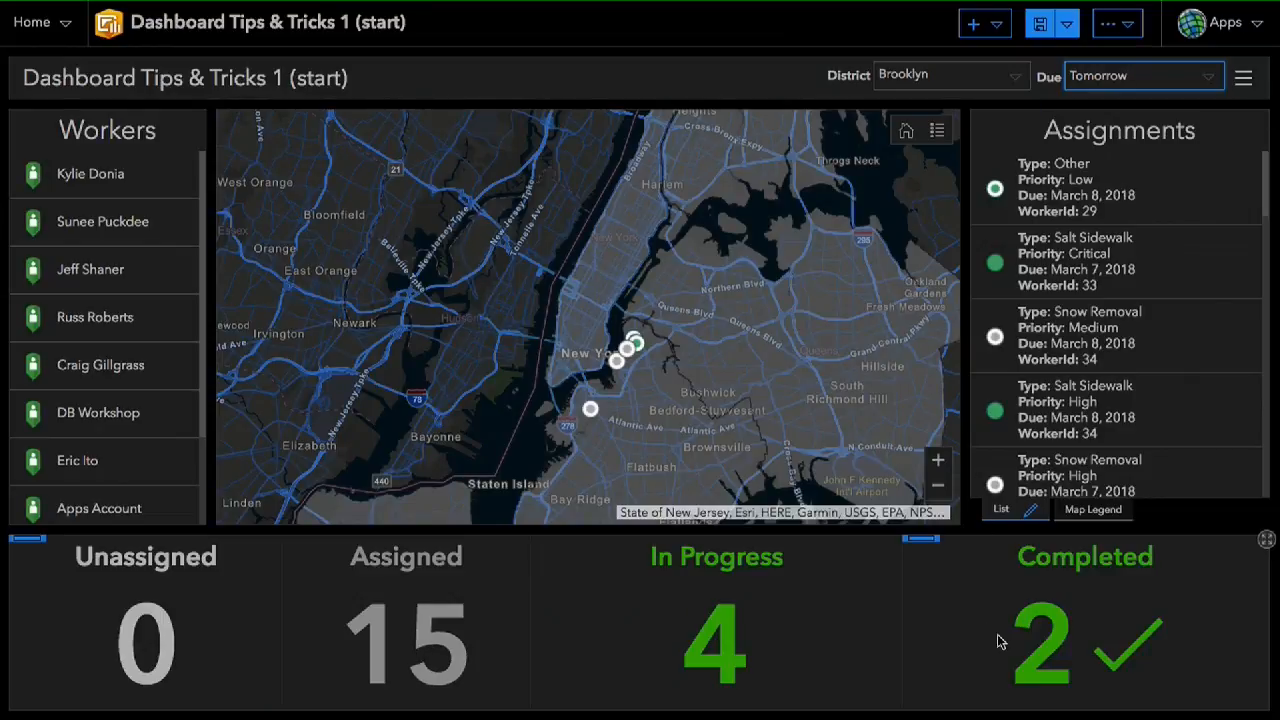
pyautogui.moveTo(1207, 78)
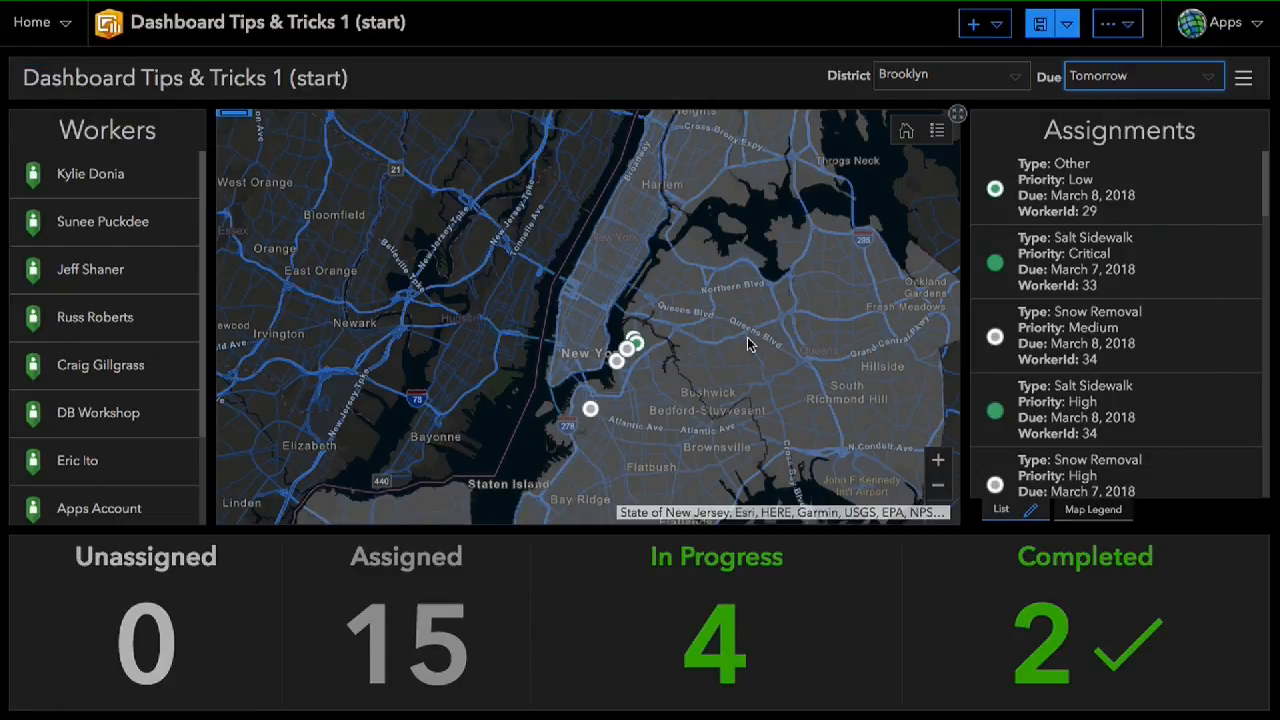
pyautogui.click(1040, 23)
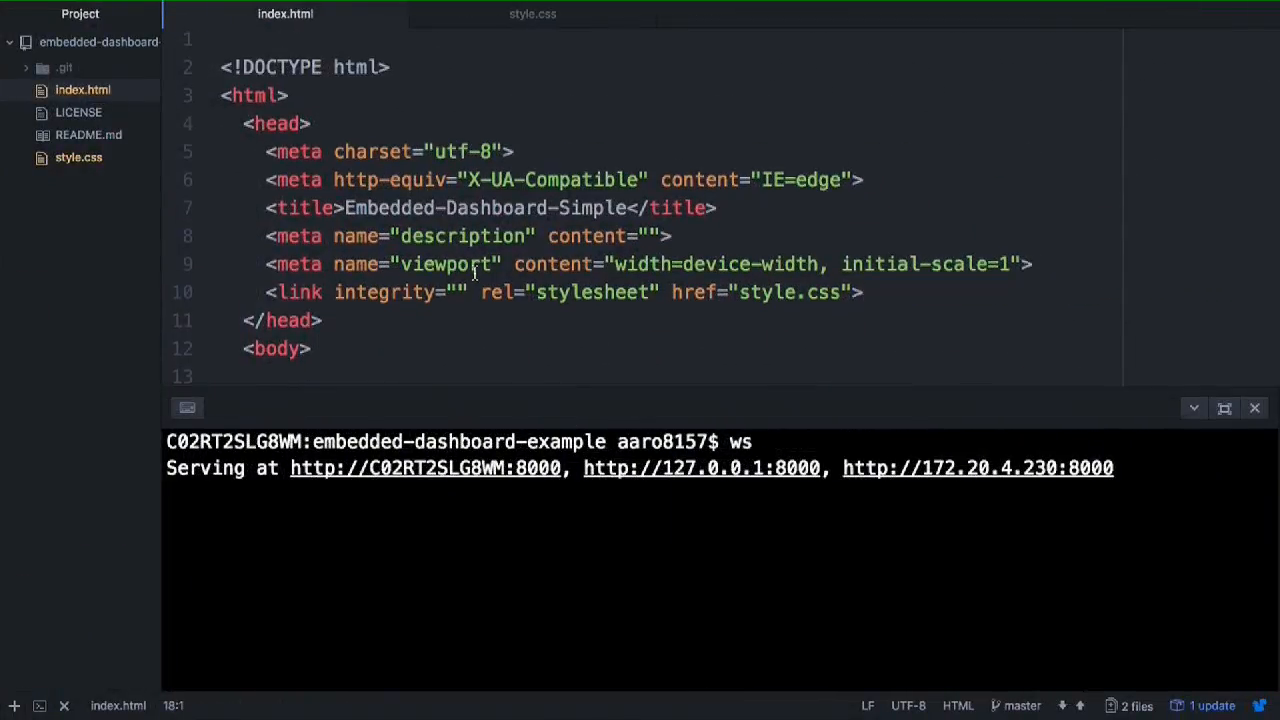
# - Enlarge the code area of index.html and examine the div container and heading that wrap the embedded dashboard
pyautogui.scroll(-1, 425, 262)
pyautogui.moveTo(560, 388); pyautogui.dragTo(554, 545)
pyautogui.scroll(-2, 388, 485)
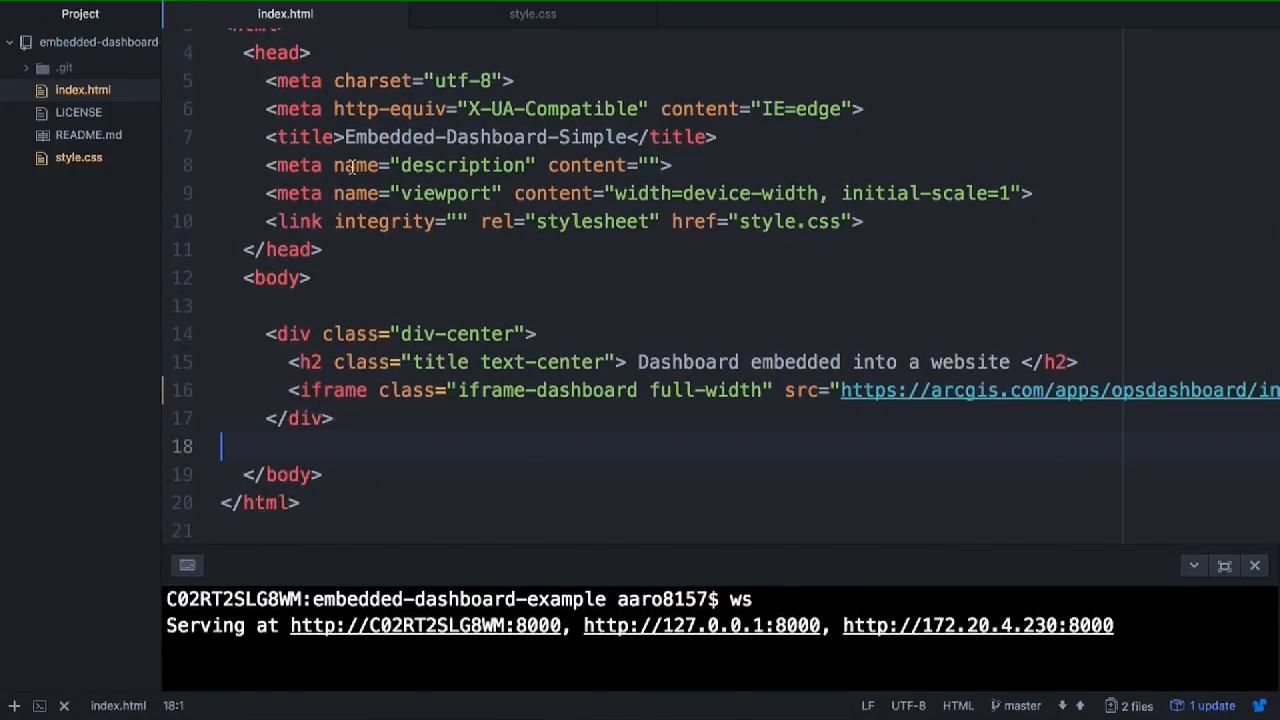
pyautogui.moveTo(266, 334); pyautogui.dragTo(537, 334)
pyautogui.click(340, 419)
pyautogui.doubleClick(305, 419)
pyautogui.moveTo(283, 364); pyautogui.dragTo(930, 364)
pyautogui.click(602, 424)
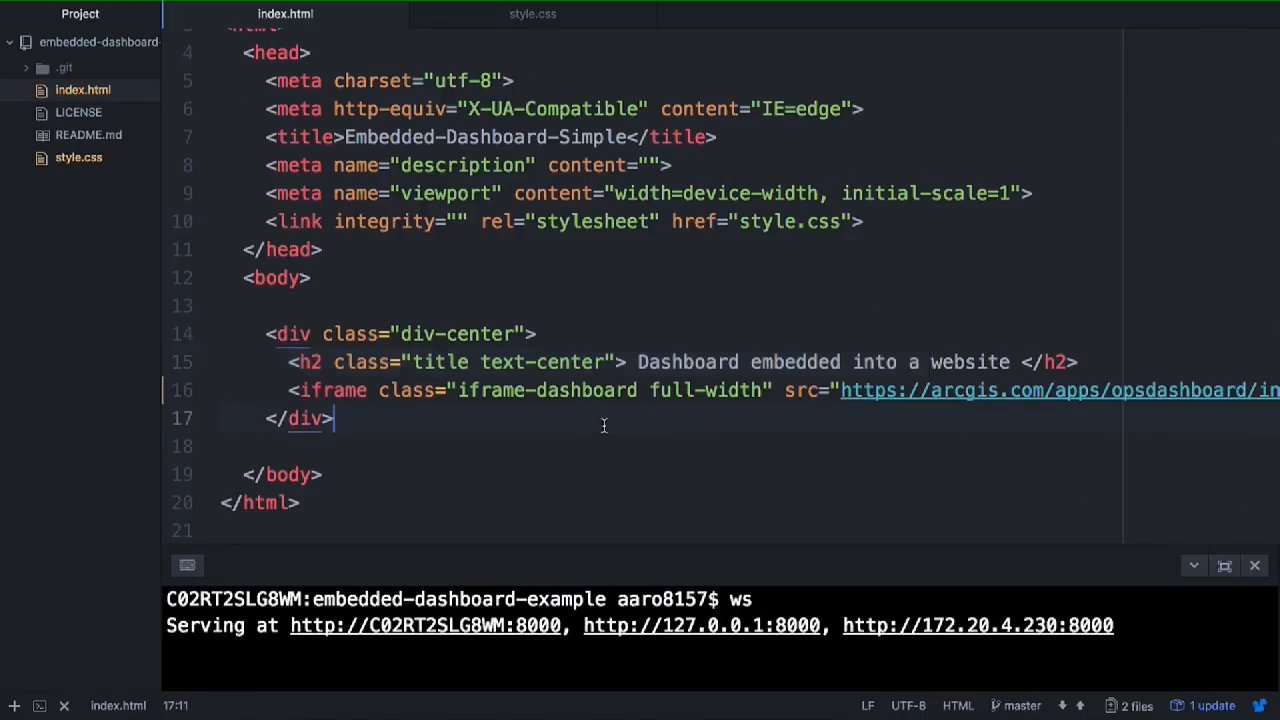
# - Examine the iframe tag in index.html, including its class and the dashboard URL used as its source
pyautogui.moveTo(270, 391); pyautogui.dragTo(688, 394)
pyautogui.hscroll(3, 883, 397)
pyautogui.hscroll(5, 883, 397)
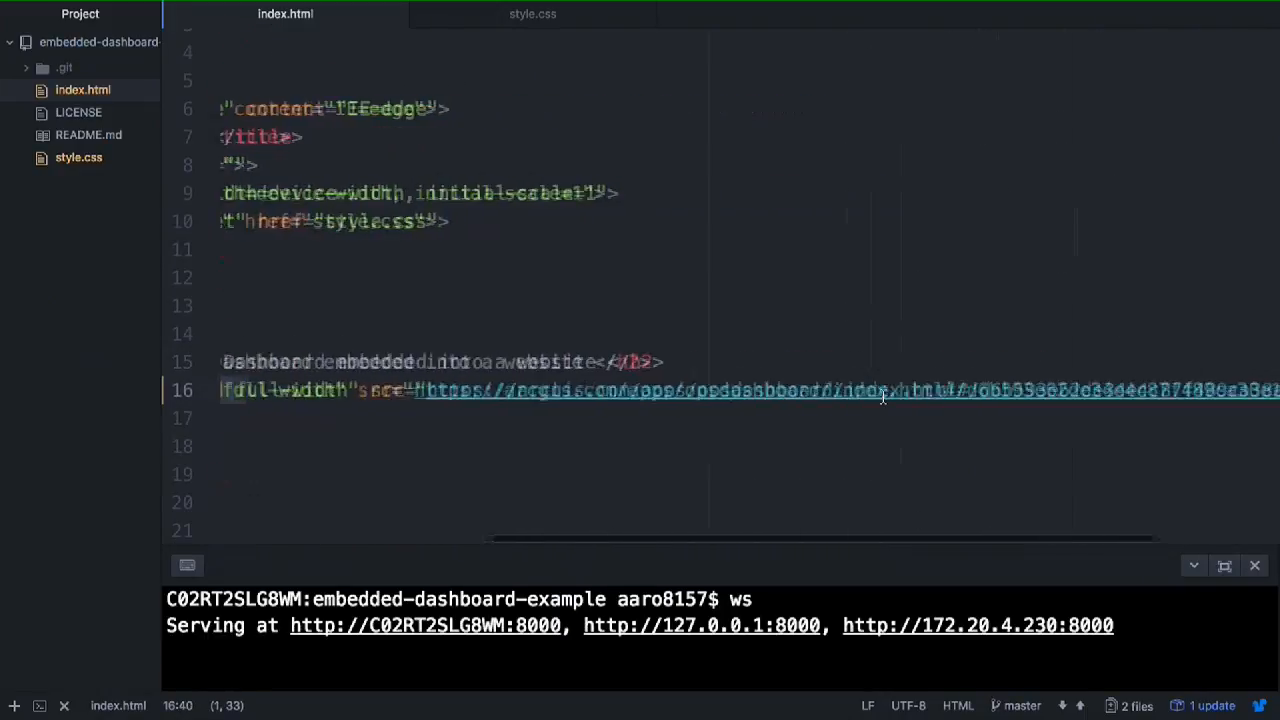
pyautogui.moveTo(264, 390); pyautogui.dragTo(1097, 400)
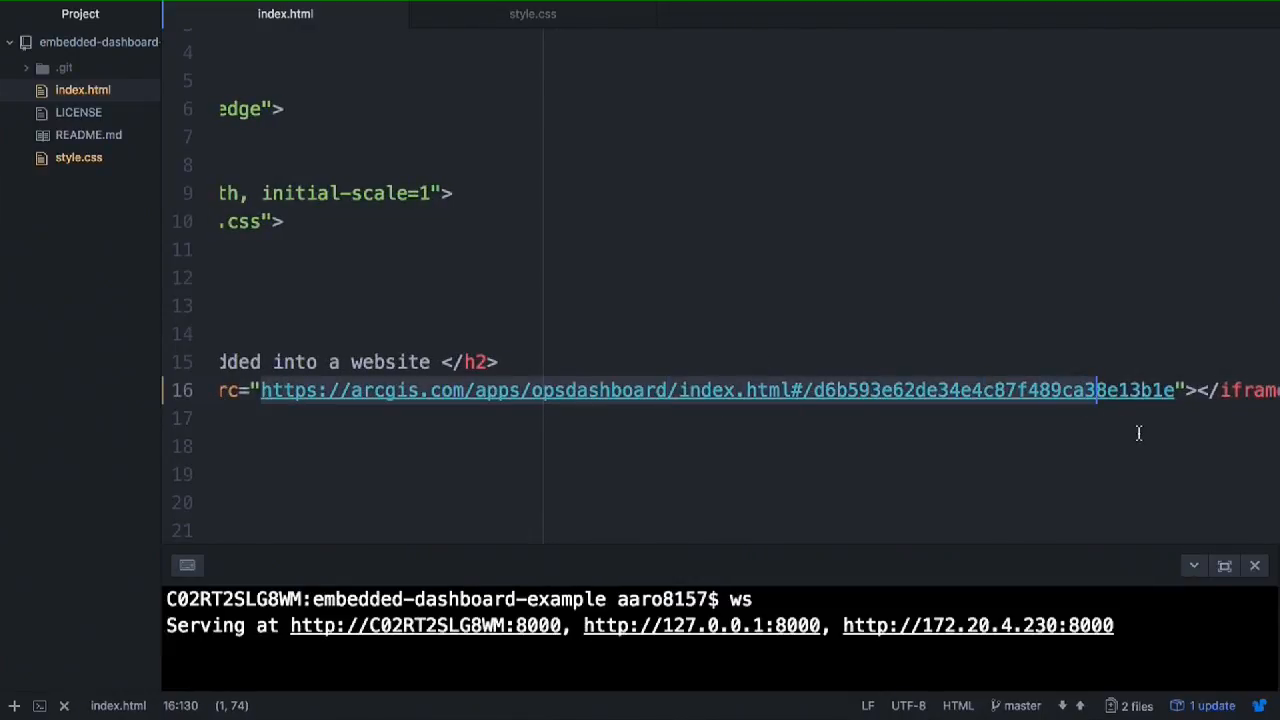
pyautogui.click(1138, 432)
pyautogui.hscroll(-10, 640, 362)
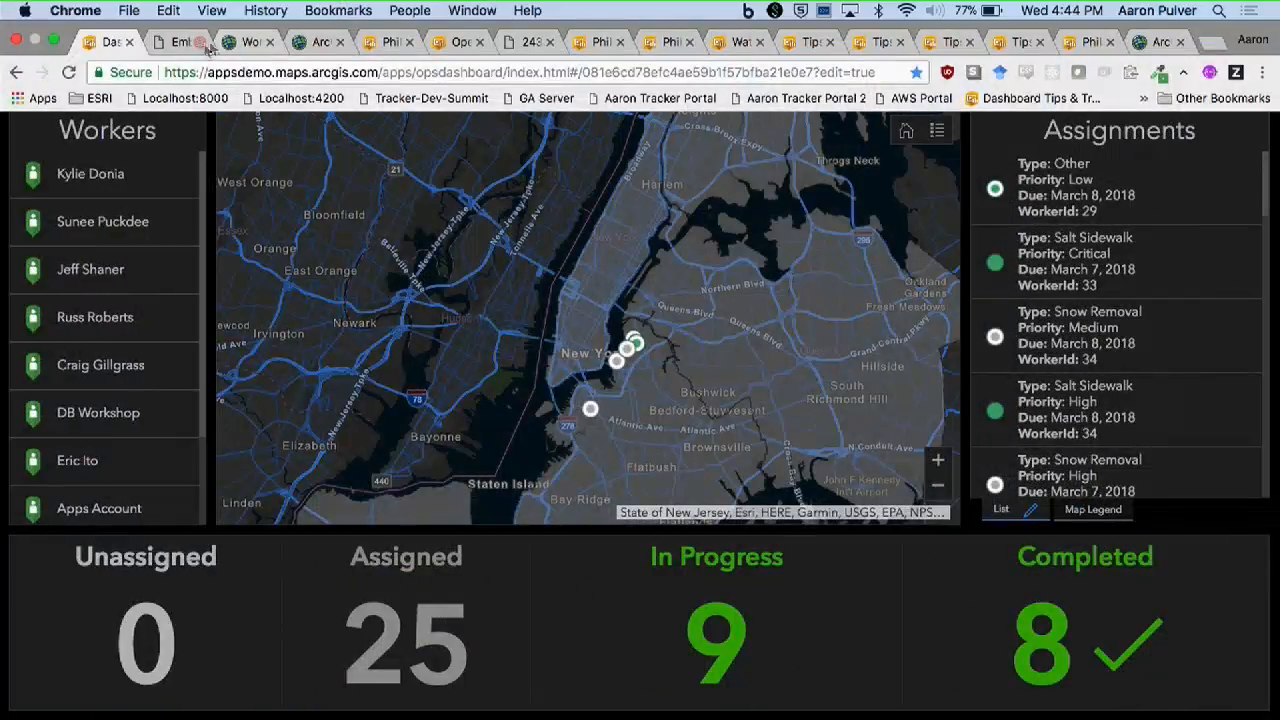
# - Present the Configuring Charts & Dashboard Design slide in PowerPoint and end the slide show
pyautogui.click(207, 47)
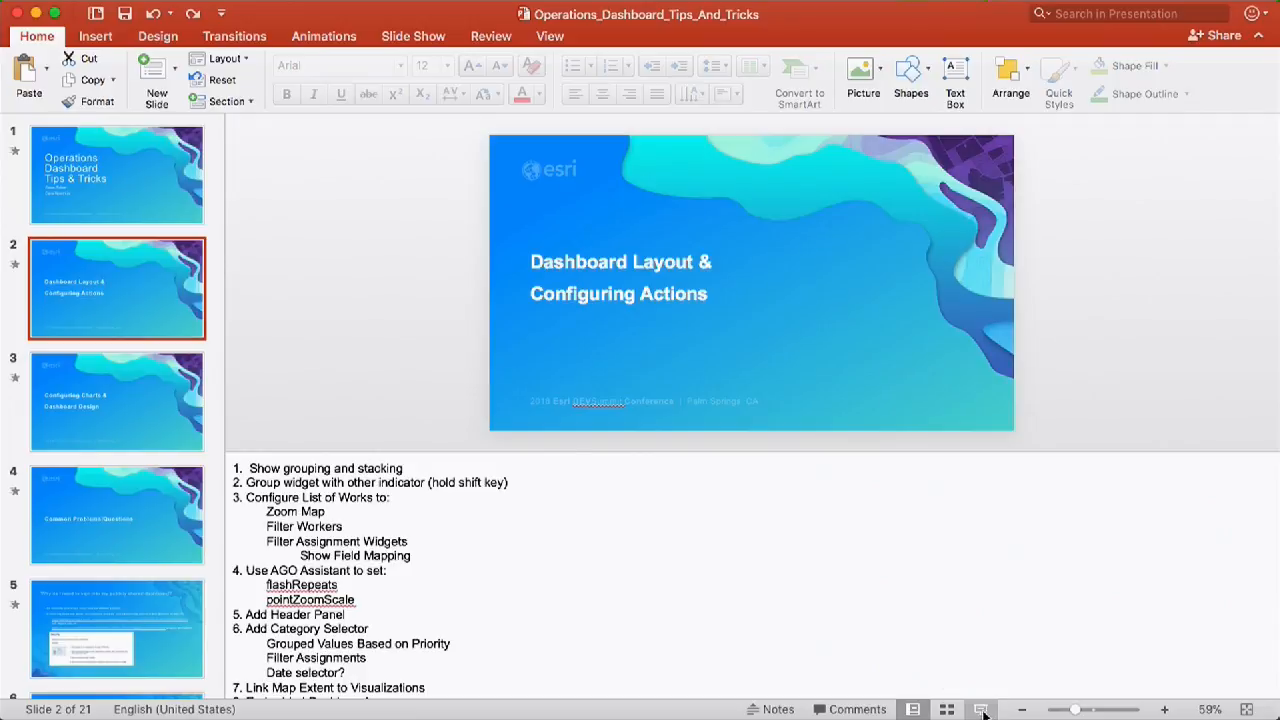
pyautogui.click(108, 376)
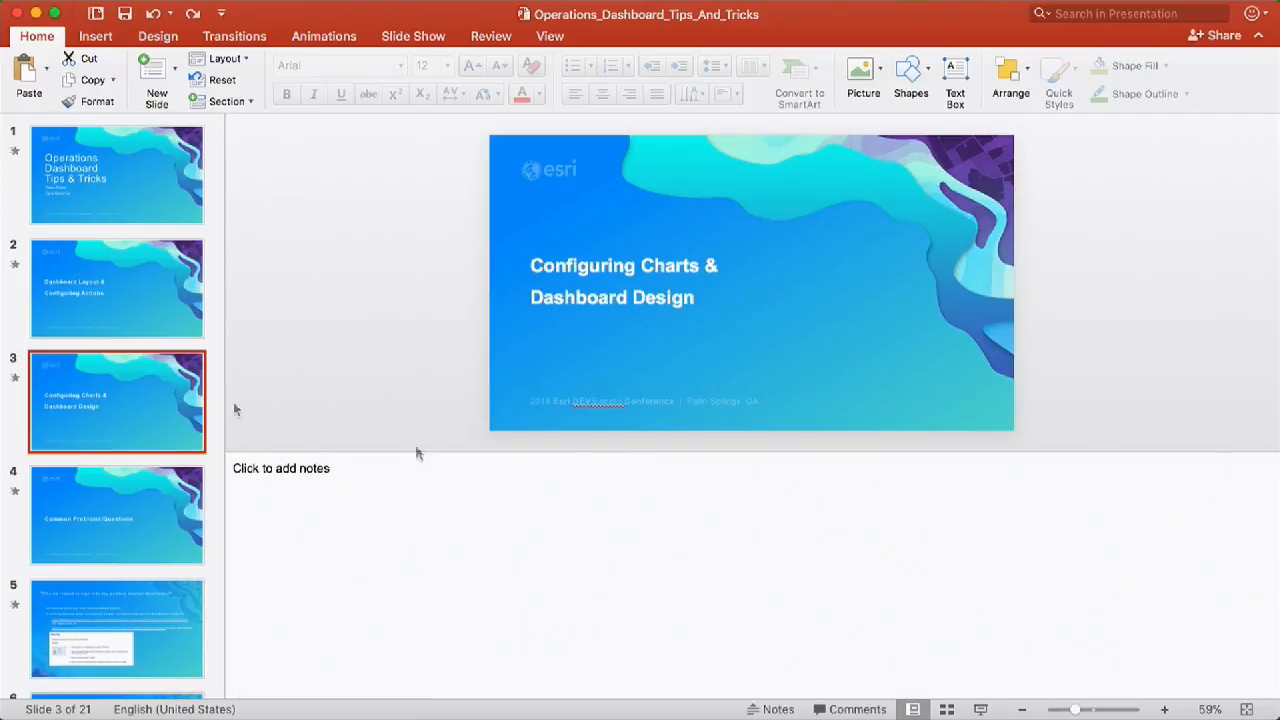
pyautogui.click(980, 709)
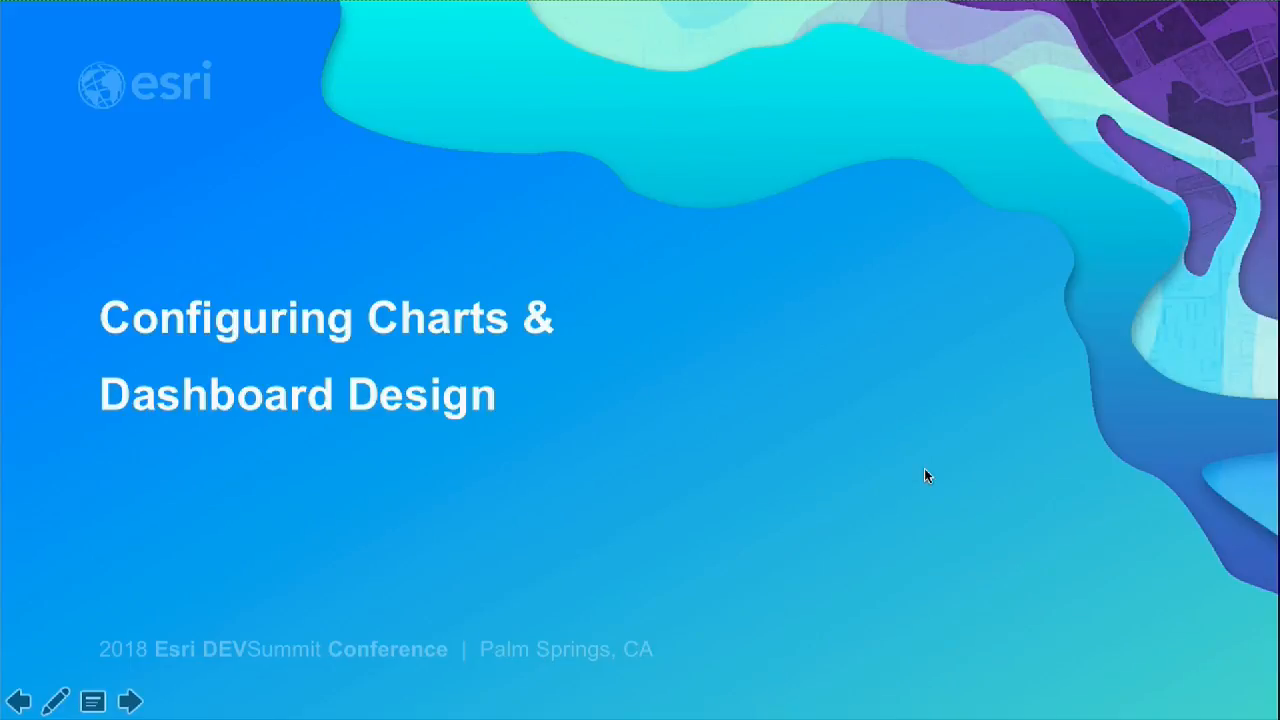
pyautogui.press('Escape')
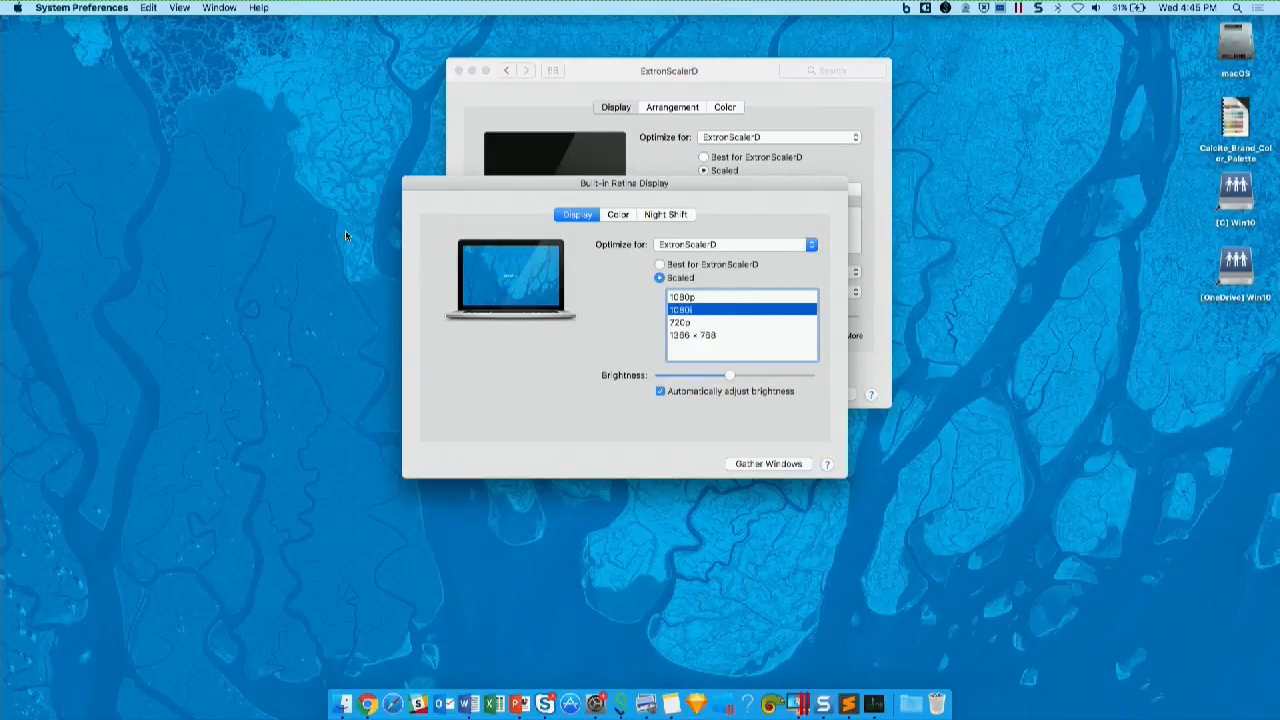
# - Switch to the browser and look through the Philadelphia Crime, Telegestão and Water Quality Status sample dashboards
pyautogui.hotkey('ctrl', 'Right')
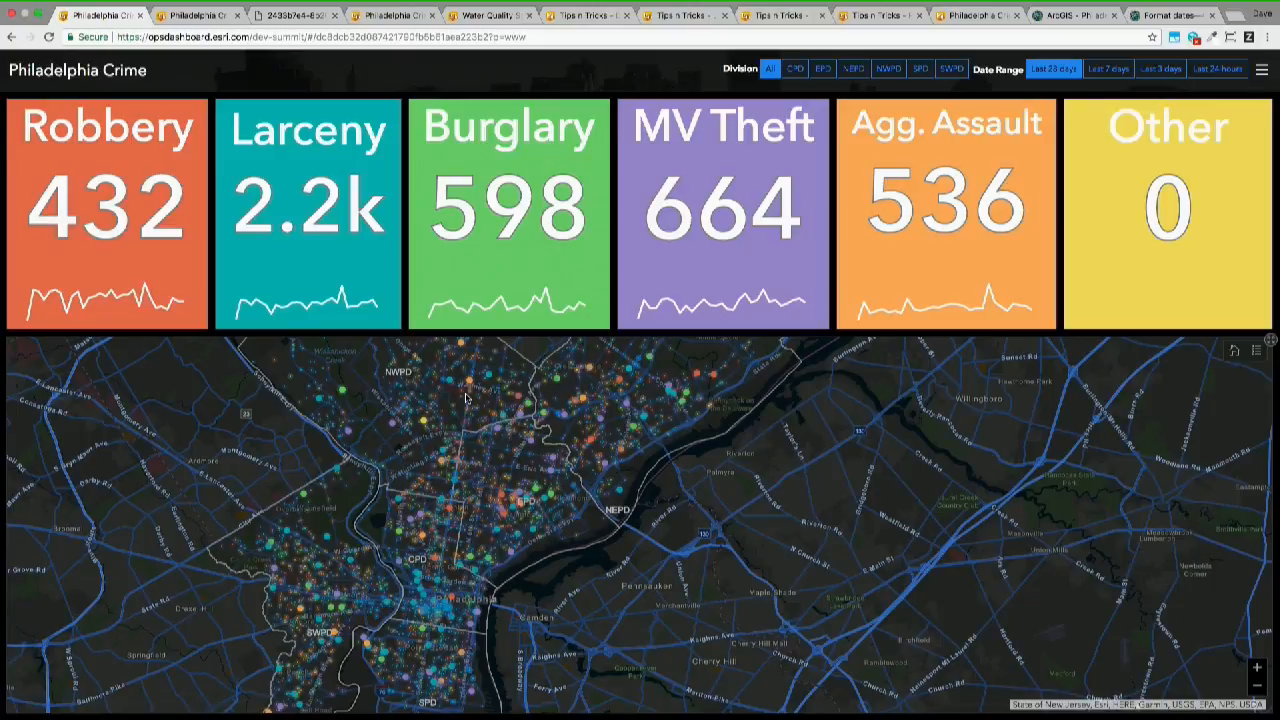
pyautogui.moveTo(473, 406); pyautogui.dragTo(501, 424)
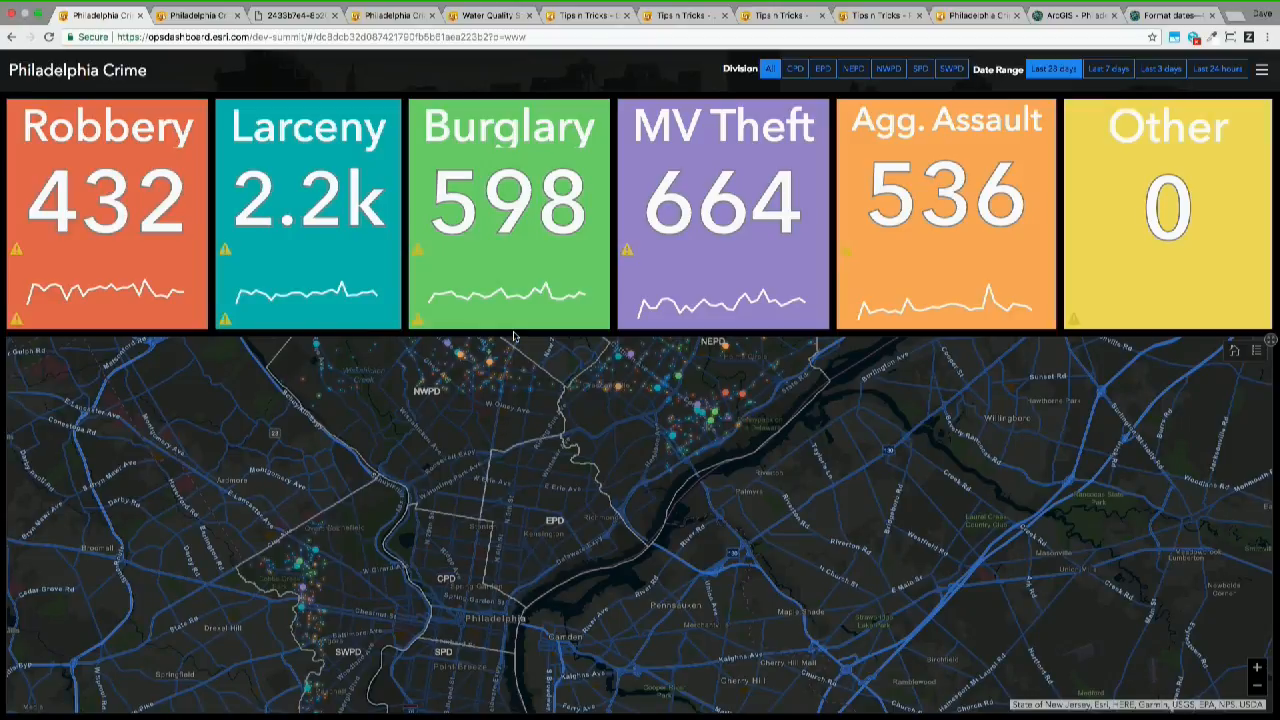
pyautogui.click(197, 15)
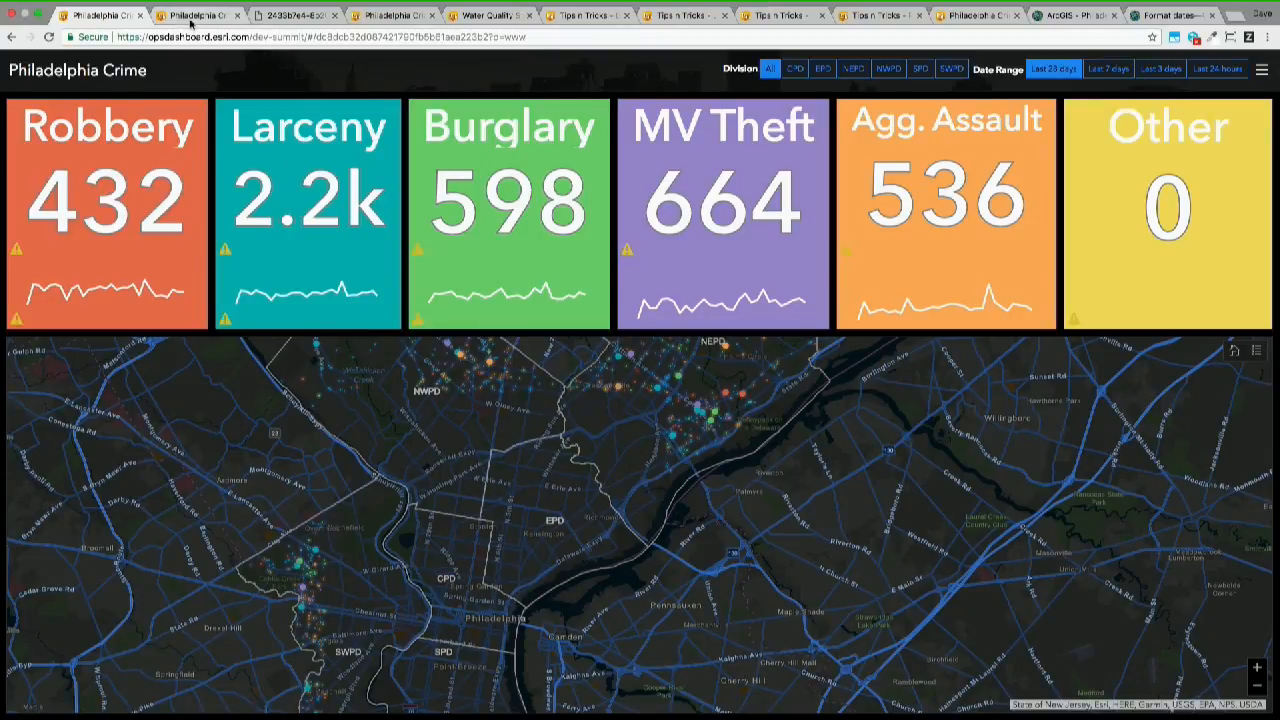
pyautogui.click(262, 16)
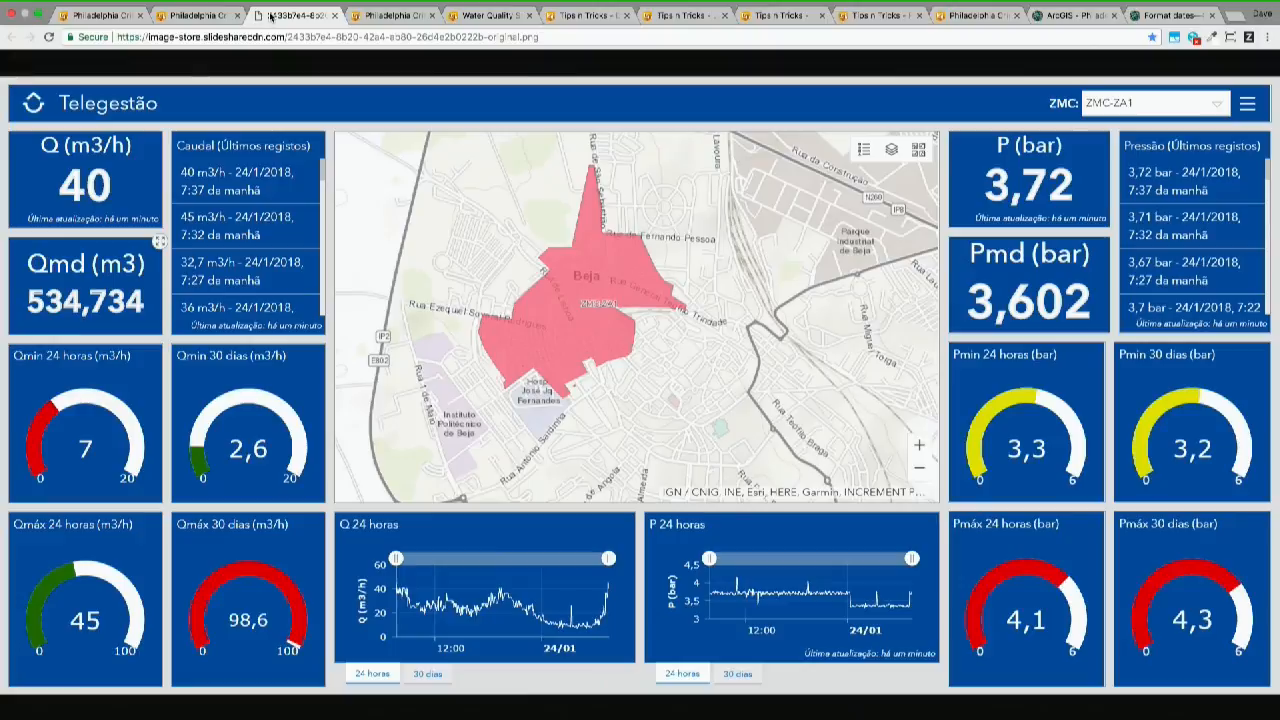
pyautogui.click(368, 16)
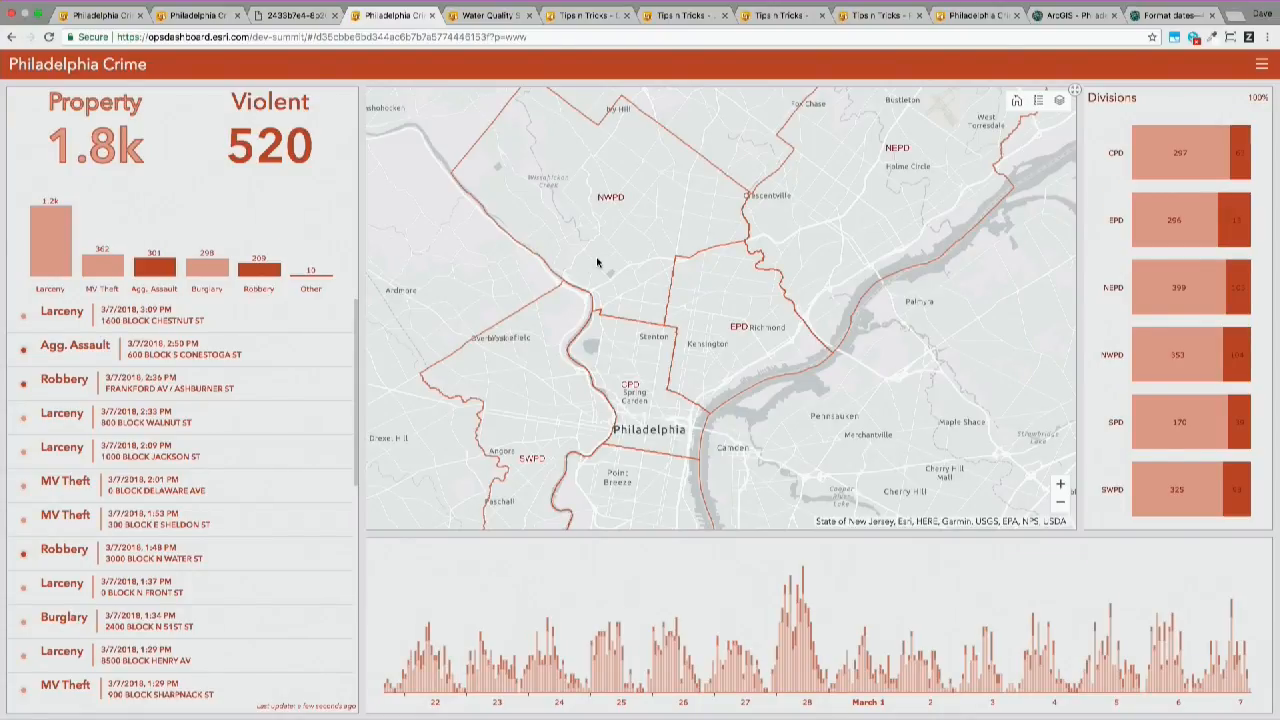
pyautogui.click(488, 16)
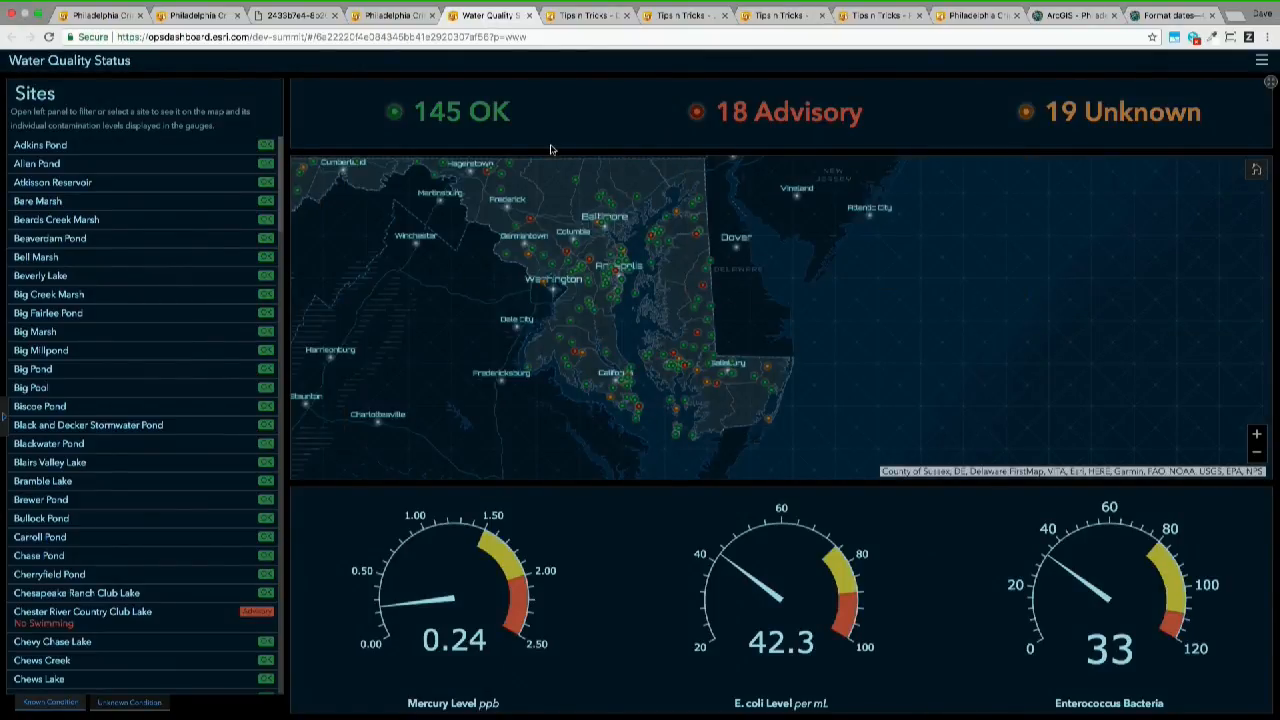
pyautogui.moveTo(489, 247); pyautogui.dragTo(536, 264)
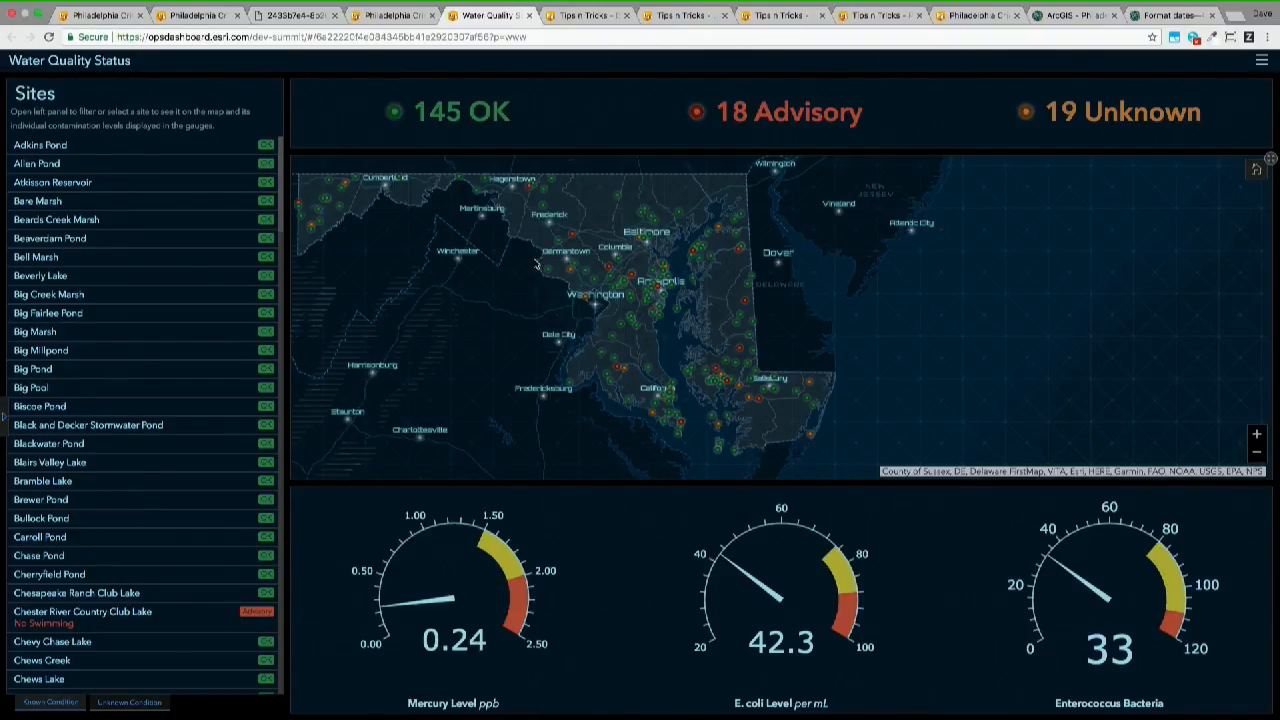
# - Open the sample dashboard comparing default and customized date charts, and examine the EEE M/d day format
pyautogui.click(585, 15)
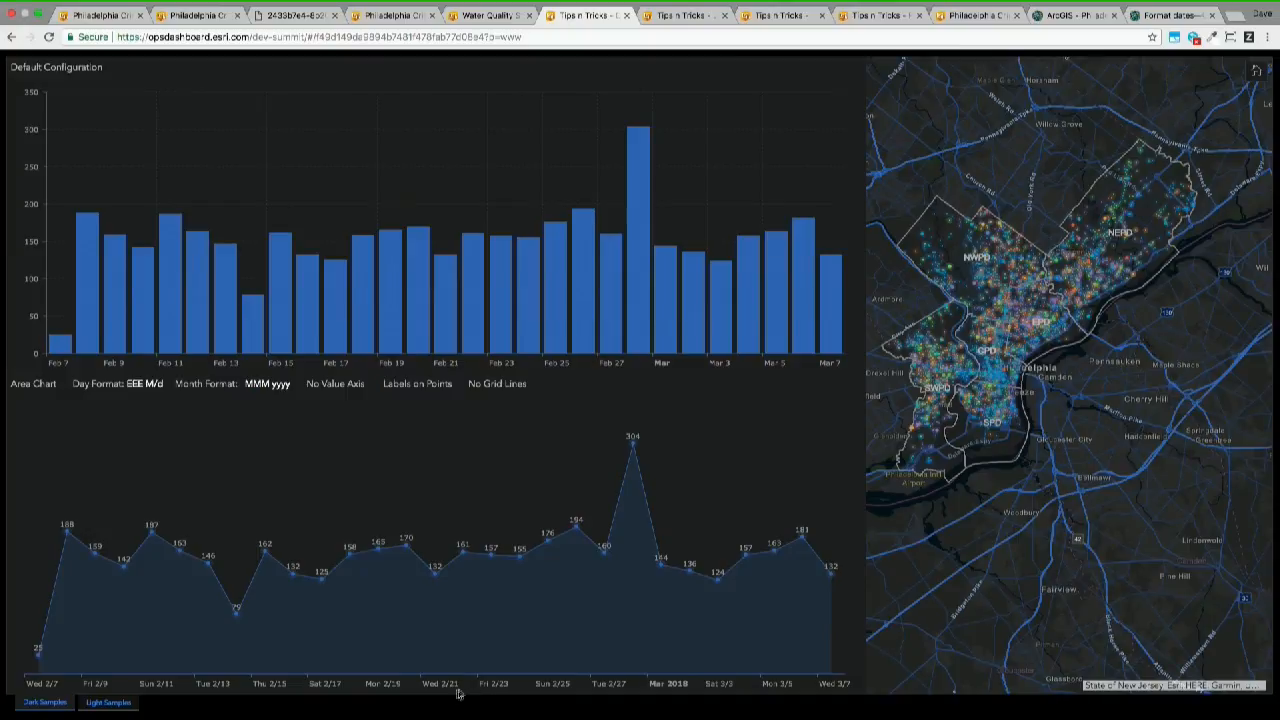
pyautogui.moveTo(126, 384); pyautogui.dragTo(163, 384)
pyautogui.hotkey('ctrl', 'Right')
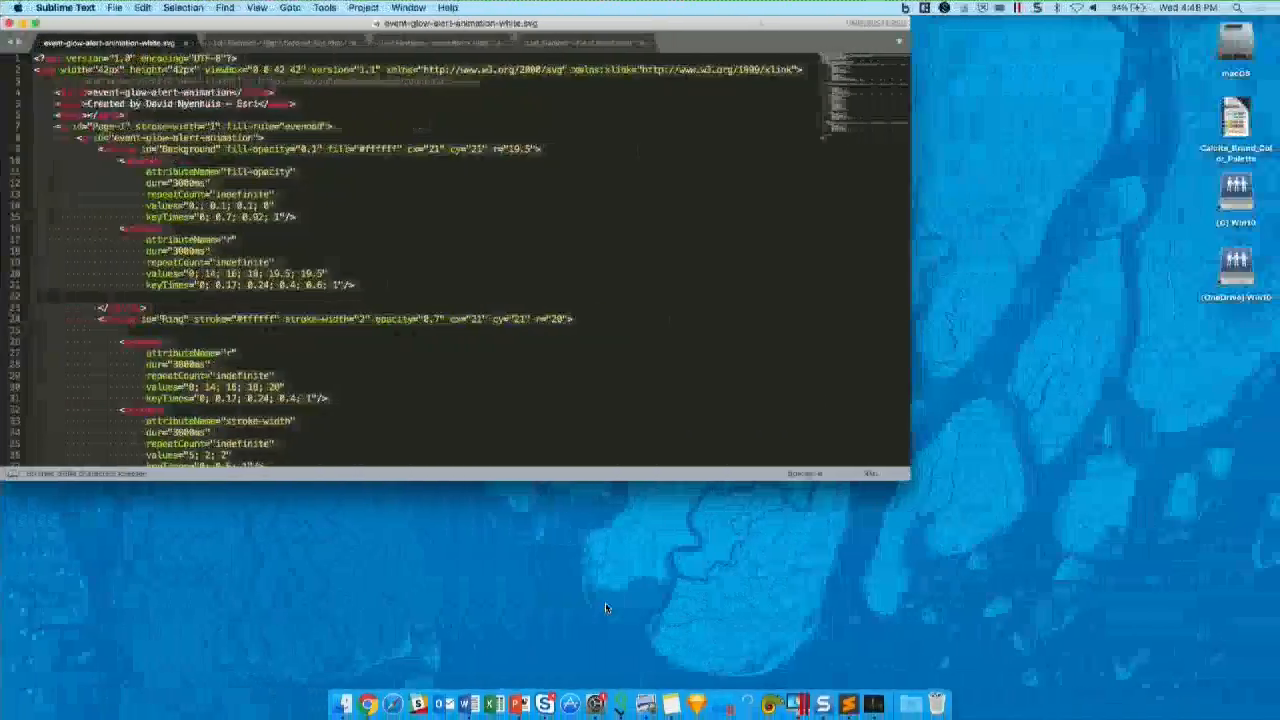
pyautogui.hotkey('ctrl', 'Left')
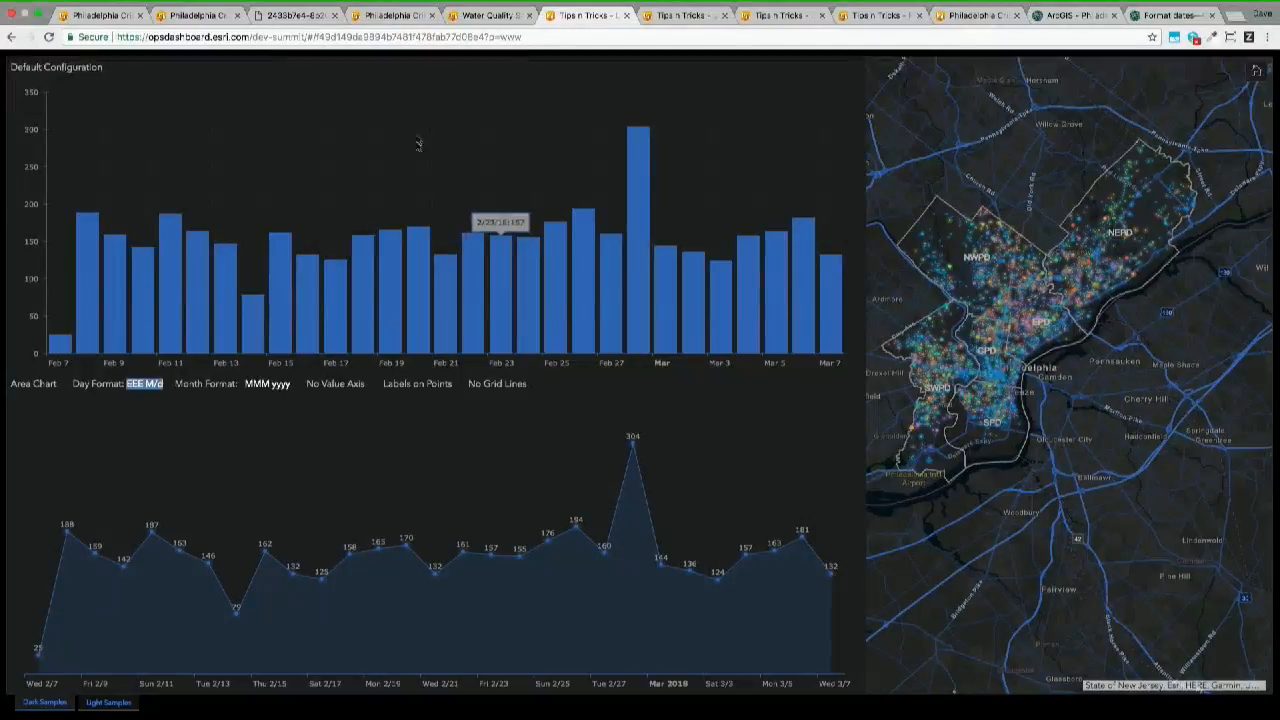
# - Open the Tips n Tricks - List Element dashboard and examine its list formatting samples and their HTML code
pyautogui.click(684, 16)
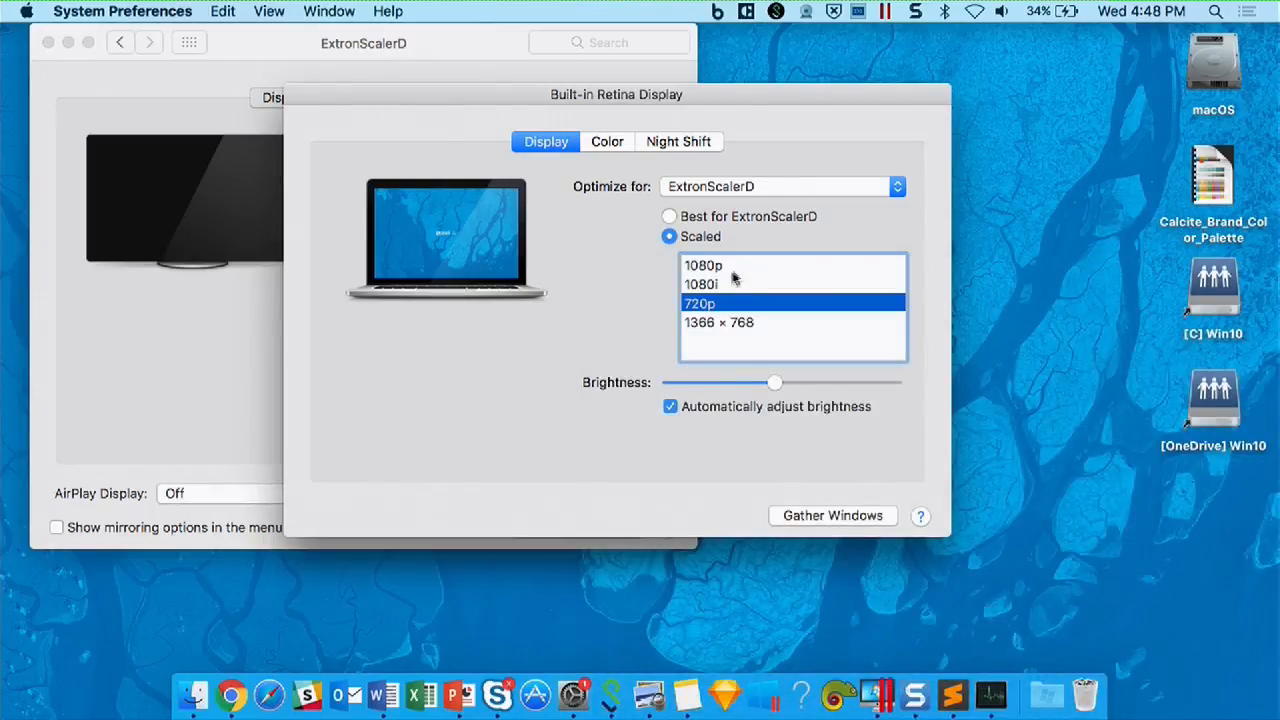
pyautogui.click(712, 284)
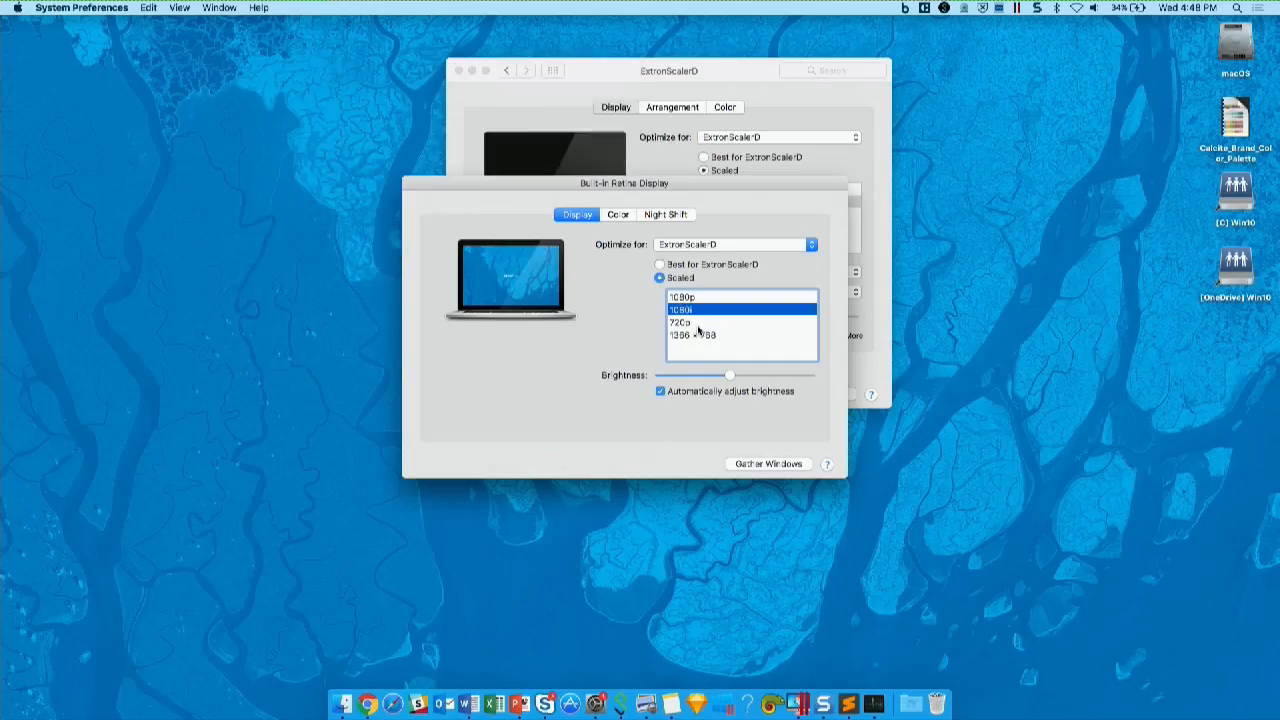
pyautogui.click(696, 325)
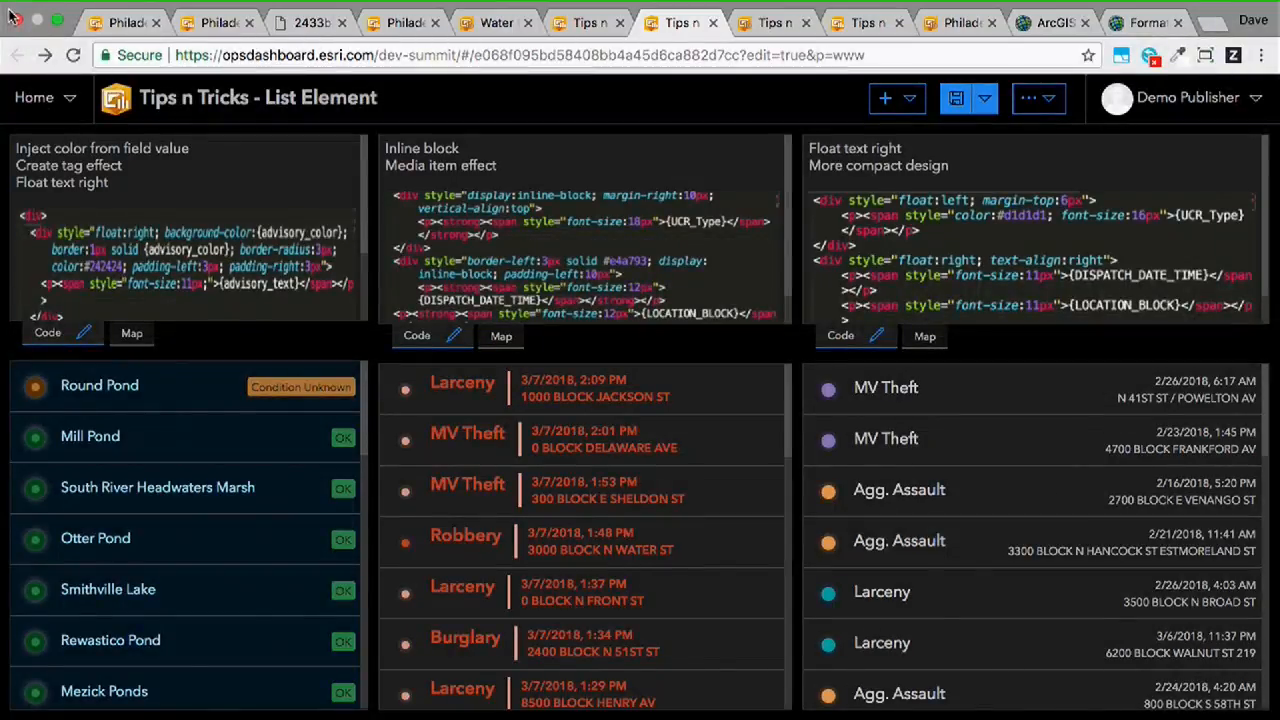
pyautogui.moveTo(1, 5)
# - Widen the pond list column and the inline-block crime list column slightly on the List Element dashboard
pyautogui.moveTo(368, 463)
pyautogui.mouseDown()
pyautogui.moveTo(148, 477)
pyautogui.moveTo(374, 482)
pyautogui.mouseUp()
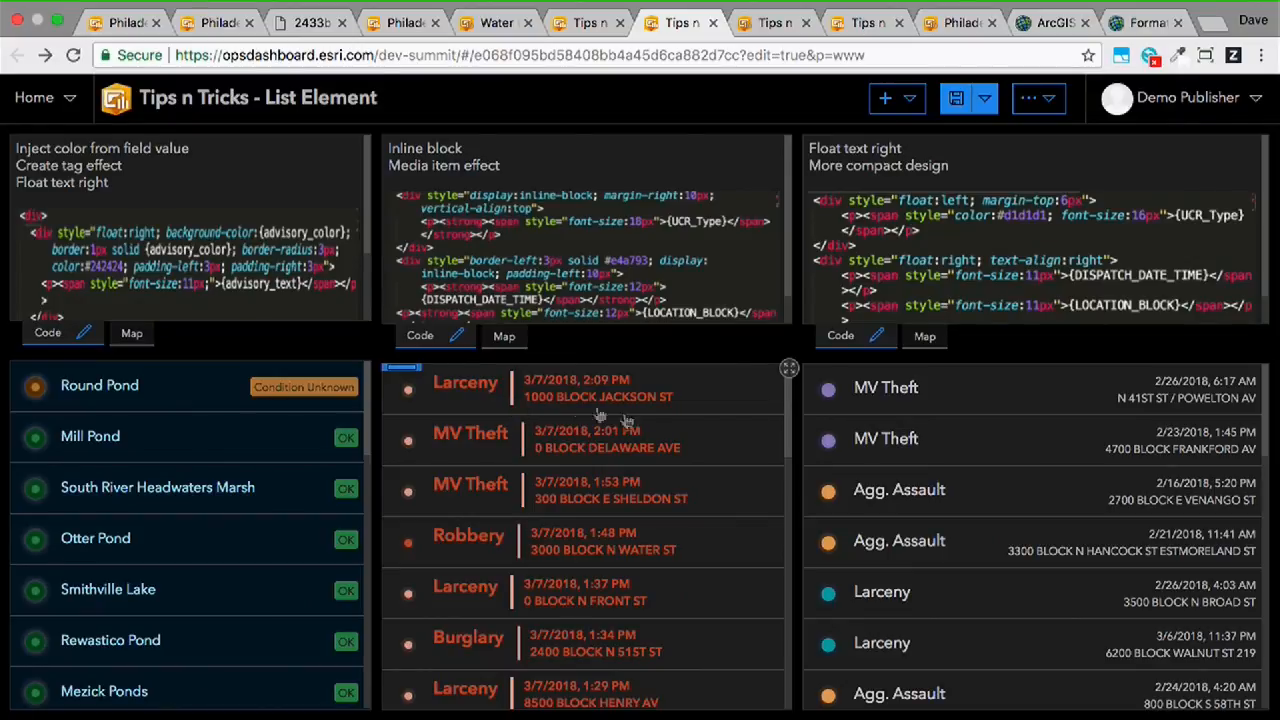
pyautogui.moveTo(792, 485); pyautogui.dragTo(818, 517)
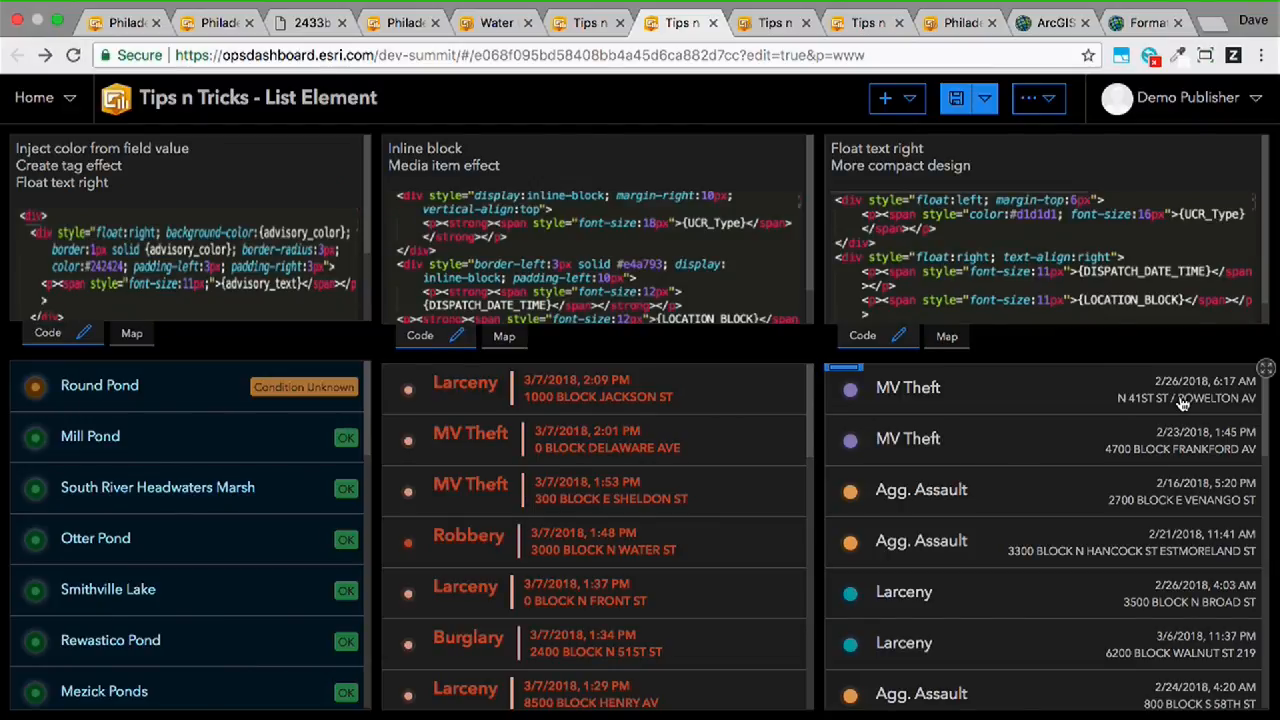
# - Open the Tips n Tricks - Indicator dashboard and examine the Crimes Last Hour indicator's data and indicator options
pyautogui.click(772, 26)
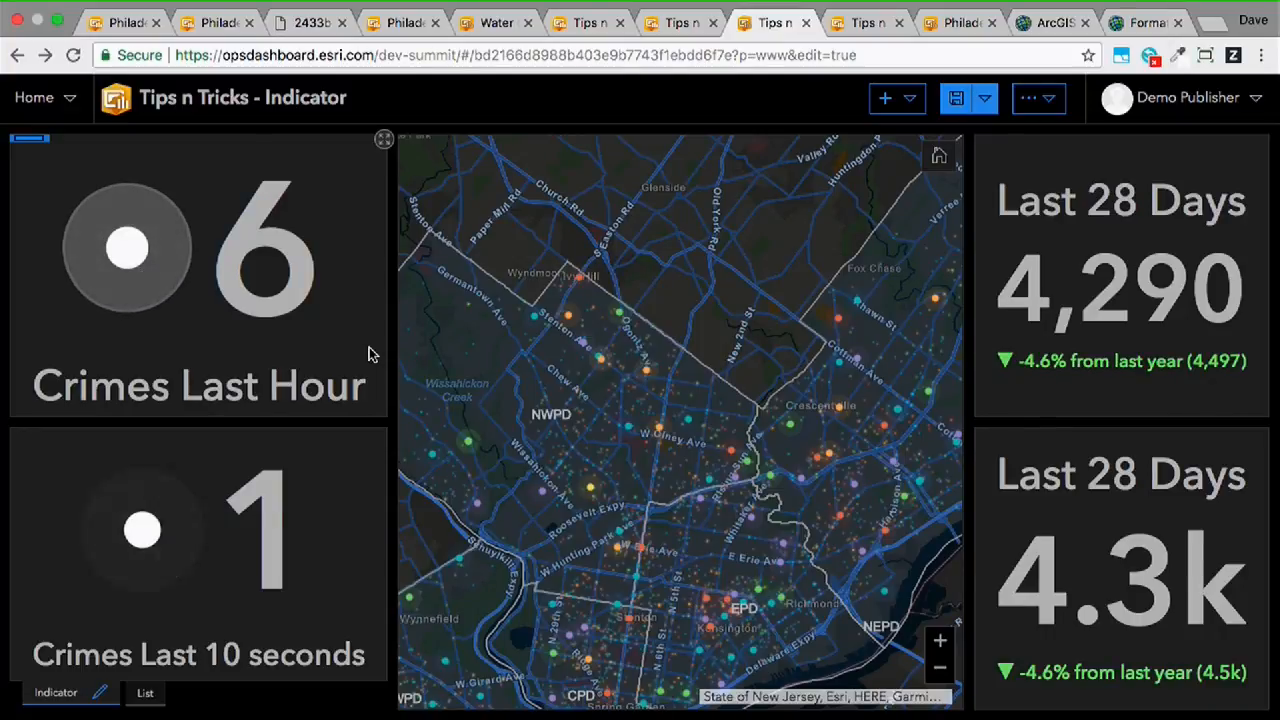
pyautogui.click(29, 175)
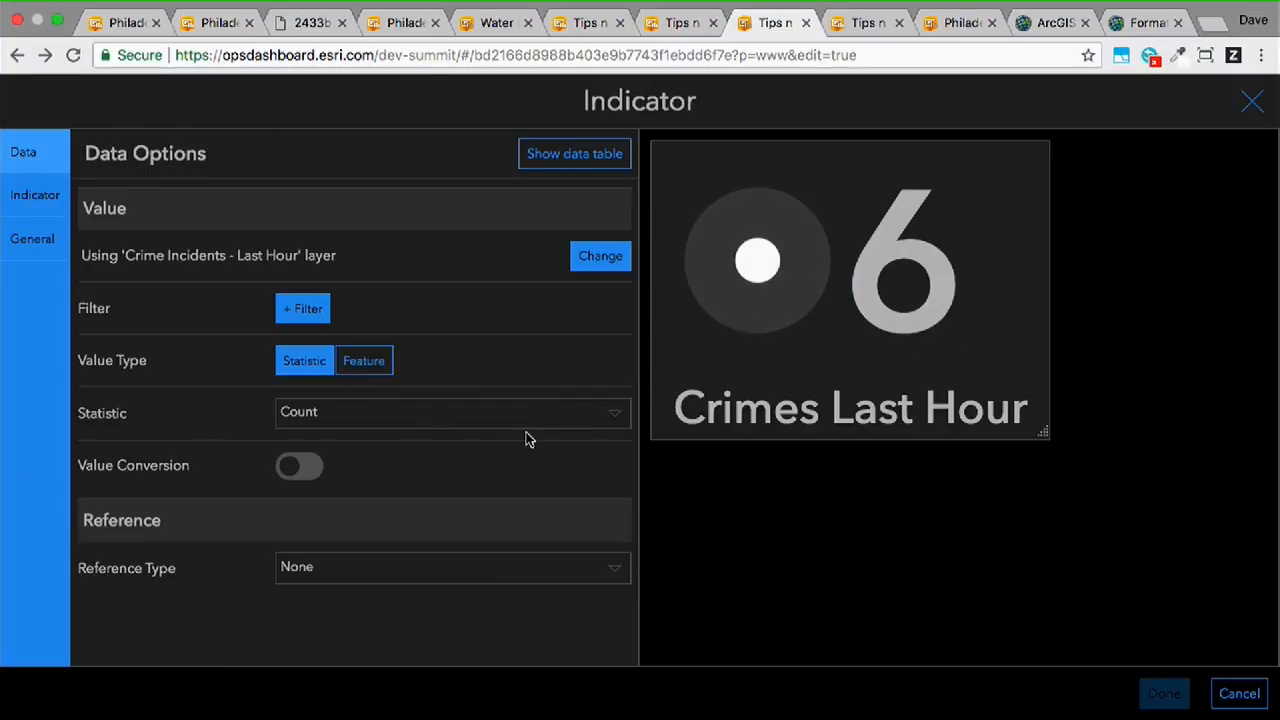
pyautogui.click(58, 202)
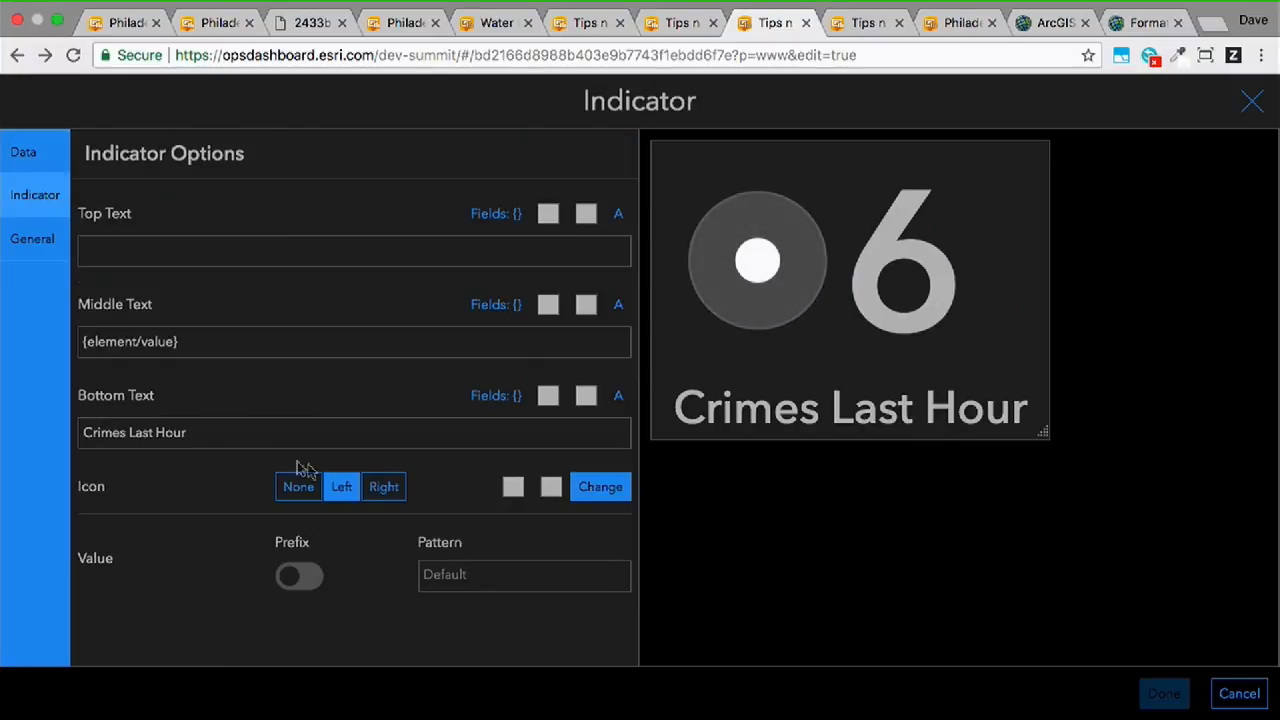
# - Try removing the Crimes Last Hour icon, place an icon on the left instead, and browse the Solutions icon set
pyautogui.click(306, 491)
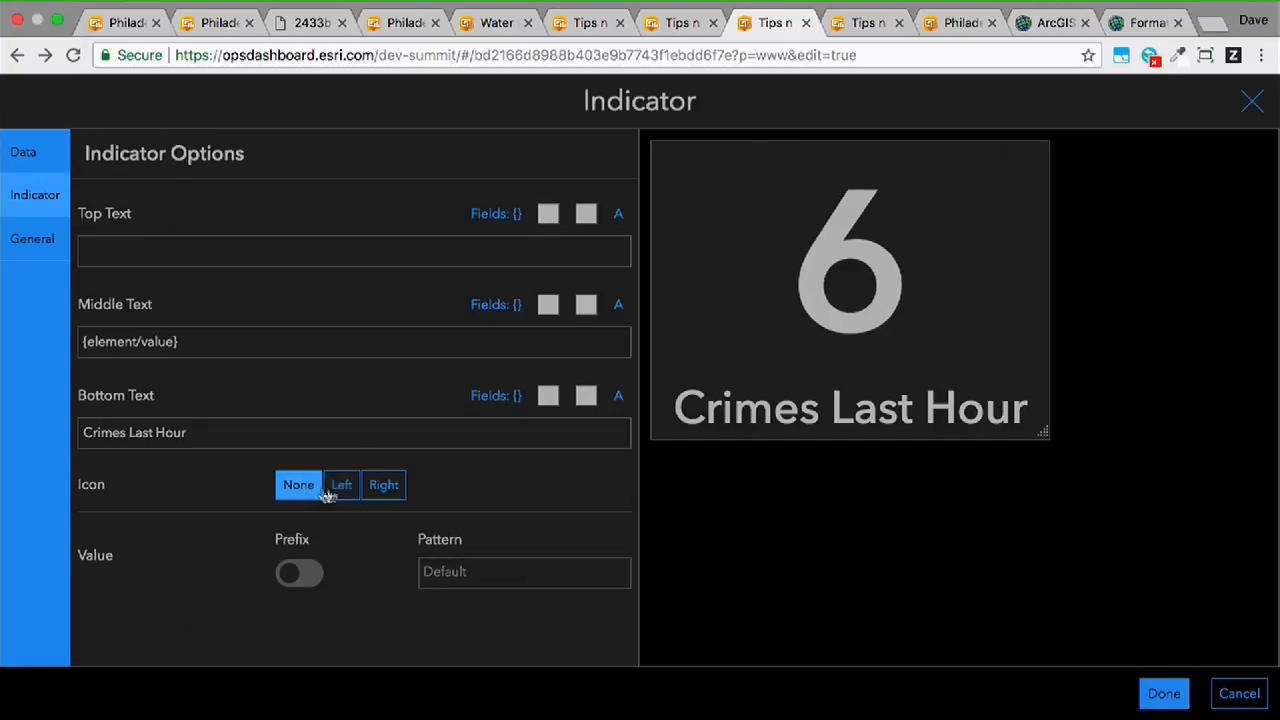
pyautogui.click(342, 486)
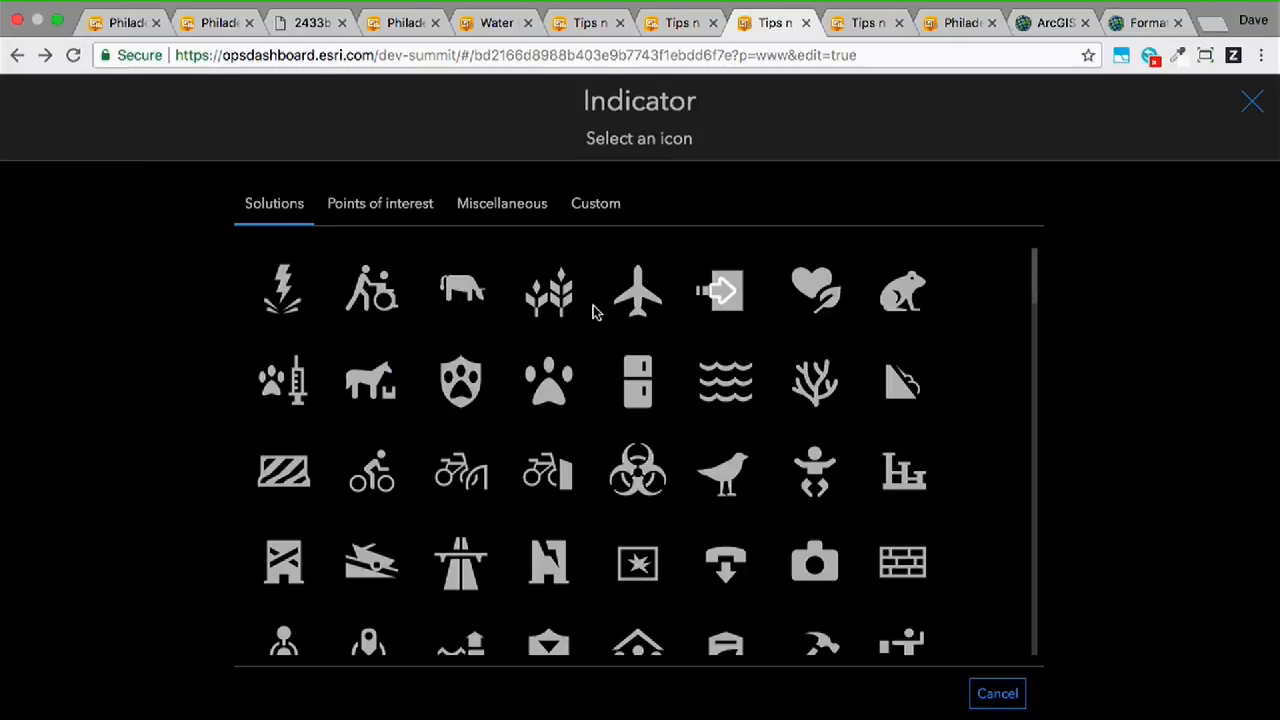
pyautogui.scroll(-15, 630, 437)
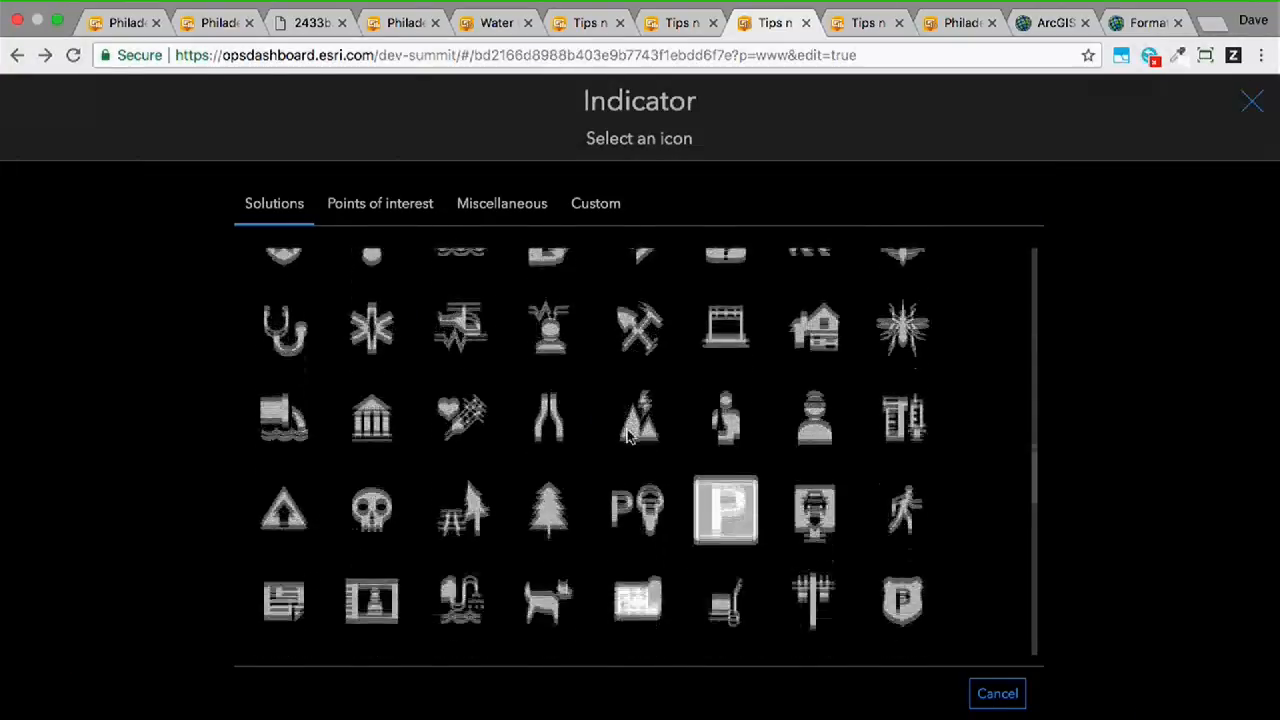
pyautogui.scroll(-1, 630, 437)
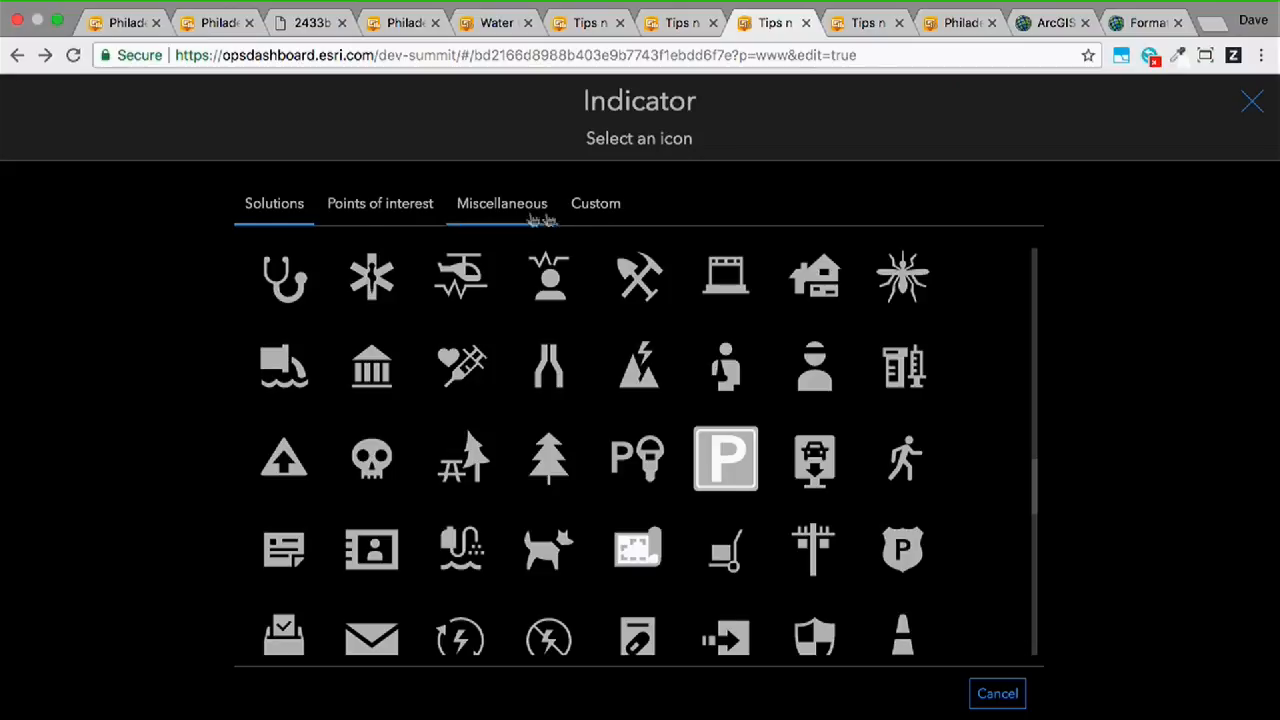
# - Try a custom icon using the full SVG code copied from event-glow-alert-animation-white.svg in Sublime Text, and discard the indicator changes
pyautogui.click(603, 205)
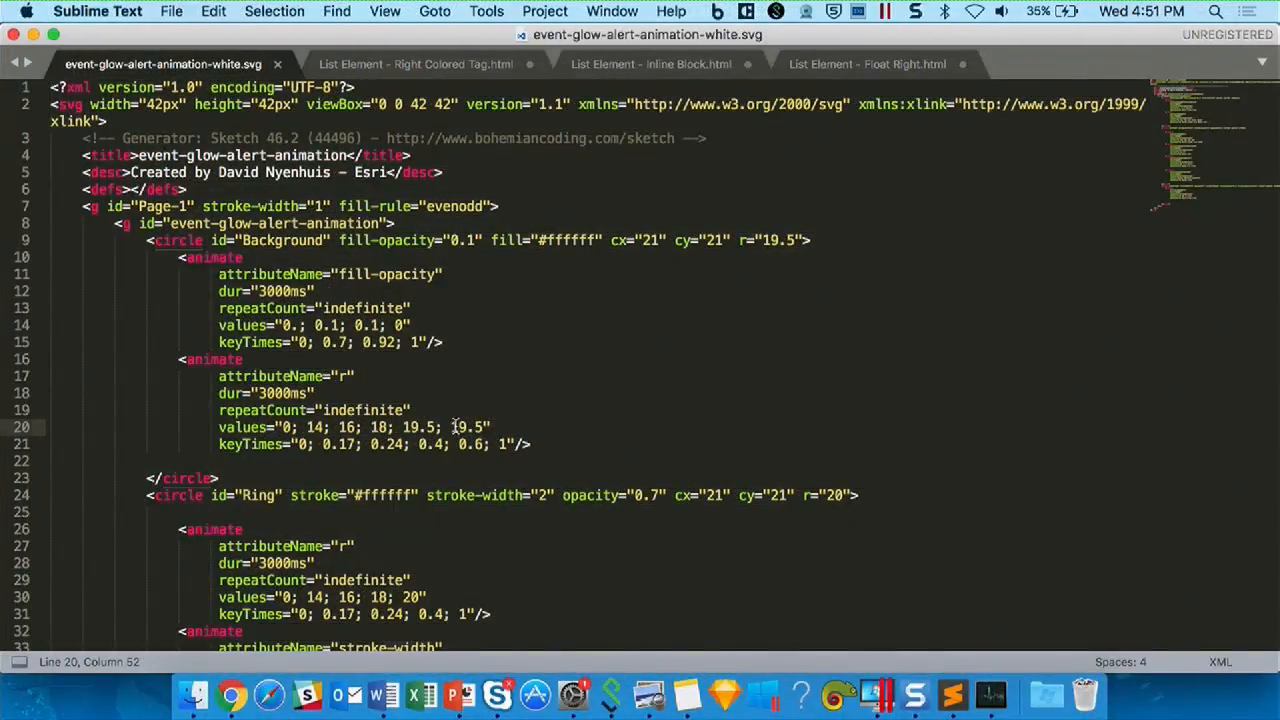
pyautogui.press('super+a')
pyautogui.press('super+c')
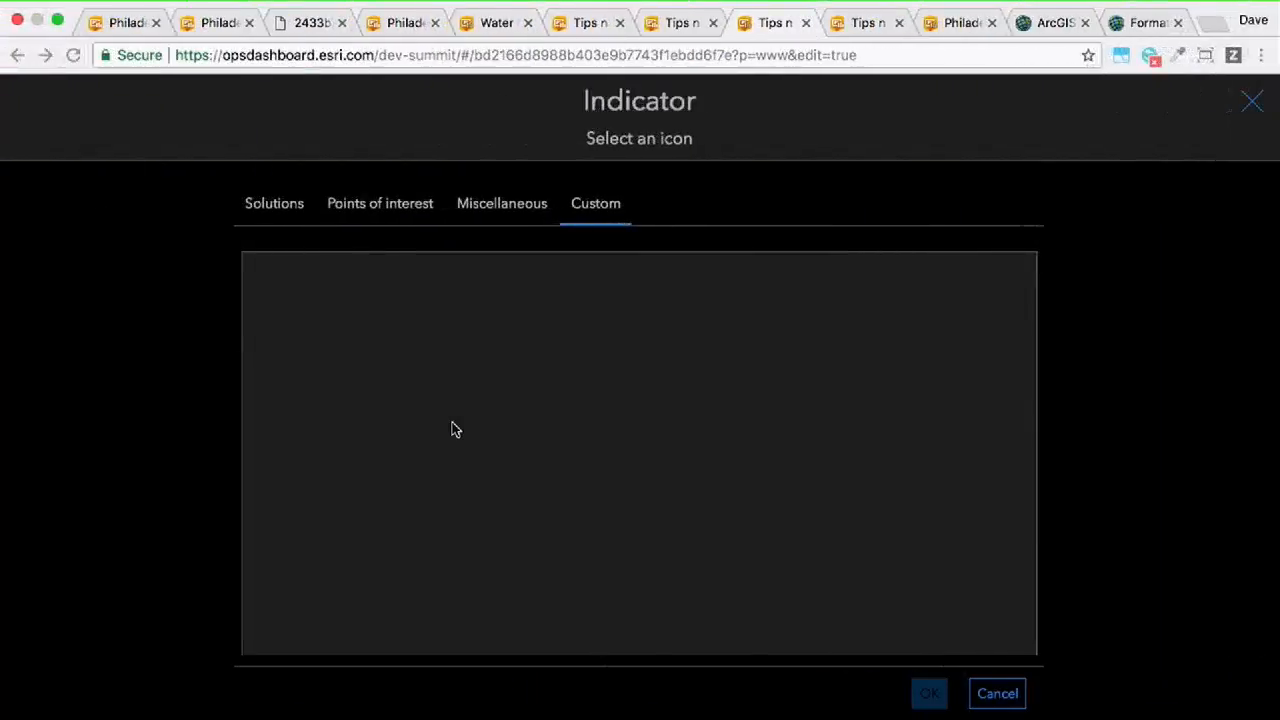
pyautogui.click(452, 422)
pyautogui.press('super+v')
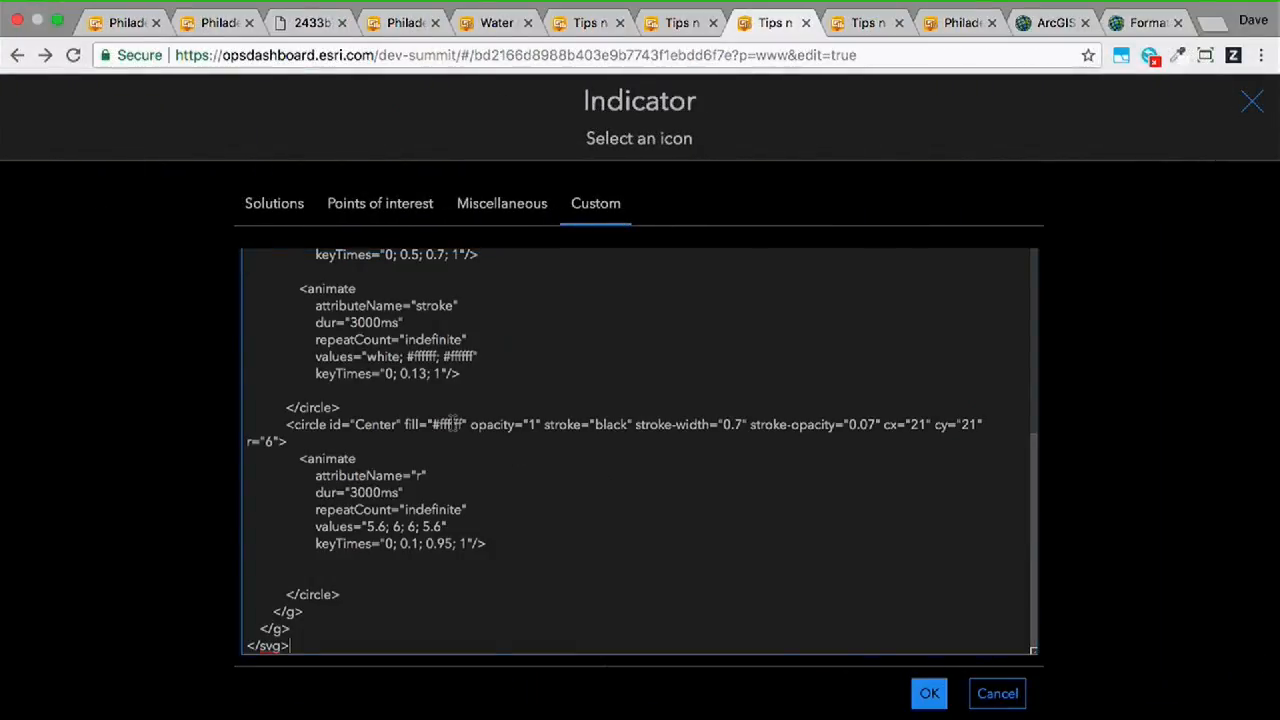
pyautogui.click(929, 693)
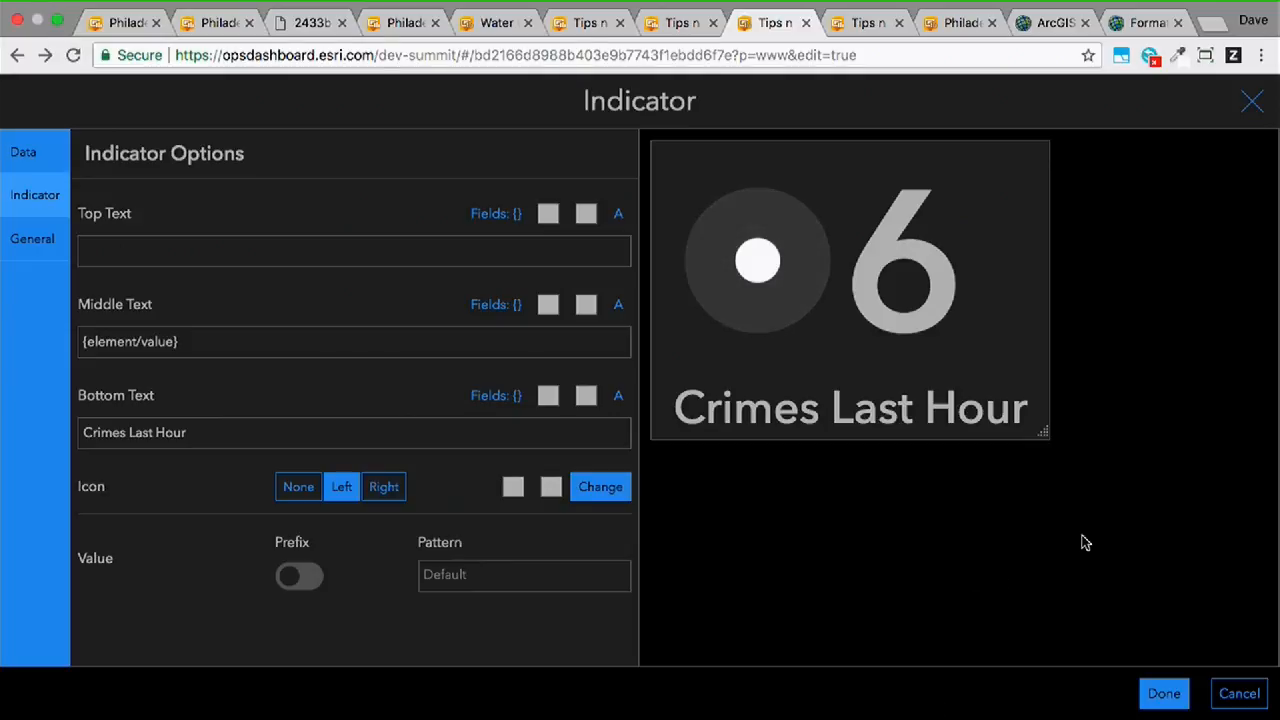
pyautogui.click(1226, 700)
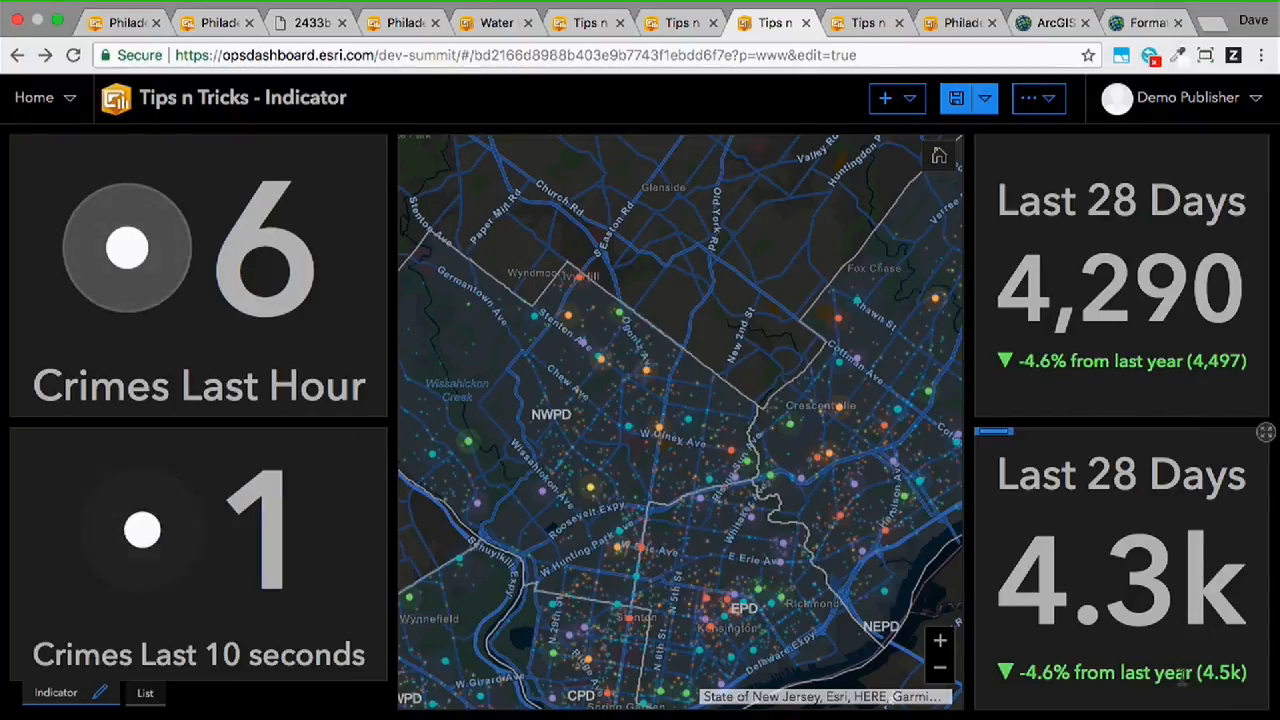
# - Examine the Crimes Last 10 seconds indicator's filters, fixed reference value and conditional formatting, and close its configuration without changes
pyautogui.moveTo(57, 434)
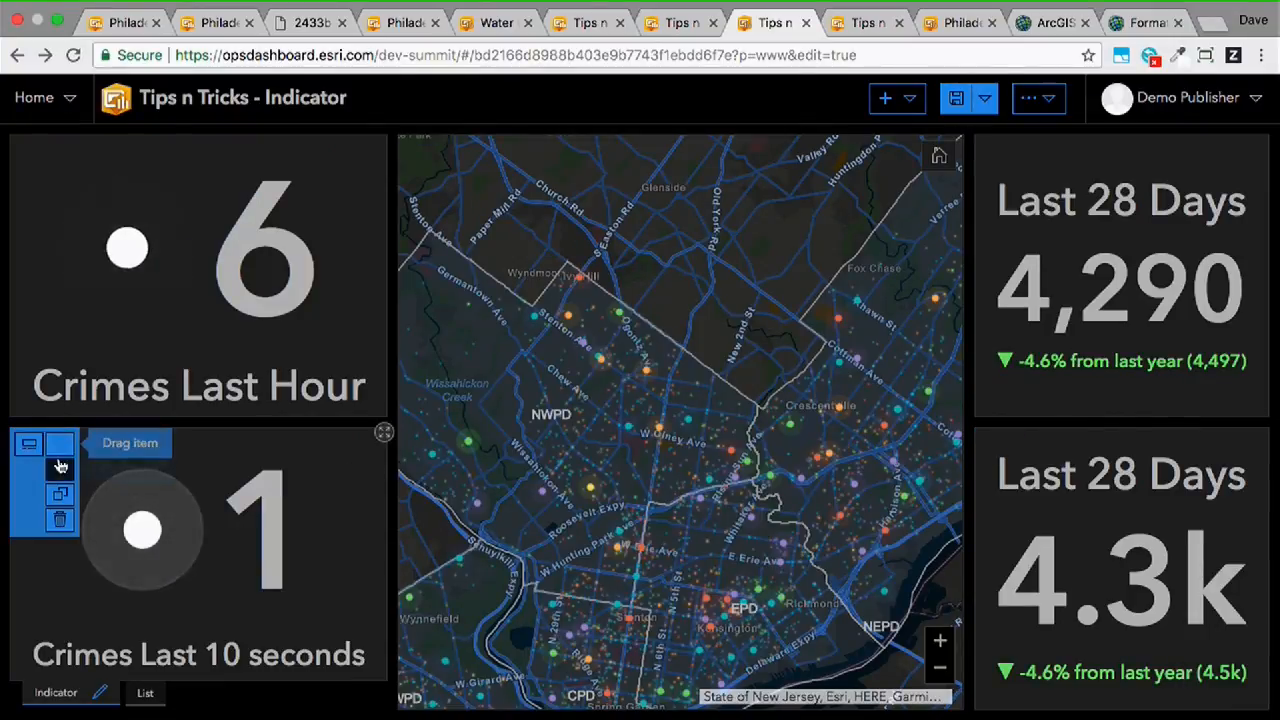
pyautogui.click(60, 467)
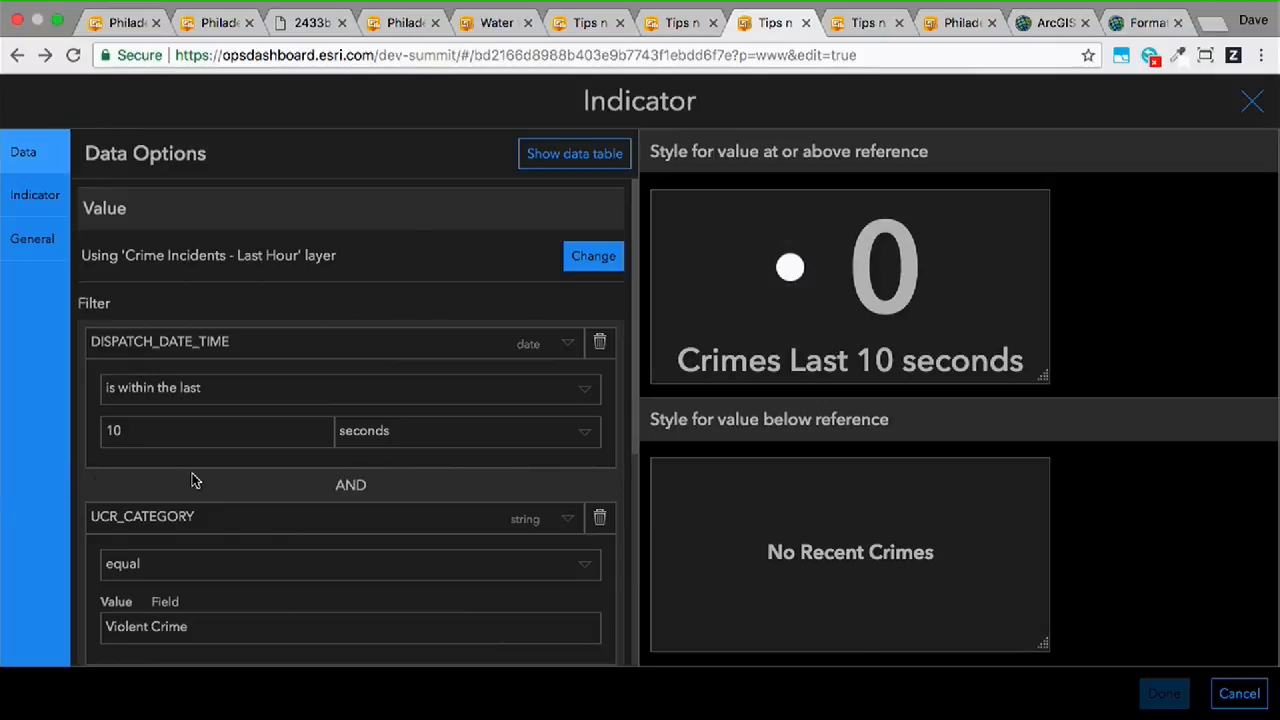
pyautogui.scroll(-3, 200, 485)
pyautogui.scroll(-1, 200, 485)
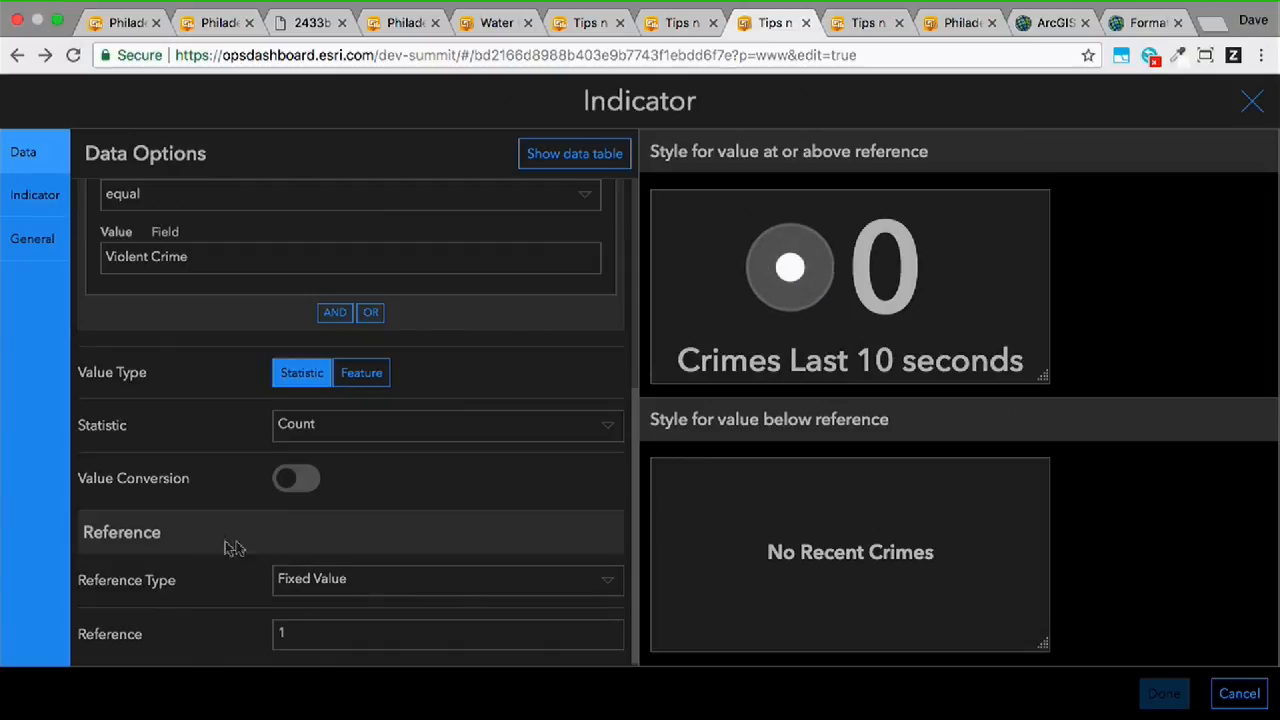
pyautogui.moveTo(78, 533); pyautogui.dragTo(193, 546)
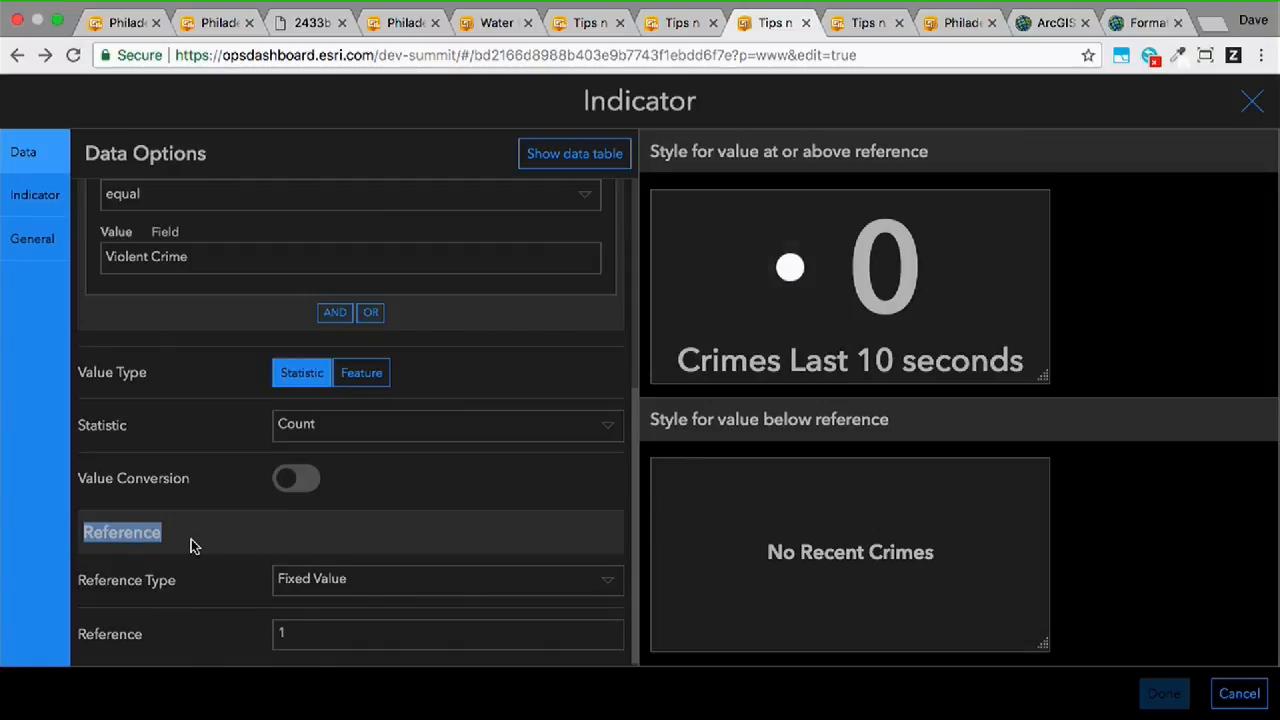
pyautogui.click(193, 546)
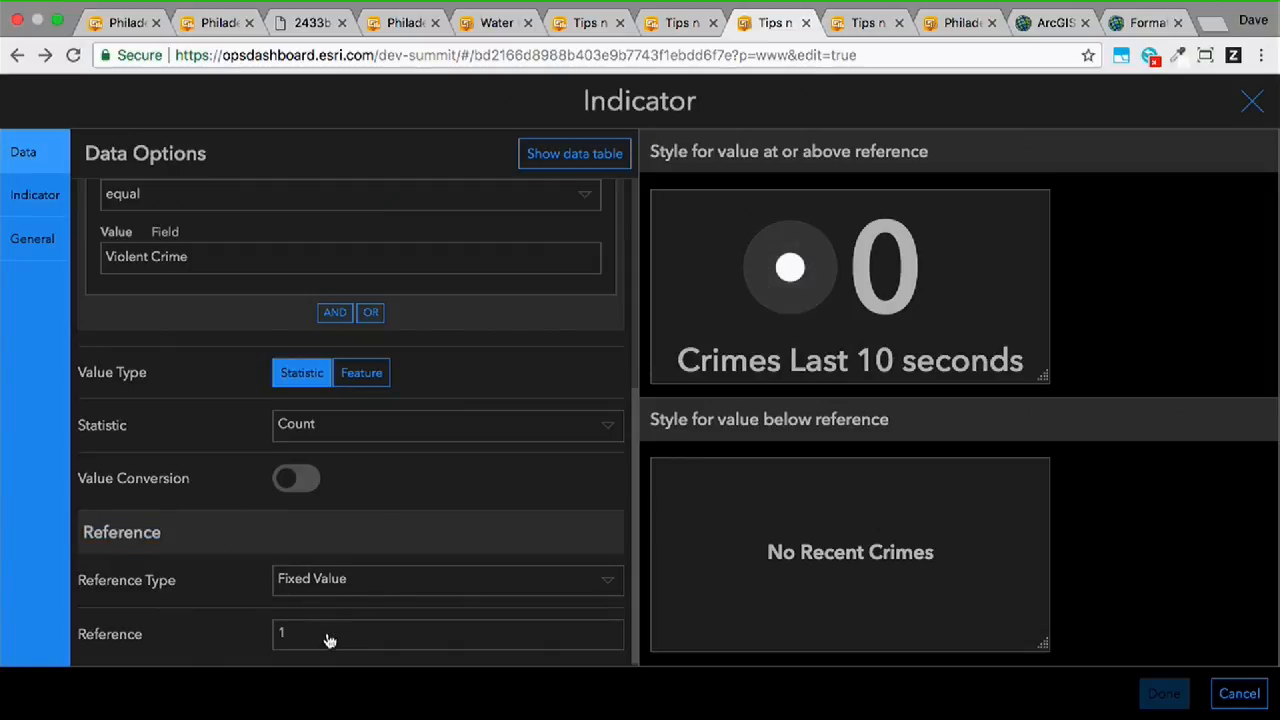
pyautogui.click(48, 204)
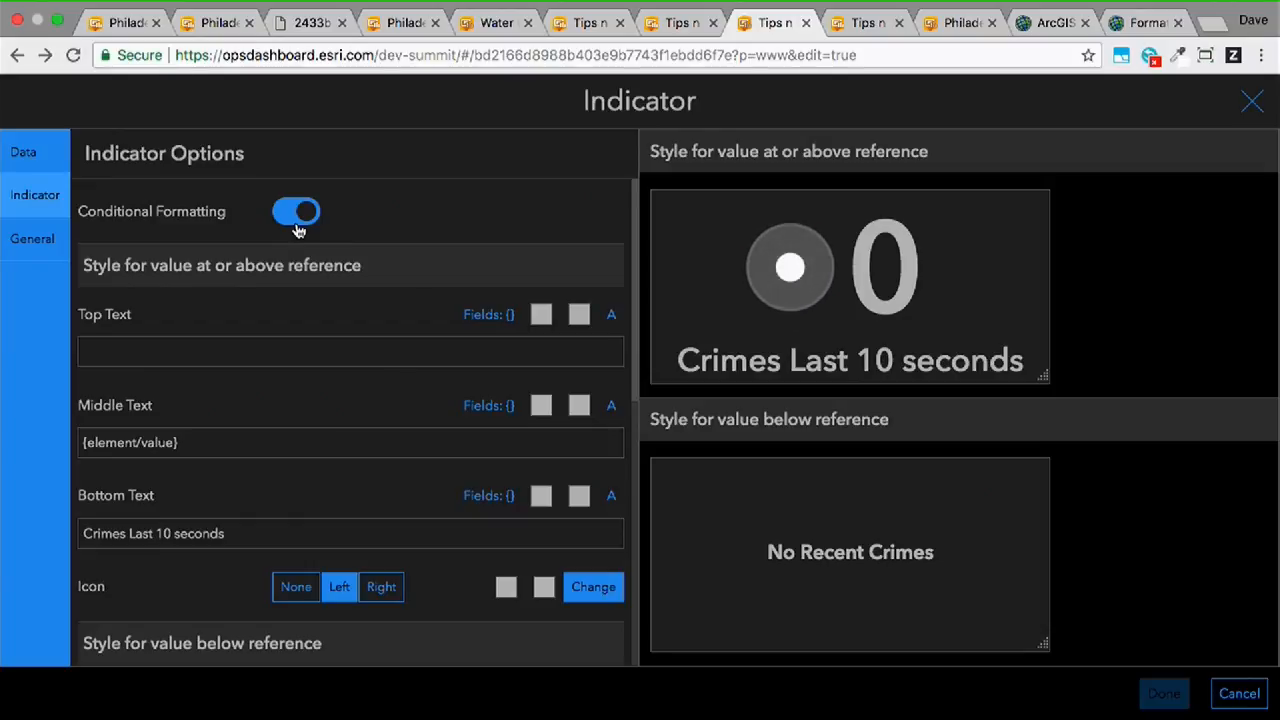
pyautogui.click(1235, 706)
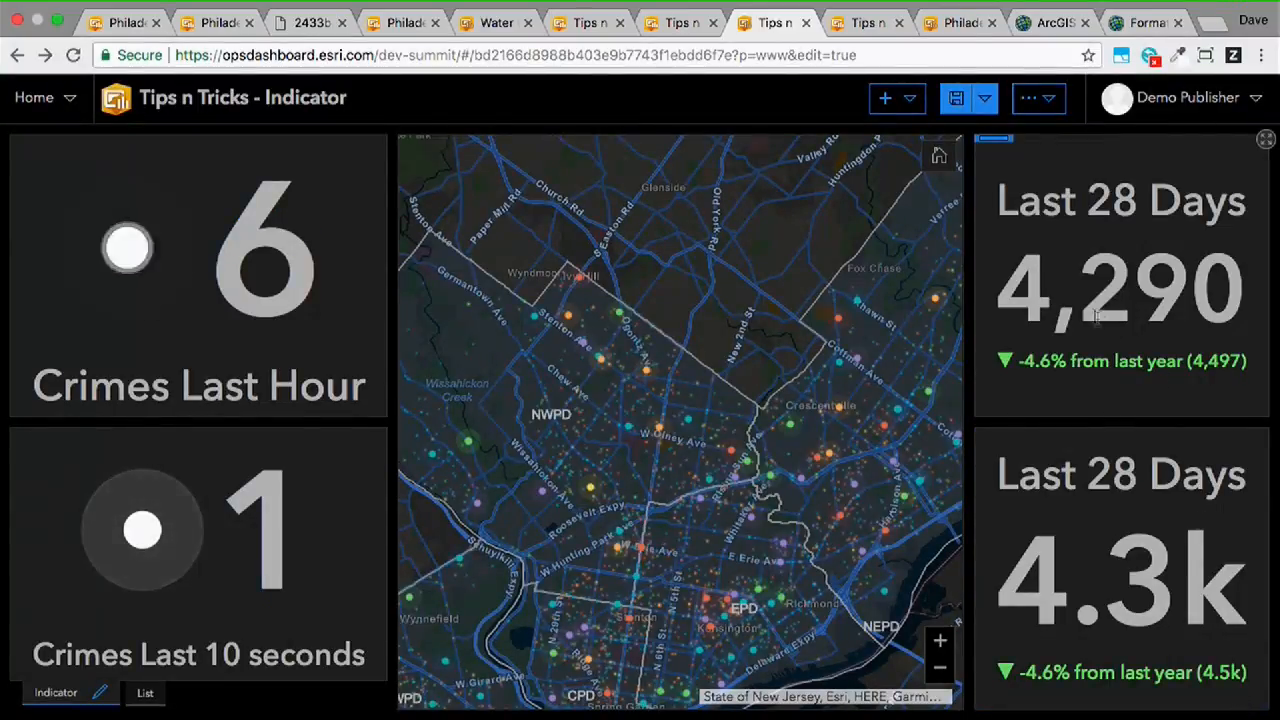
# - Open the configuration of the upper Last 28 Days indicator and examine its value filters and its statistic reference filters
pyautogui.moveTo(1000, 160)
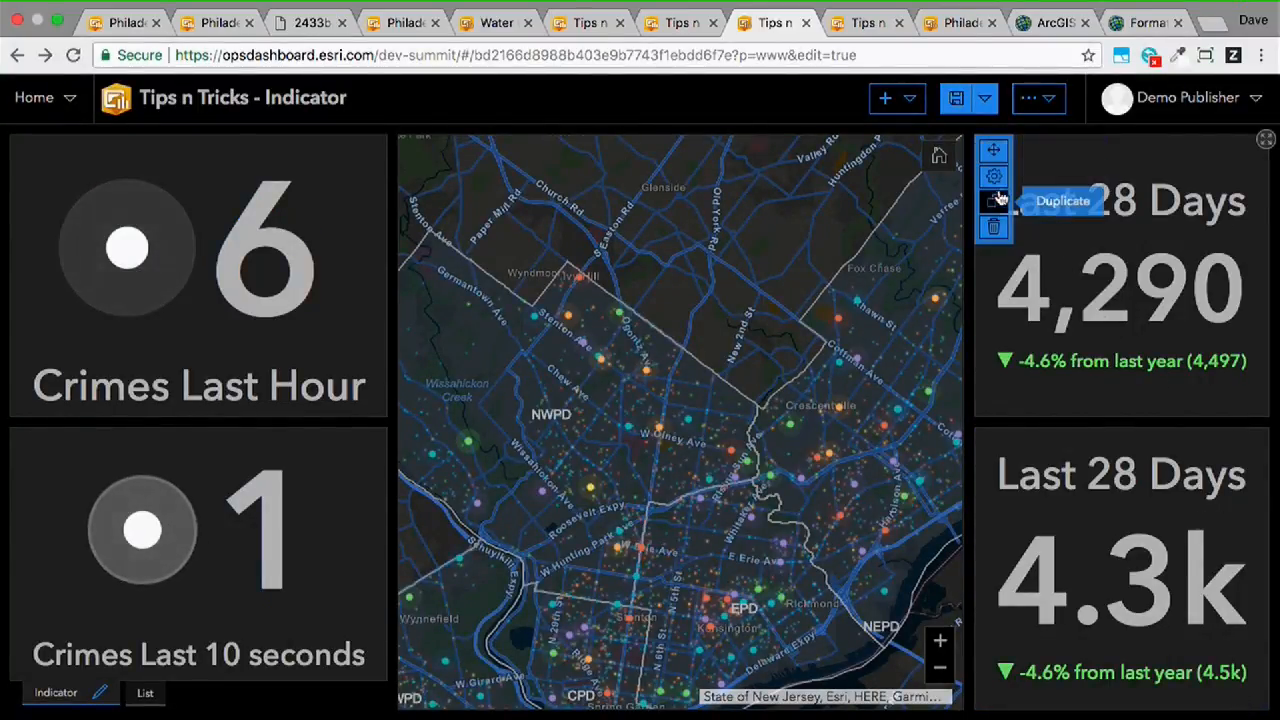
pyautogui.click(993, 176)
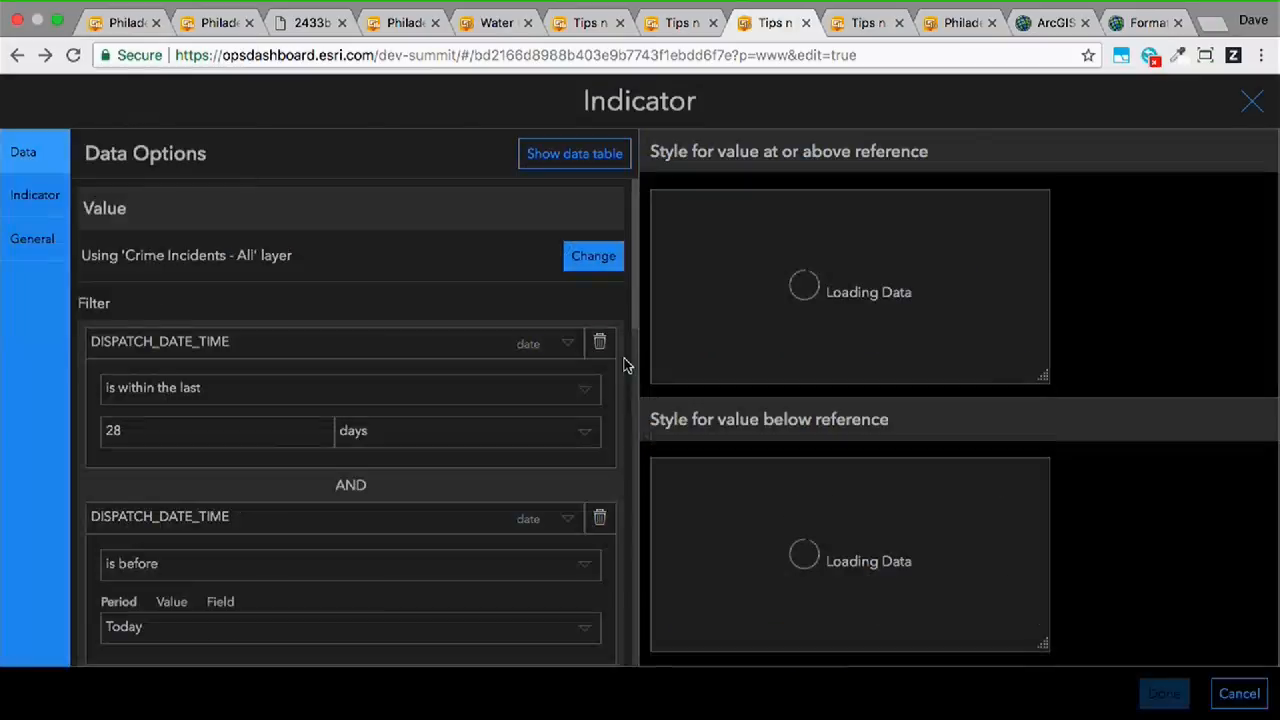
pyautogui.scroll(-10, 357, 430)
pyautogui.scroll(-3, 357, 435)
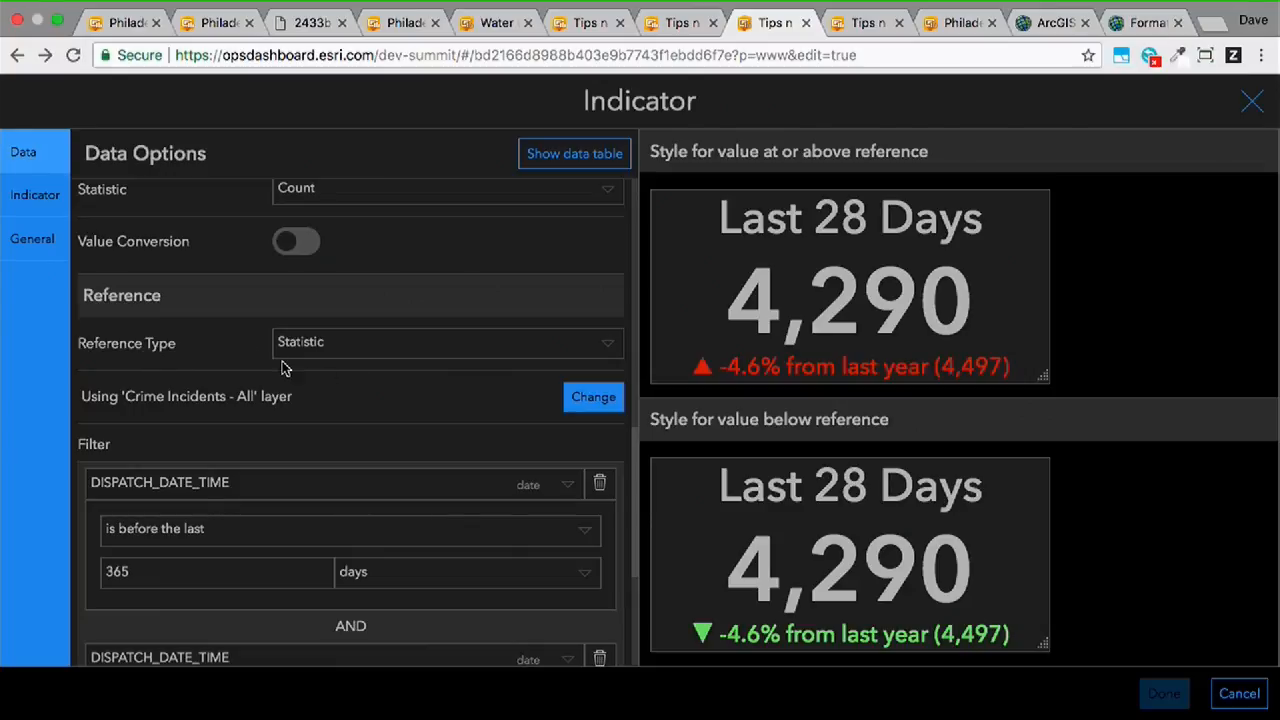
pyautogui.scroll(-1, 420, 369)
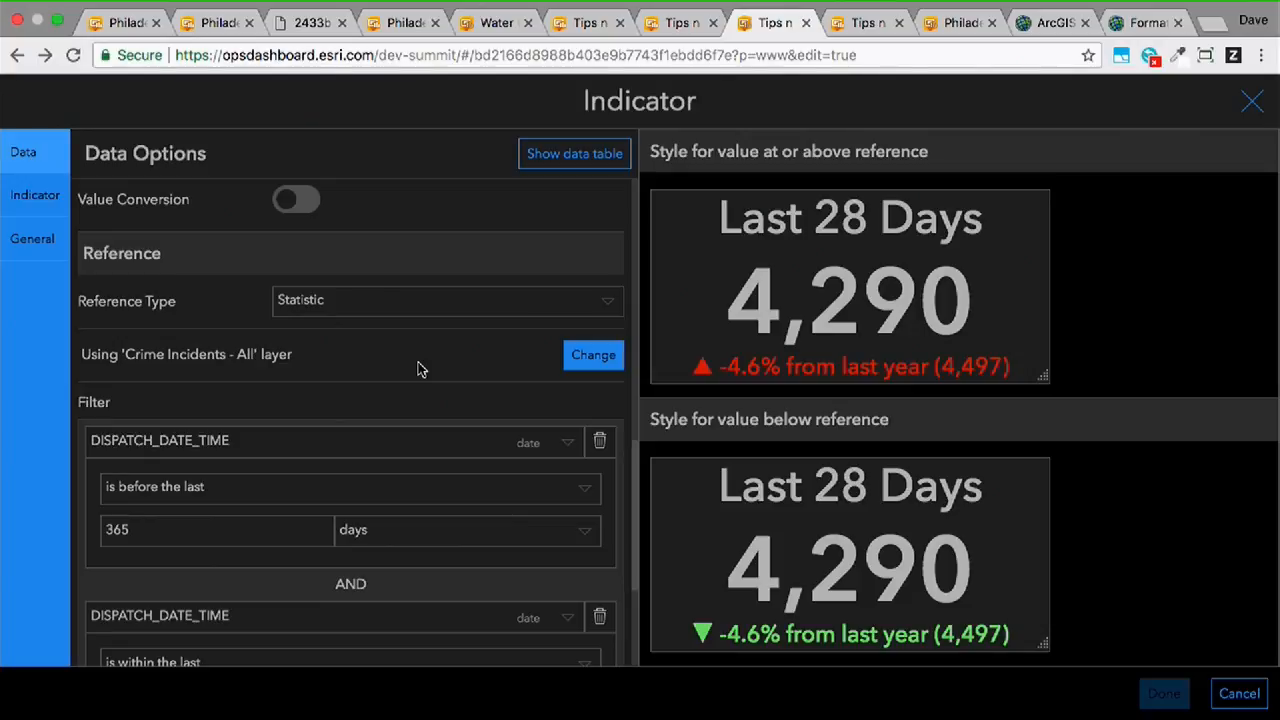
pyautogui.scroll(-8, 431, 314)
pyautogui.scroll(5, 431, 314)
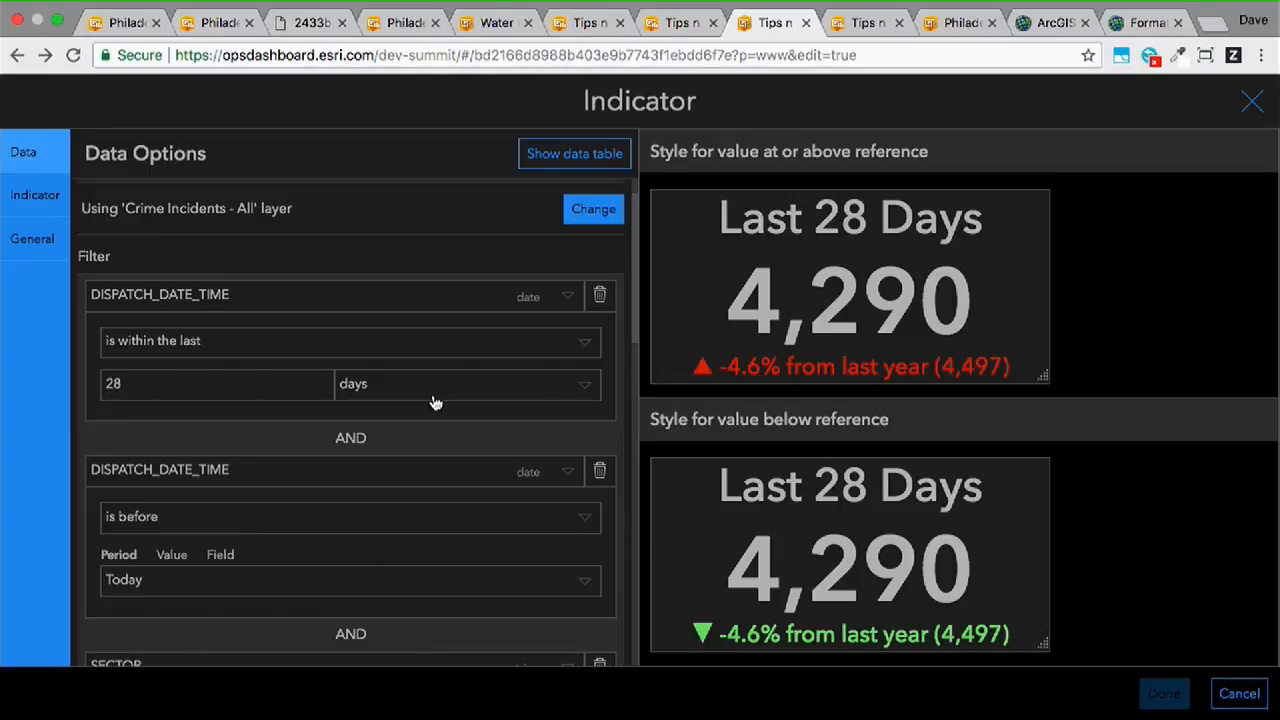
pyautogui.scroll(-10, 435, 402)
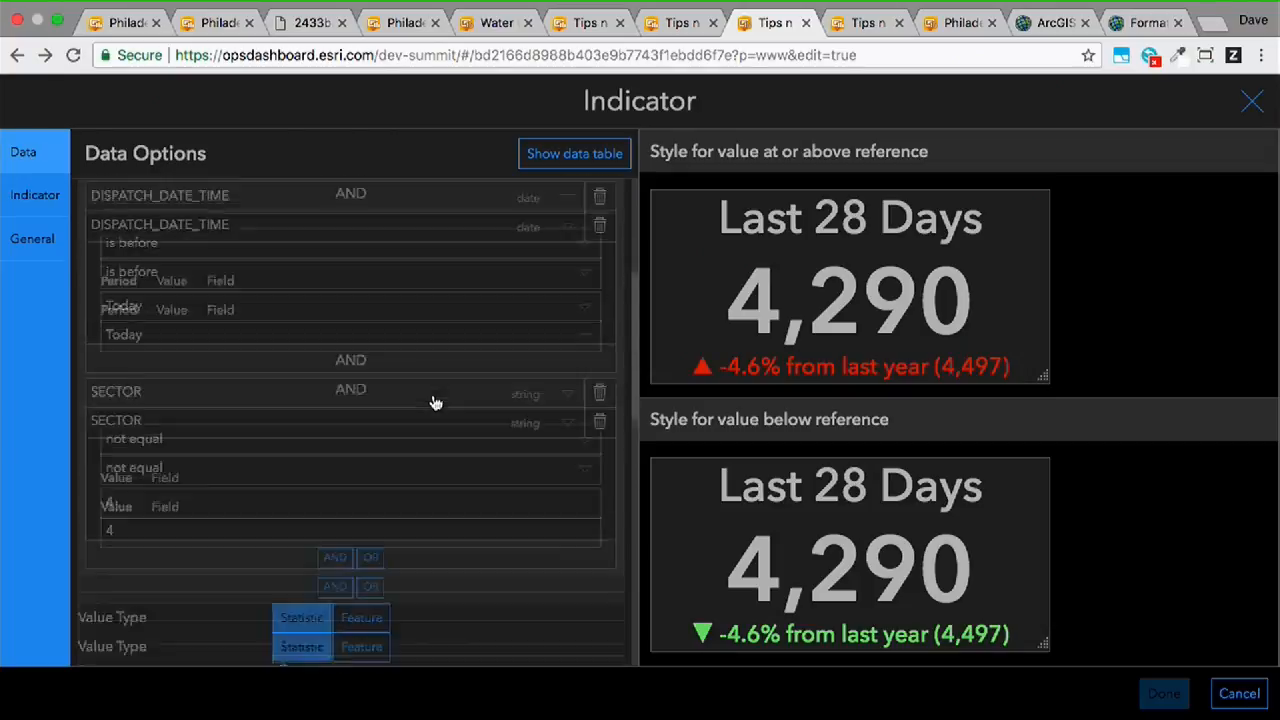
pyautogui.scroll(-1, 435, 402)
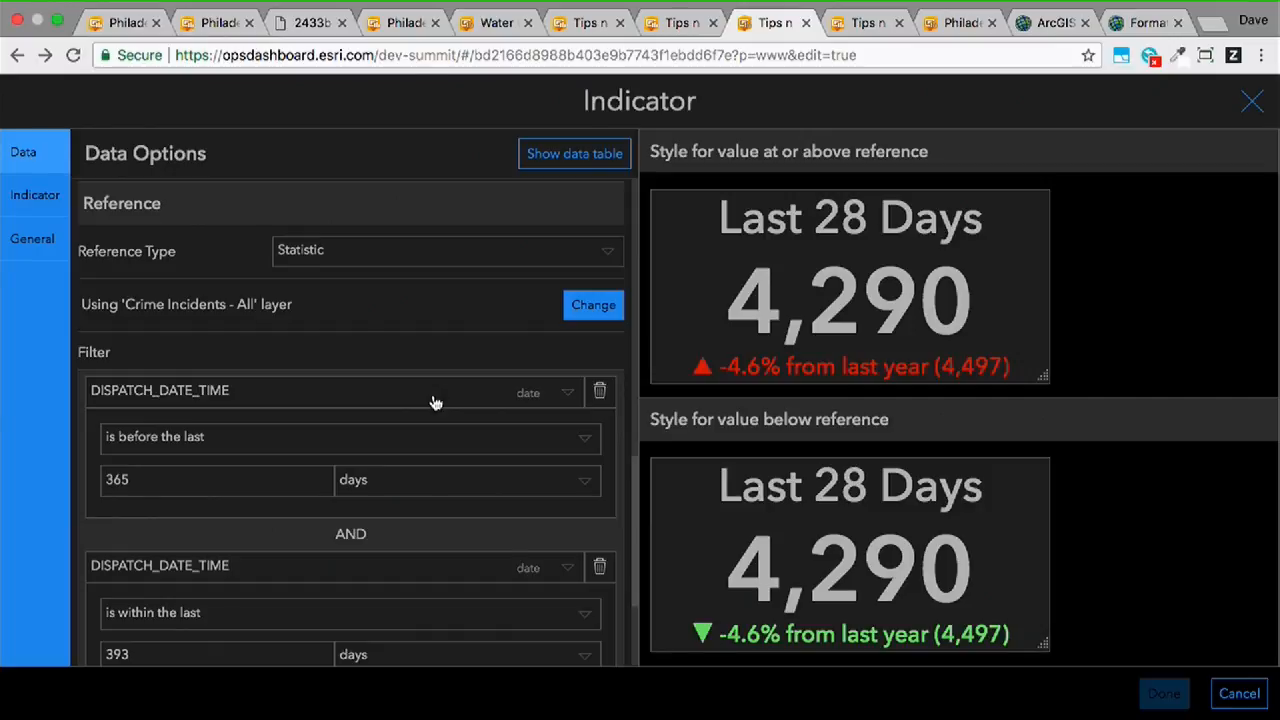
pyautogui.scroll(-1, 435, 402)
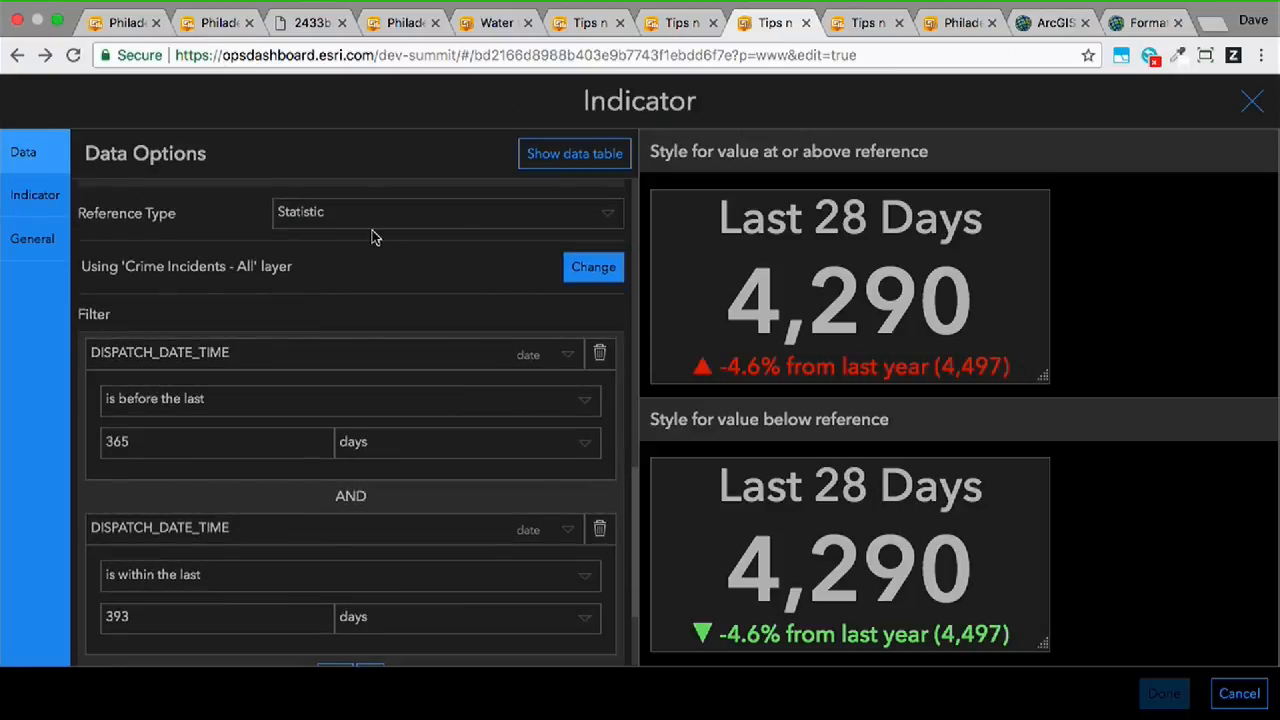
pyautogui.scroll(-3, 255, 400)
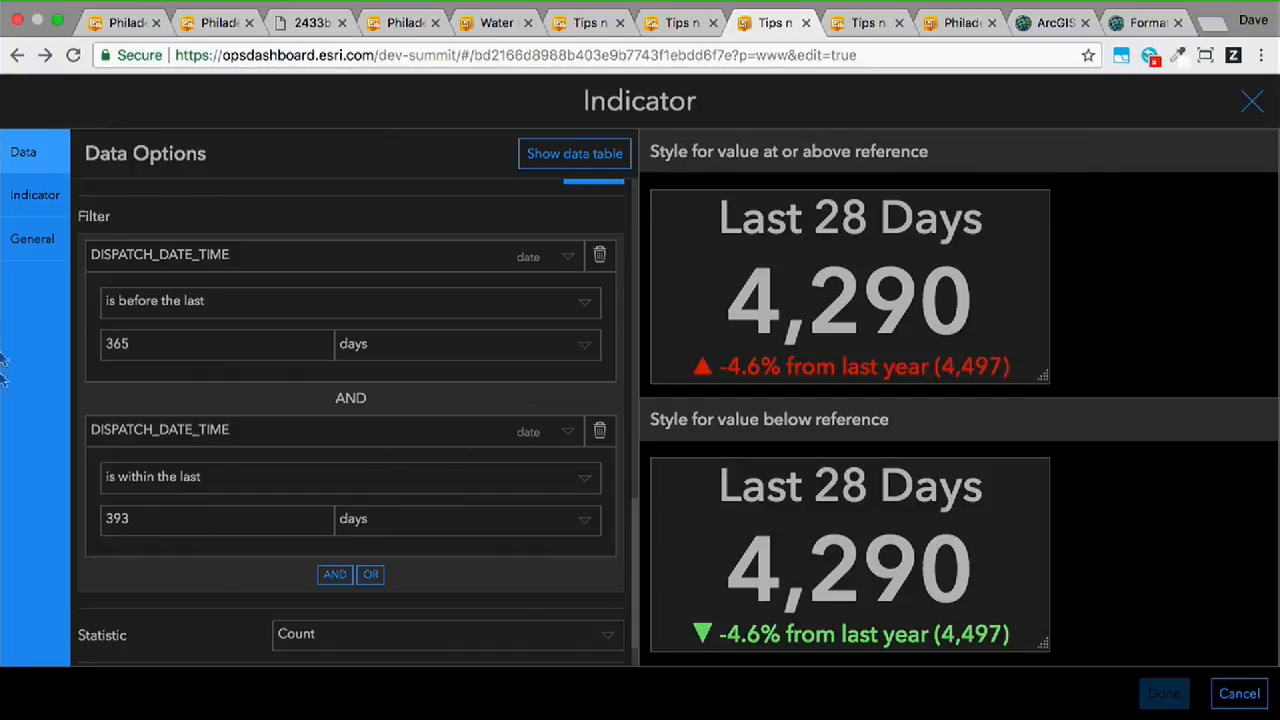
# - Examine the Last 28 Days indicator's text styles for values above and below the reference, and close the configuration without changes
pyautogui.click(56, 197)
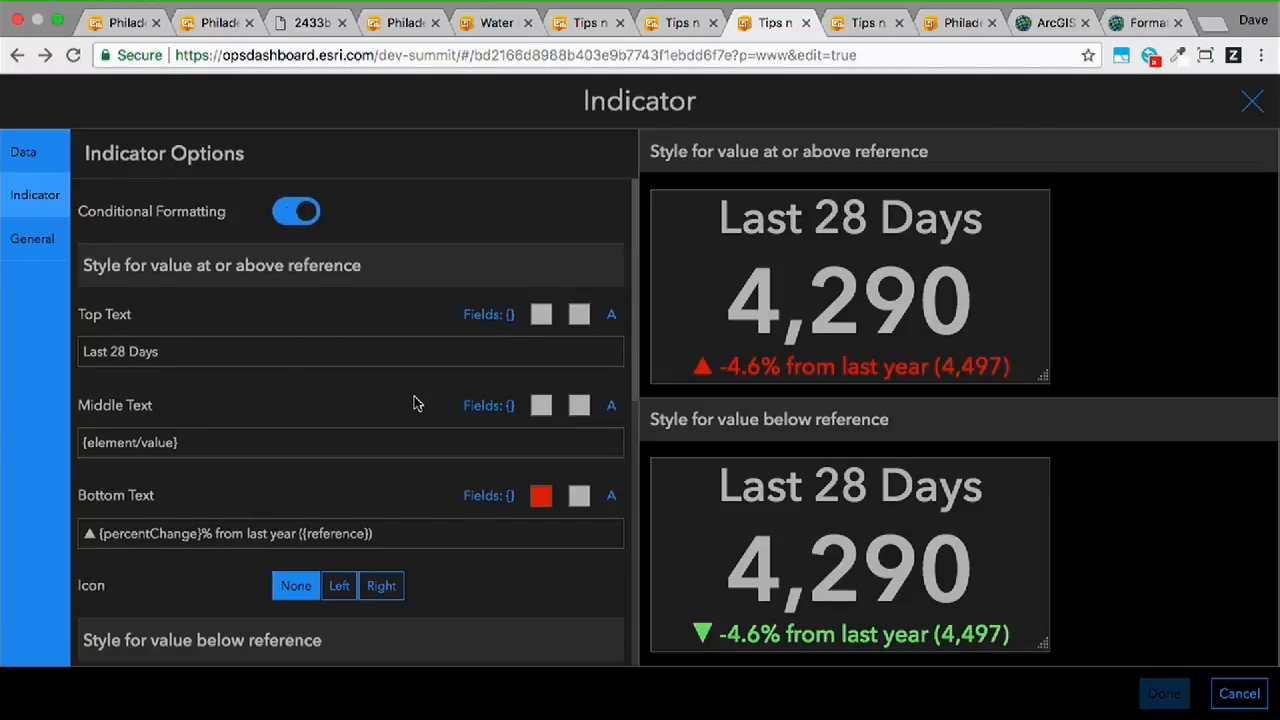
pyautogui.scroll(-2, 414, 403)
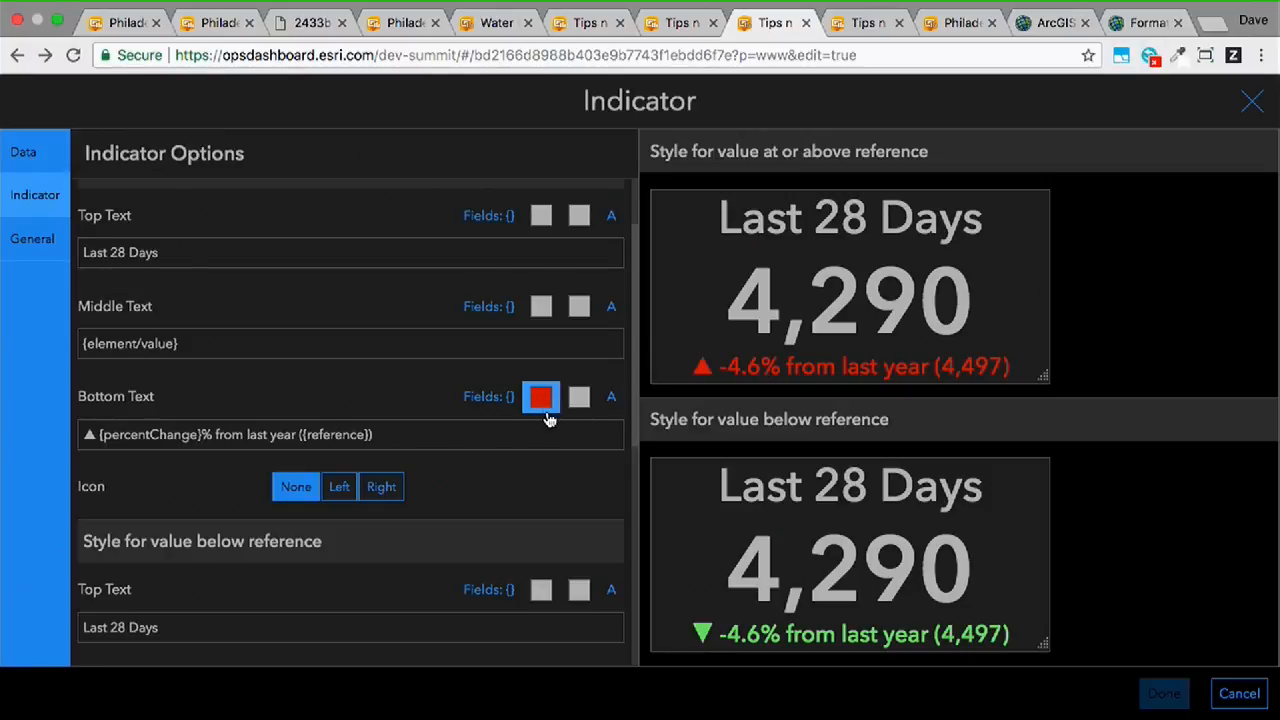
pyautogui.scroll(-3, 548, 417)
pyautogui.scroll(-4, 548, 417)
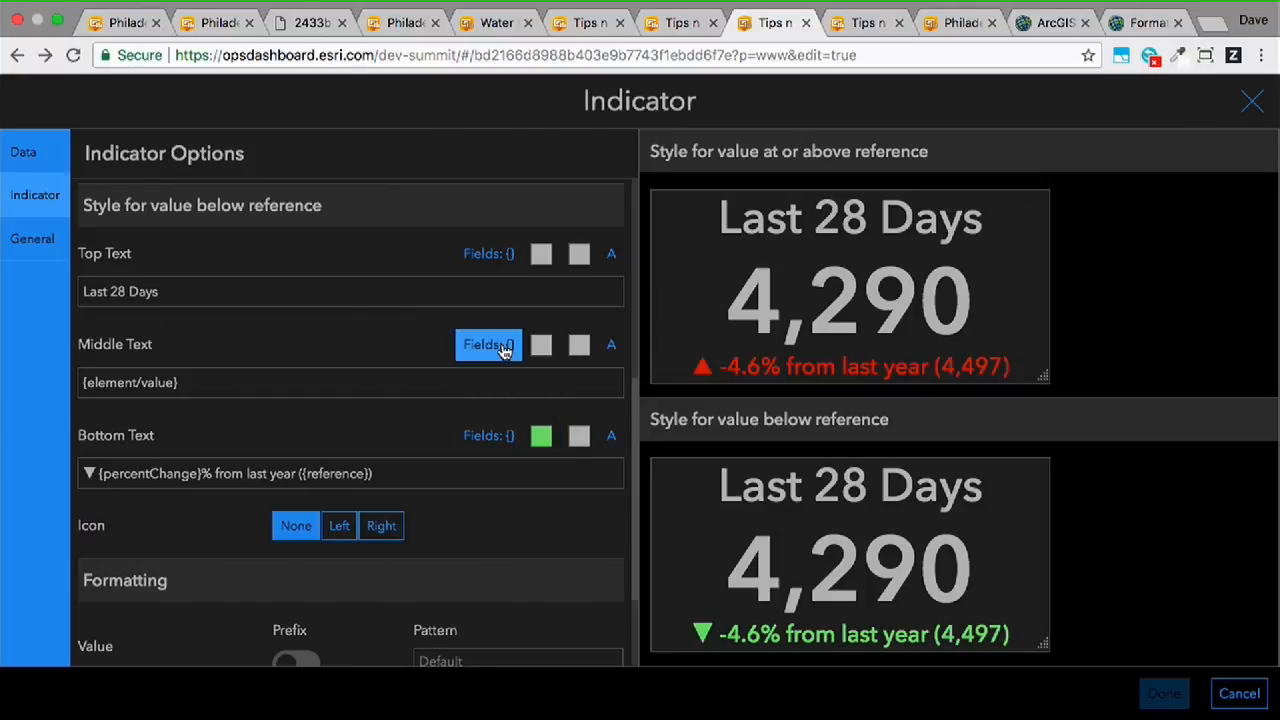
pyautogui.click(1230, 690)
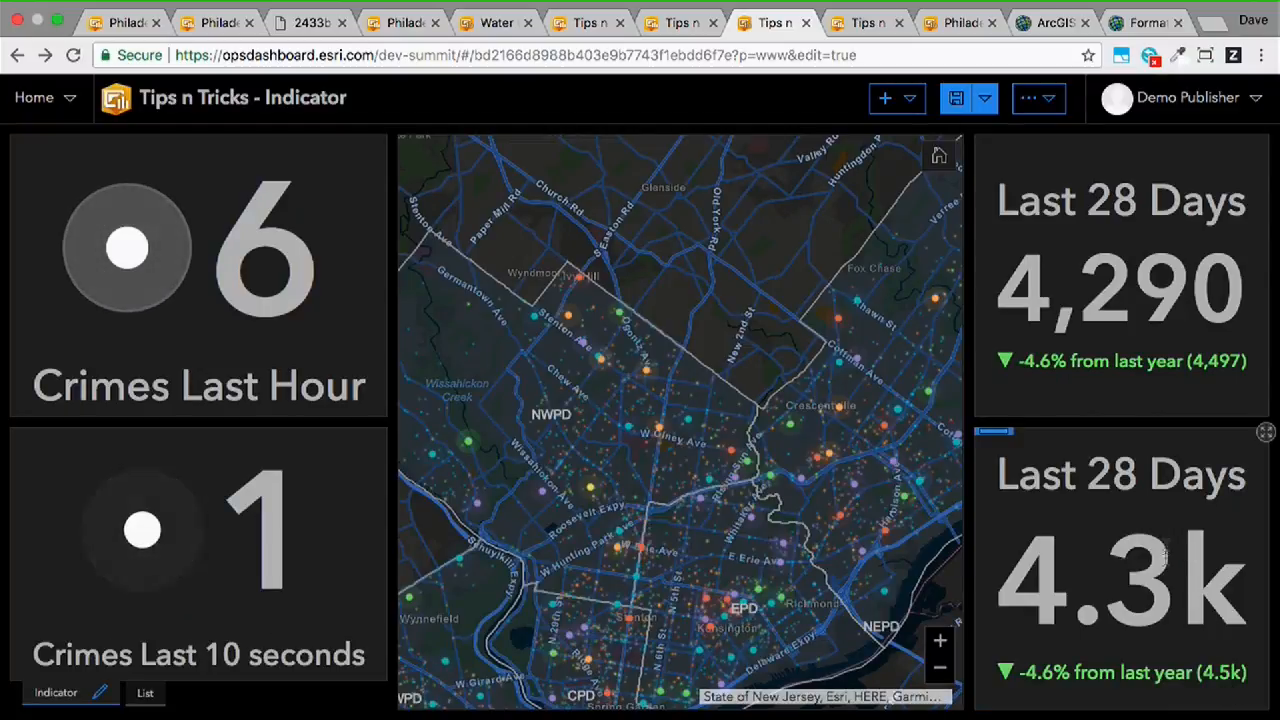
pyautogui.moveTo(1016, 580); pyautogui.dragTo(1222, 573)
pyautogui.click(1221, 573)
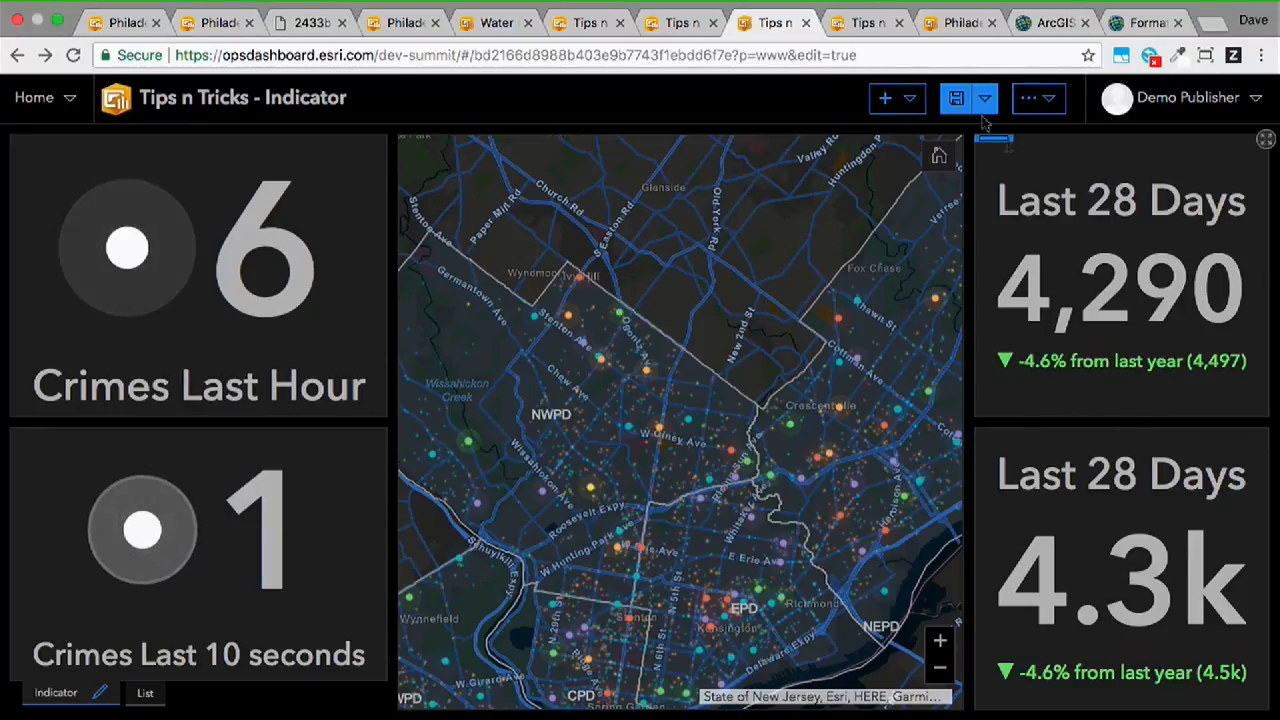
# - Switch to the Tips n Tricks - Pie Chart dashboard and compare its grouping, inner radius, outline and label offset examples
pyautogui.click(858, 24)
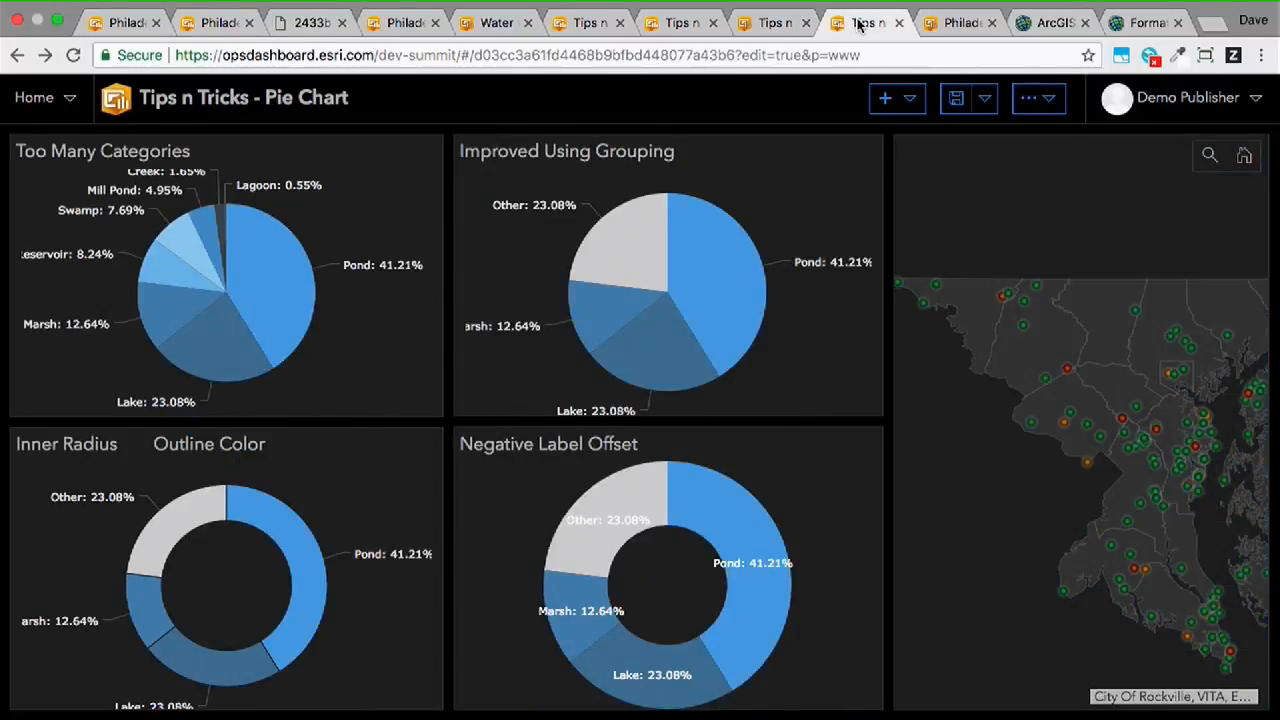
pyautogui.moveTo(1166, 423); pyautogui.dragTo(1188, 348)
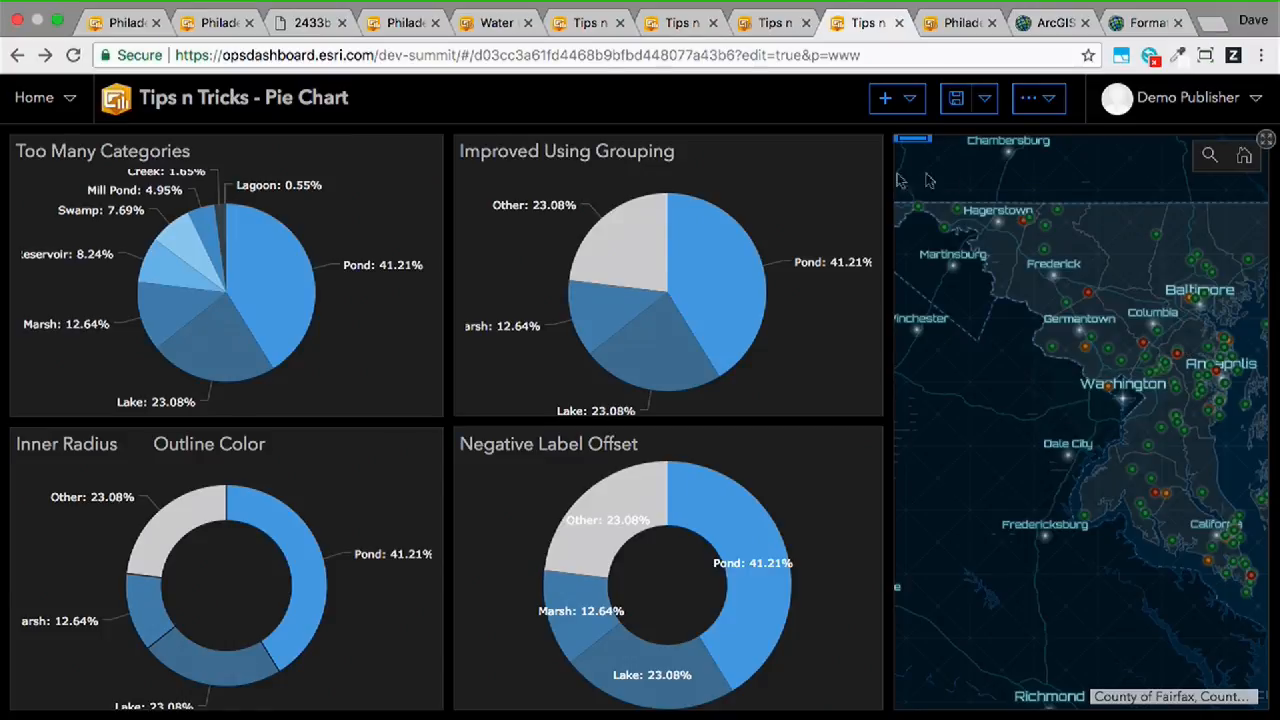
pyautogui.moveTo(269, 332)
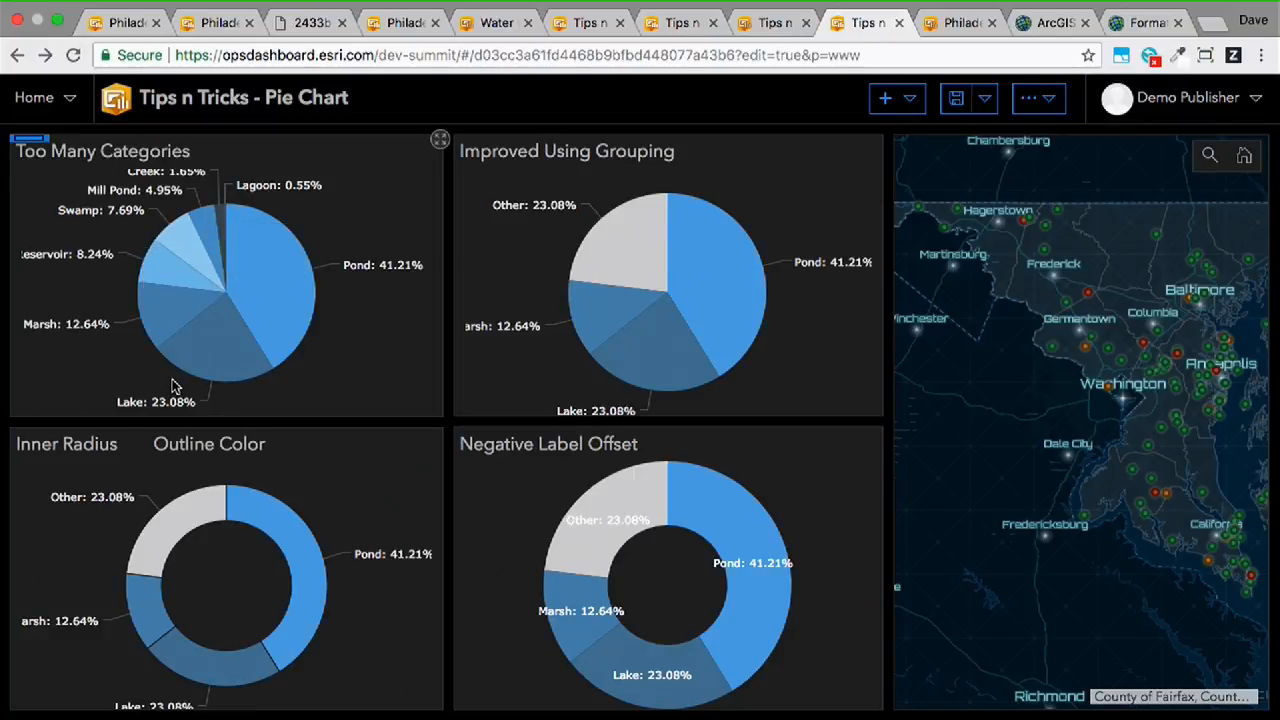
pyautogui.moveTo(468, 165)
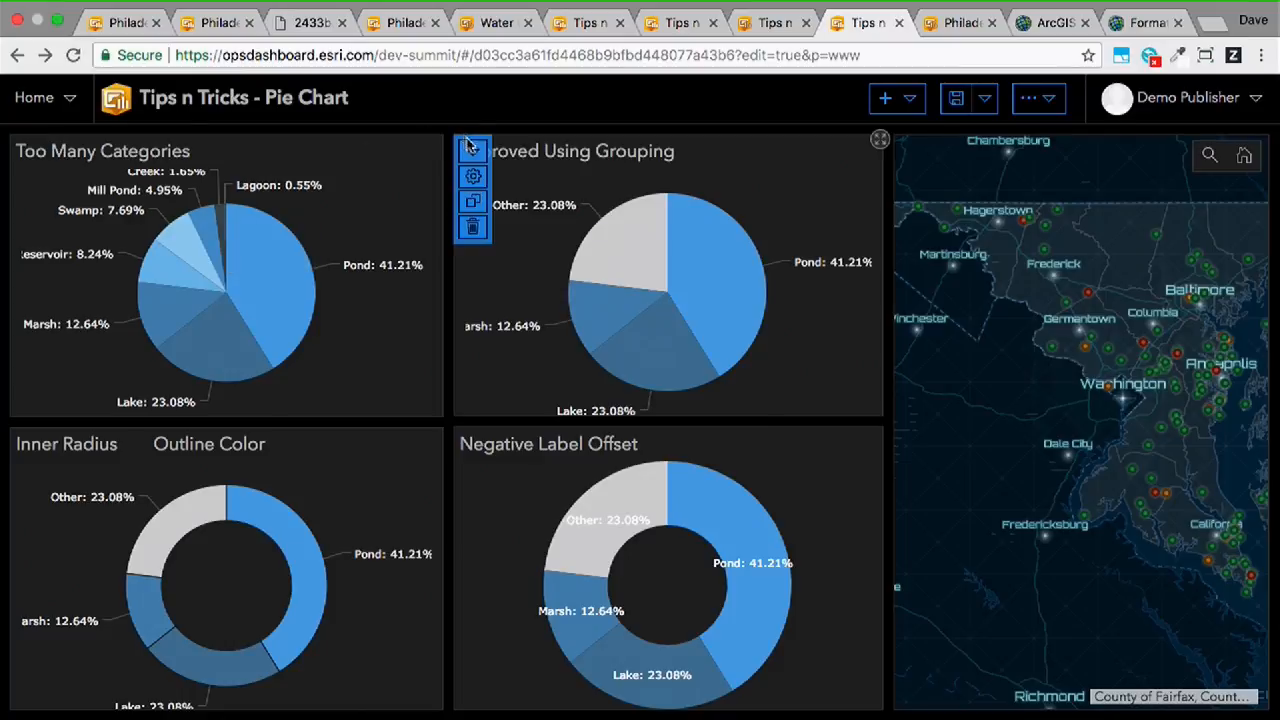
# - Try slice grouping thresholds from 6 to 9 percent on the Improved Using Grouping pie chart, and discard the changes
pyautogui.click(475, 176)
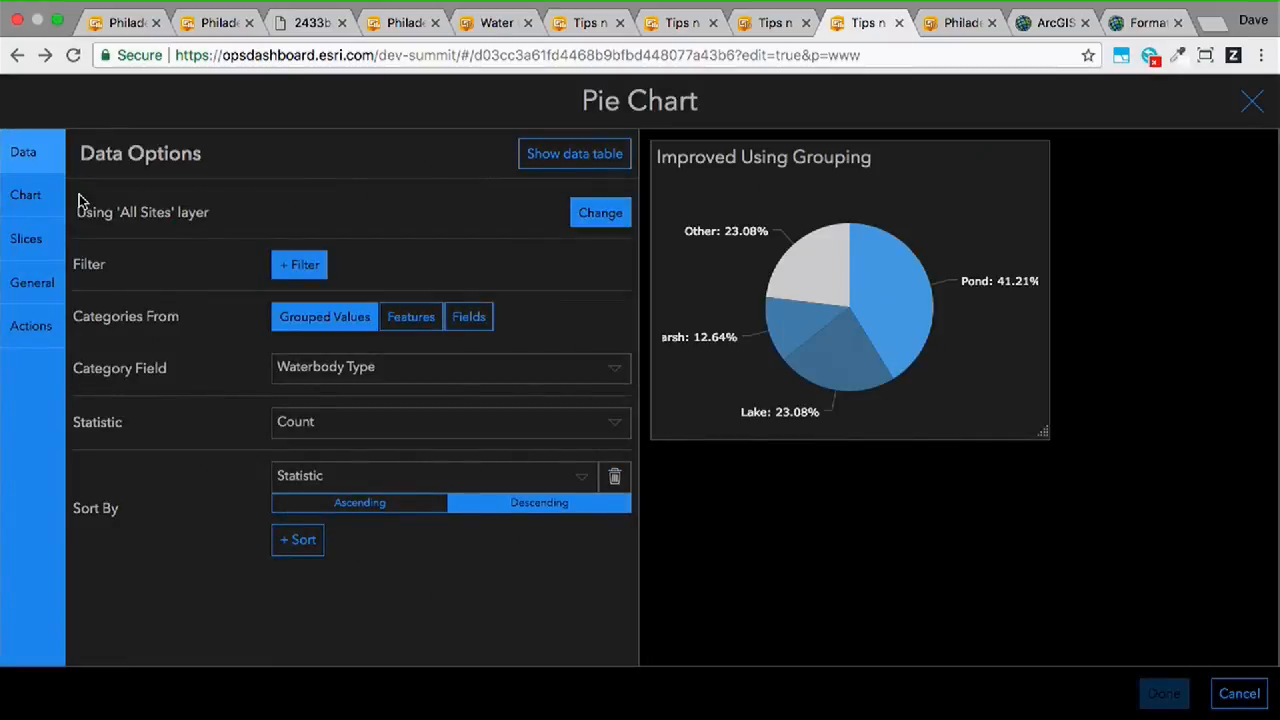
pyautogui.click(42, 249)
pyautogui.scroll(-5, 123, 366)
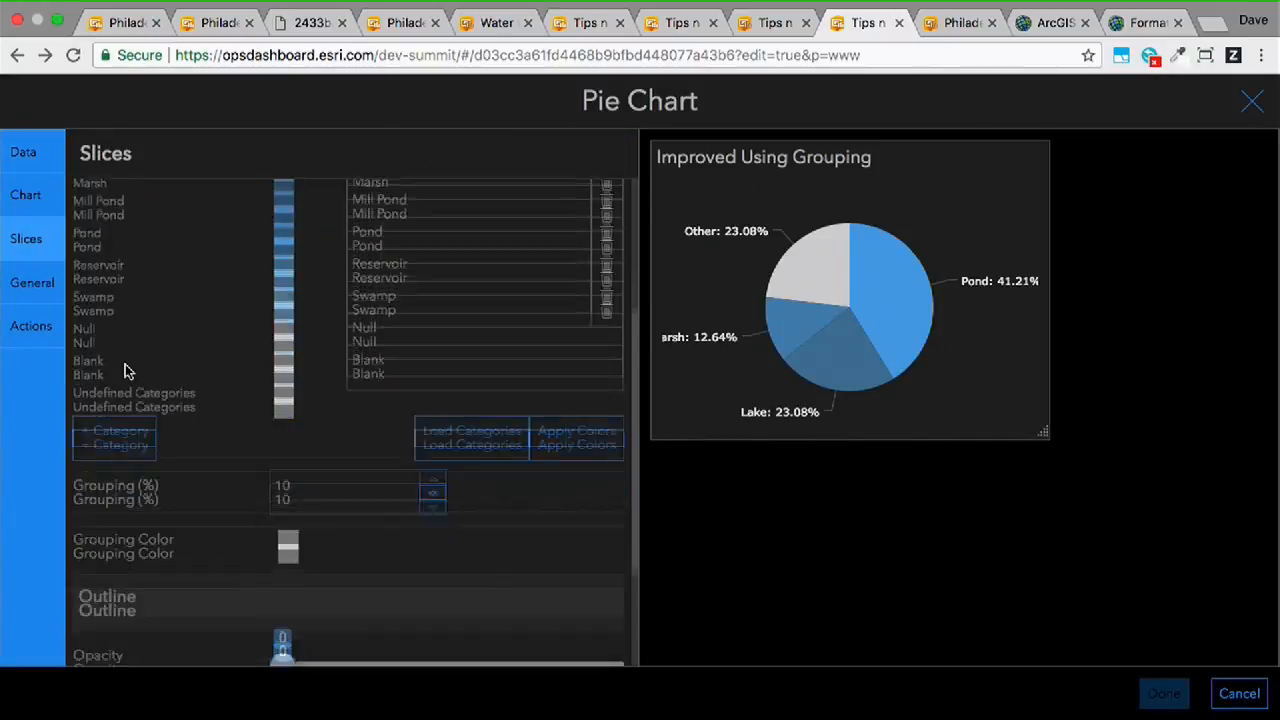
pyautogui.click(433, 328)
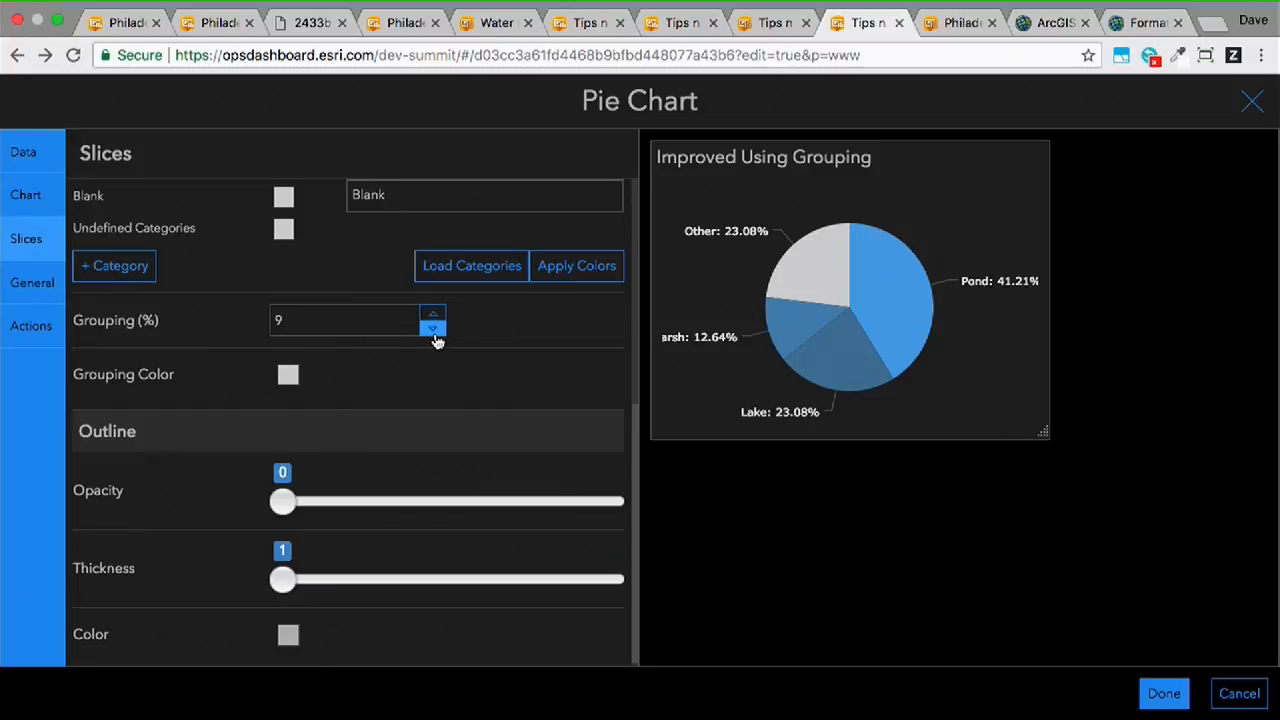
pyautogui.click(433, 328)
pyautogui.click(433, 328)
pyautogui.click(434, 330)
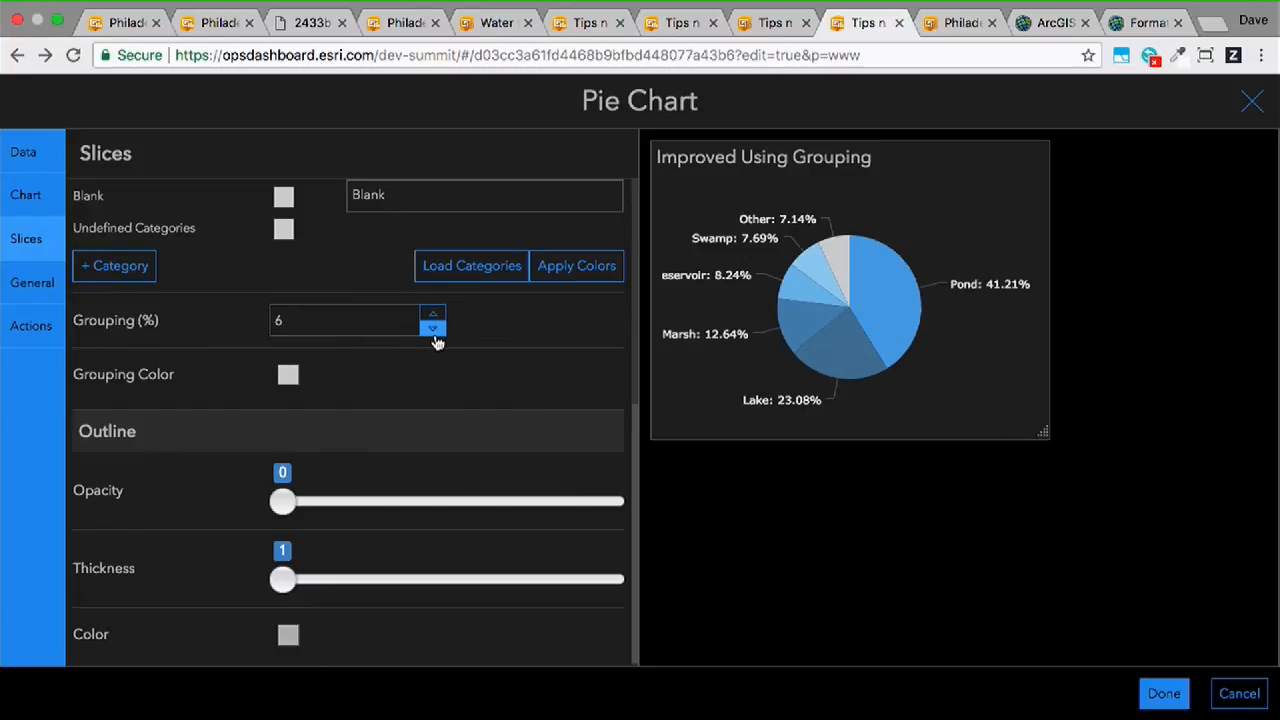
pyautogui.click(435, 316)
pyautogui.click(435, 316)
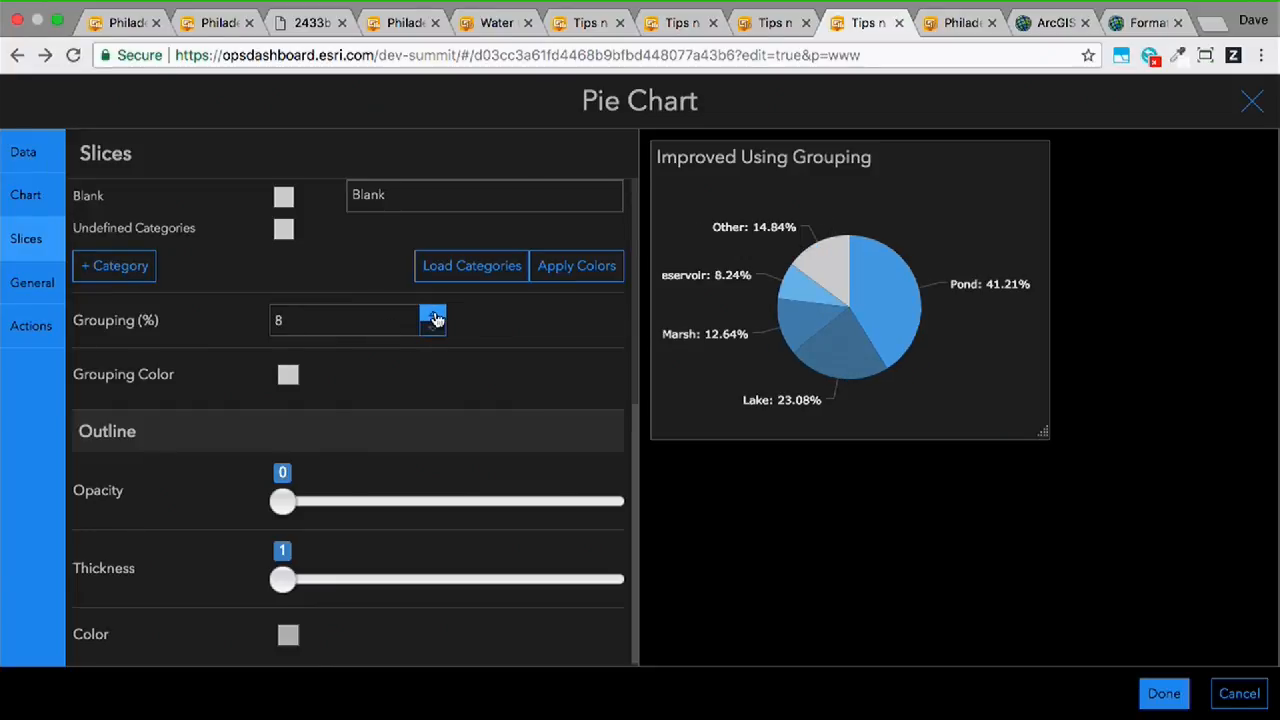
pyautogui.click(435, 316)
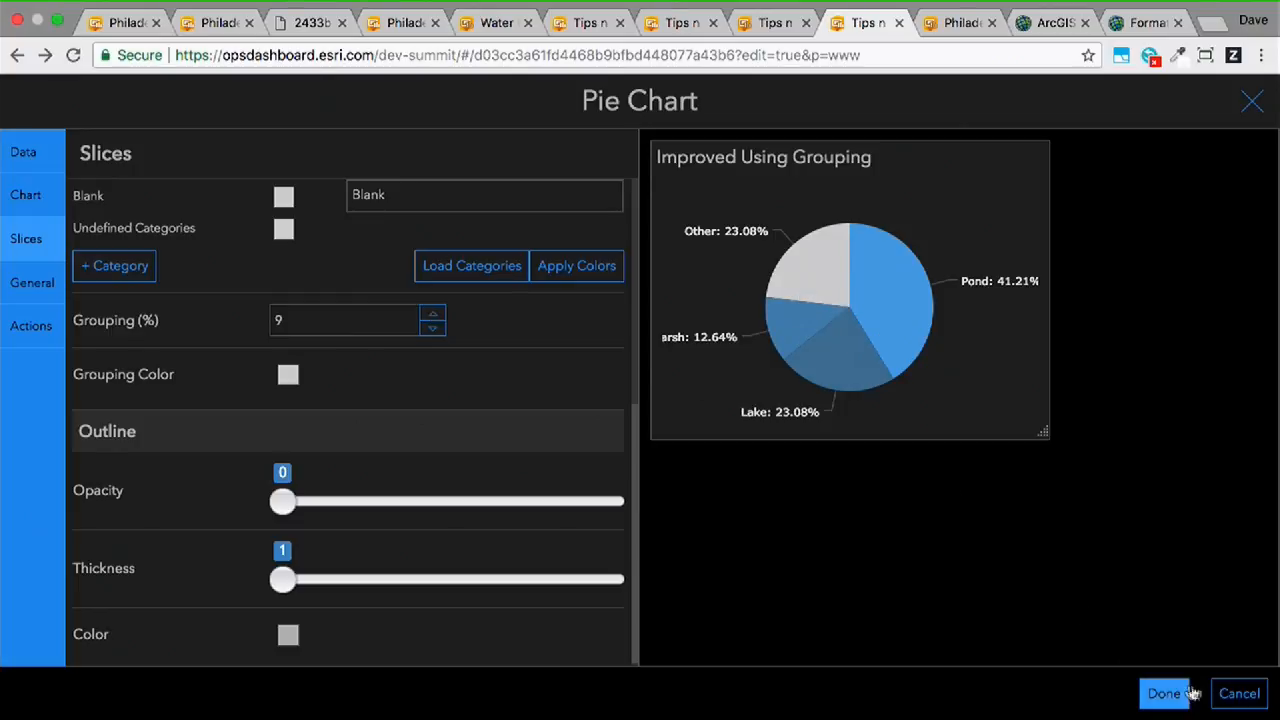
pyautogui.click(1225, 702)
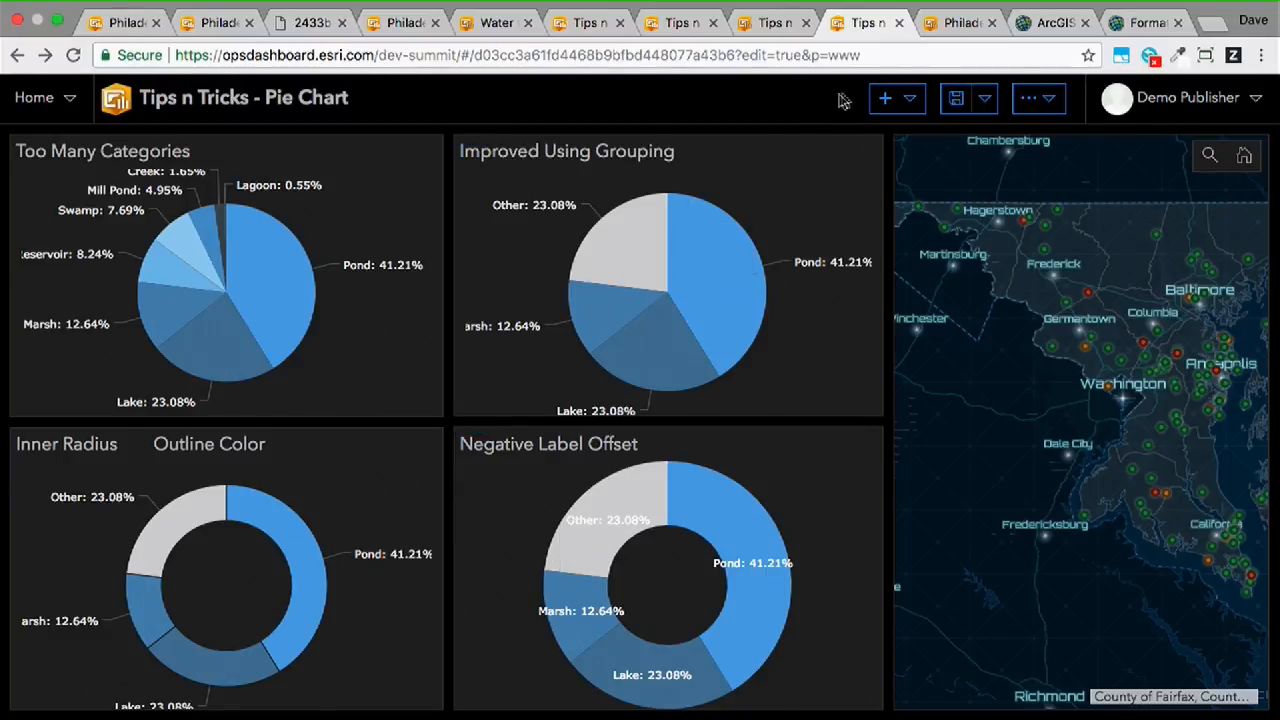
# - In the Philadelphia crime dashboard, filter to Larceny incidents from the last three days of the line chart in the CPD division
pyautogui.click(963, 28)
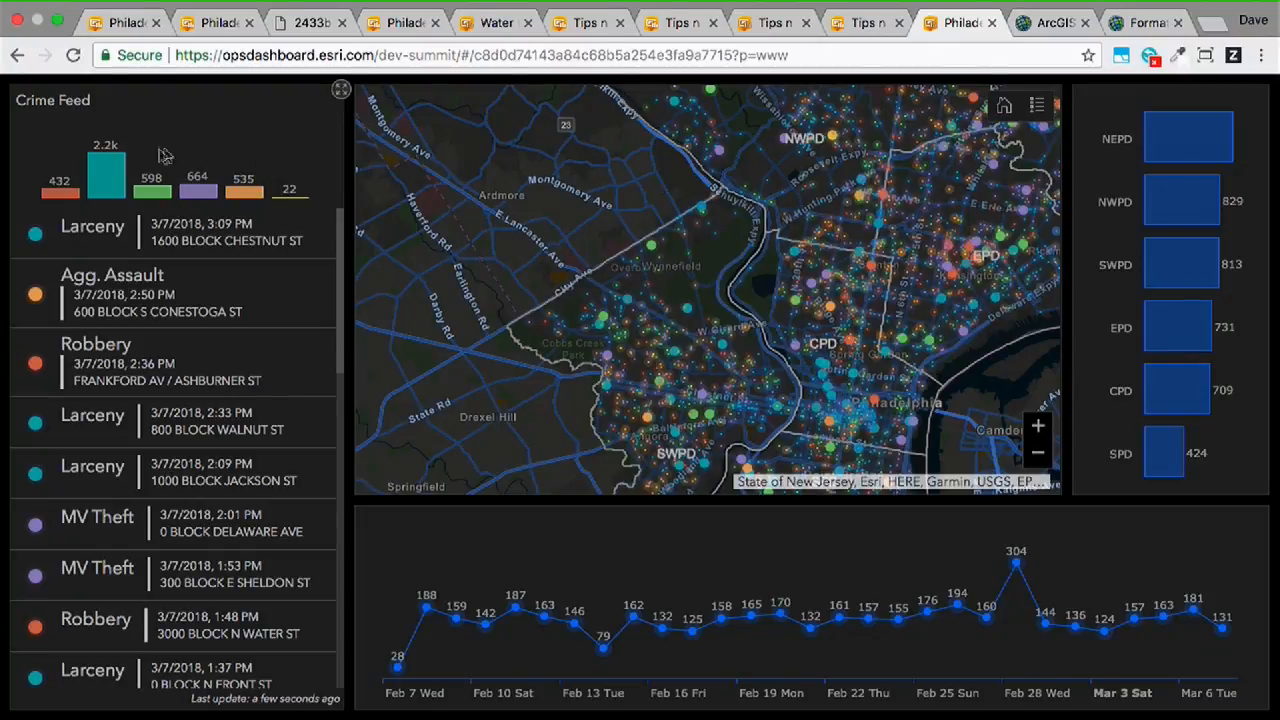
pyautogui.click(112, 170)
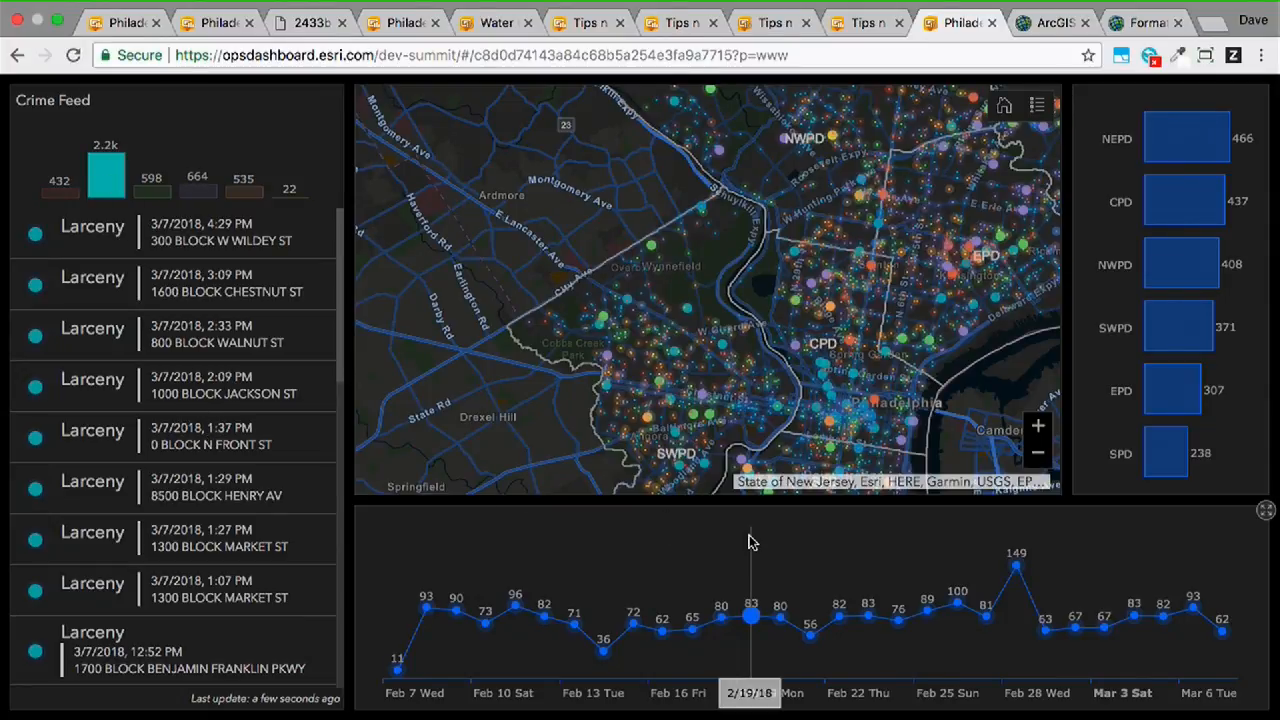
pyautogui.moveTo(1152, 600); pyautogui.dragTo(1225, 608)
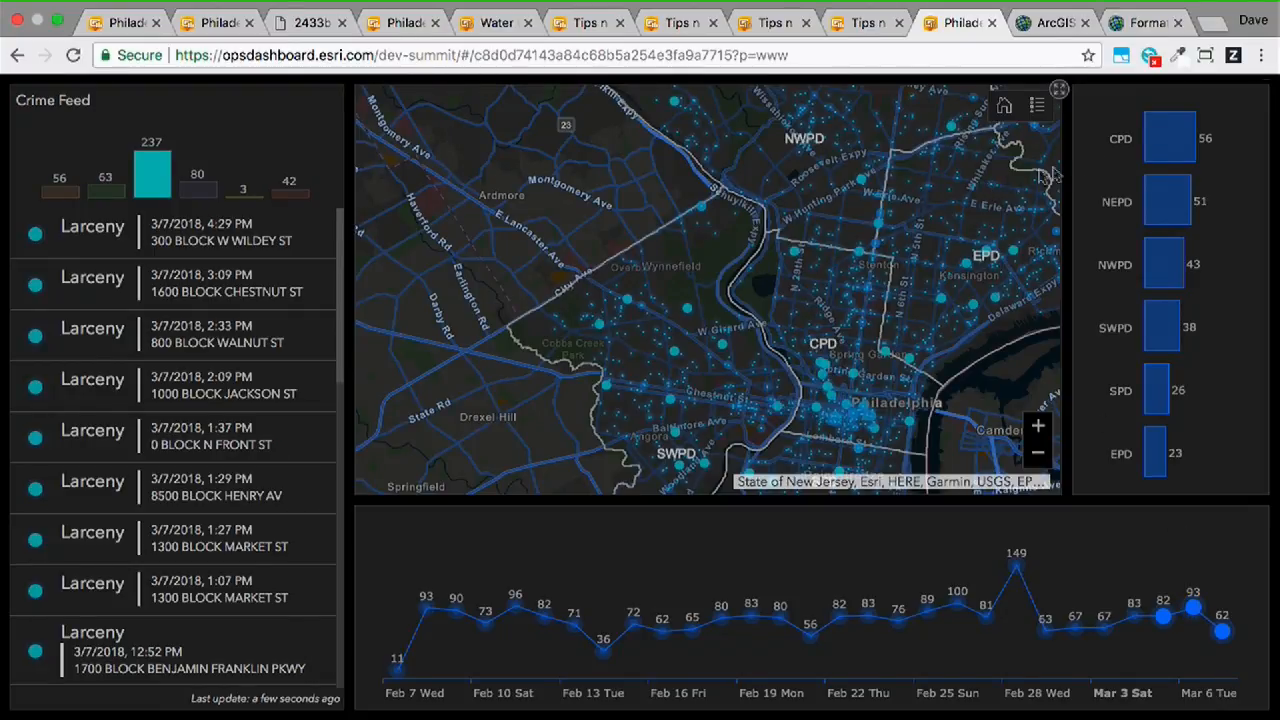
pyautogui.click(1180, 140)
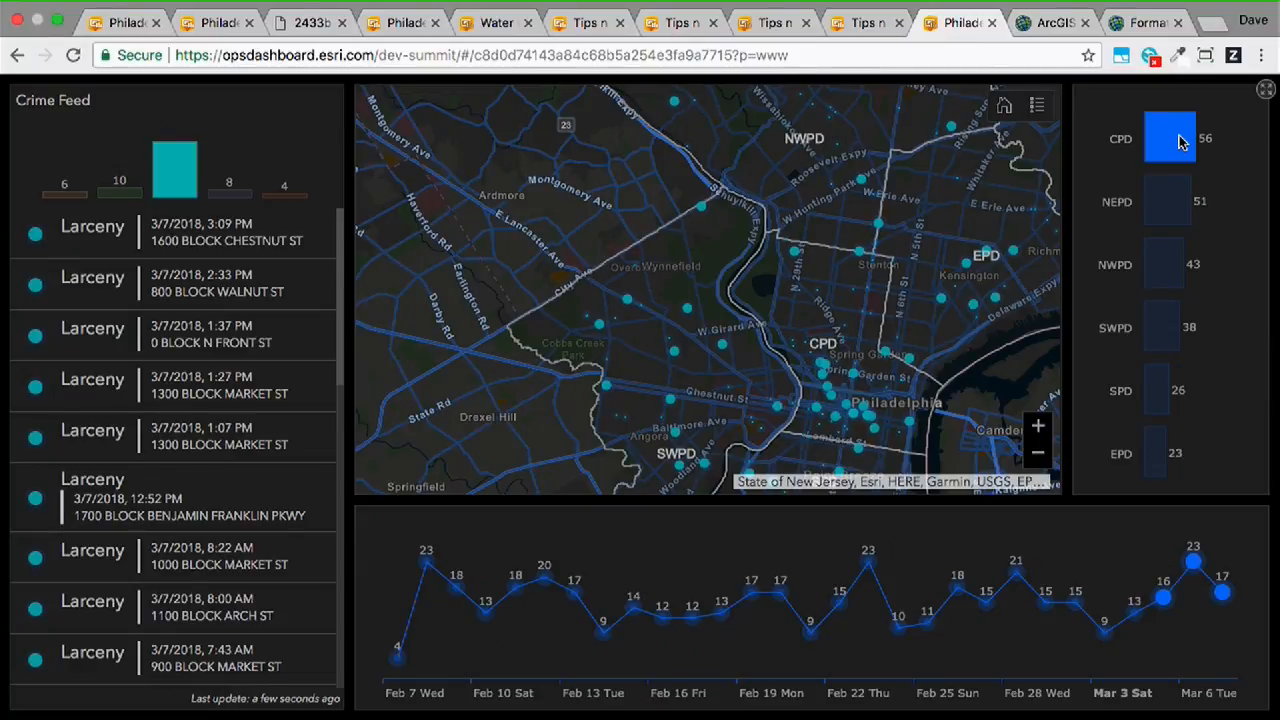
pyautogui.moveTo(1001, 258); pyautogui.dragTo(938, 230)
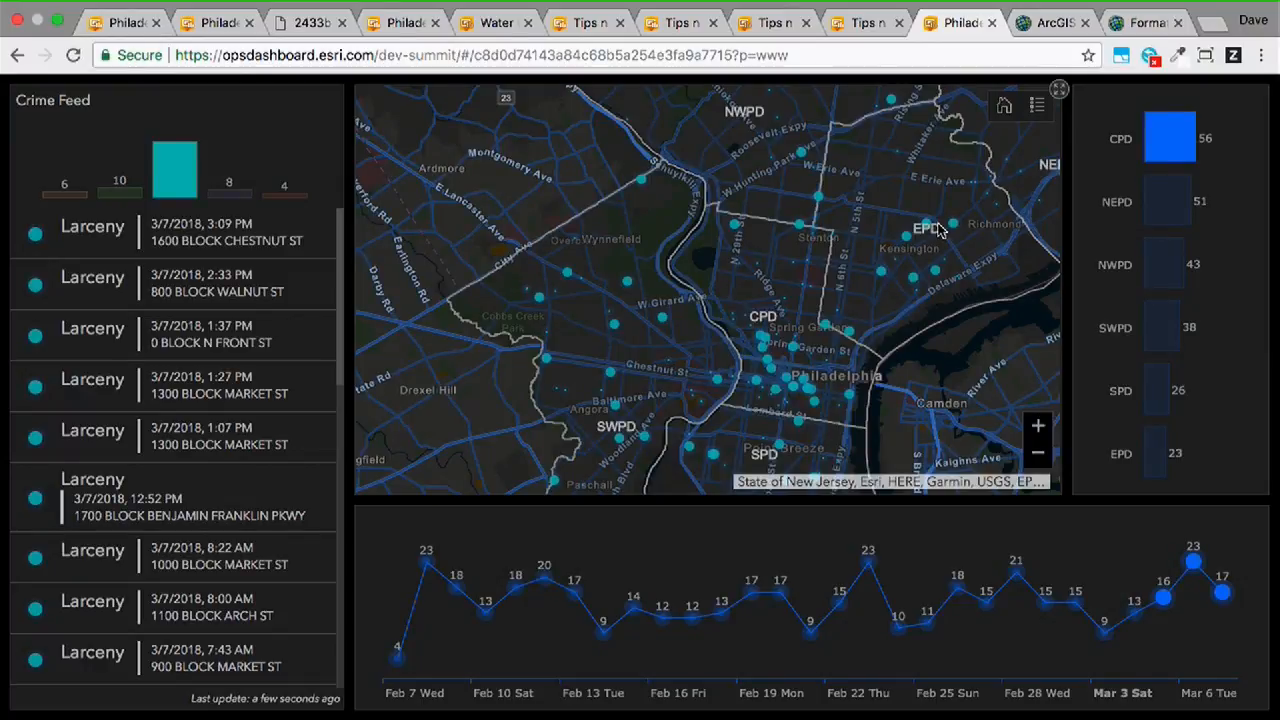
# - Switch to the Philadelphia Crime Map web map and examine how the crime incident symbols scale at closer and wider zoom levels
pyautogui.click(1057, 22)
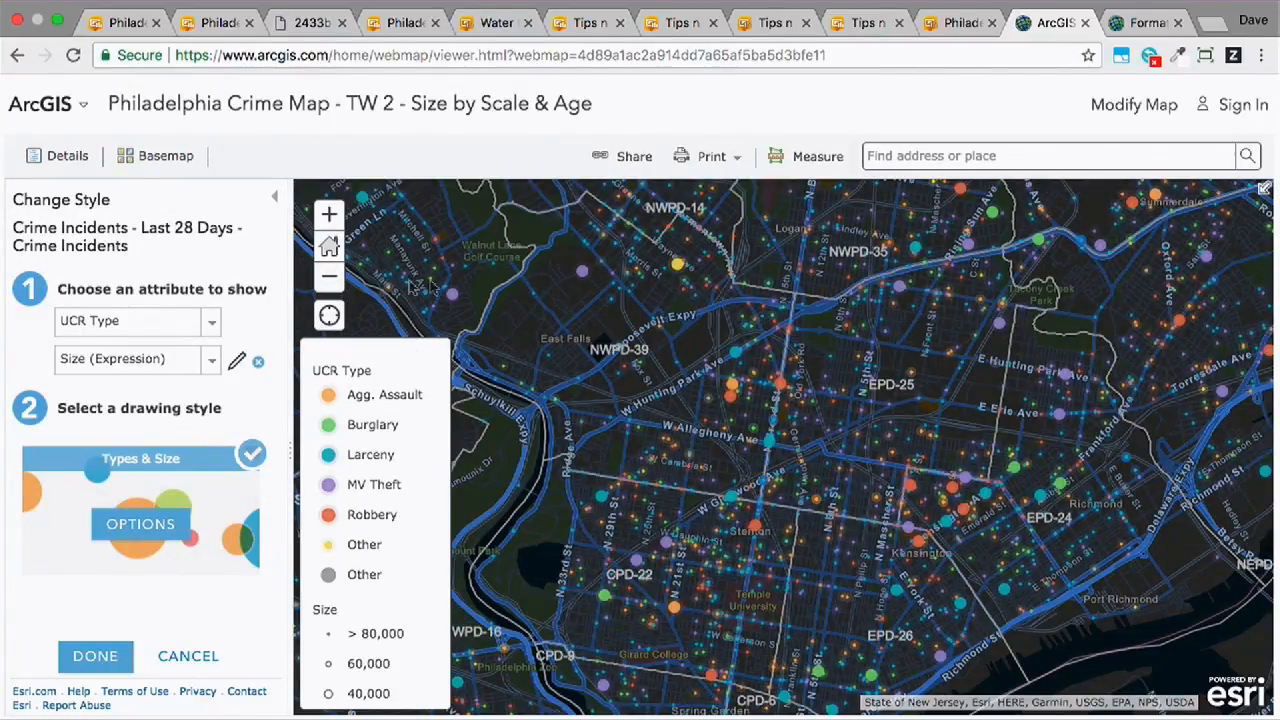
pyautogui.moveTo(287, 428)
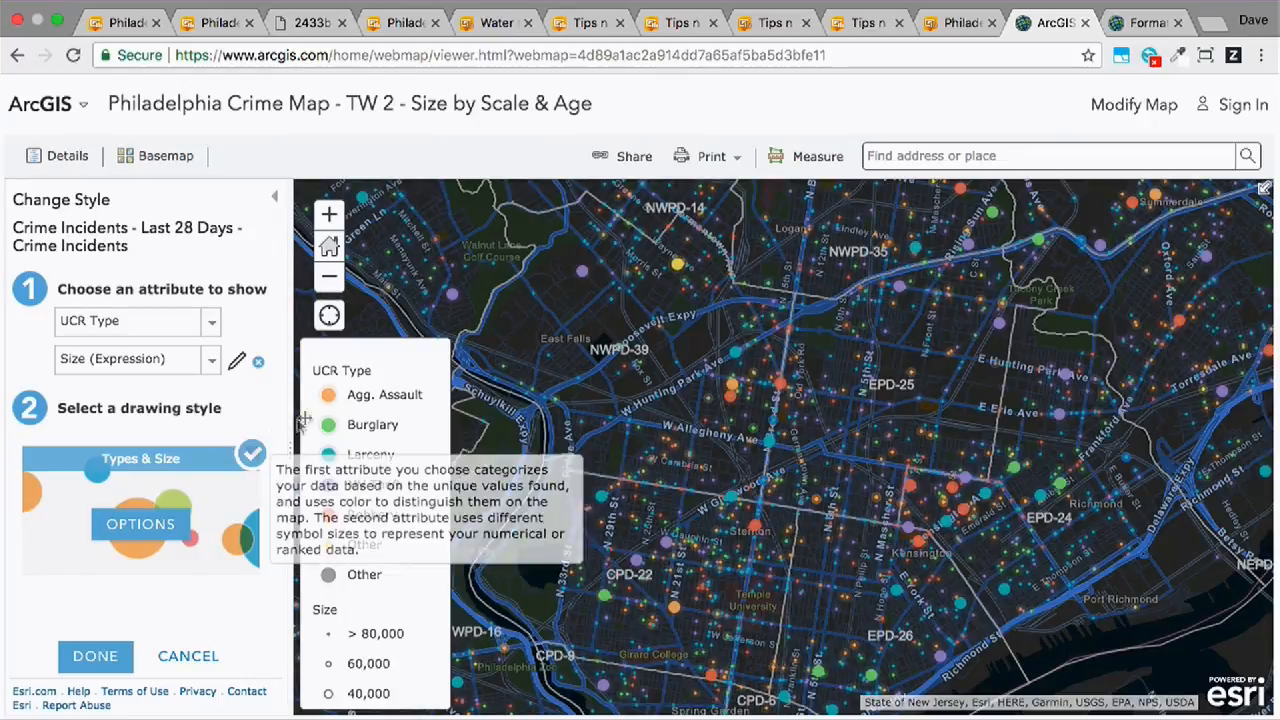
pyautogui.click(330, 216)
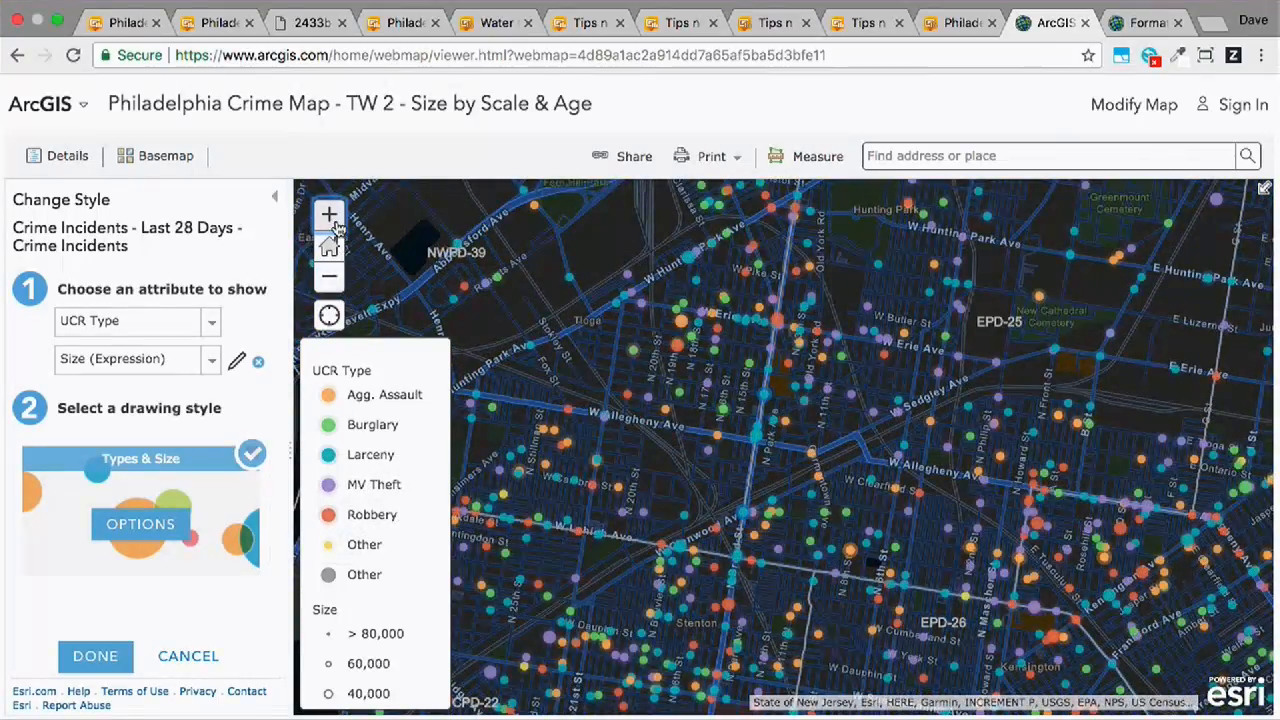
pyautogui.click(333, 218)
pyautogui.click(330, 278)
pyautogui.click(330, 278)
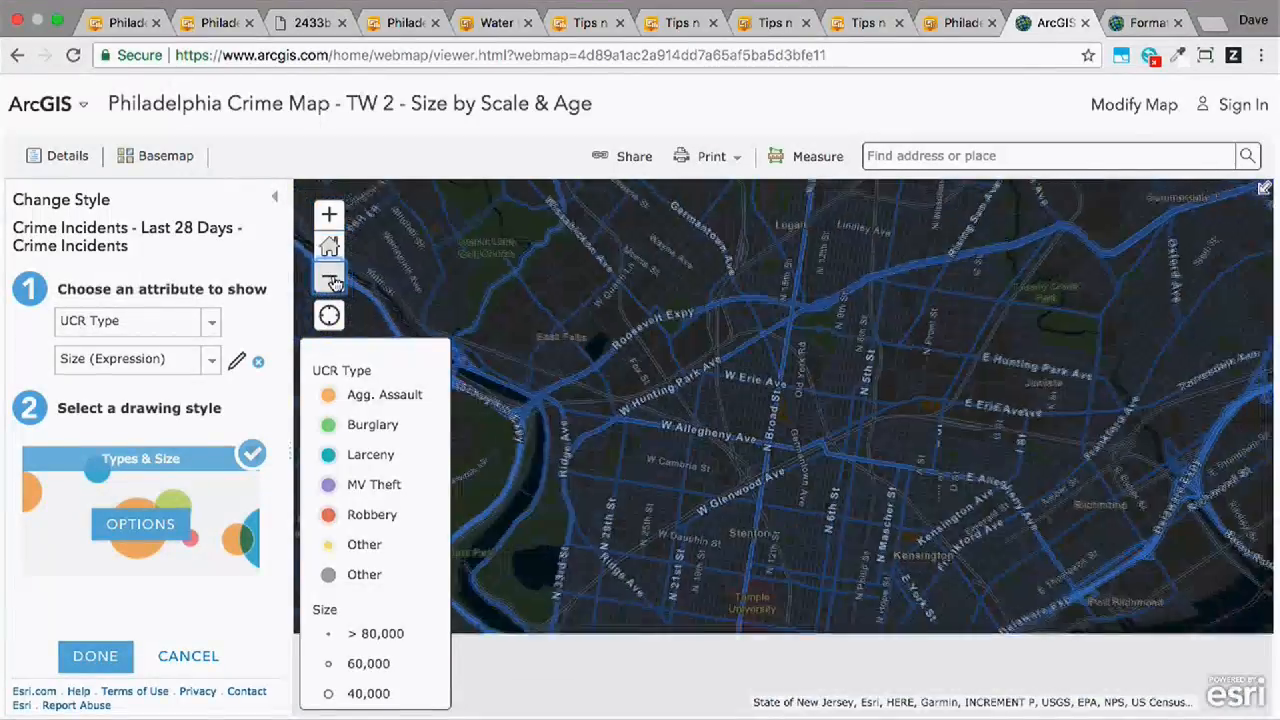
pyautogui.click(330, 278)
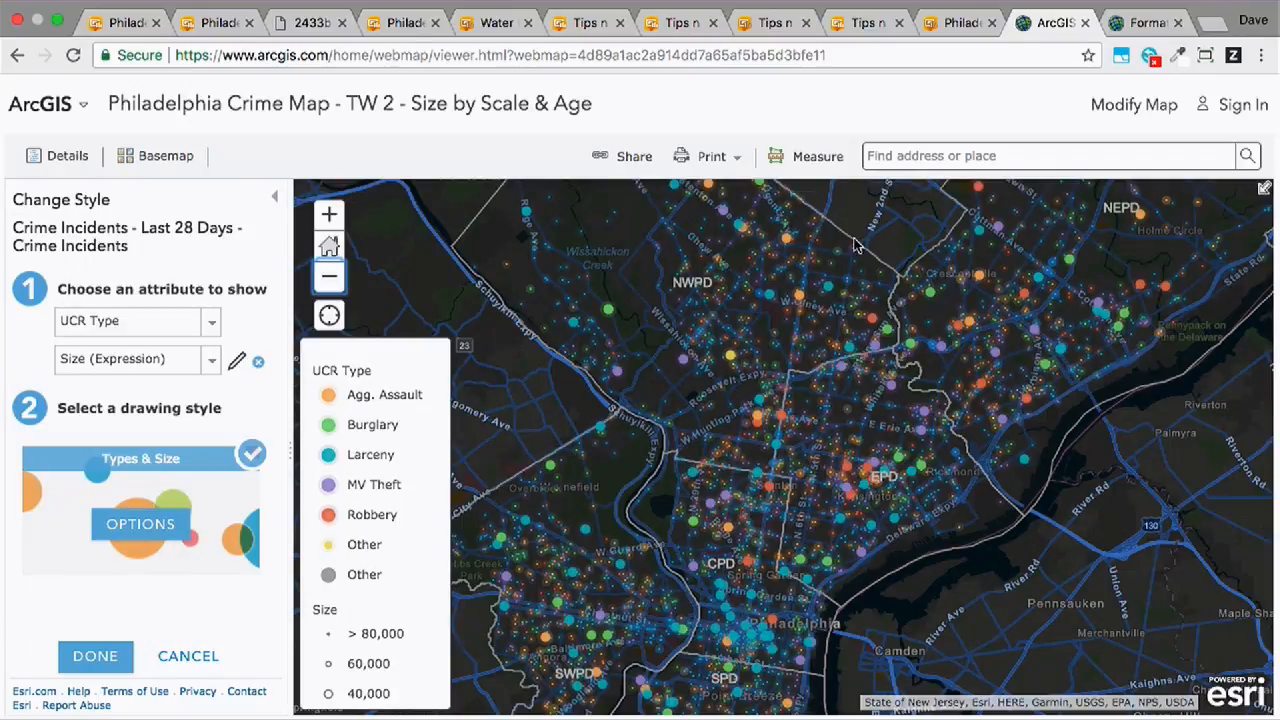
# - Examine the Size expression's ageHours calculation and its use of $view.scale, and close the expression editor without changes
pyautogui.click(237, 364)
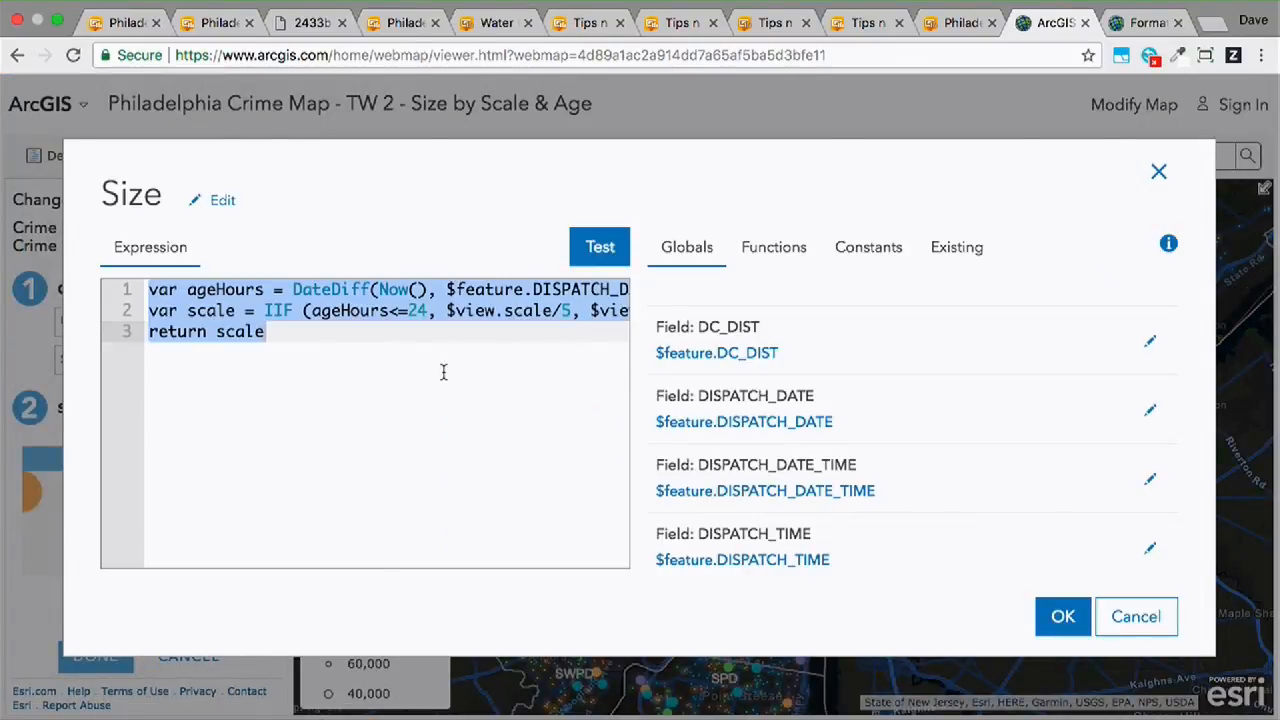
pyautogui.click(496, 332)
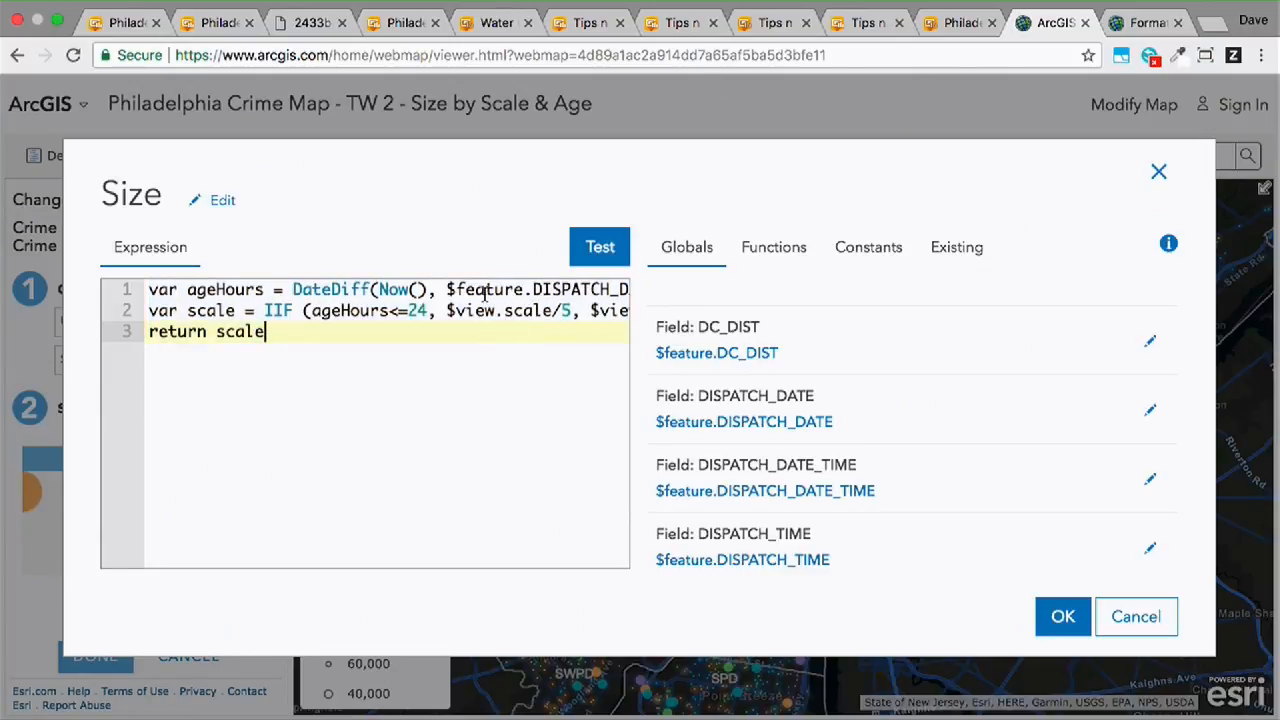
pyautogui.hscroll(2, 485, 292)
pyautogui.hscroll(2, 485, 292)
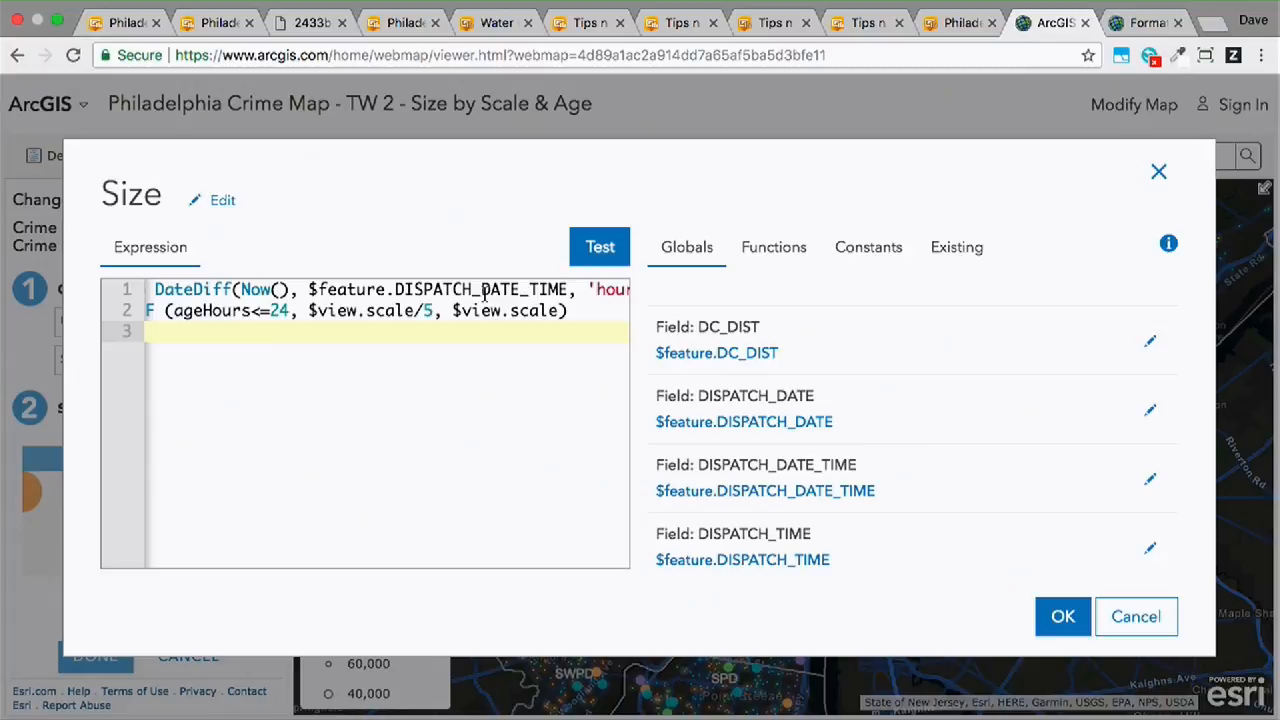
pyautogui.hscroll(2, 485, 292)
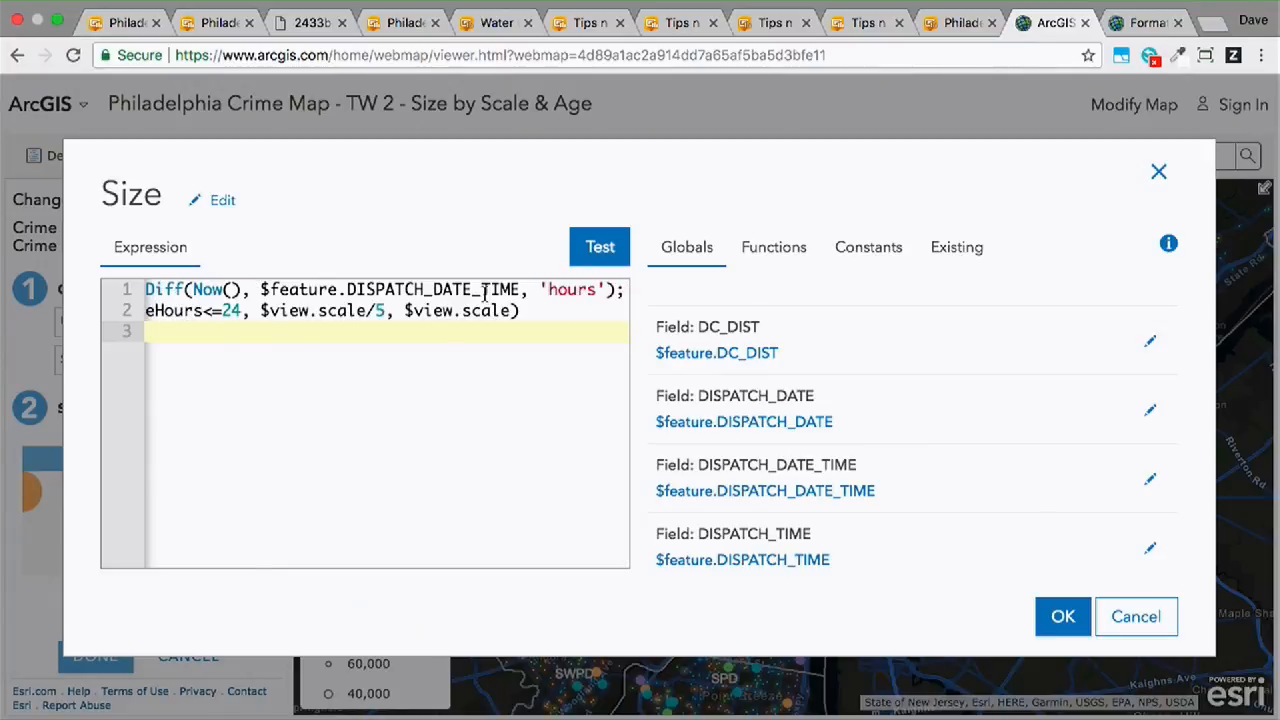
pyautogui.hscroll(-5, 485, 292)
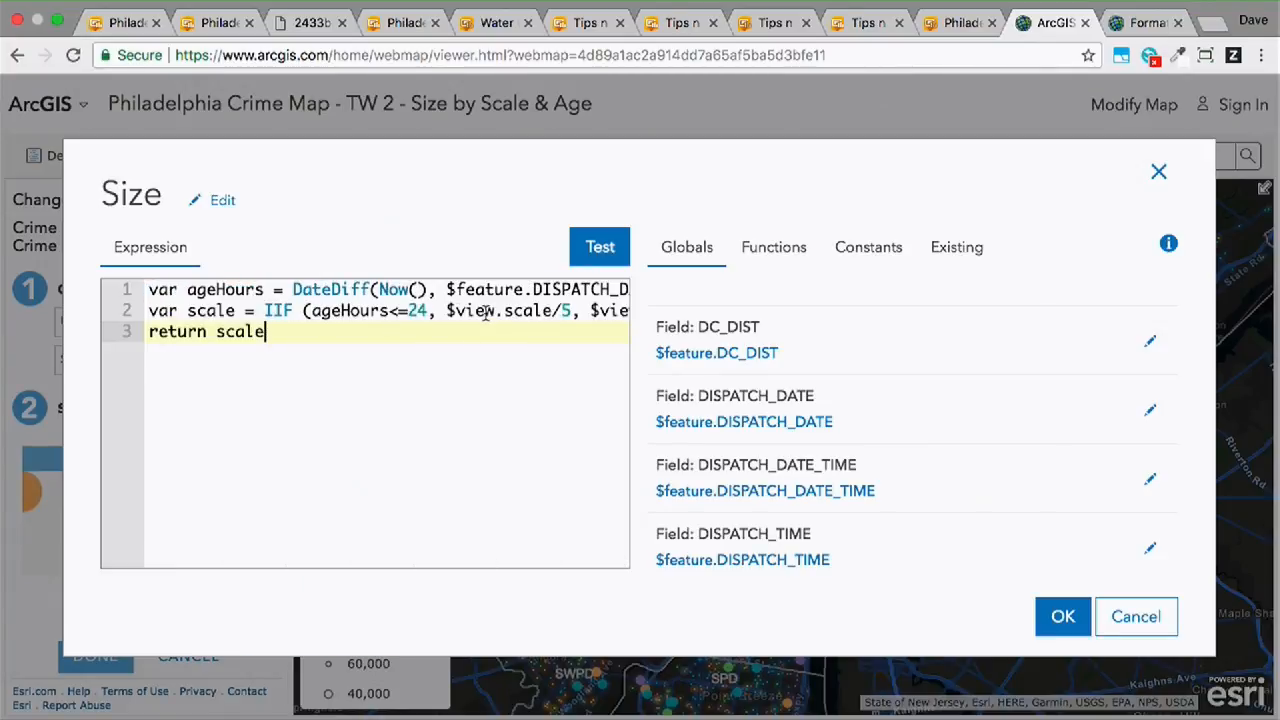
pyautogui.moveTo(447, 311); pyautogui.dragTo(553, 311)
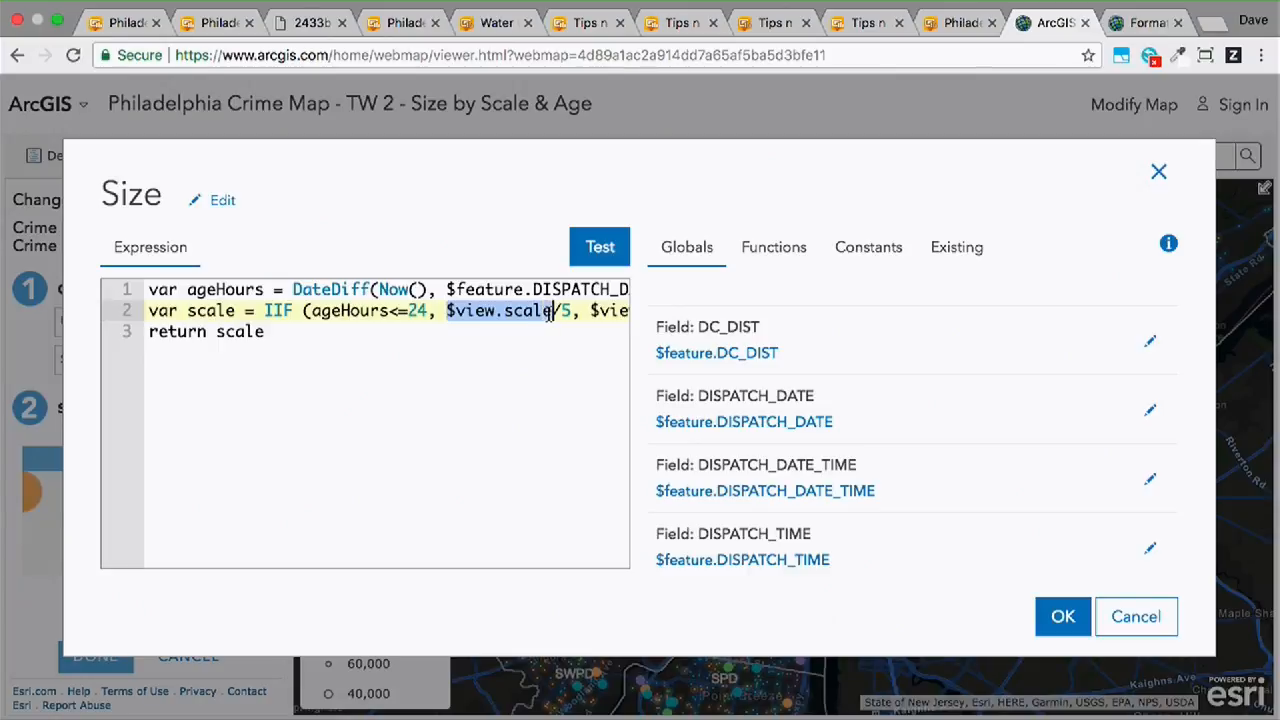
pyautogui.scroll(-15, 810, 440)
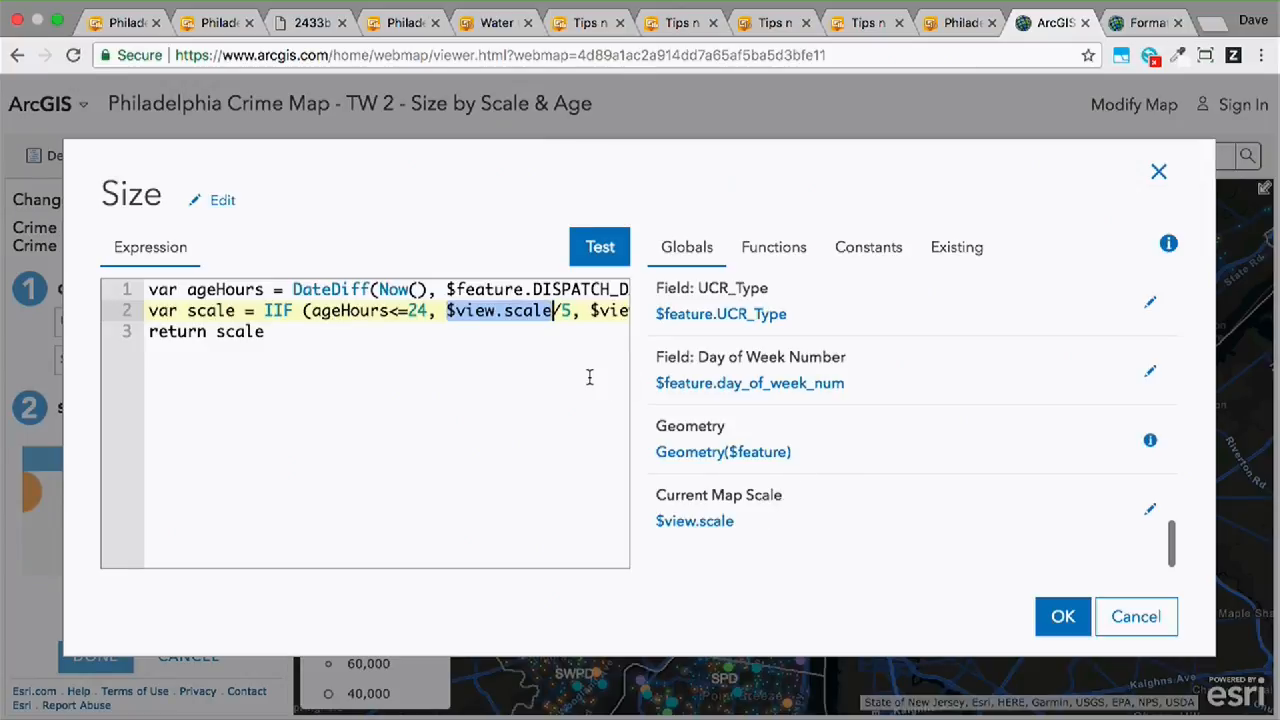
pyautogui.click(587, 311)
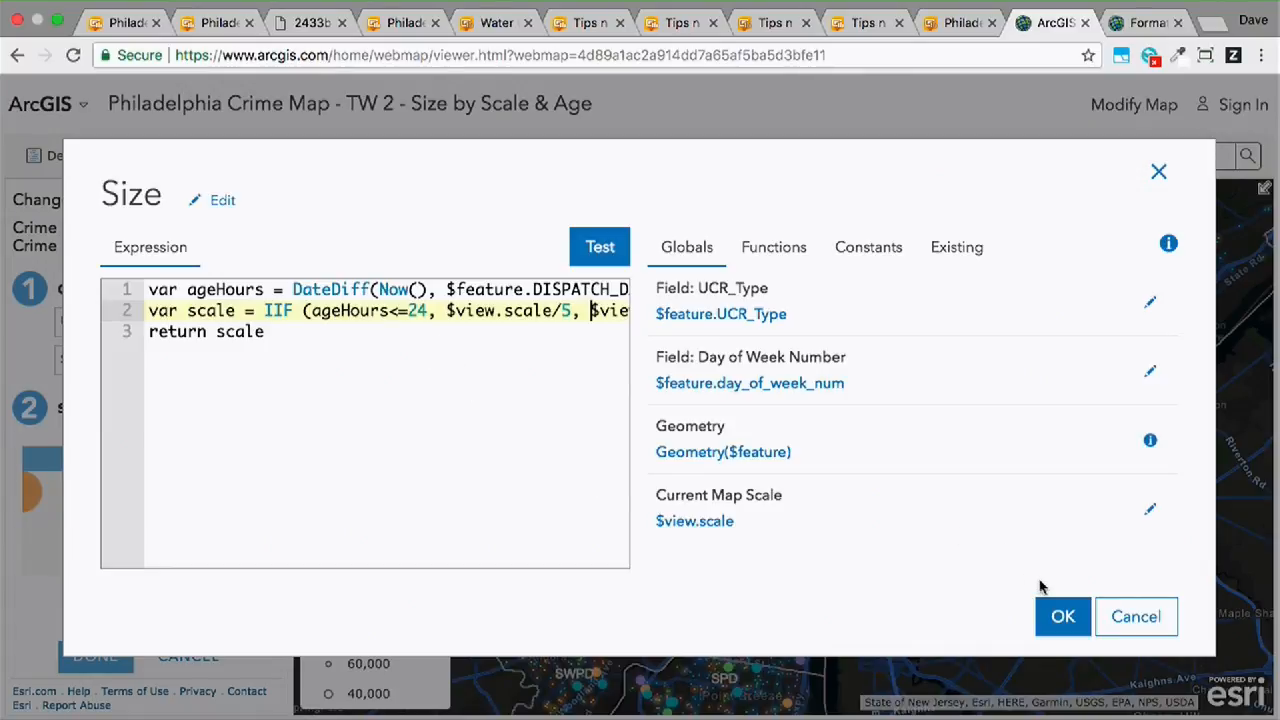
pyautogui.click(1122, 620)
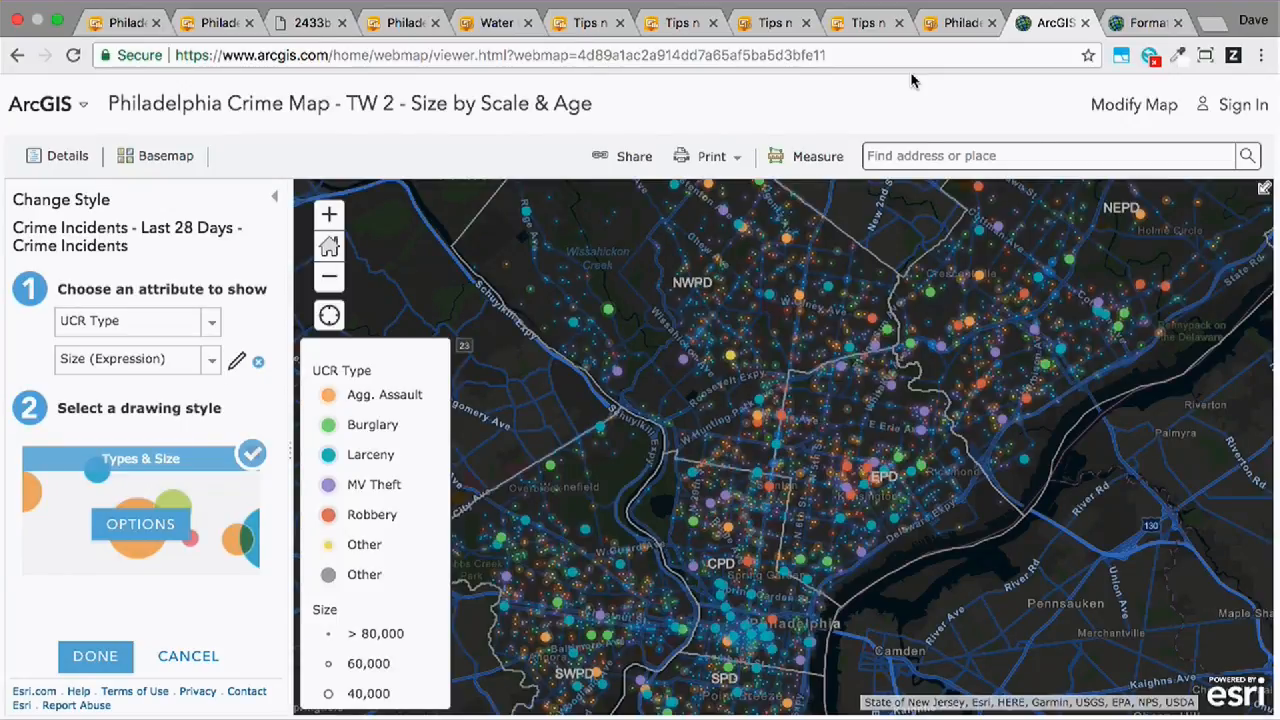
# - In the List Element dashboard, open the HTML source of the middle crime list's line item text and enlarge the editor
pyautogui.click(778, 23)
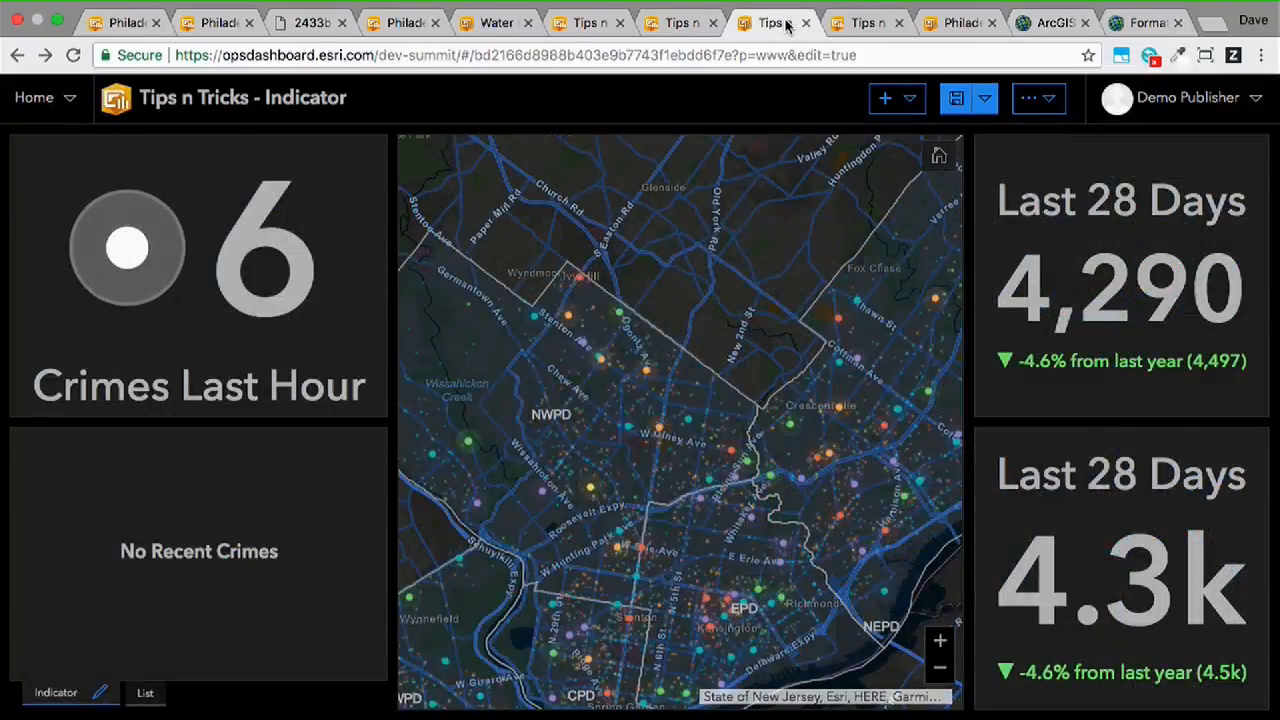
pyautogui.click(680, 28)
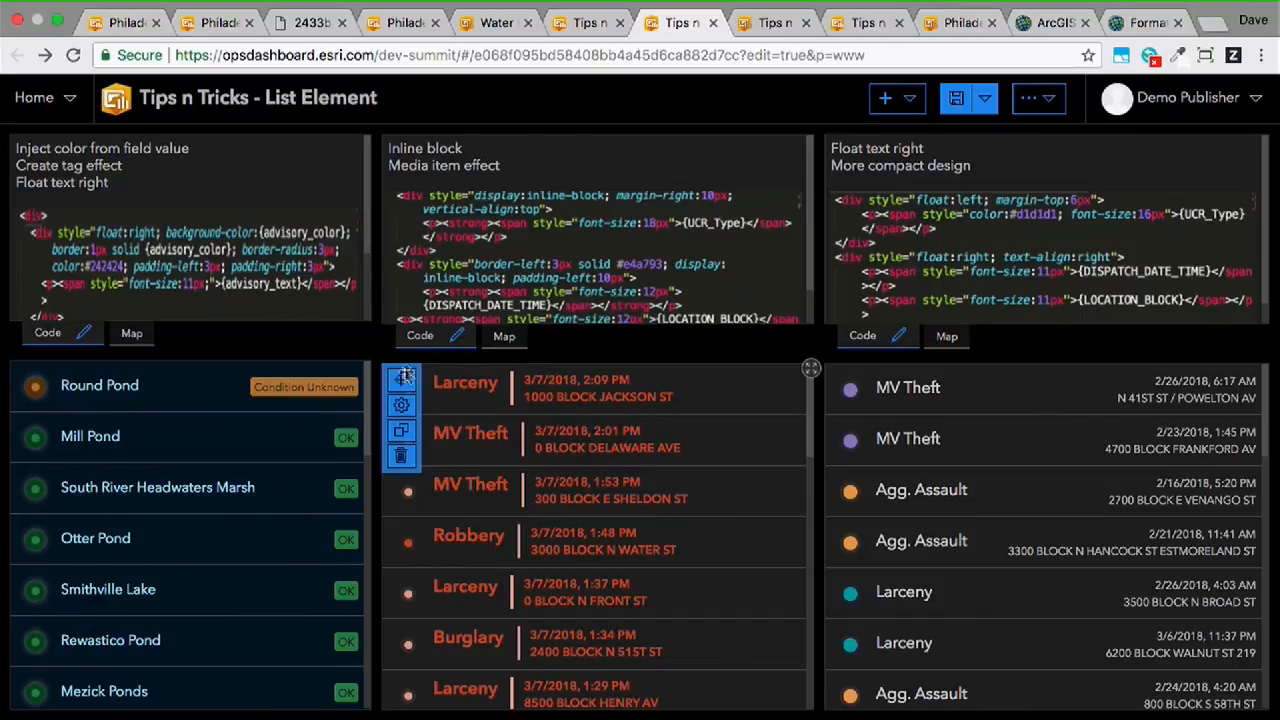
pyautogui.click(410, 405)
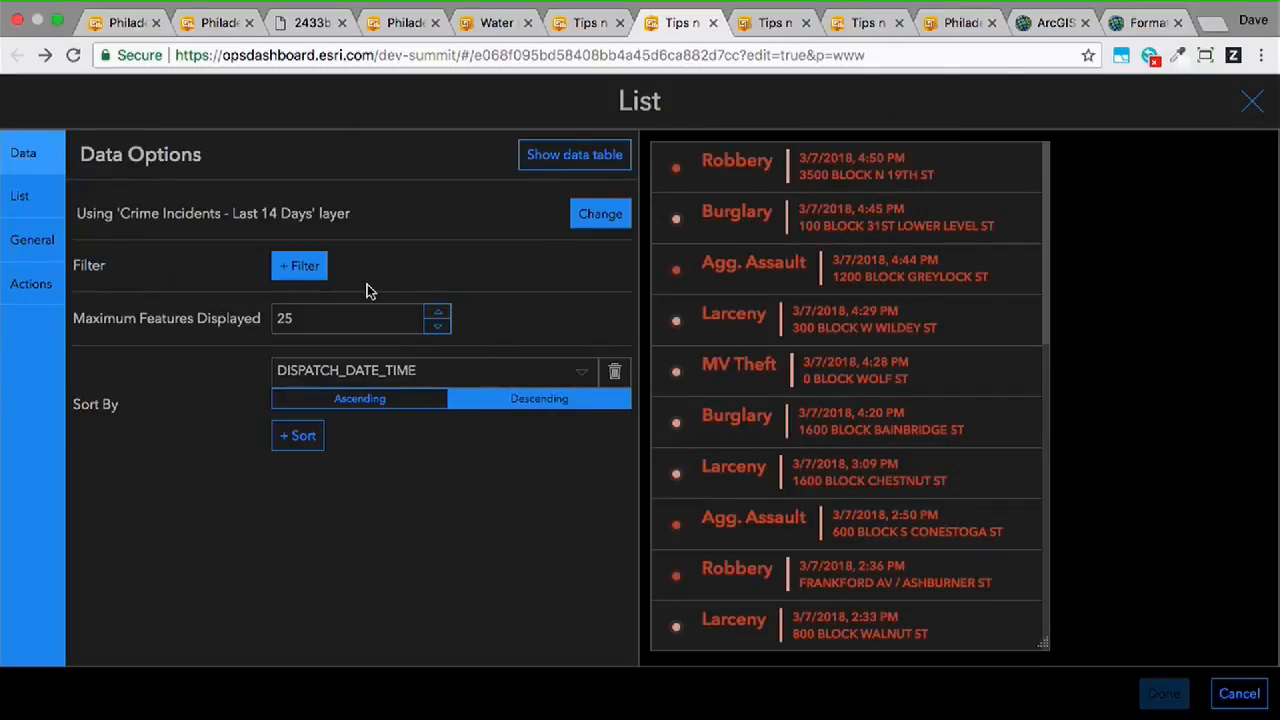
pyautogui.click(35, 216)
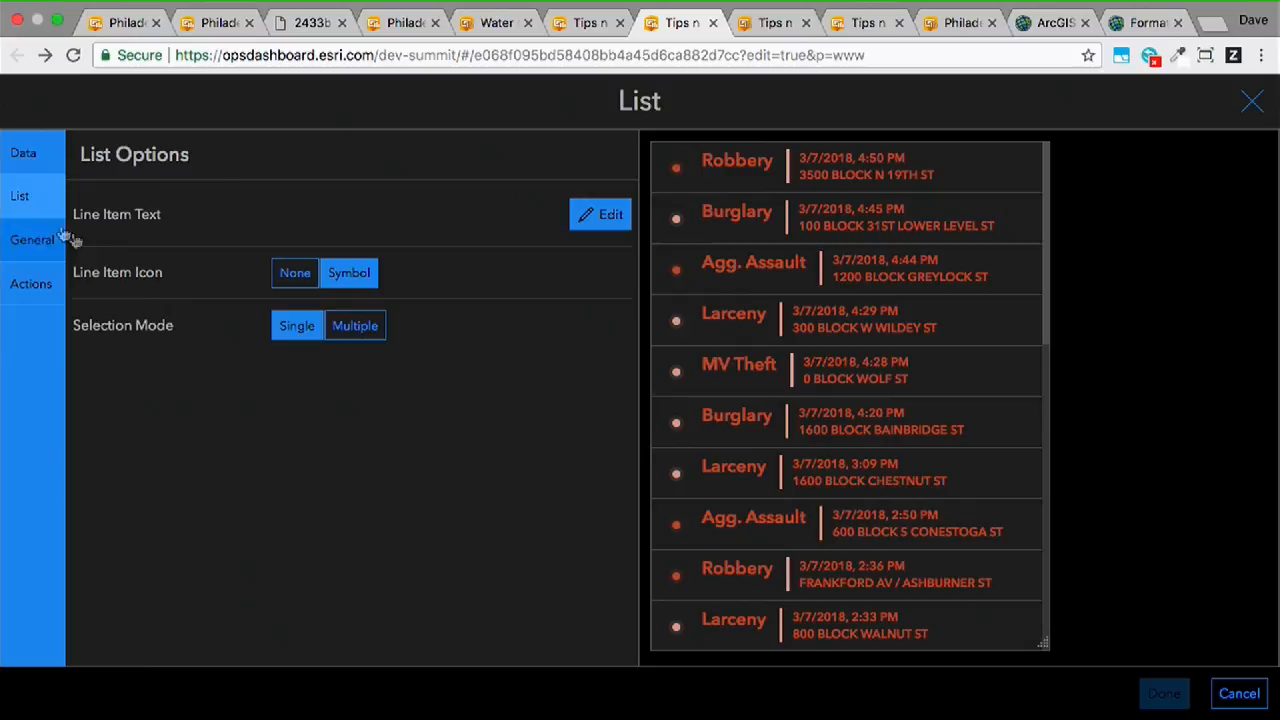
pyautogui.click(603, 222)
pyautogui.click(366, 343)
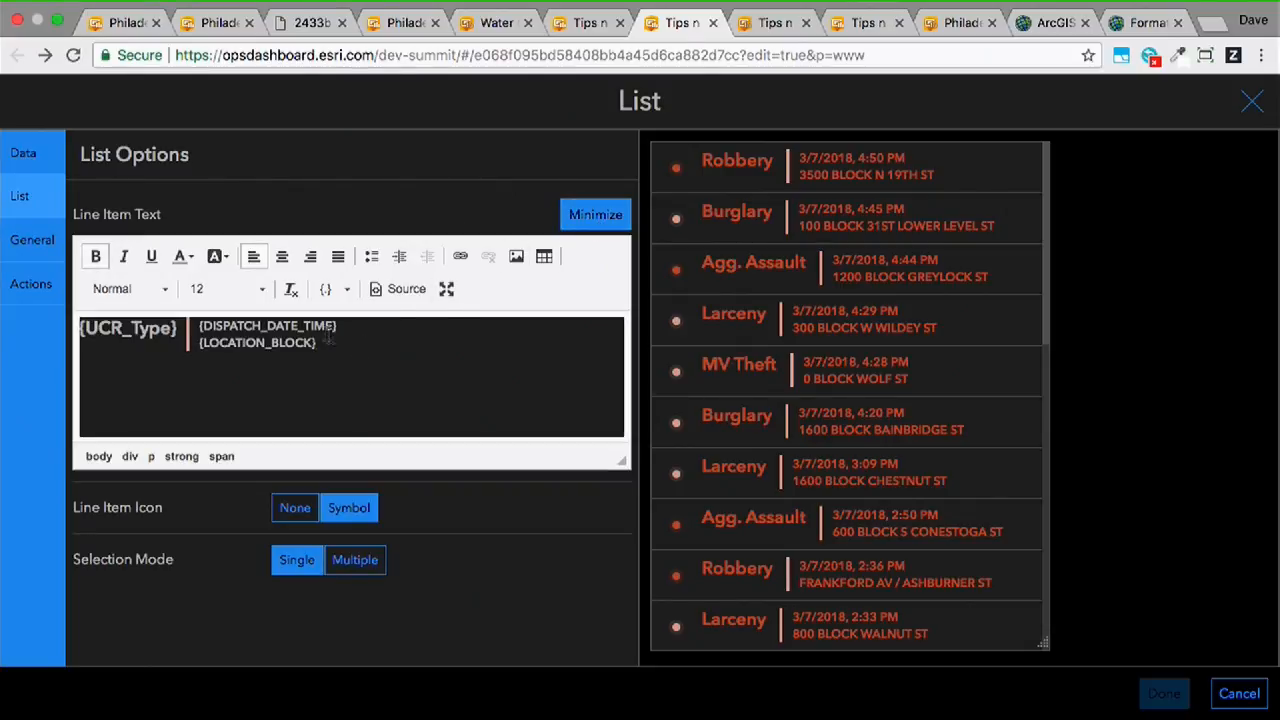
pyautogui.click(406, 292)
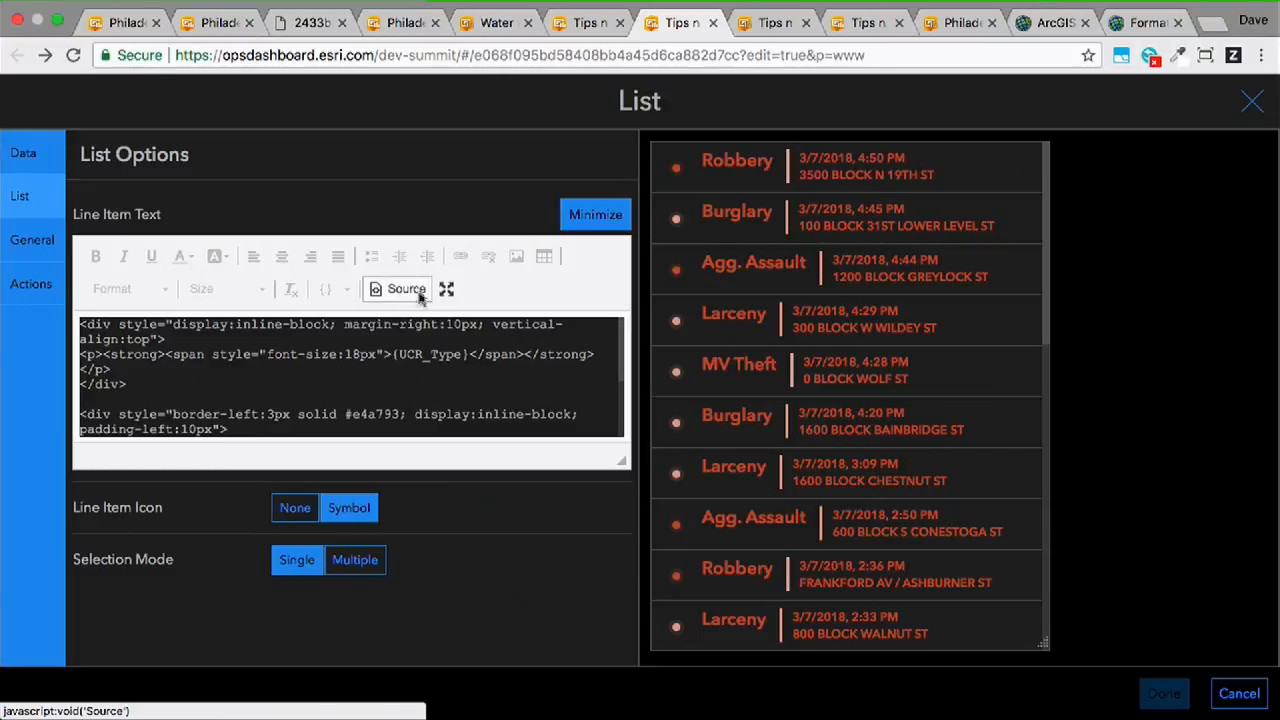
pyautogui.moveTo(621, 461); pyautogui.dragTo(644, 627)
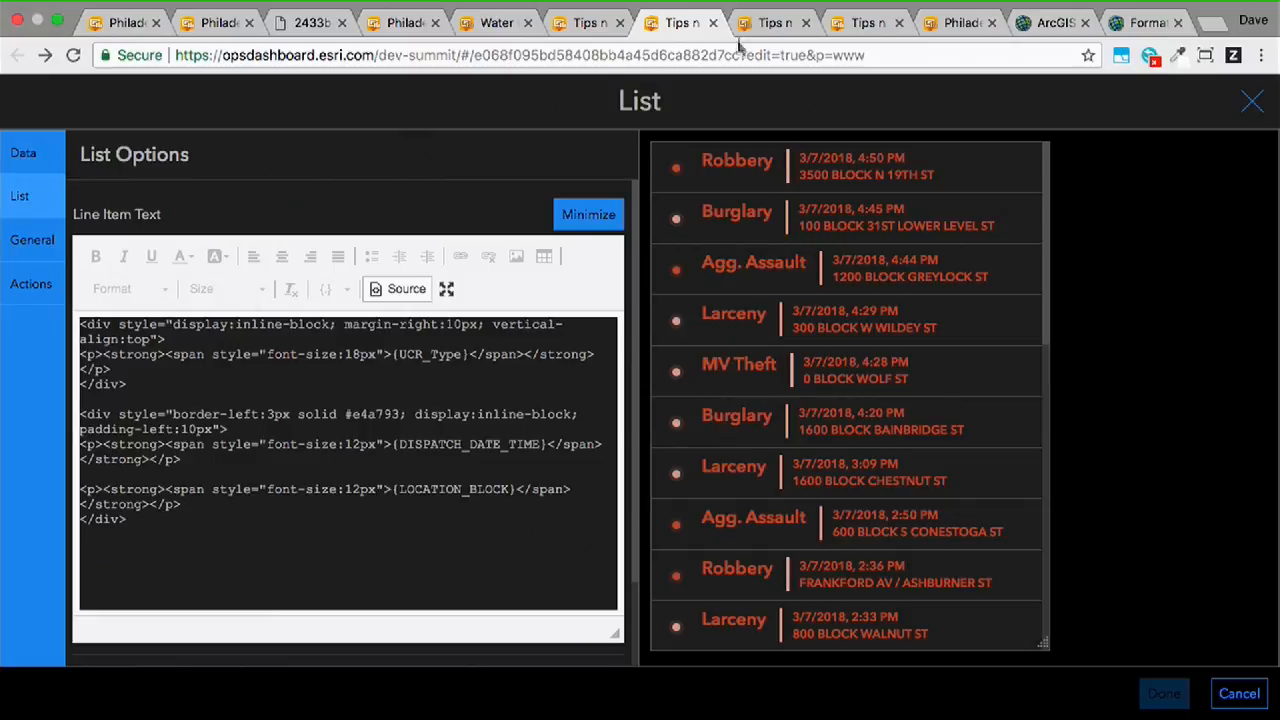
# - Look over the Tips n Tricks - Pie Chart dashboard and return to the Philadelphia crime dashboard with the Crime Feed
pyautogui.click(770, 22)
pyautogui.click(862, 22)
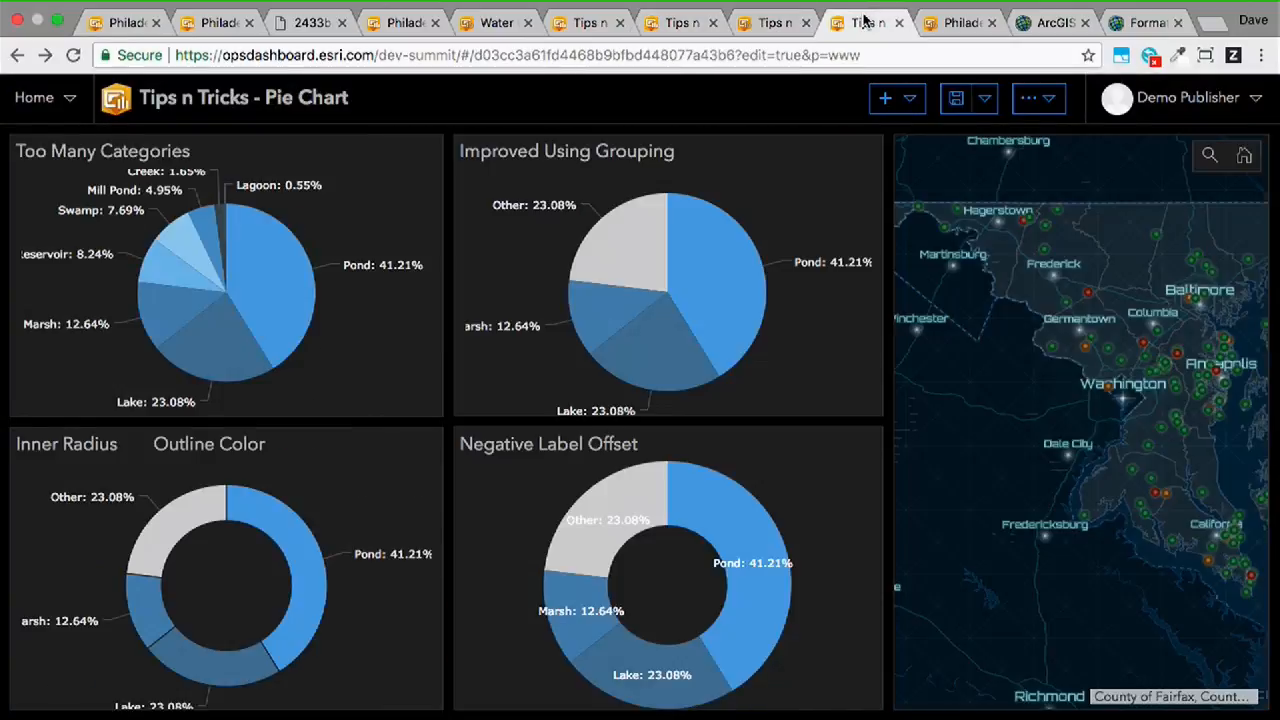
pyautogui.click(946, 24)
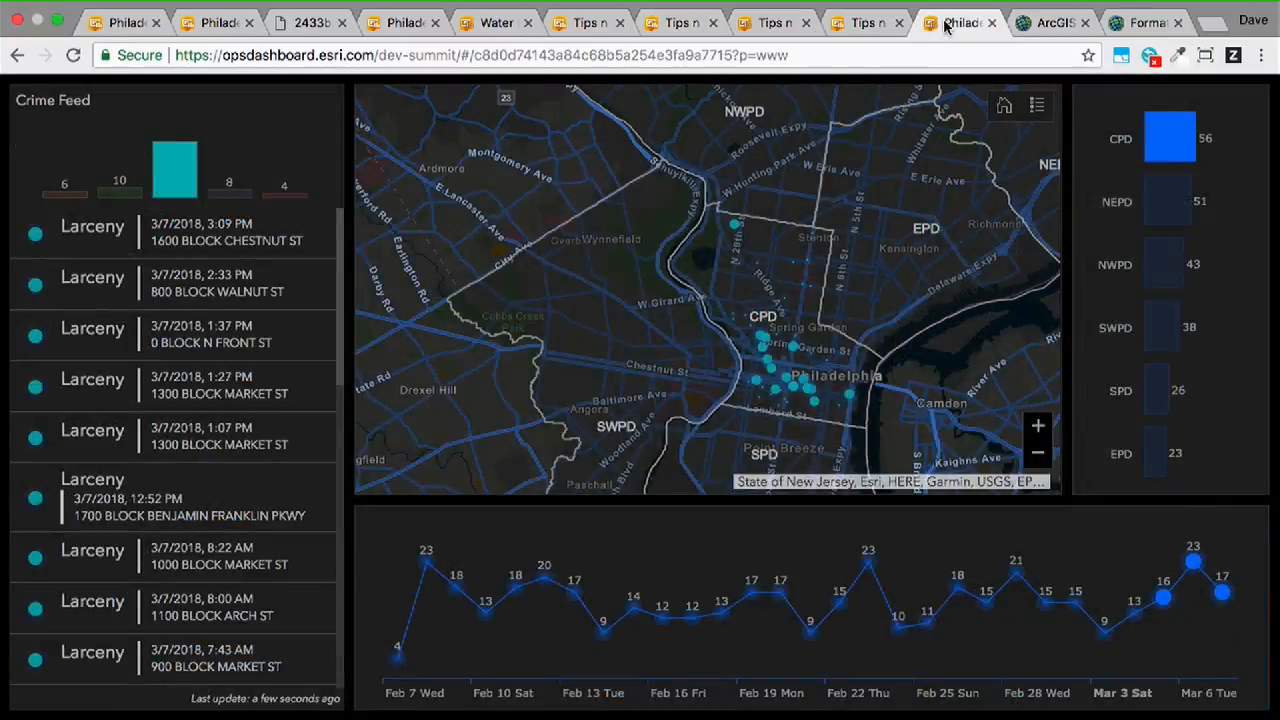
pyautogui.click(865, 24)
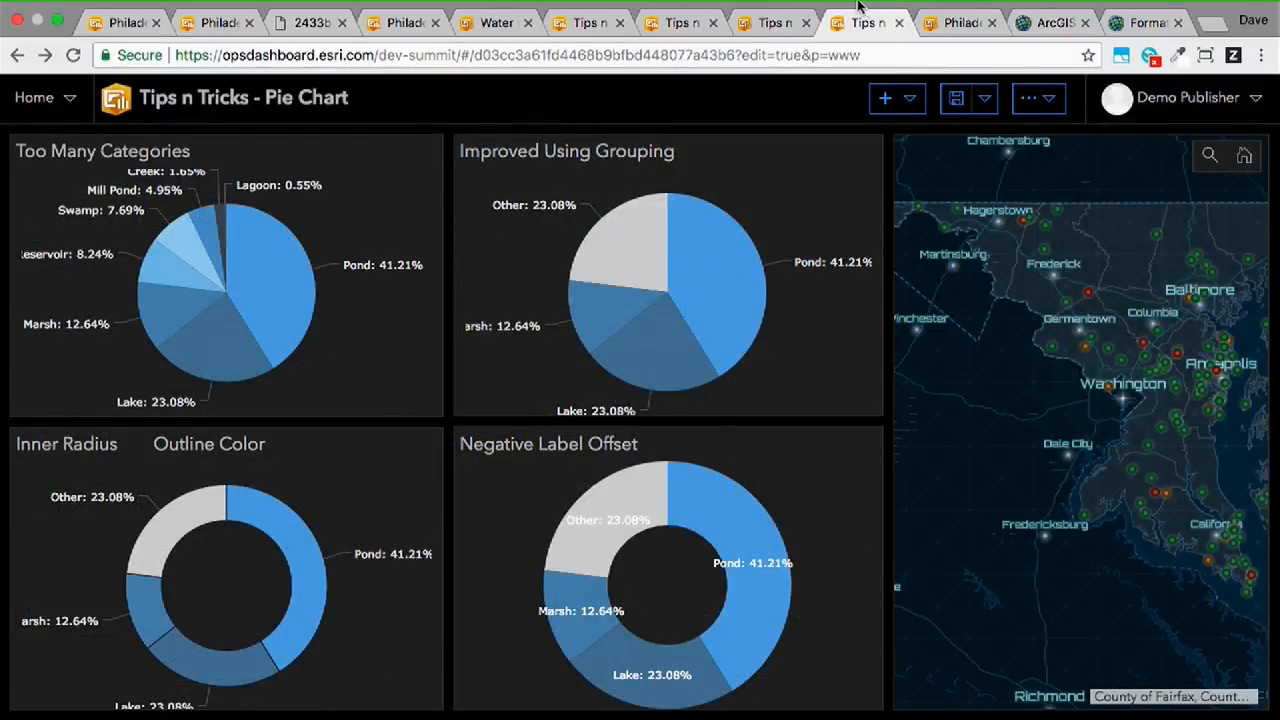
pyautogui.click(946, 26)
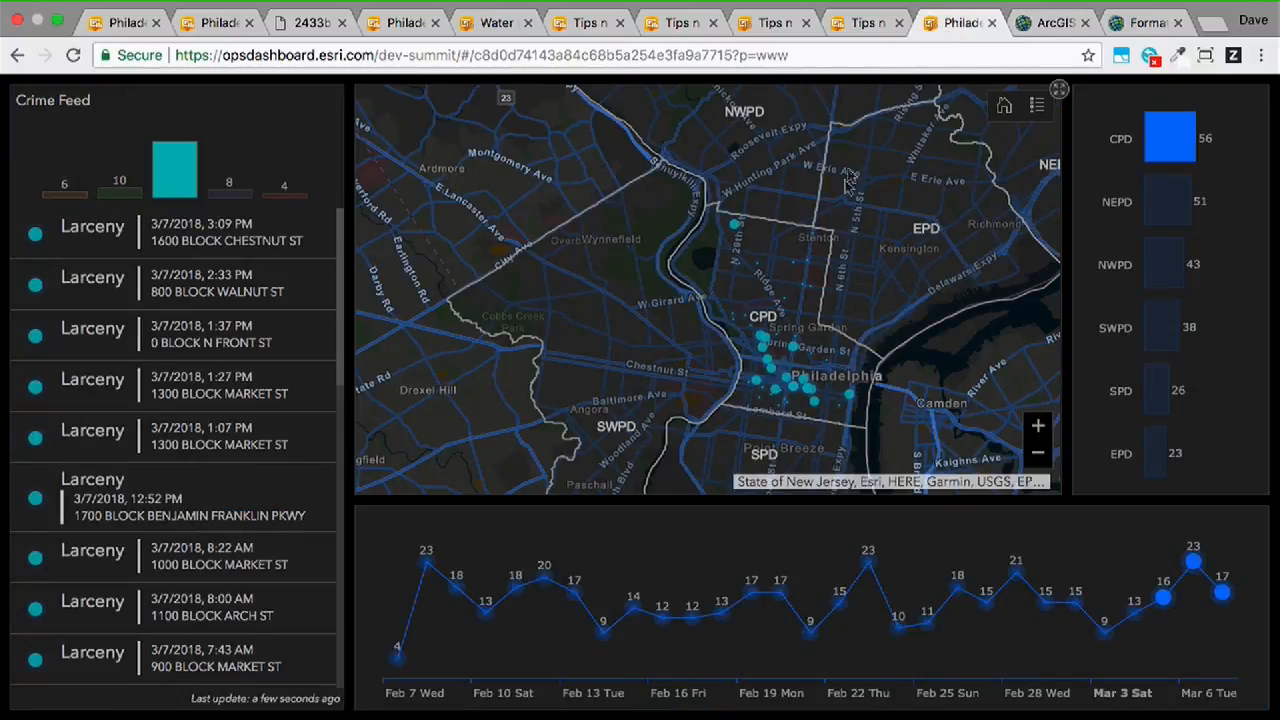